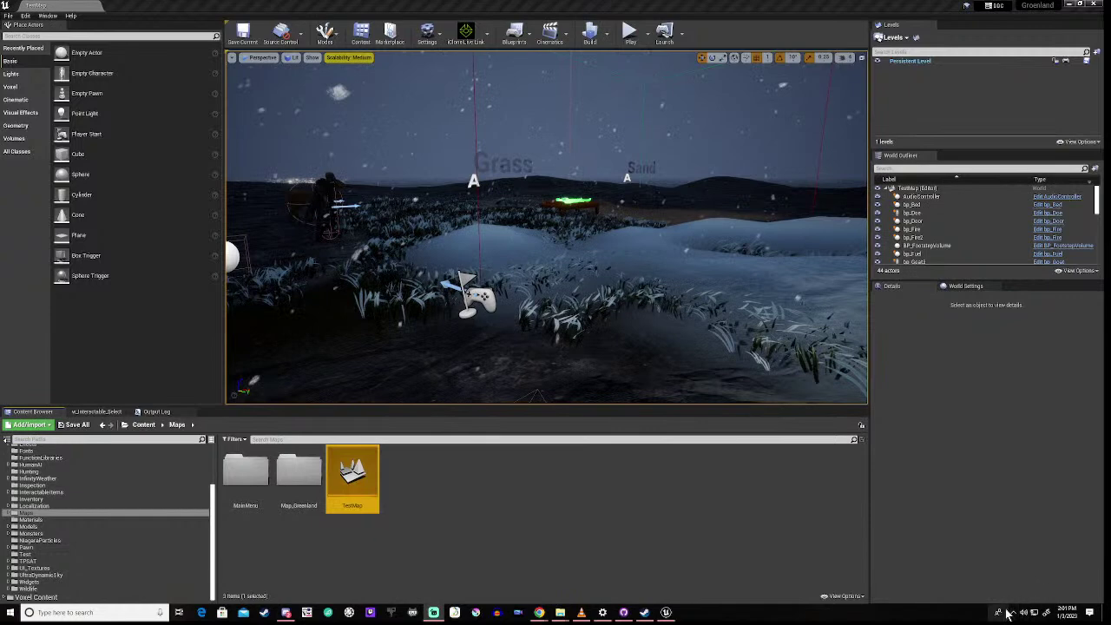
Switch to the Epic Games Launcher and look over the Free For The Month offers in the Unreal Engine Marketplace
left_click(1014, 612)
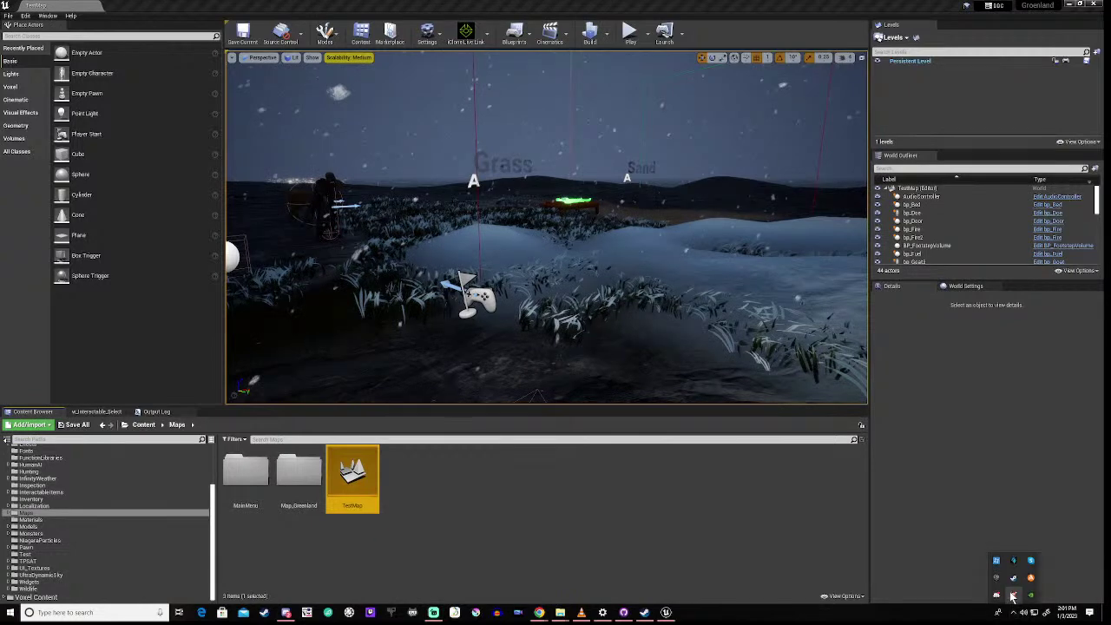
left_click(995, 578)
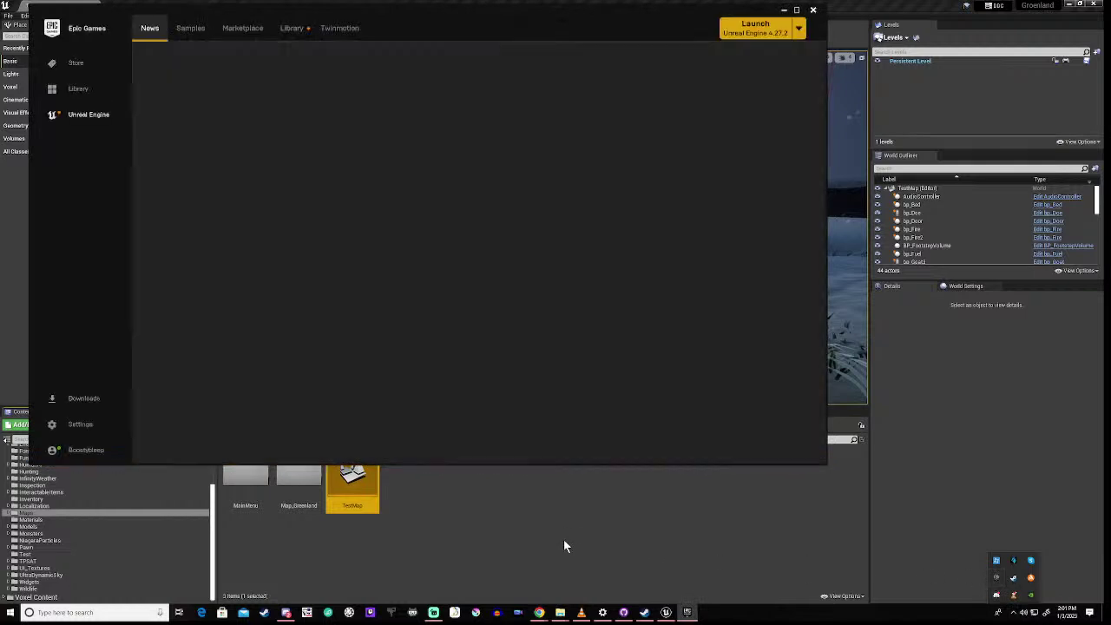
left_click(292, 27)
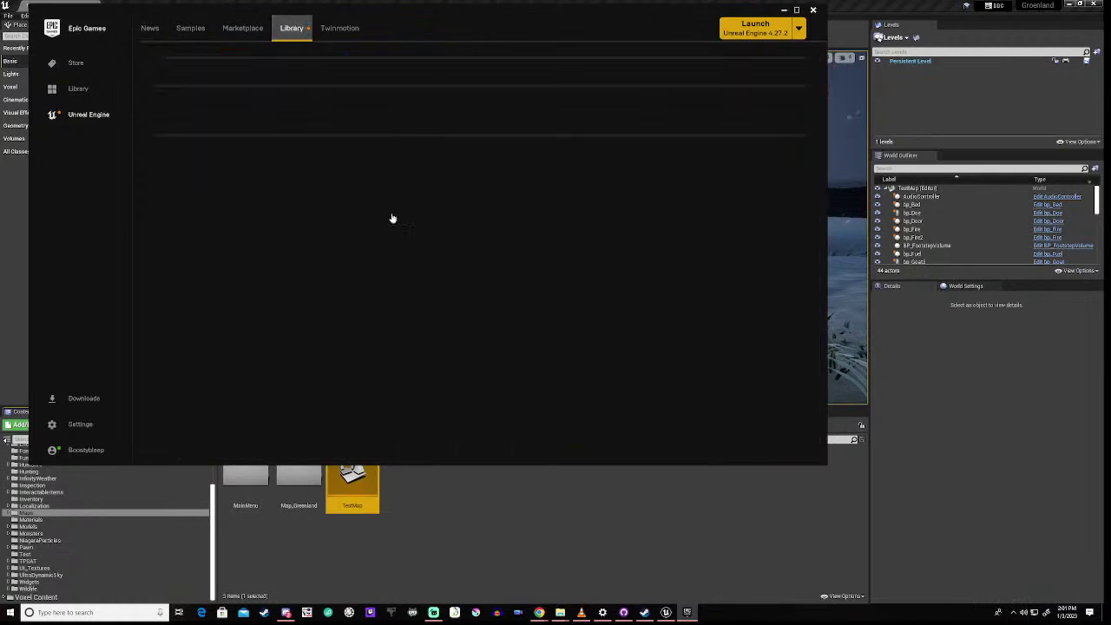
left_click(242, 28)
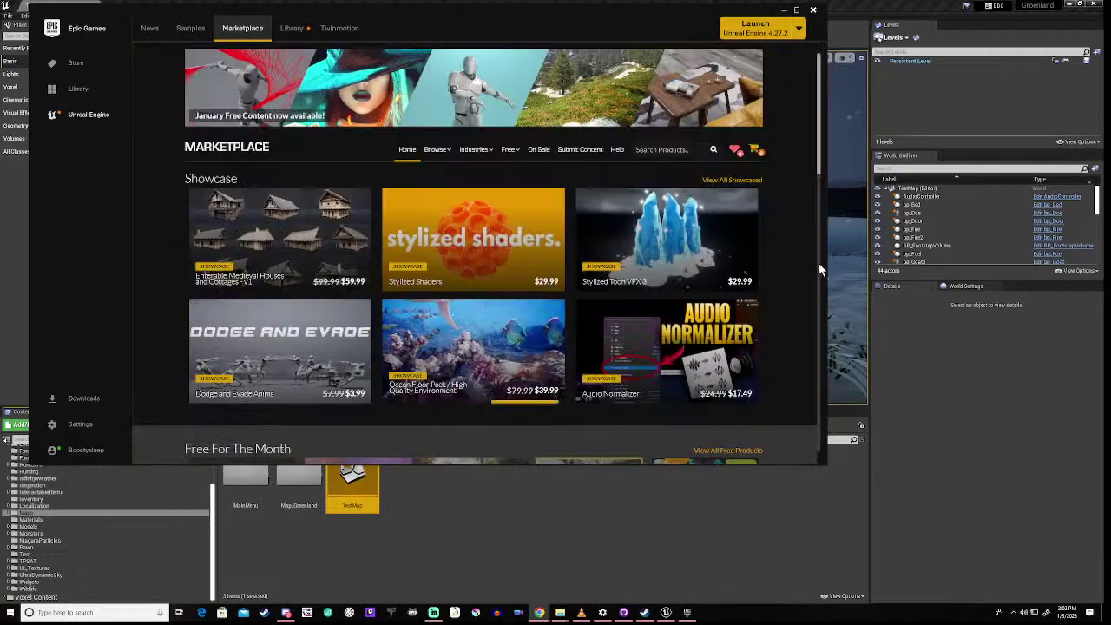
scroll(779, 297, "down", 2)
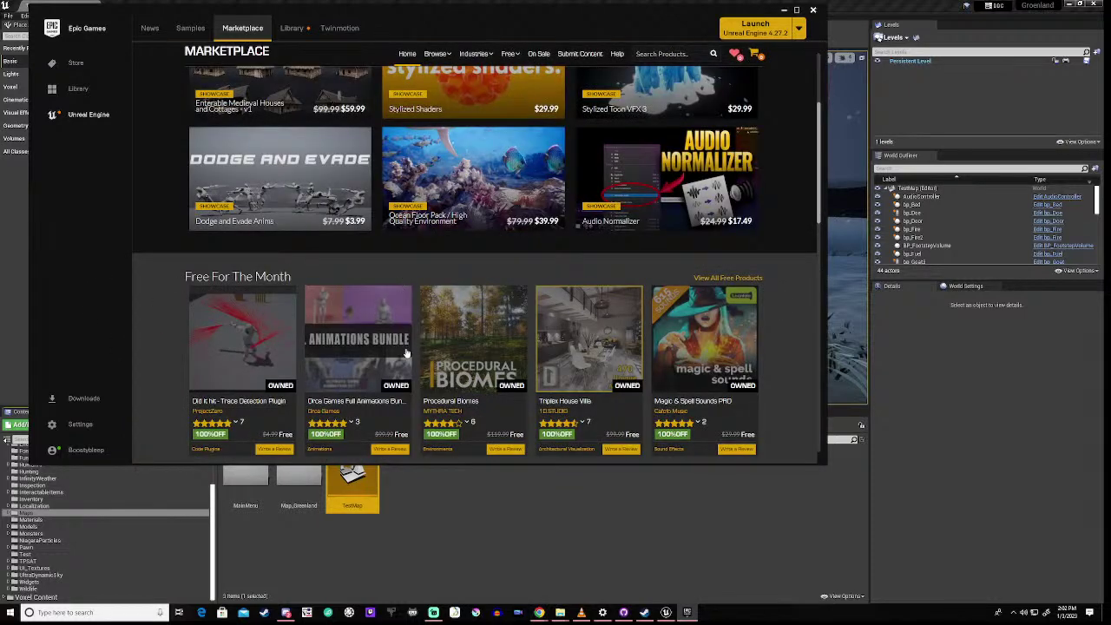
scroll(406, 354, "down", 2)
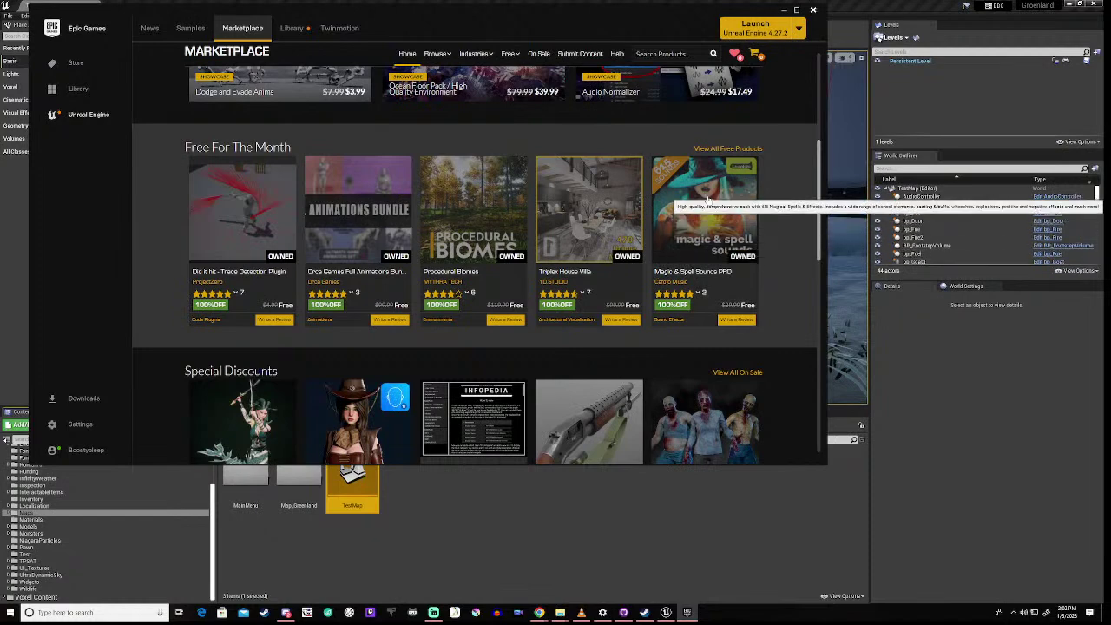
mouse_move(684, 295)
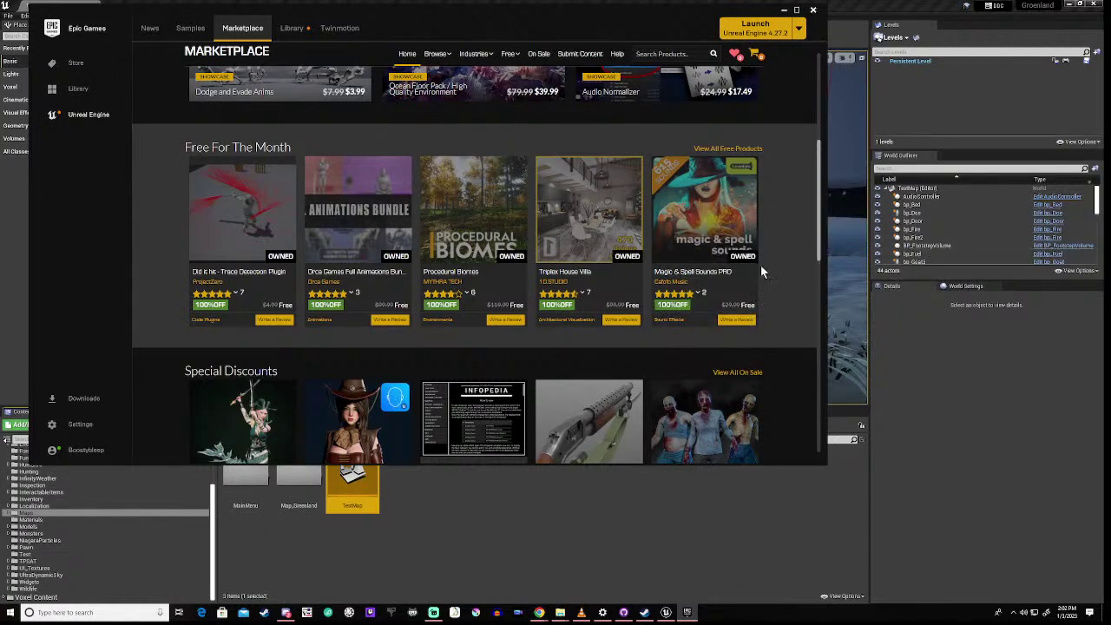
Review the description and technical details of the free Did it hit - Trace Detection Plugin, and return to the Marketplace home page
left_click(243, 218)
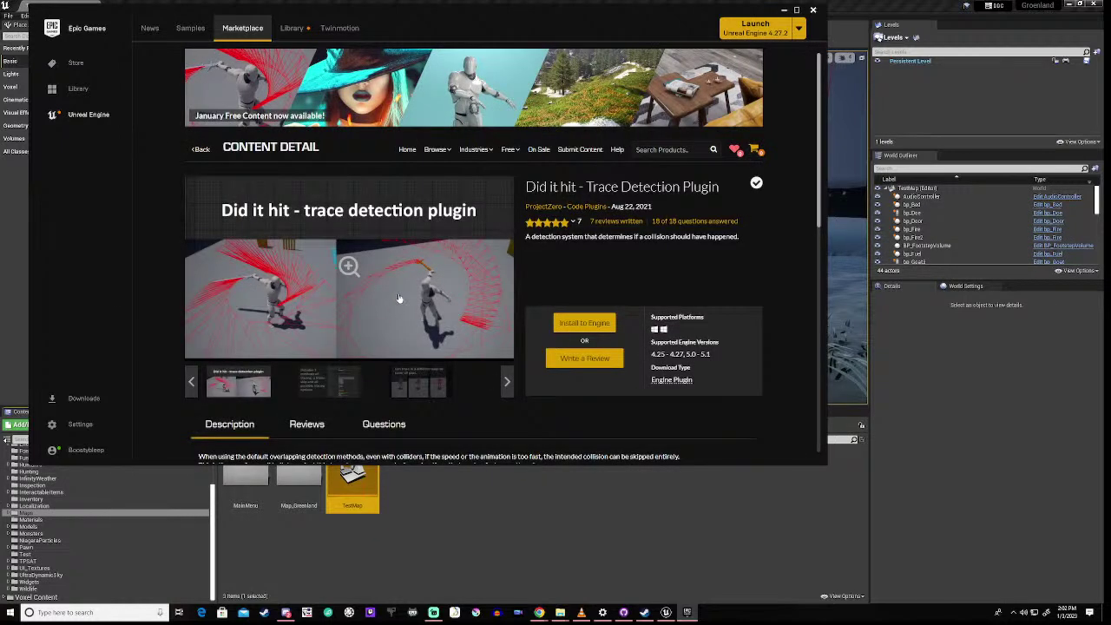
scroll(440, 291, "down", 1)
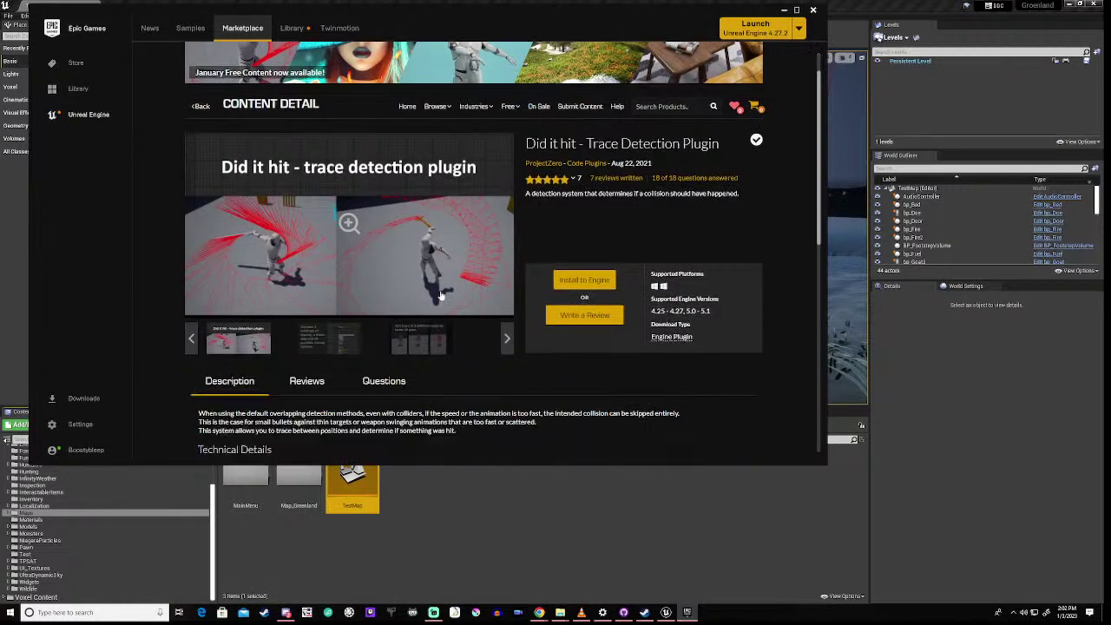
scroll(441, 296, "down", 1)
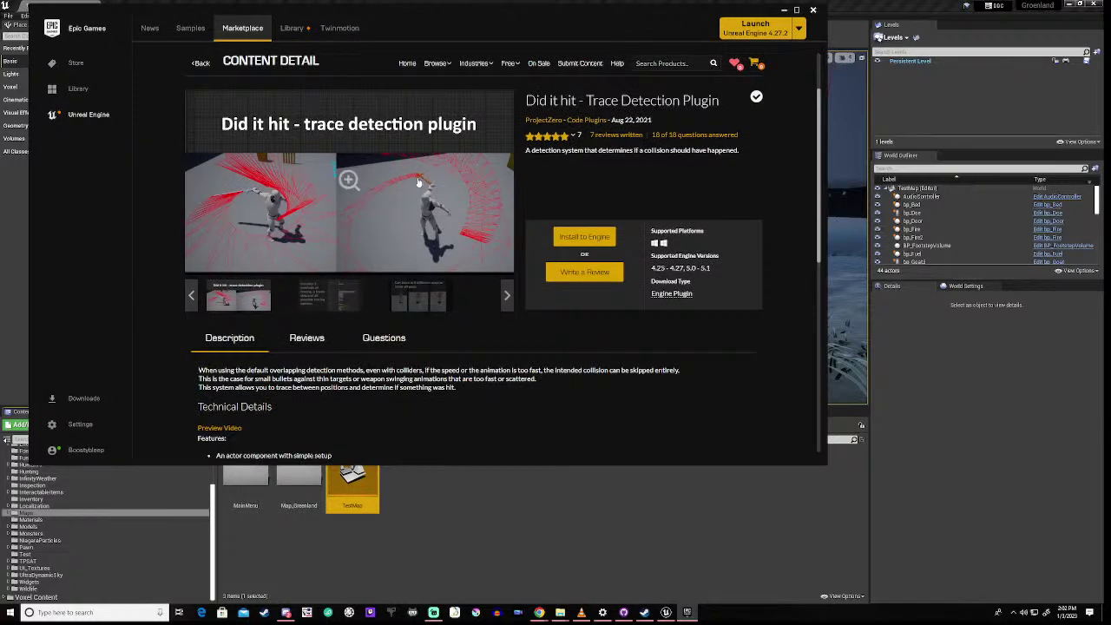
scroll(375, 350, "down", 3)
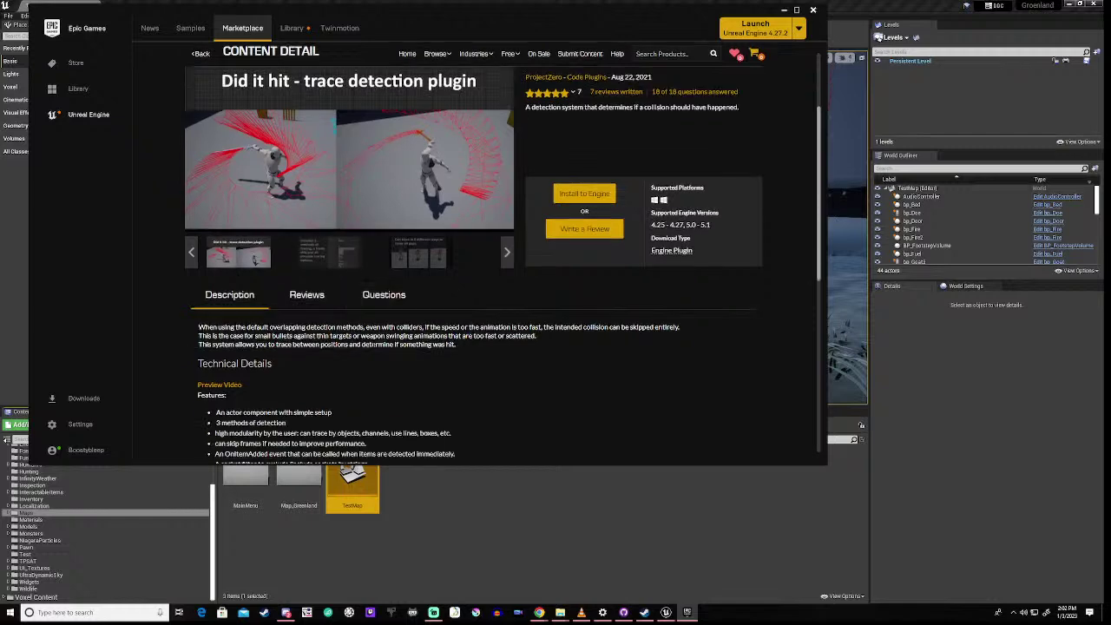
scroll(372, 342, "up", 3)
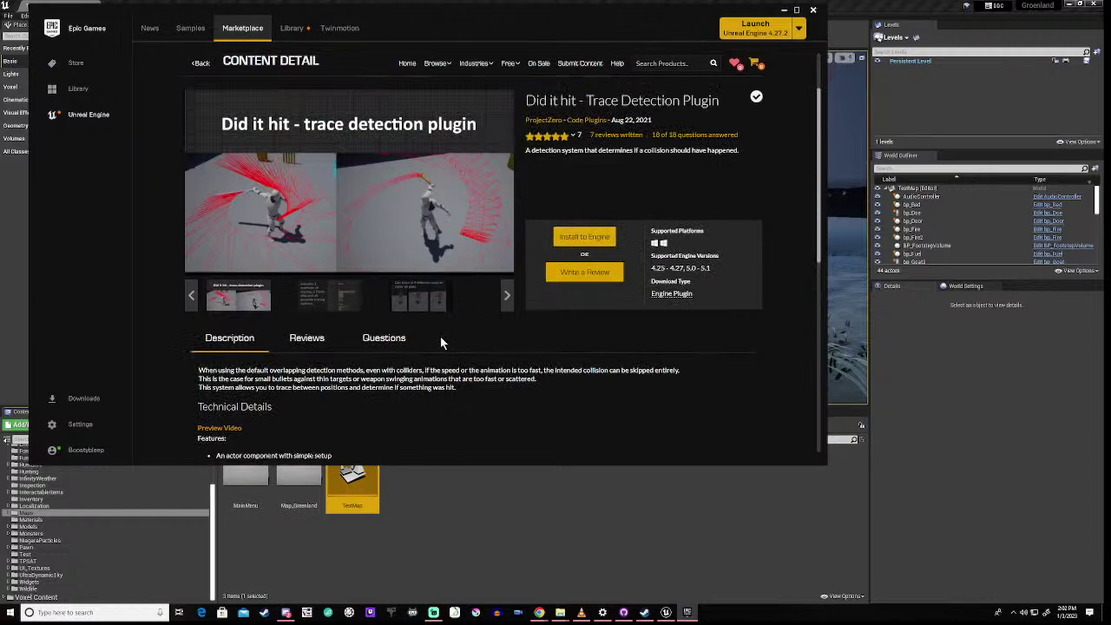
scroll(440, 336, "down", 1)
scroll(441, 339, "down", 2)
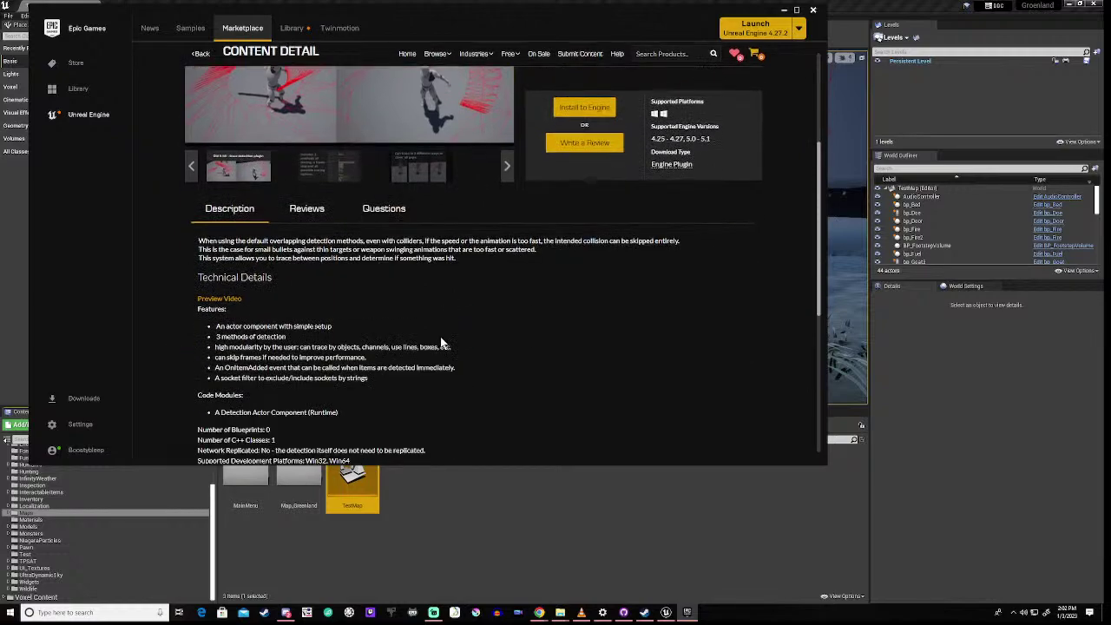
scroll(440, 339, "down", 5)
scroll(440, 339, "up", 7)
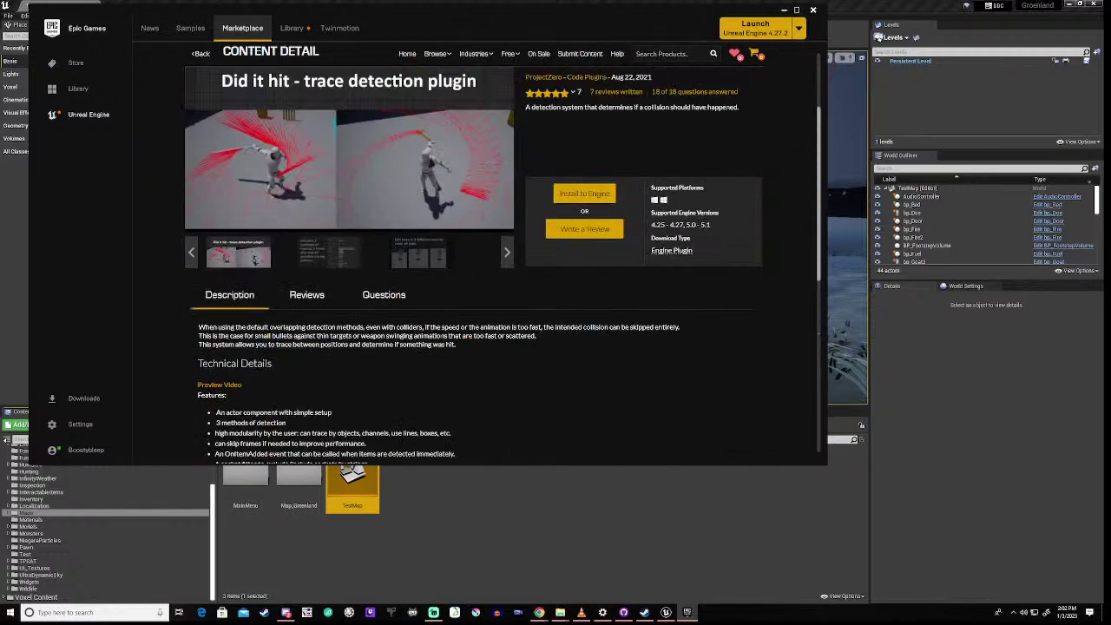
left_click(201, 55)
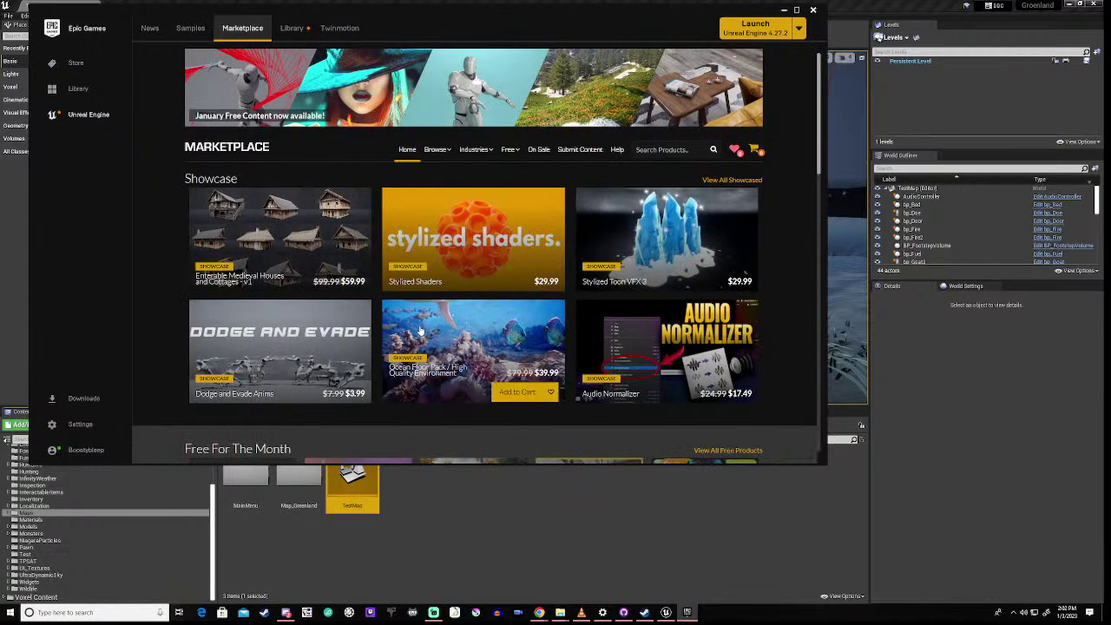
Examine the description and included packs of the free Orca Games Full Animations Bundle
scroll(422, 249, "down", 2)
scroll(425, 256, "down", 1)
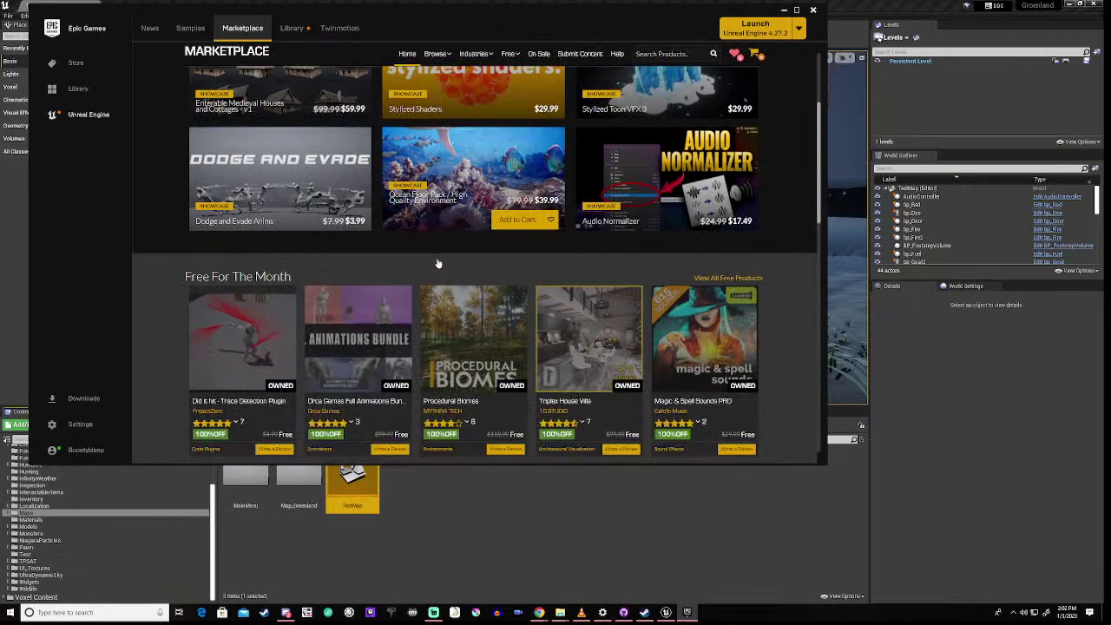
left_click(367, 312)
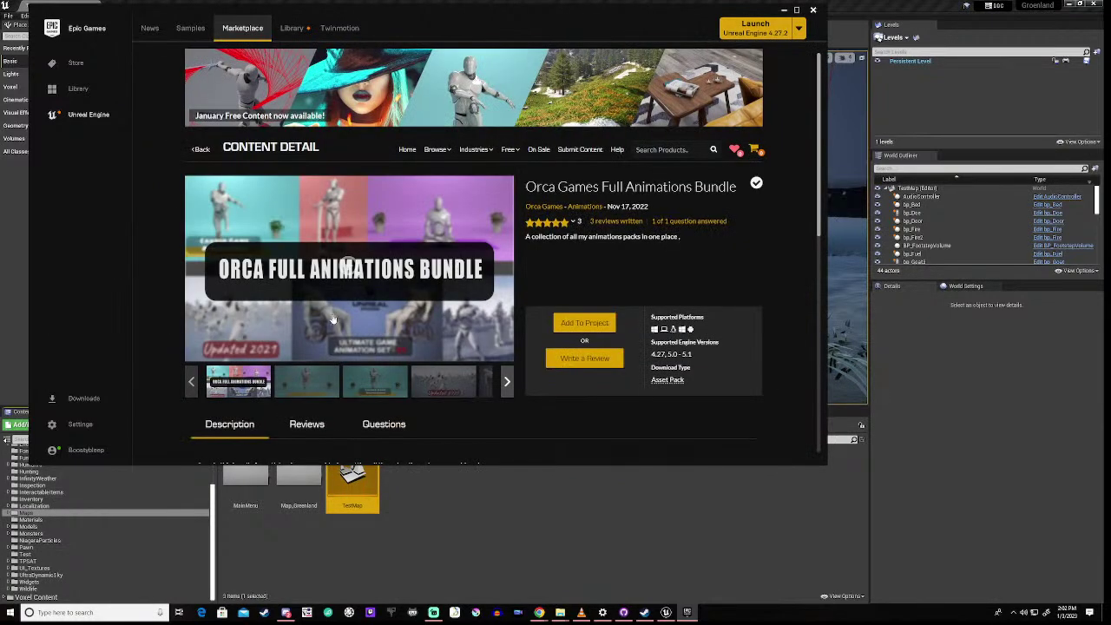
scroll(356, 289, "down", 2)
scroll(357, 289, "down", 1)
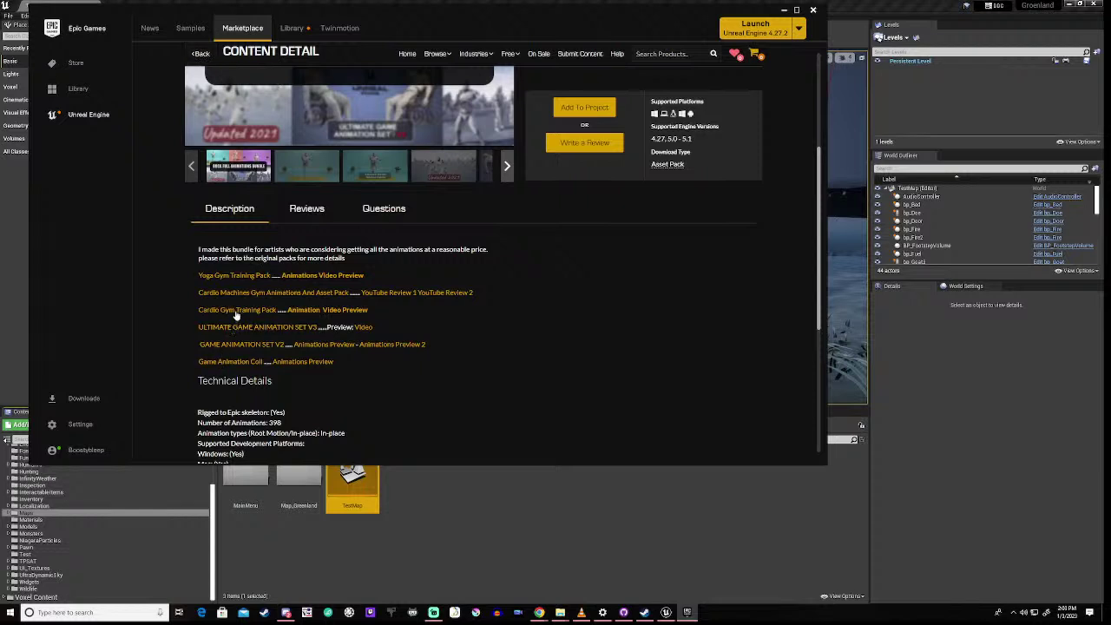
Return to the Free For The Month offers, look over the remaining products and minimize the launcher
left_click(200, 54)
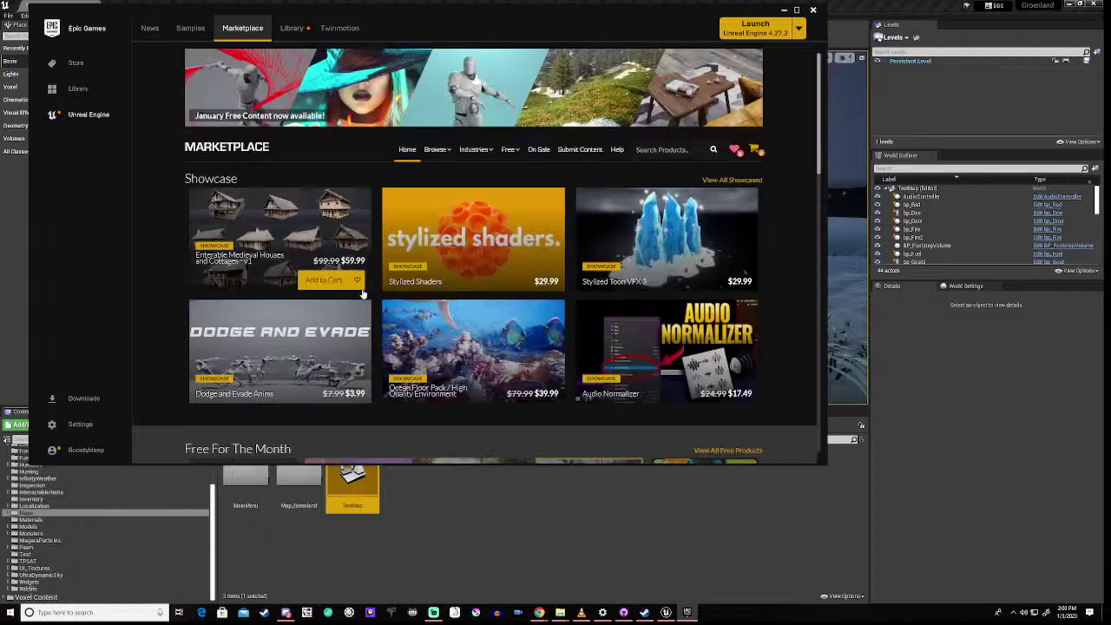
scroll(396, 341, "down", 3)
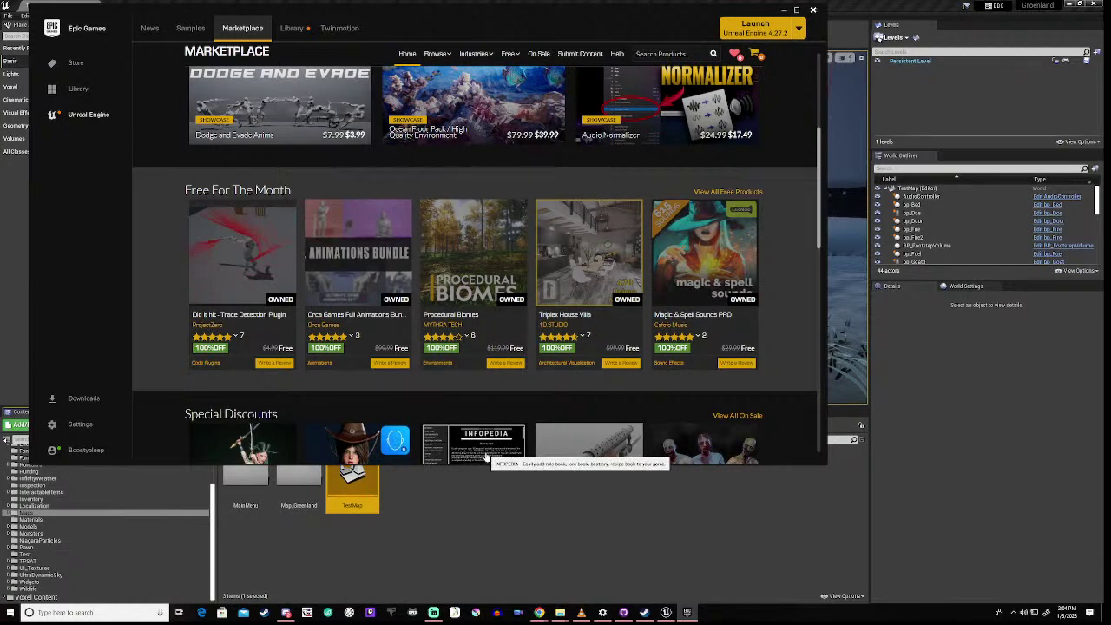
left_click(783, 9)
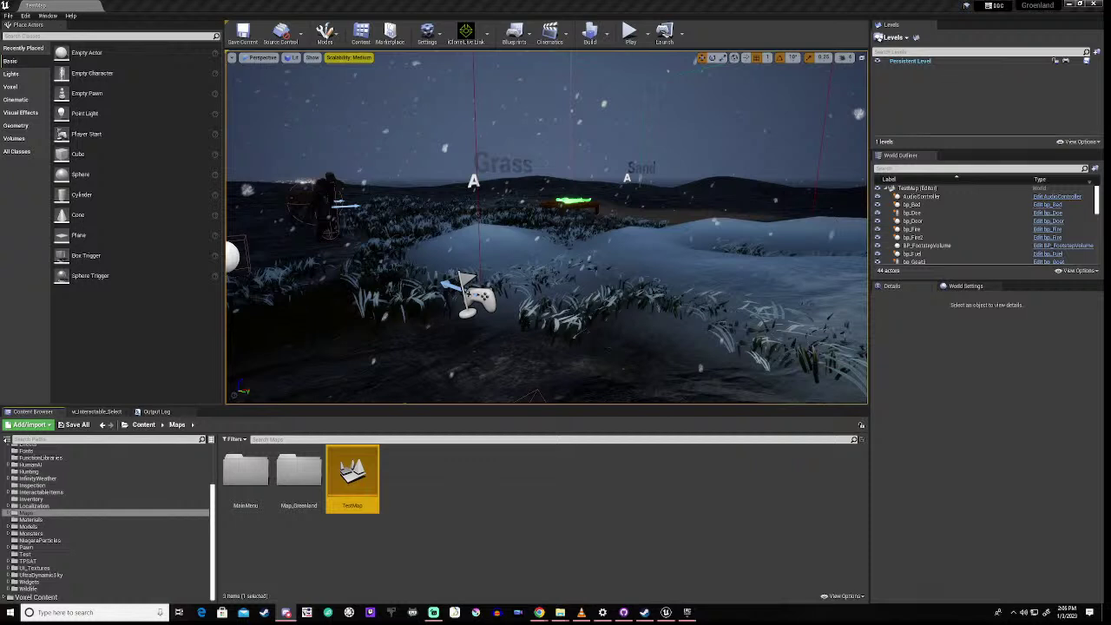
Switch to the Chrome window with the ChatGPT conversation about Talos, the mythical Greek robot
key("alt+Tab")
mouse_move(538, 617)
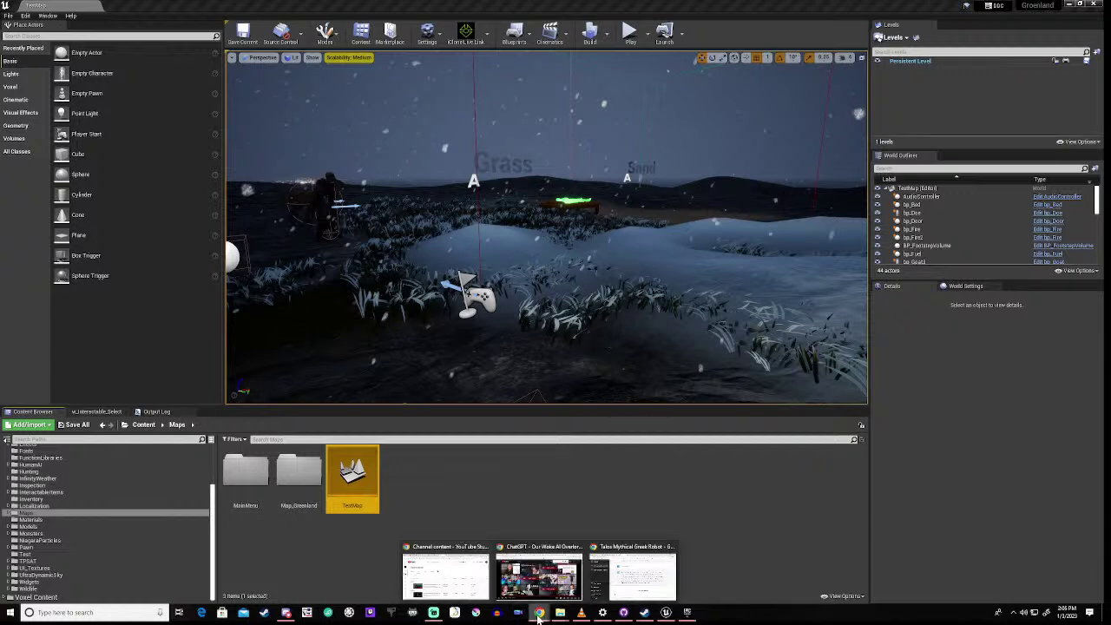
left_click(612, 549)
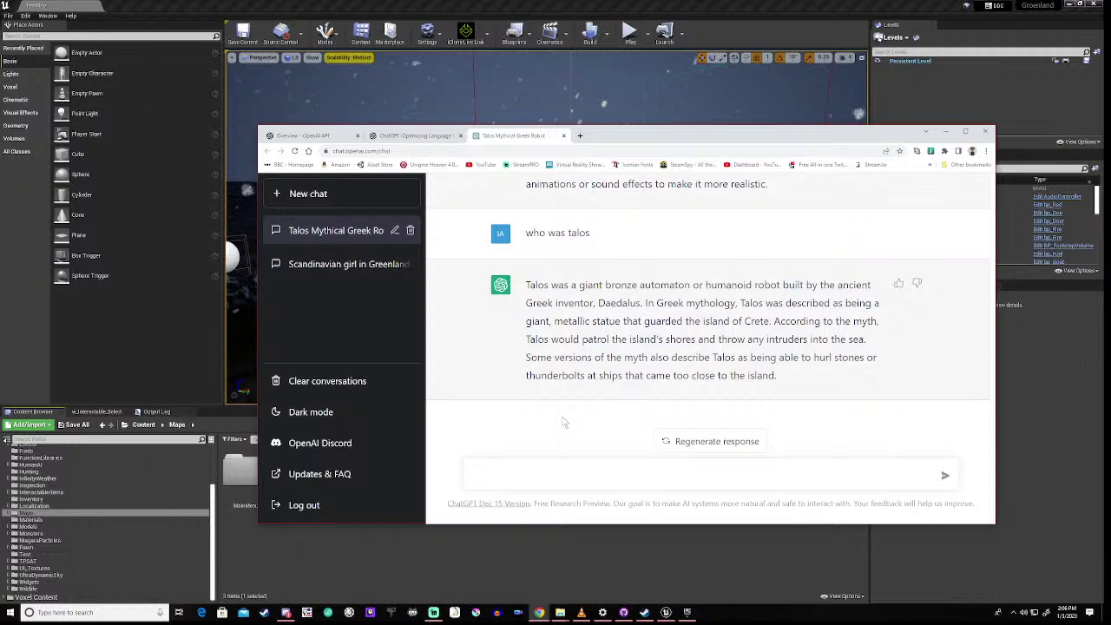
type("write me")
key("BackSpace")
key("BackSpace")
key("BackSpace")
key("BackSpace")
key("BackSpace")
key("BackSpace")
key("BackSpace")
key("BackSpace")
key("BackSpace")
Send ChatGPT the prompt "create a kickstarter for a viking survival game called Groenland"
type("create a kickstarter for a v")
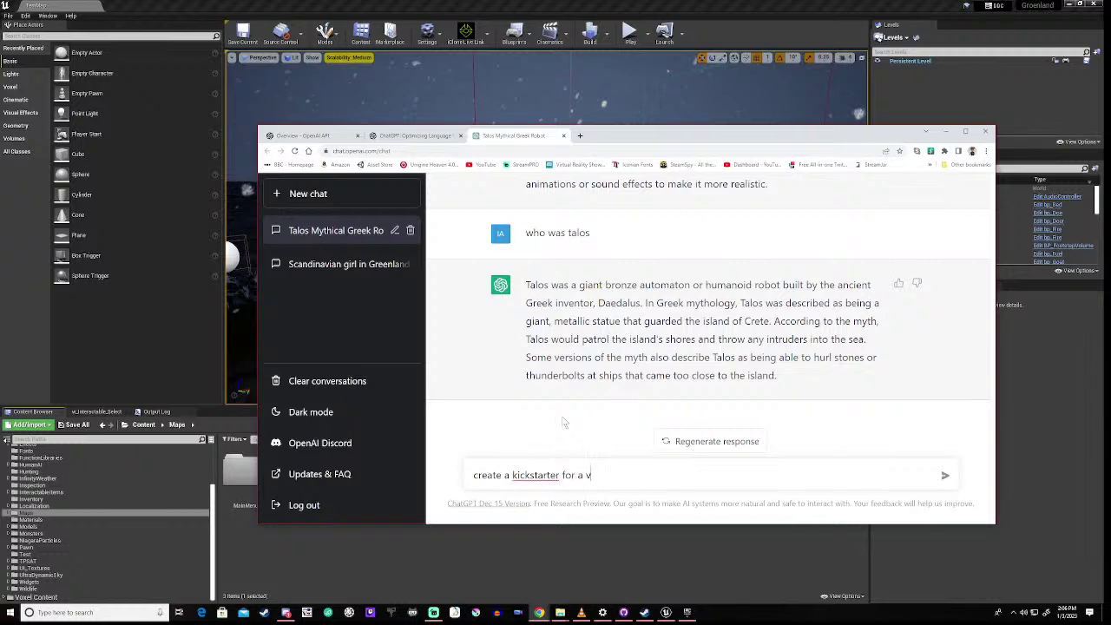
type("iking survival game calle")
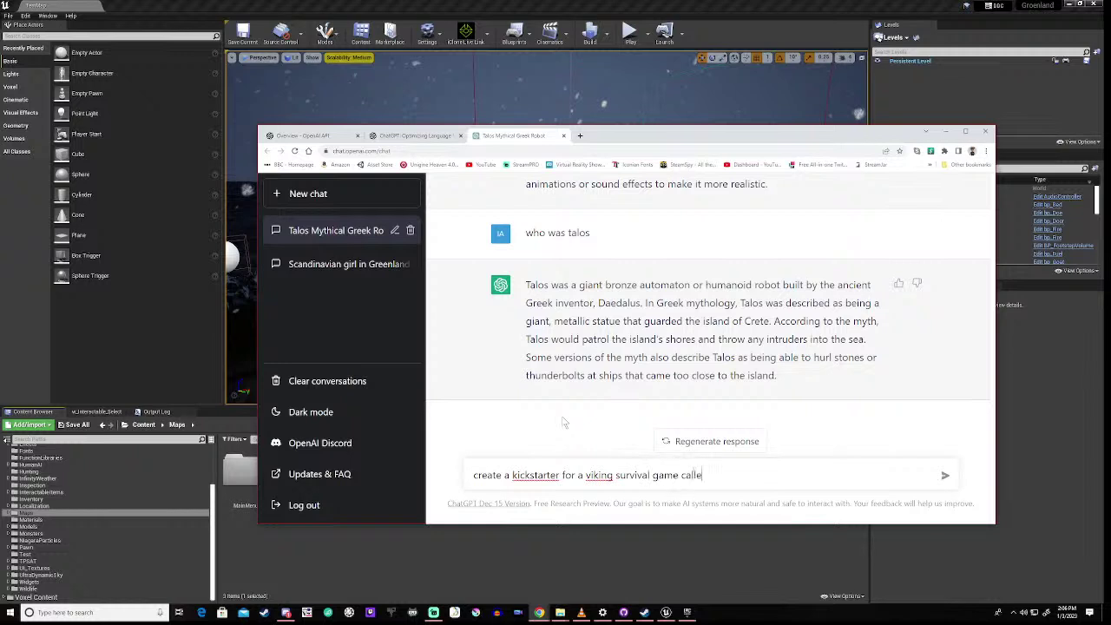
type("d Groenland")
key("Return")
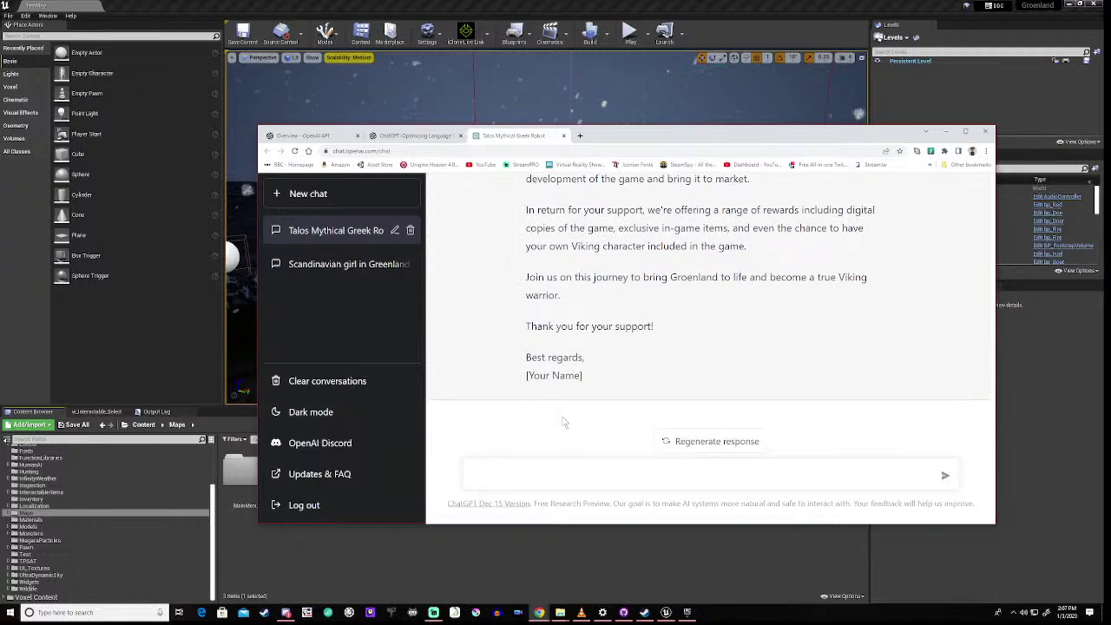
Read through the generated Kickstarter campaign text from its introduction to the sign-off
scroll(640, 352, "up", 5)
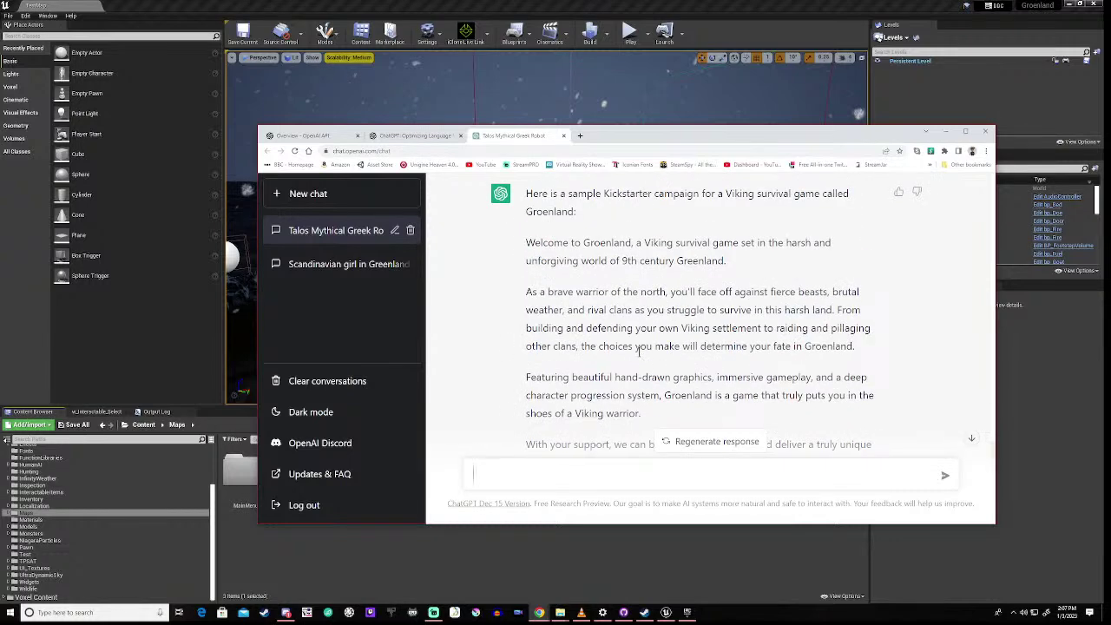
scroll(639, 351, "down", 2)
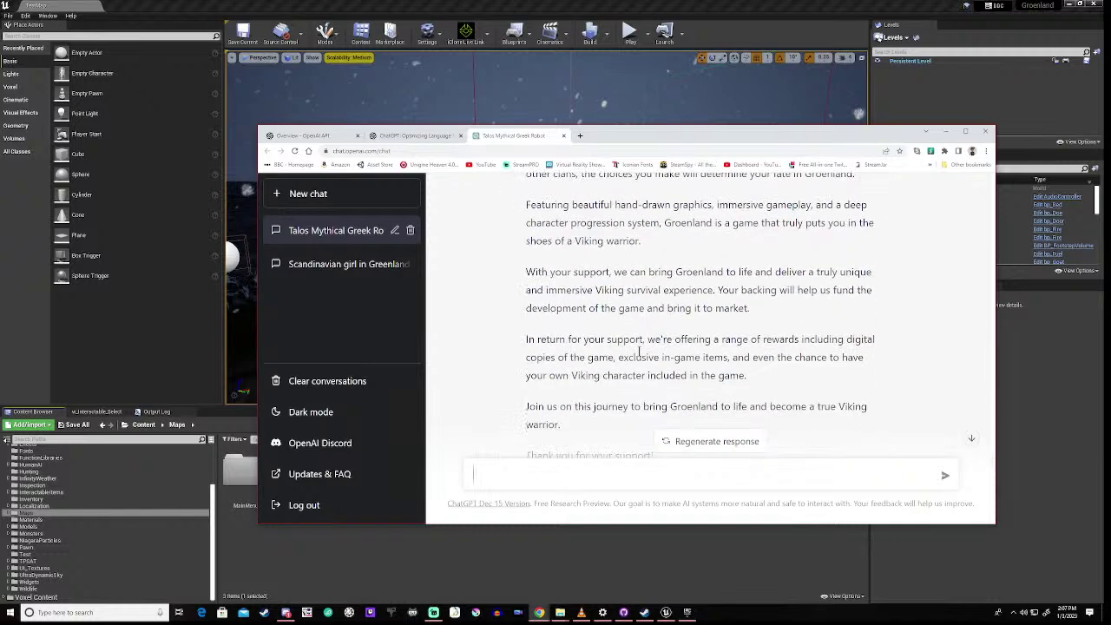
scroll(639, 350, "down", 2)
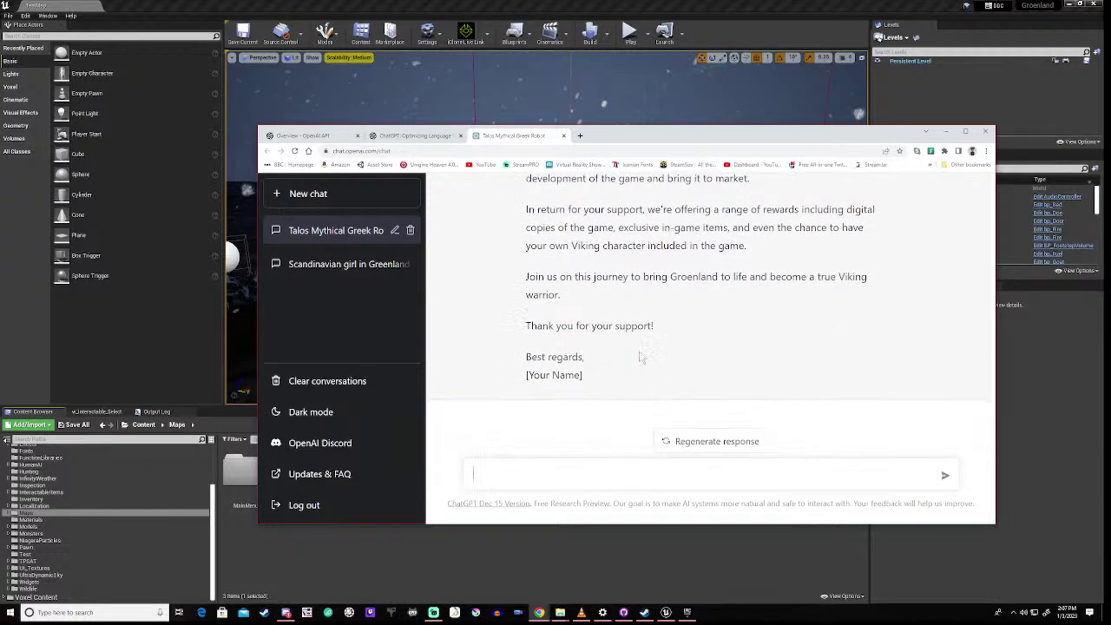
Copy the earlier Groenland Kickstarter prompt into the message box and remove the stray e-mail address line pasted above it
scroll(640, 355, "up", 10)
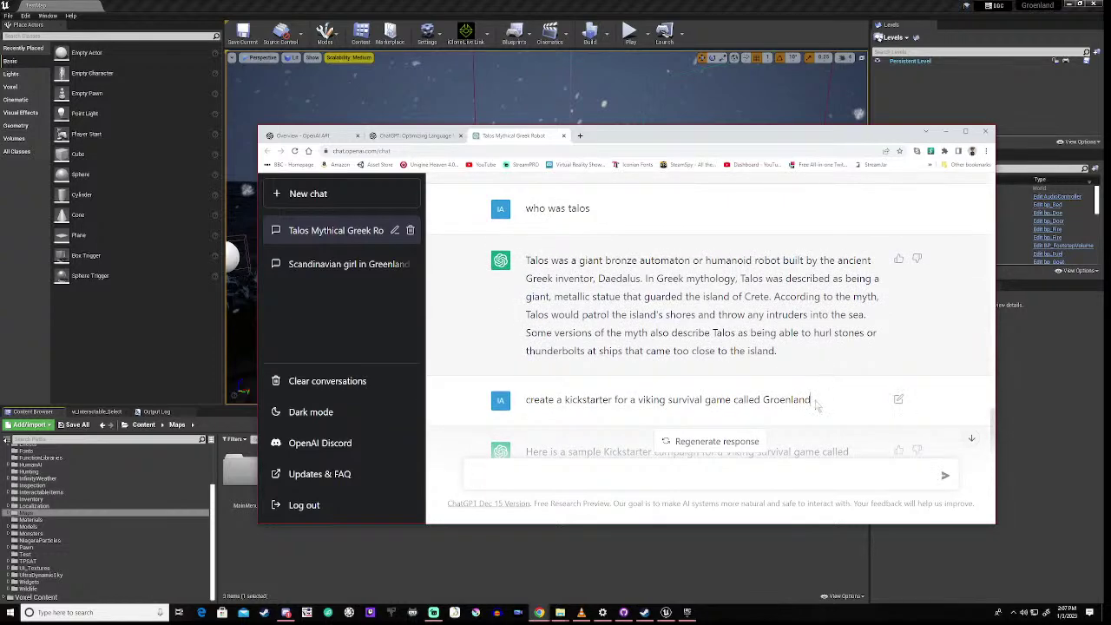
left_click_drag(816, 404, 519, 417)
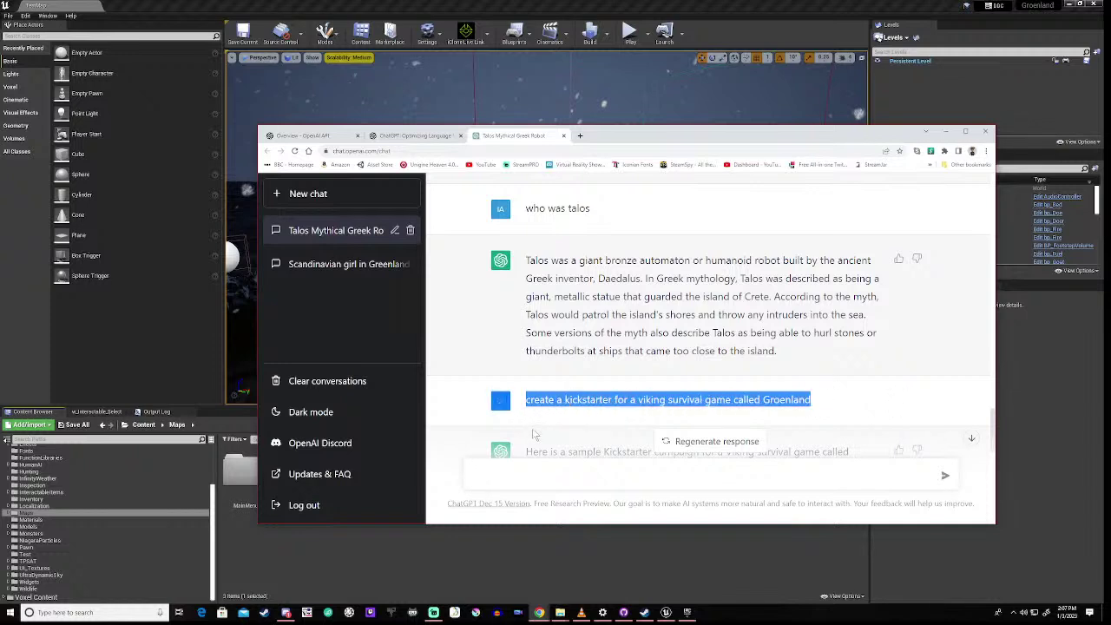
left_click(605, 429)
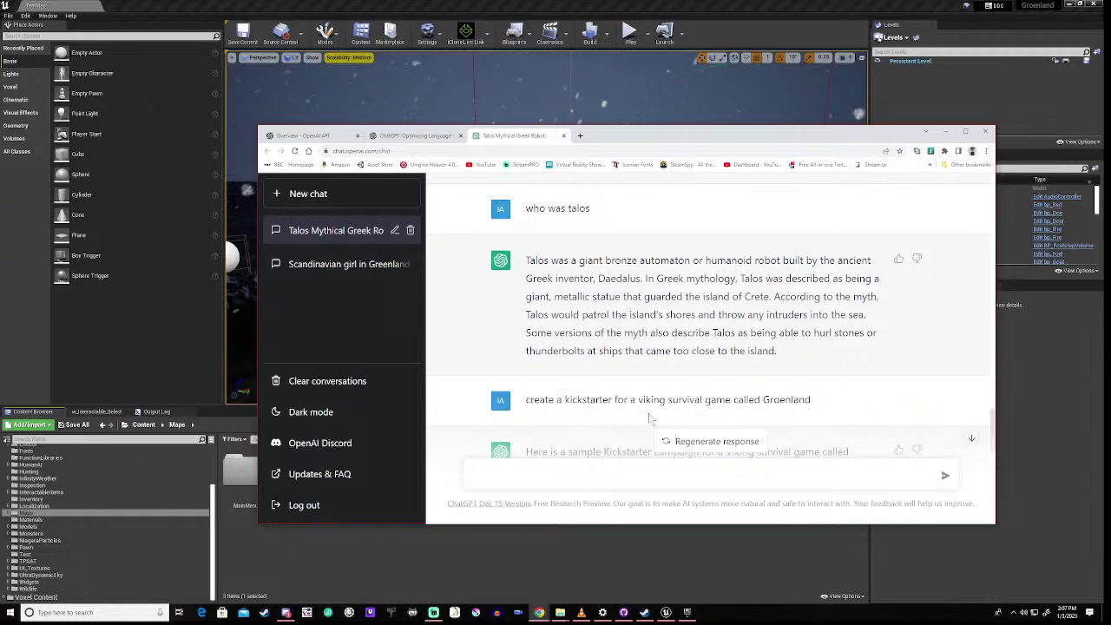
scroll(883, 460, "down", 4)
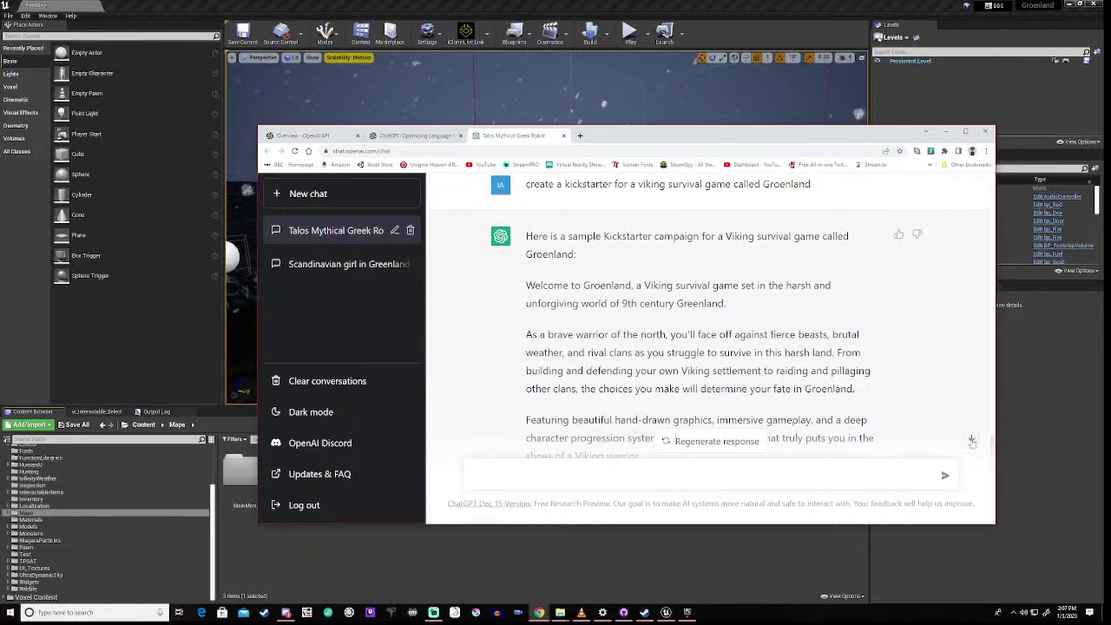
left_click(546, 475)
key("ctrl+v")
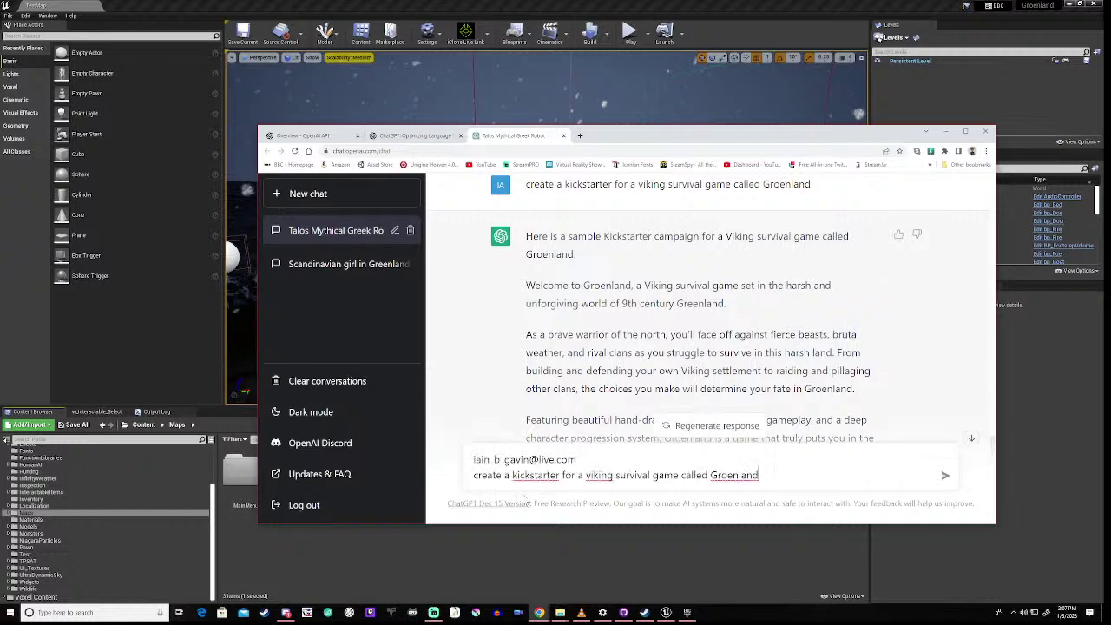
triple_click(476, 459)
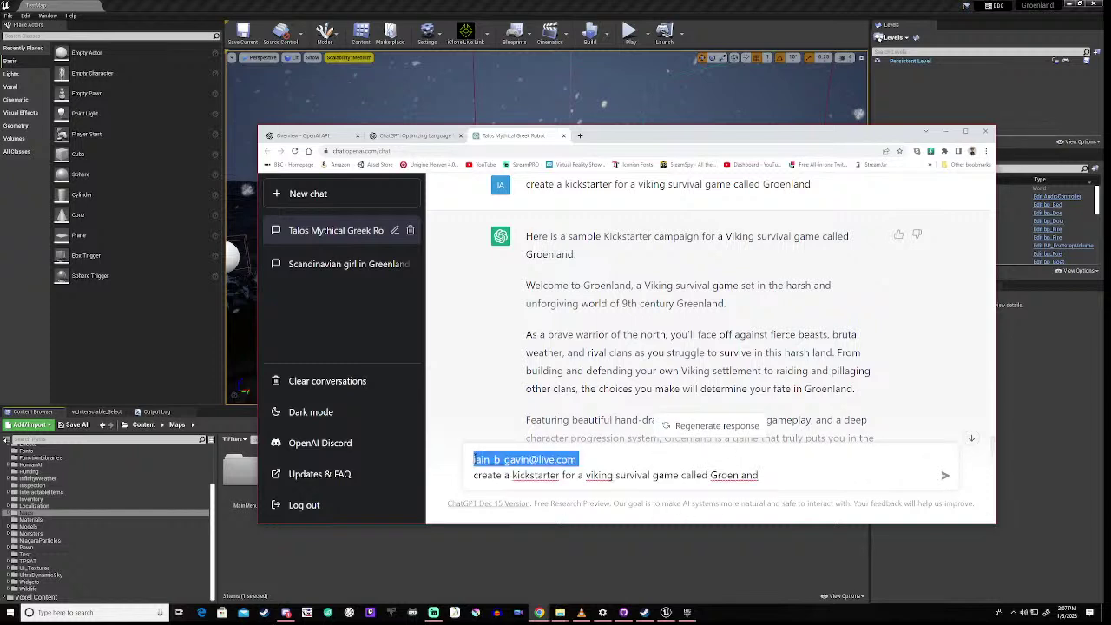
key("BackSpace")
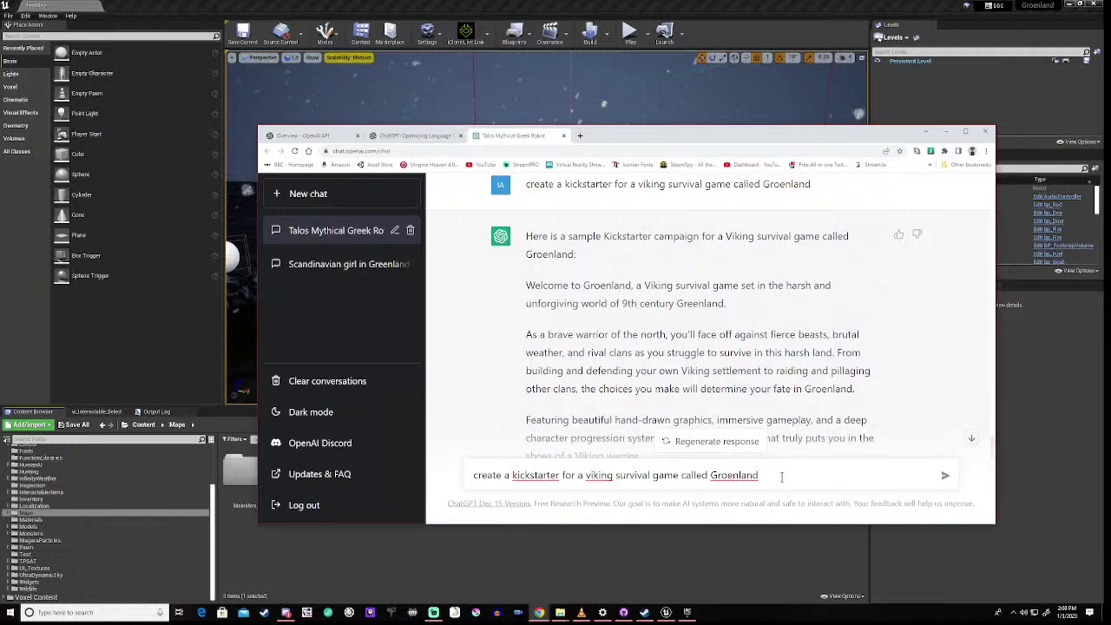
Extend the prompt with "campaign" after "kickstarter" and ", features include hunting, fishing and crafting. Male or female protagonist", and send it
type(", features include hunting")
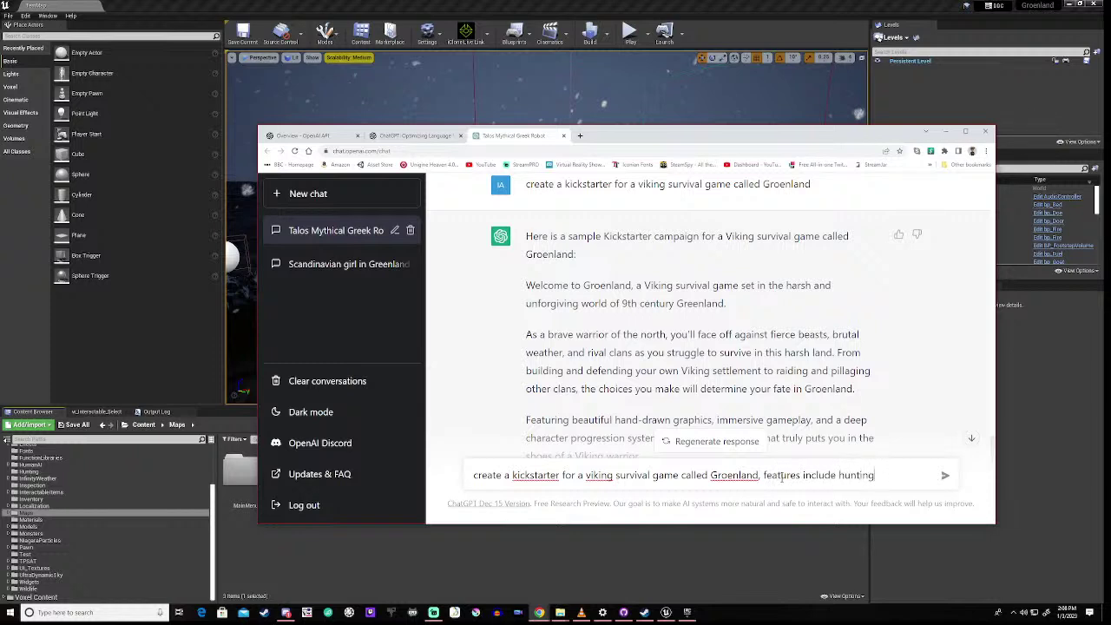
type(",fishing")
type("and")
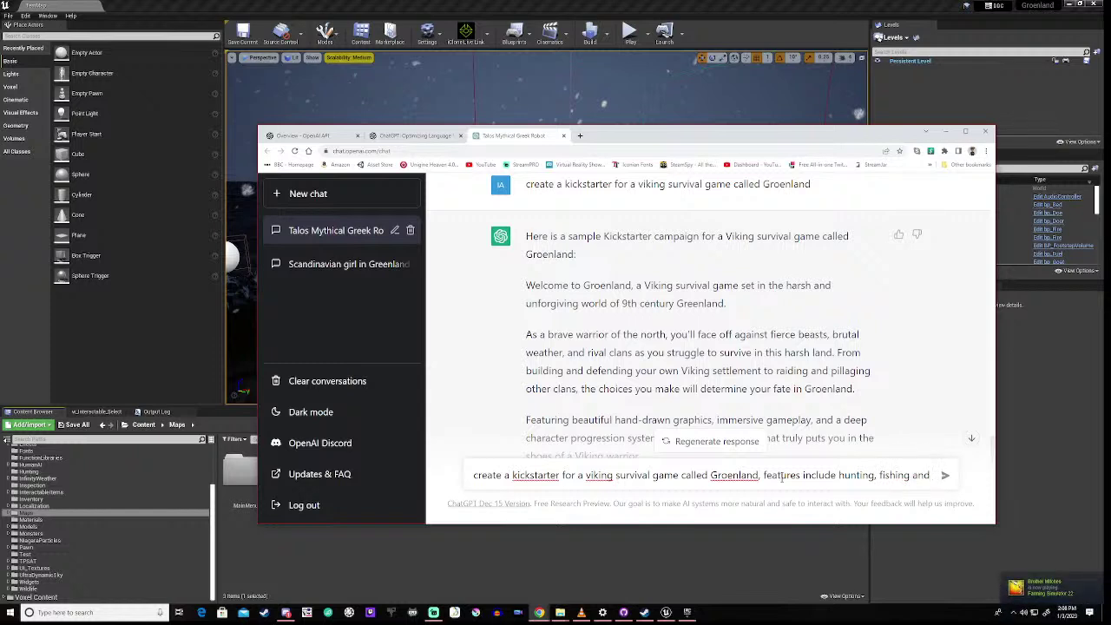
type(" craf")
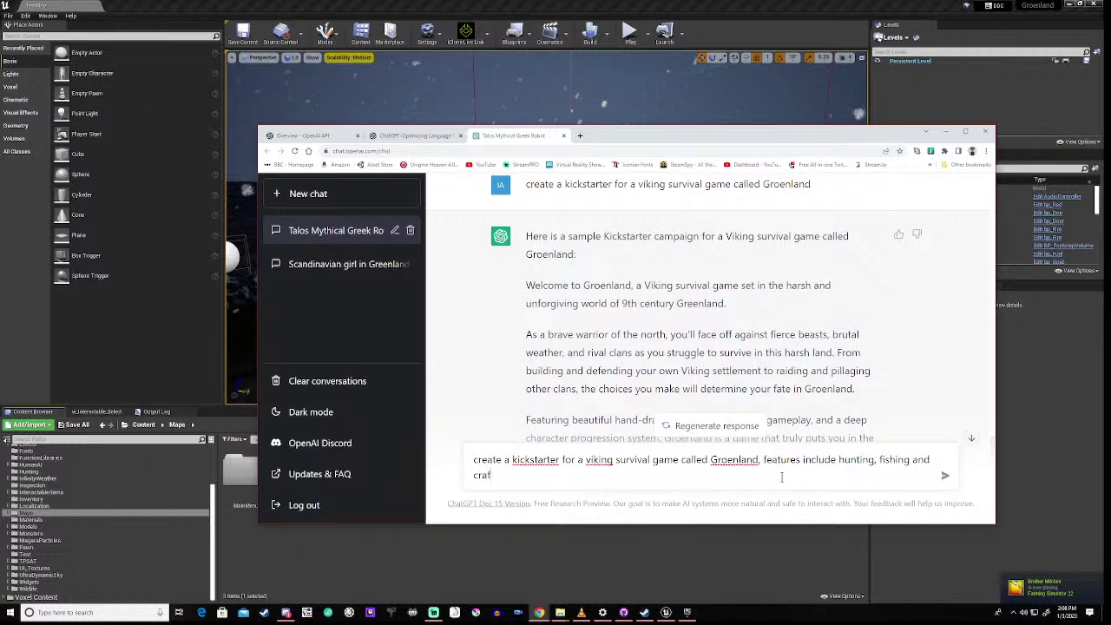
type("ting")
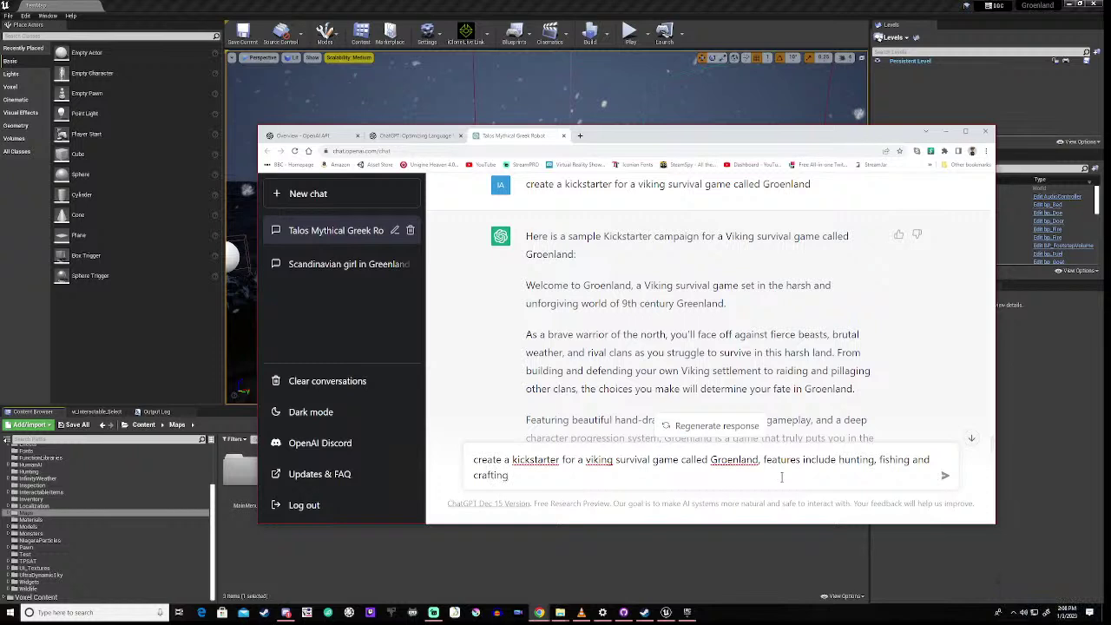
type(". Male or femal e protagoni")
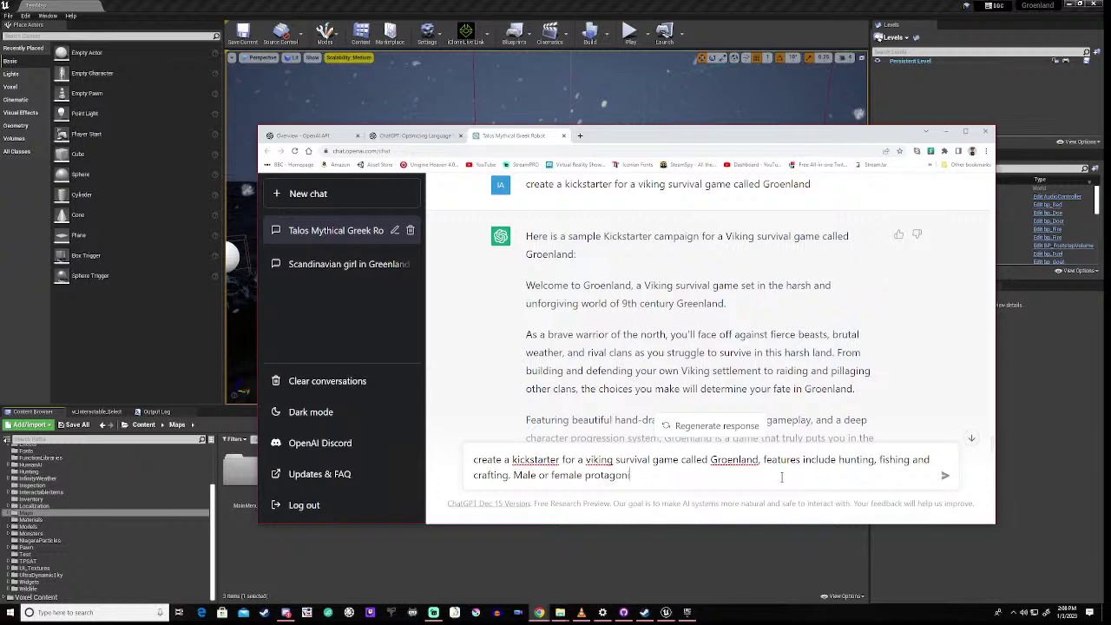
type("st")
left_click(561, 459)
type("campaign")
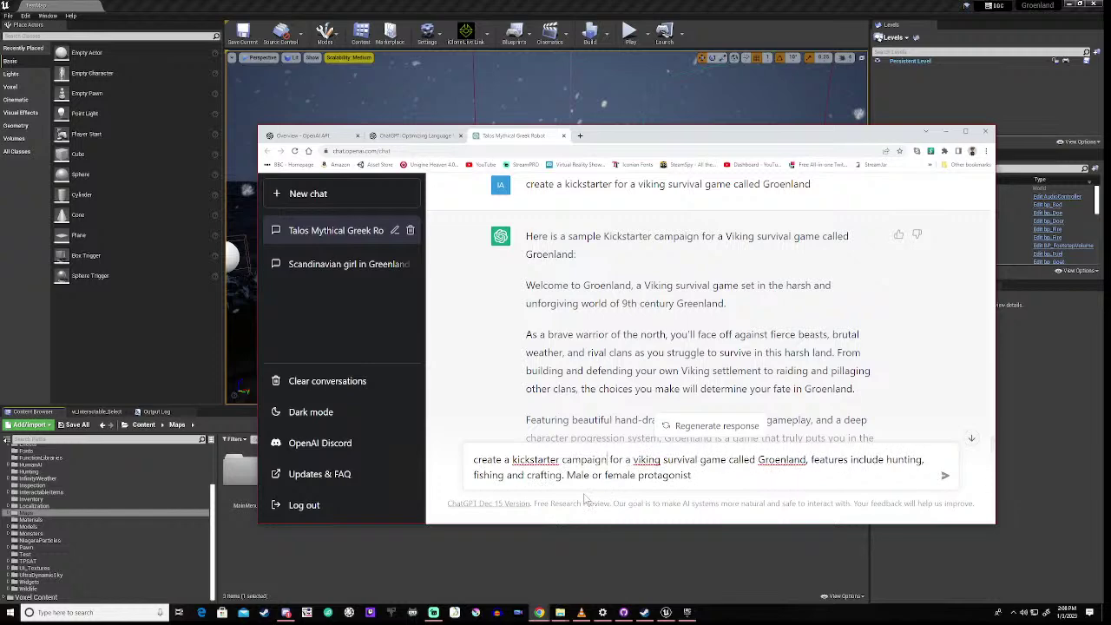
key("Return")
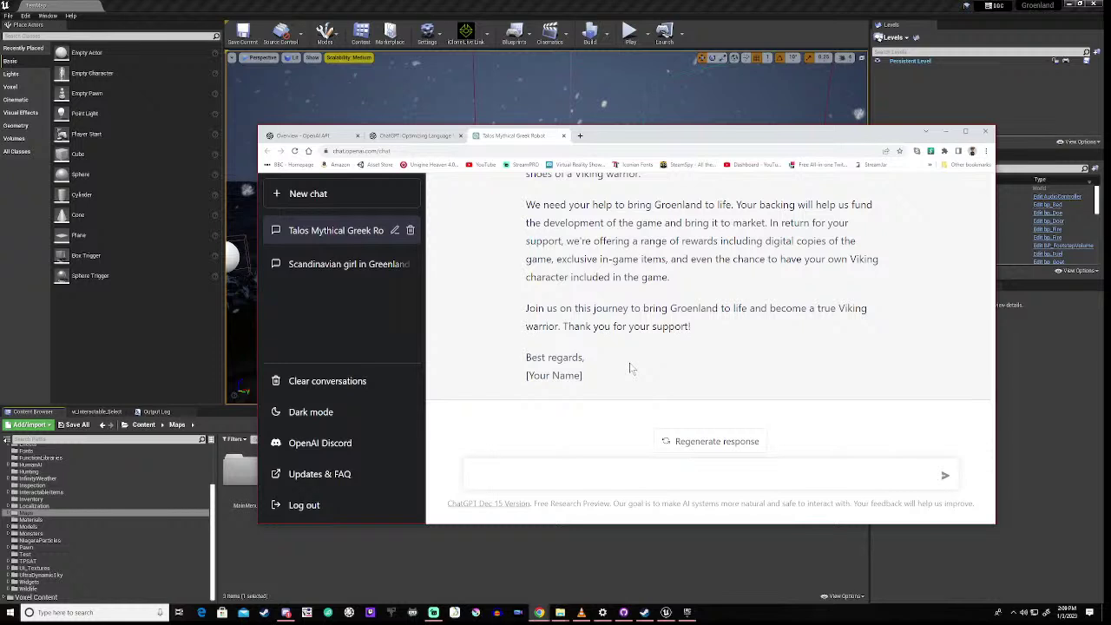
Send ChatGPT the prompt "create a bubblesort function for unreal engine in c++" and read through the generated code and explanation
type("create a bubblesort function fo")
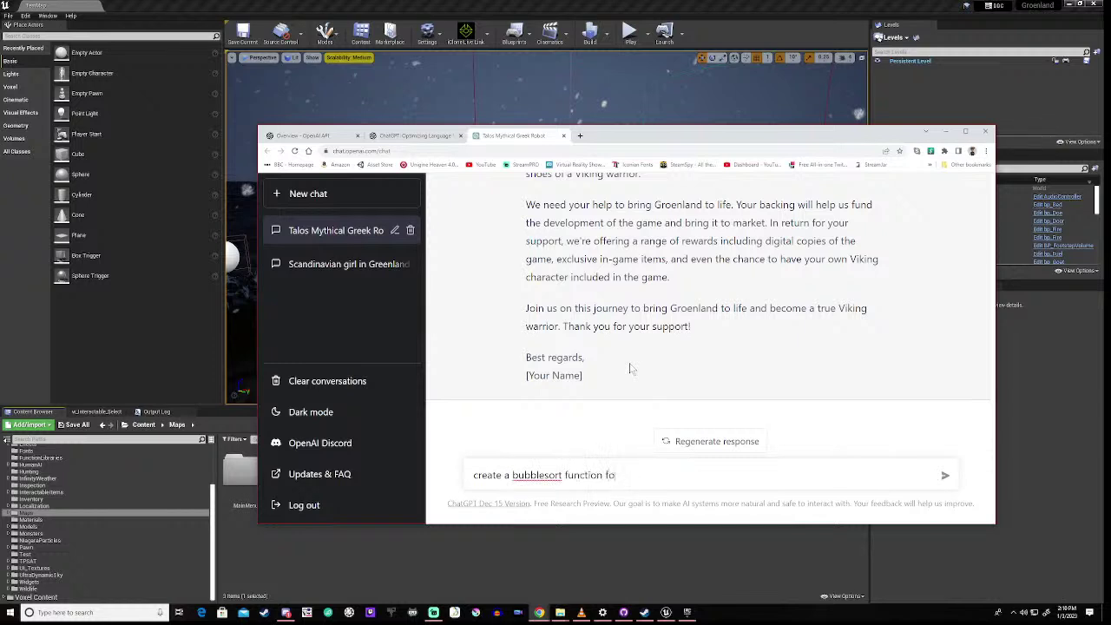
type("r unreal ")
type("en")
type("gine")
type(" in d")
type("++")
key("Return")
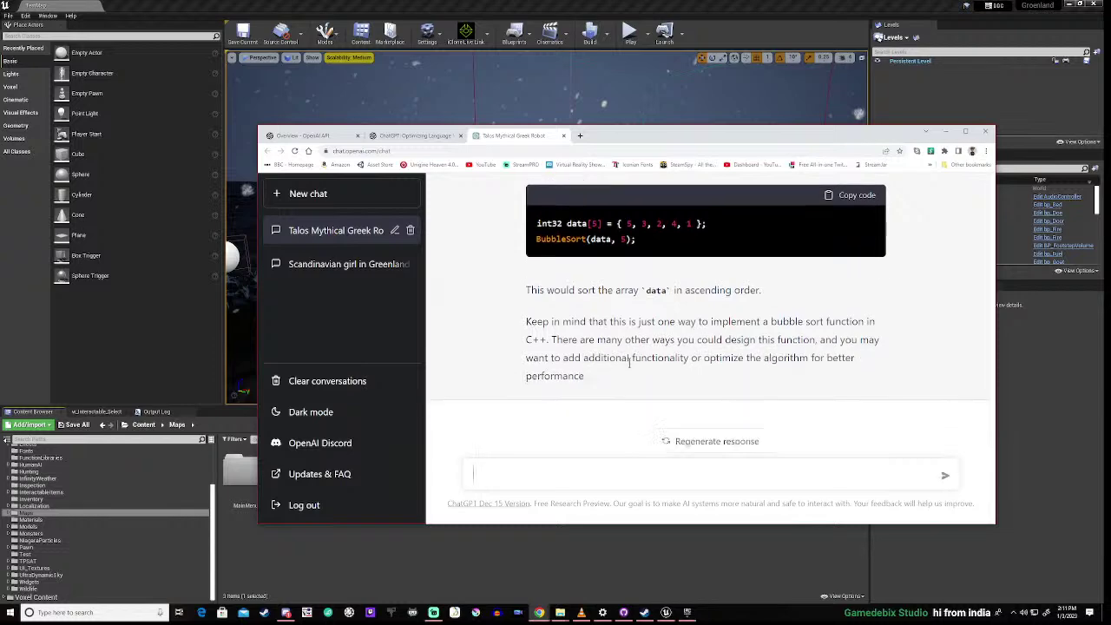
scroll(597, 340, "up", 5)
scroll(597, 340, "up", 2)
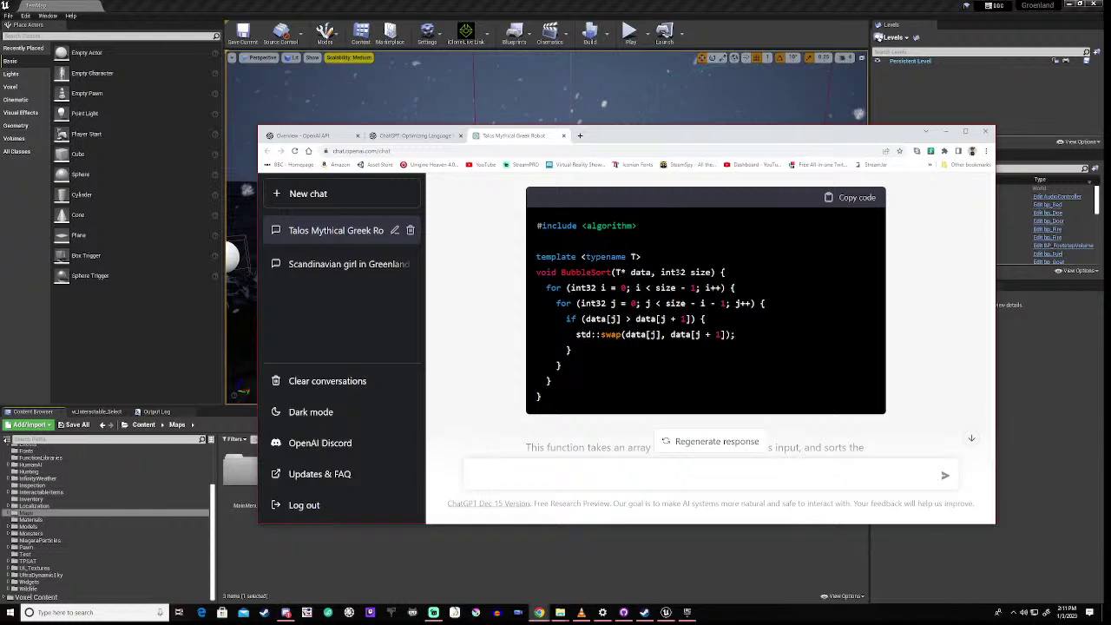
scroll(680, 276, "down", 3)
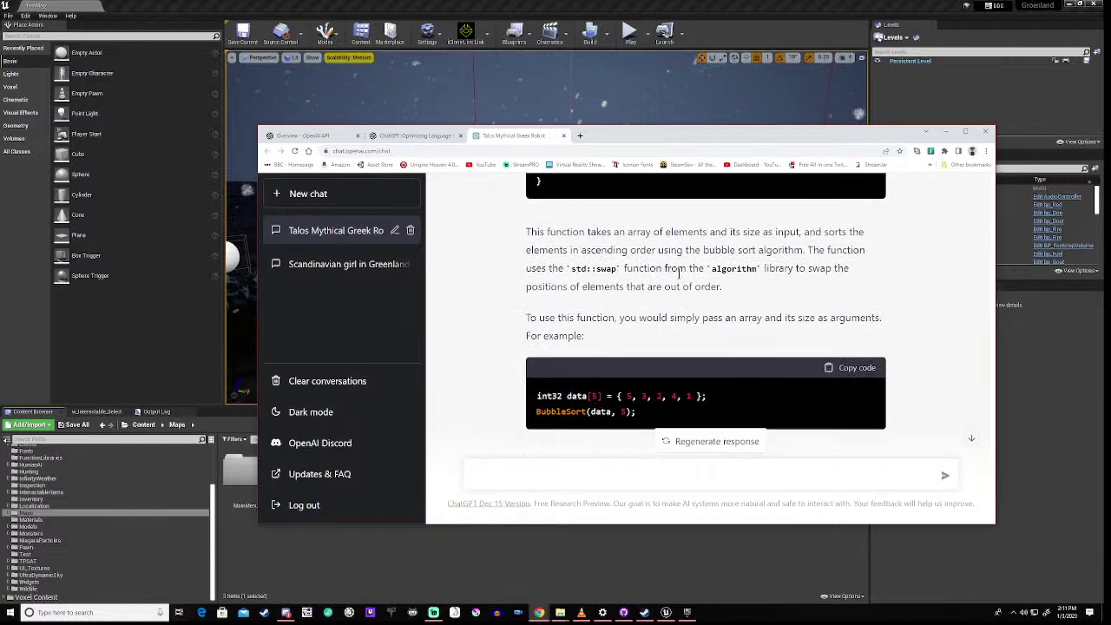
scroll(680, 277, "down", 3)
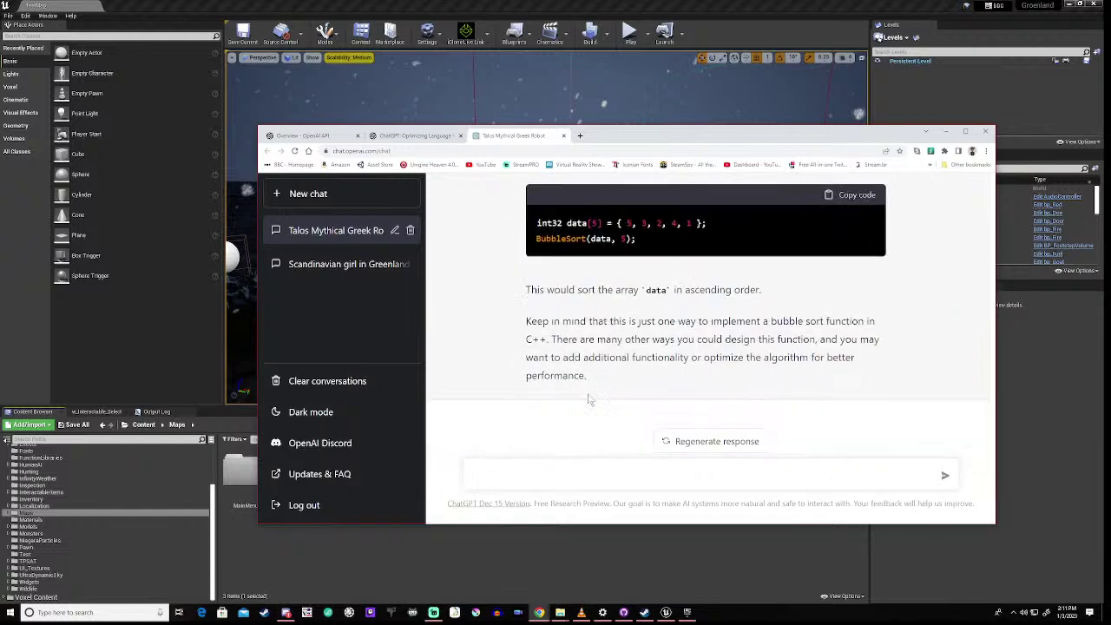
scroll(496, 340, "up", 3)
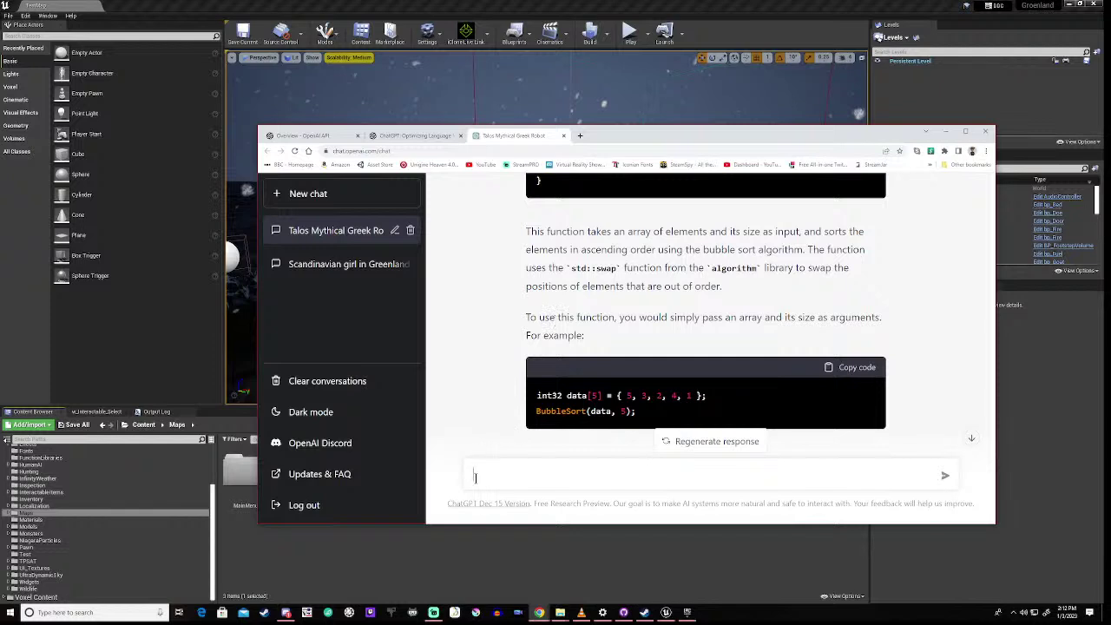
Send ChatGPT the prompt "create a wall running function for unreal engine"
type("ate a wall runn")
type("ing function for unreal")
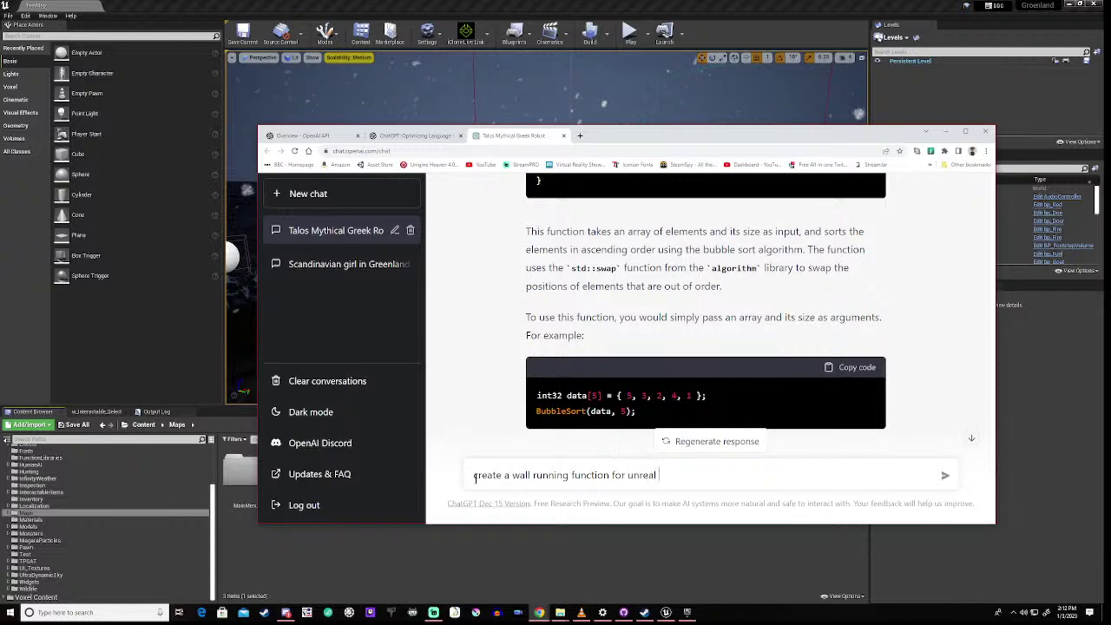
type(" engine")
key("Return")
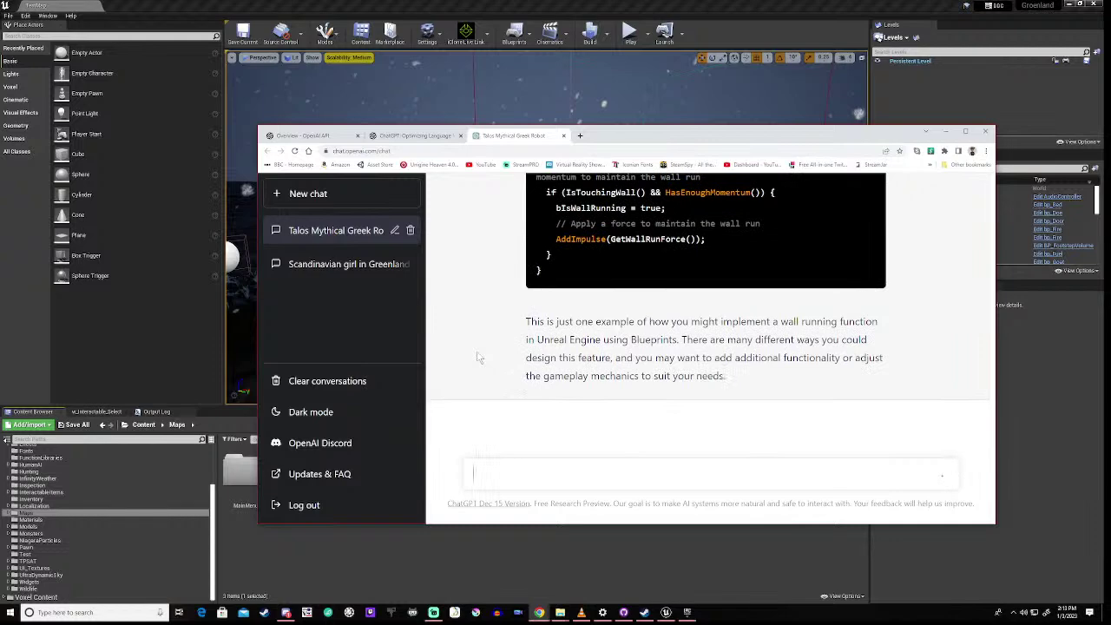
Copy the wall running prompt, look over the Blueprint answer, and resend the prompt with "in c++" added at the end
scroll(479, 357, "up", 12)
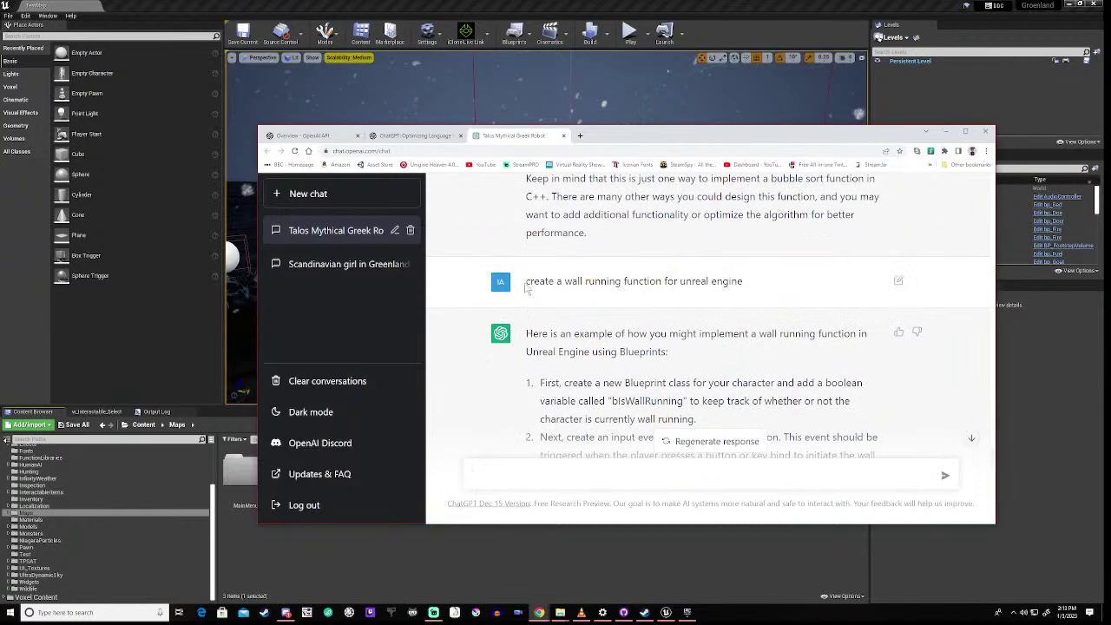
left_click_drag(527, 283, 843, 297)
key("ctrl+c")
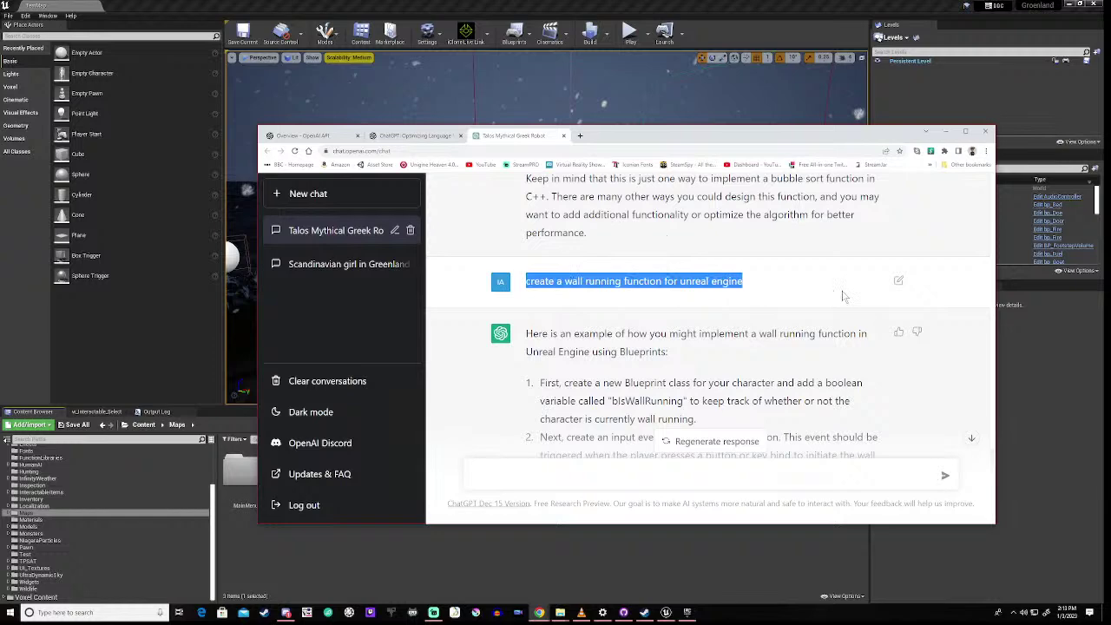
left_click(565, 382)
scroll(566, 383, "down", 4)
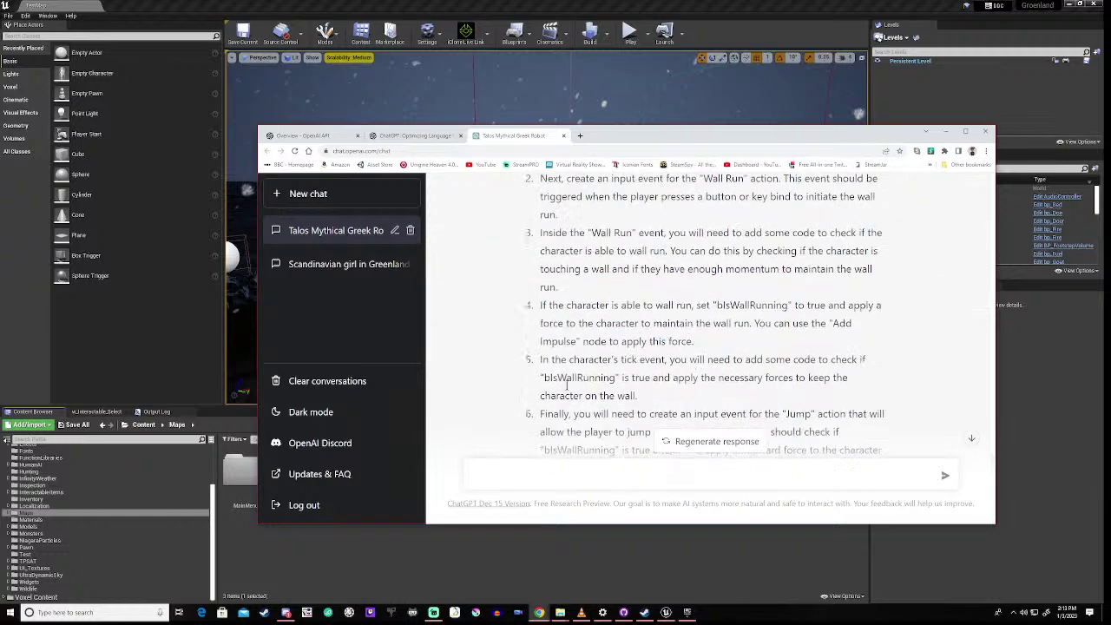
scroll(566, 382, "down", 3)
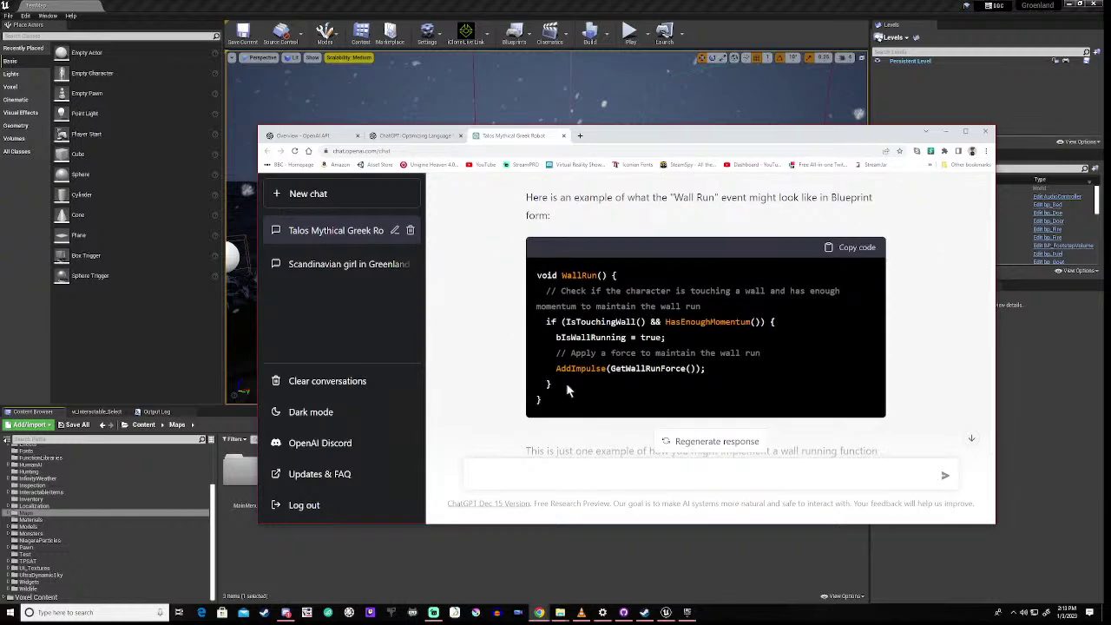
scroll(566, 383, "up", 3)
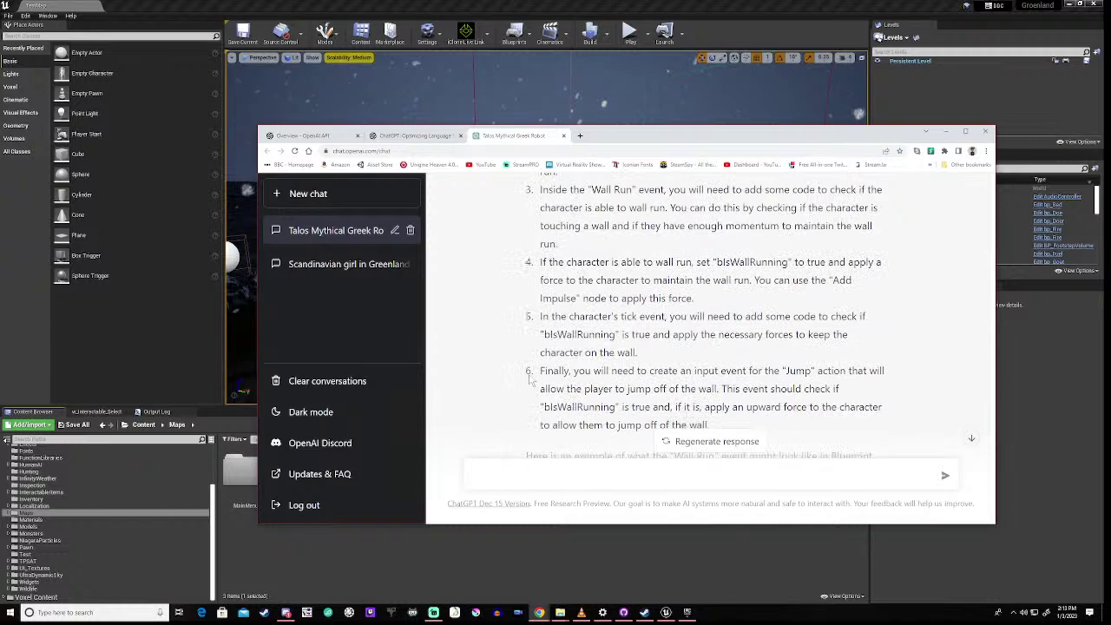
scroll(529, 381, "down", 5)
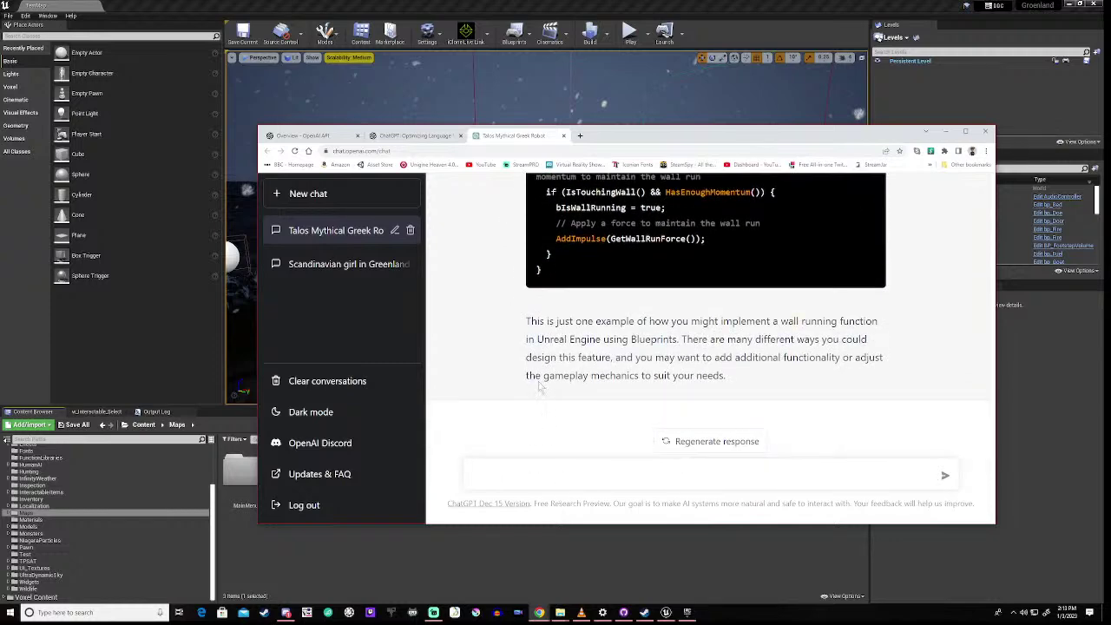
left_click(525, 471)
key("ctrl+v")
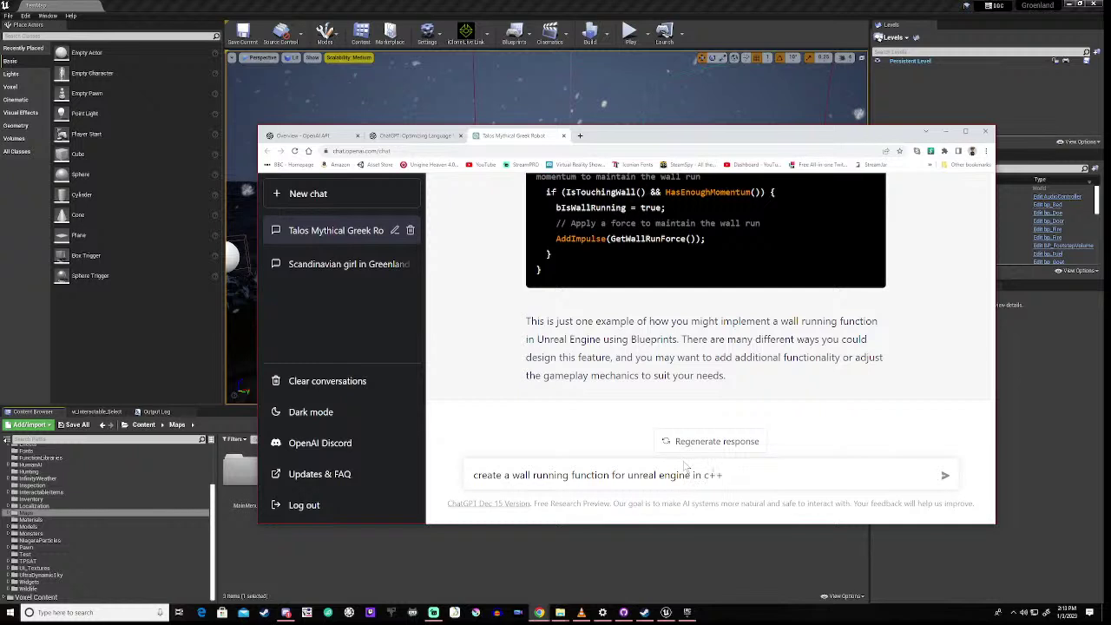
key("Return")
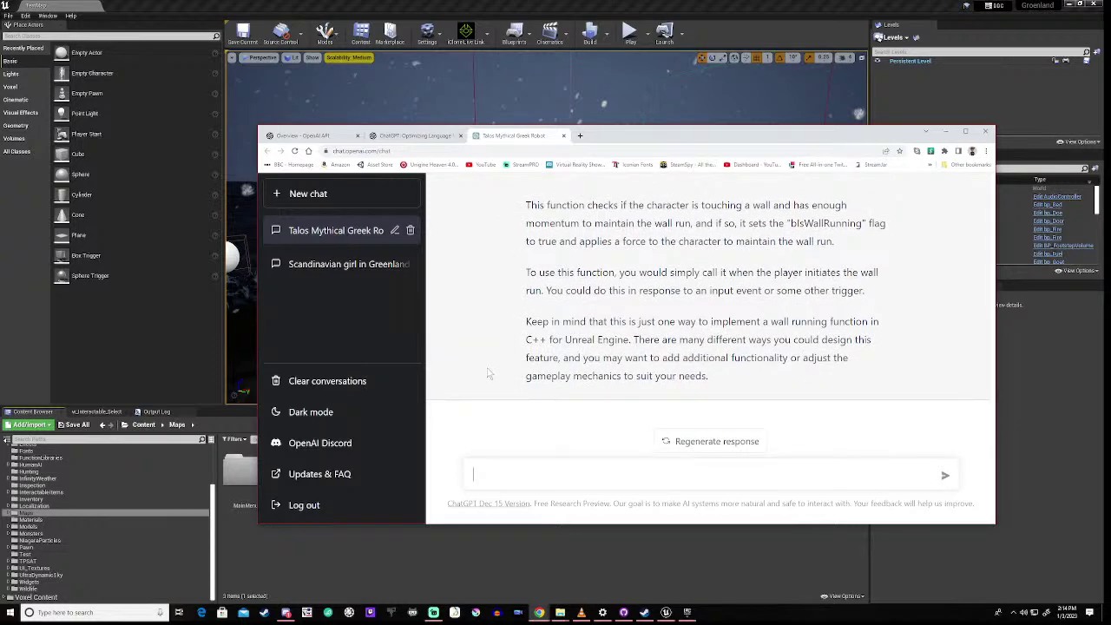
Look over the C++ wall running answer and send the prompt "create a wall run function for unreal"
scroll(489, 374, "up", 3)
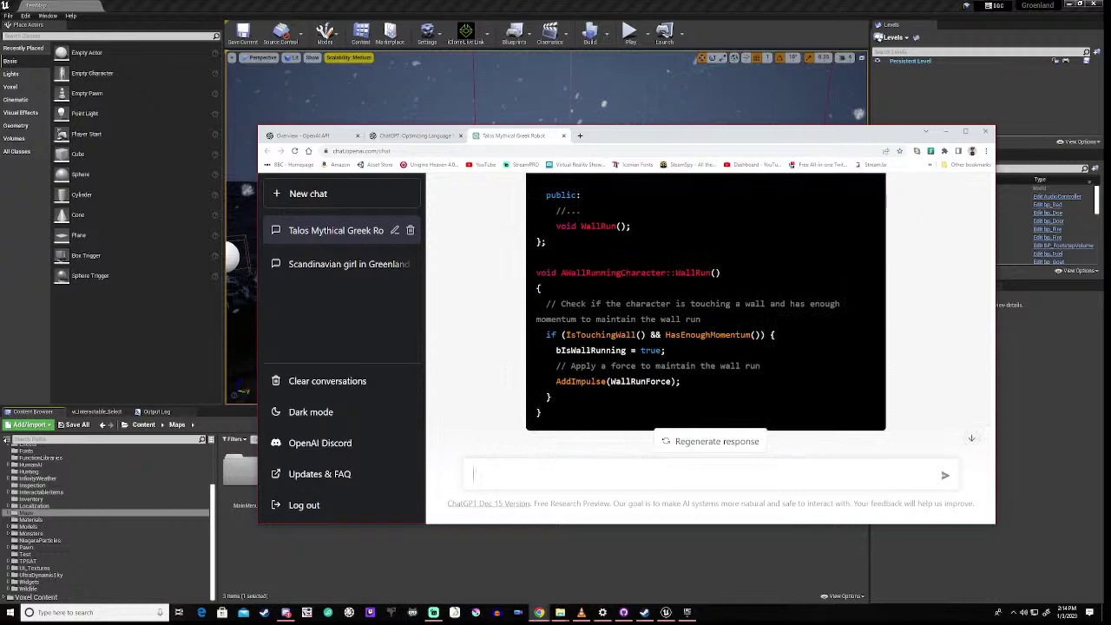
scroll(497, 367, "down", 2)
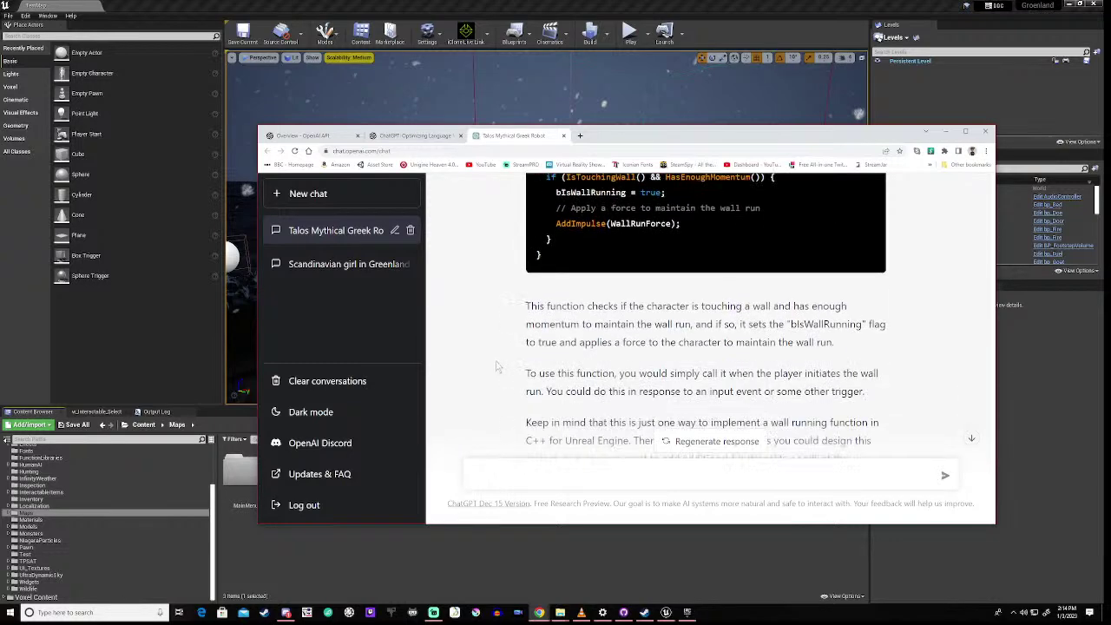
scroll(497, 368, "down", 1)
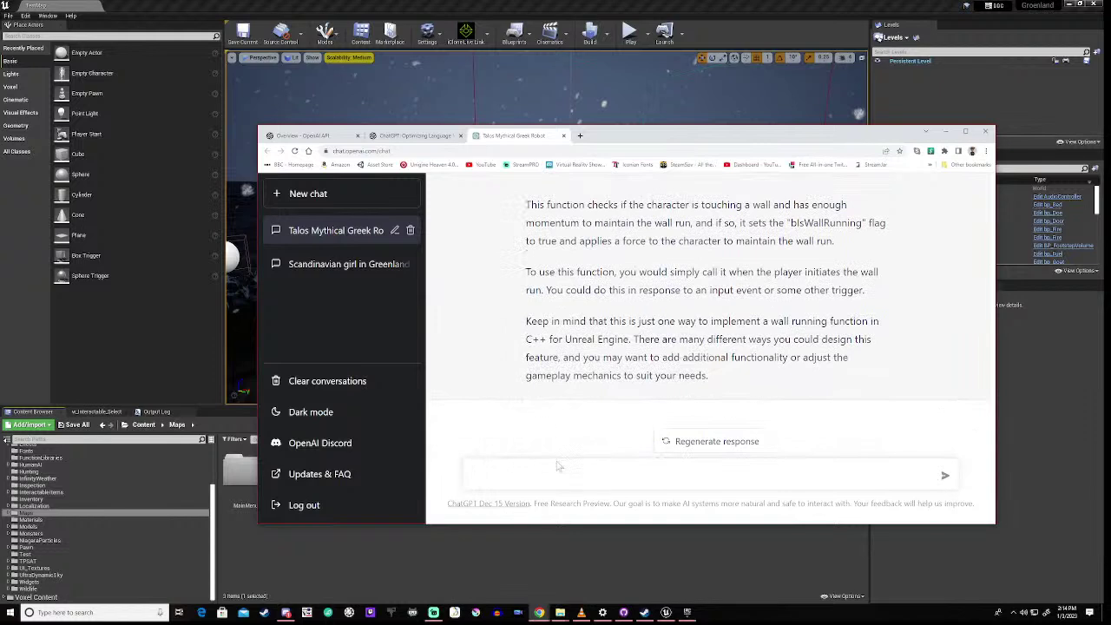
type("reate a wall run function for")
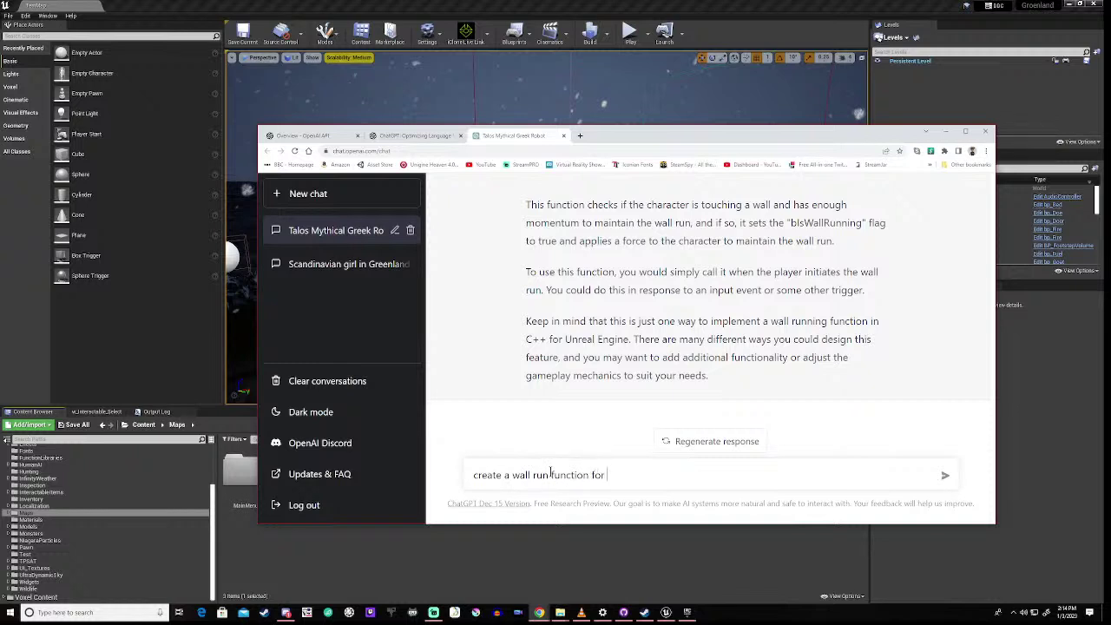
type(" unreal")
key("Return")
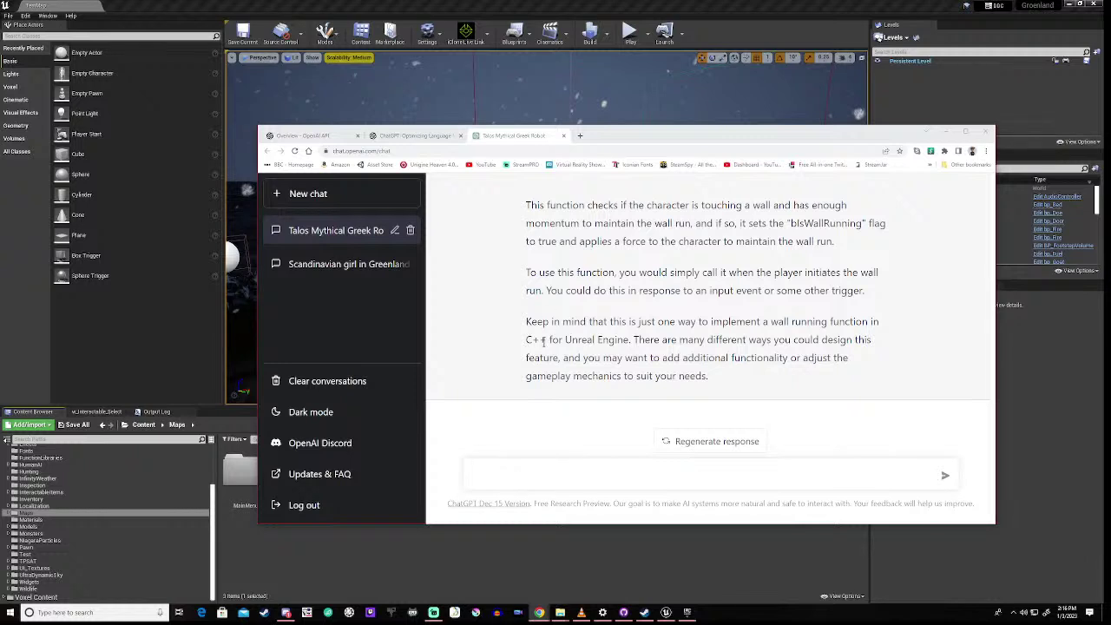
Send ChatGPT the prompt "create wall running in unreal engine with wall normal with c++" and regenerate the response
left_click(531, 476)
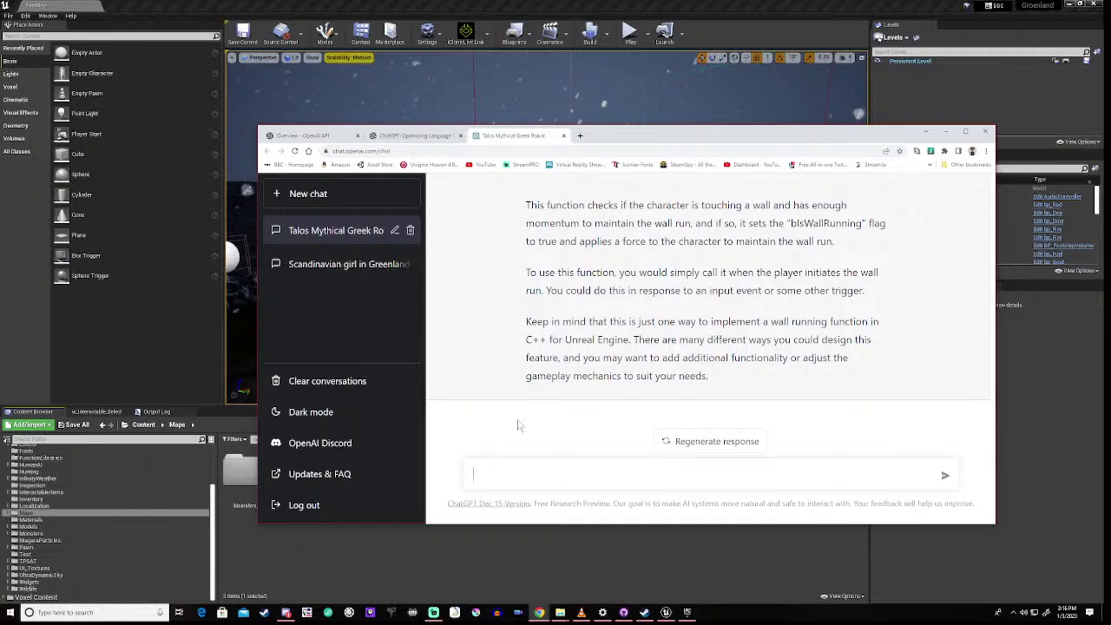
type("create wa")
type("ll running in un")
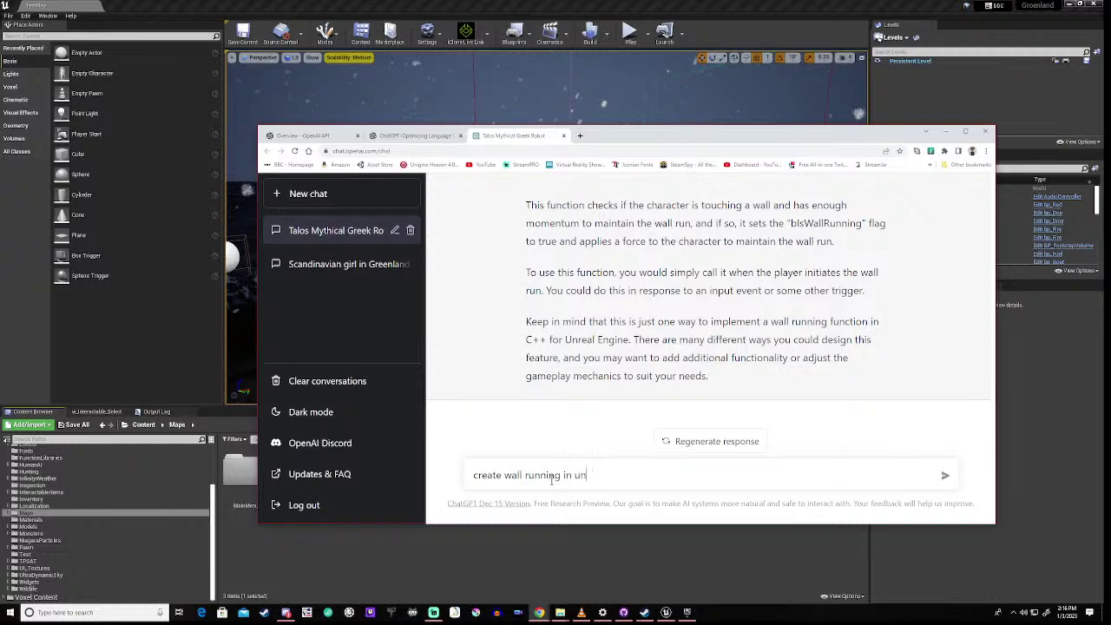
type("real engine with wall normal")
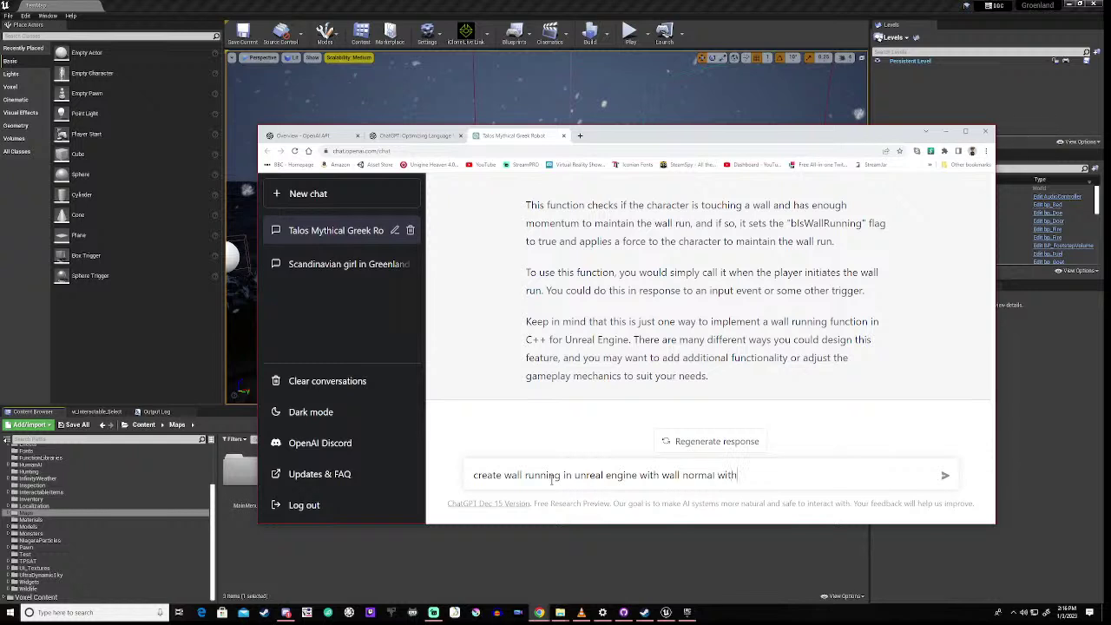
type("with c++")
key("Return")
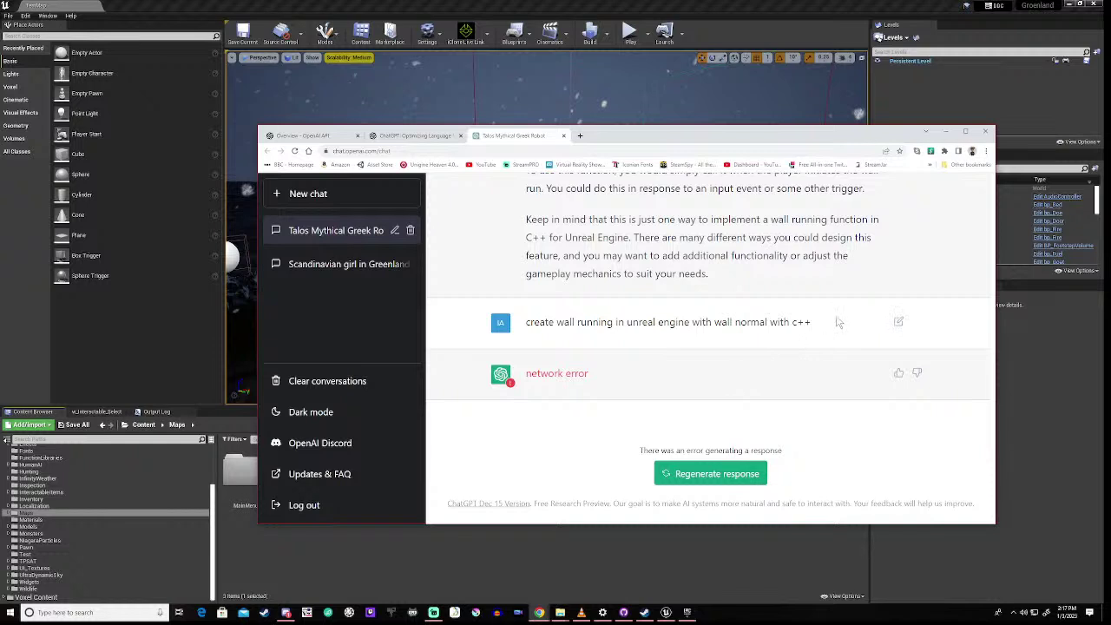
left_click(703, 474)
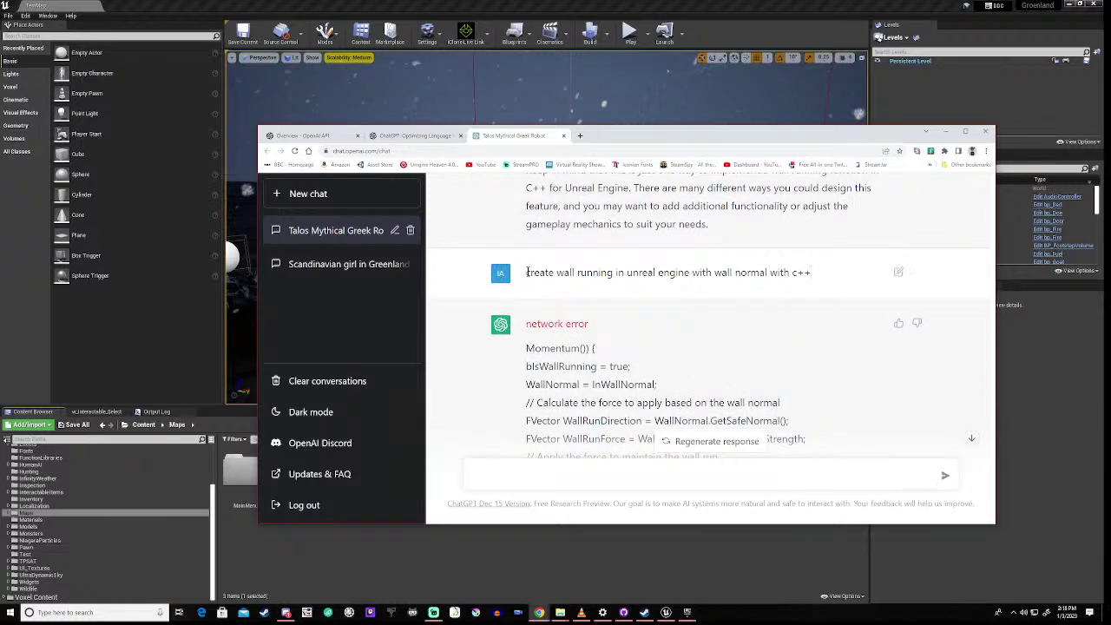
Copy the wall normal prompt, resend it unchanged, and look over the generated C++ code
left_click_drag(526, 271, 842, 280)
key("ctrl+c")
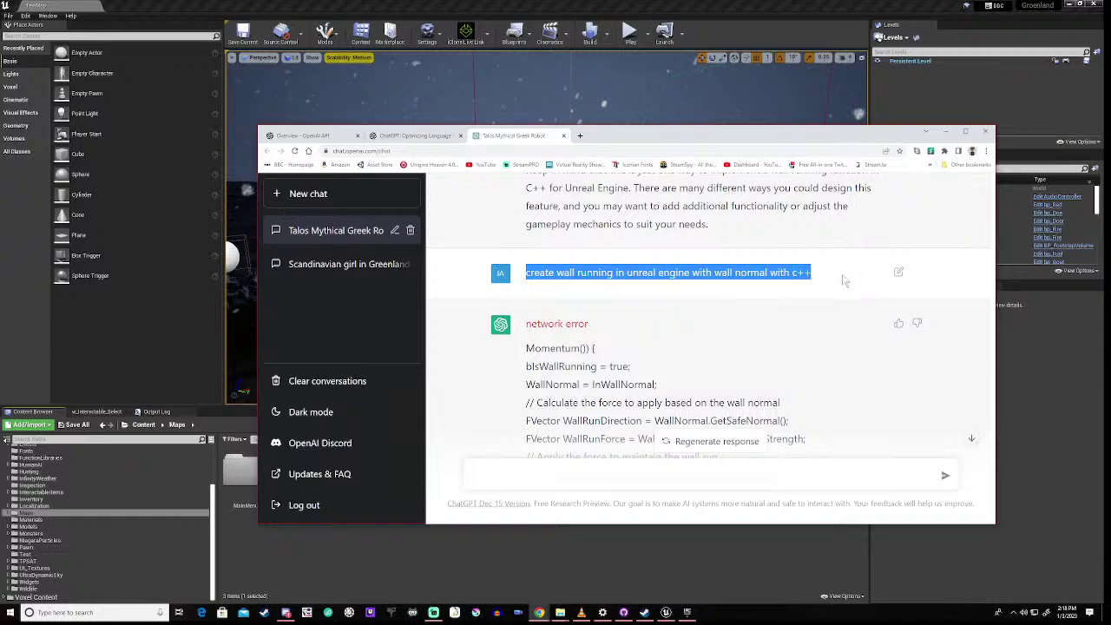
scroll(846, 280, "down", 3)
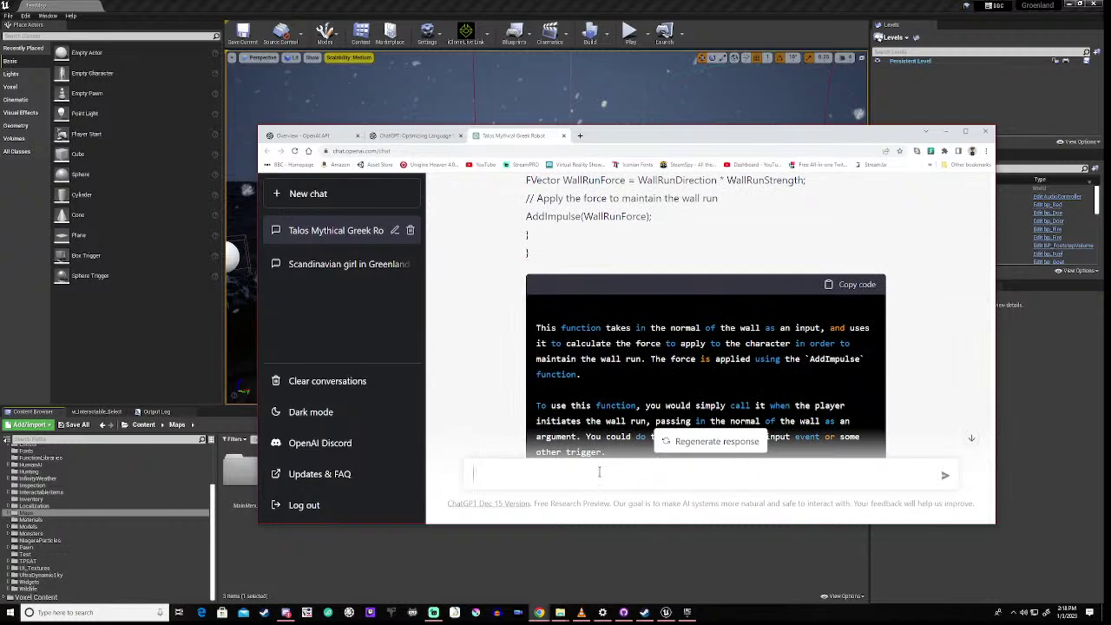
key("ctrl+v")
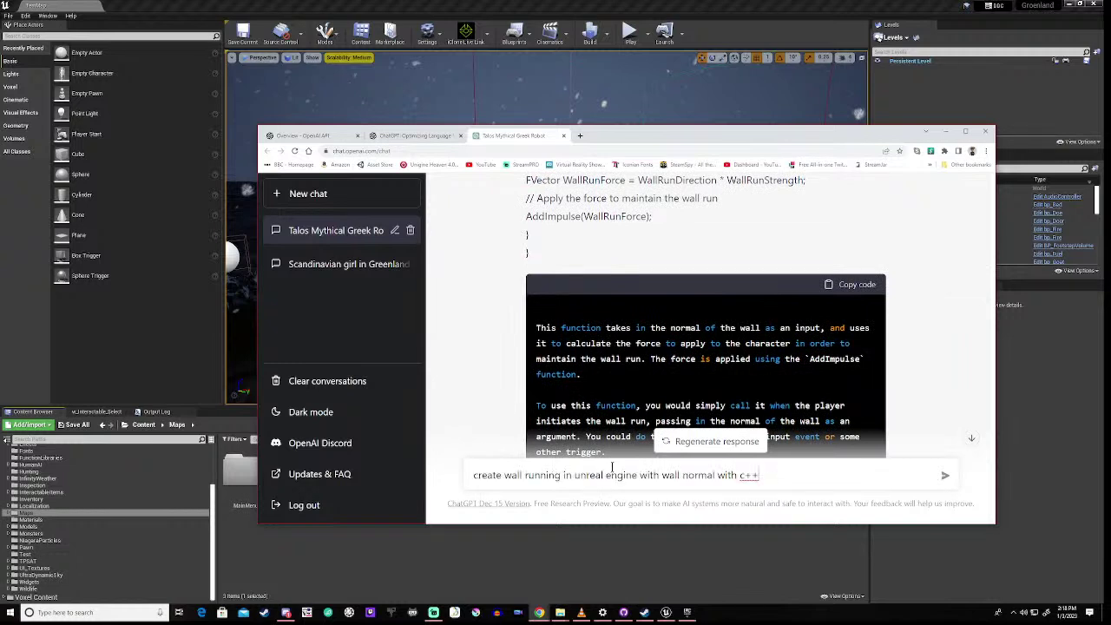
key("Return")
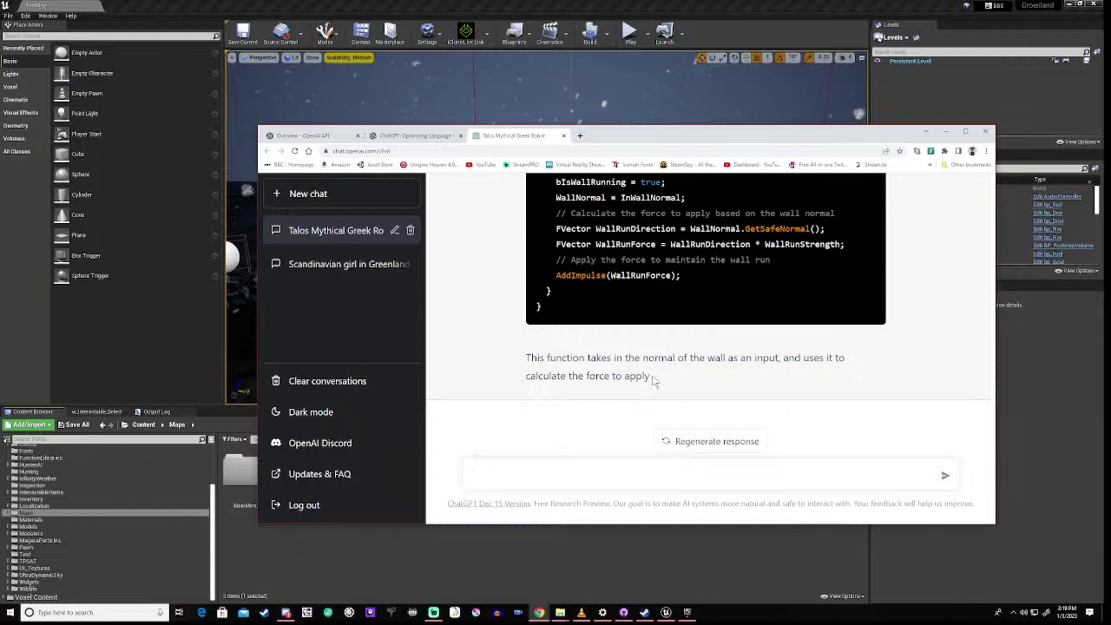
scroll(618, 343, "up", 2)
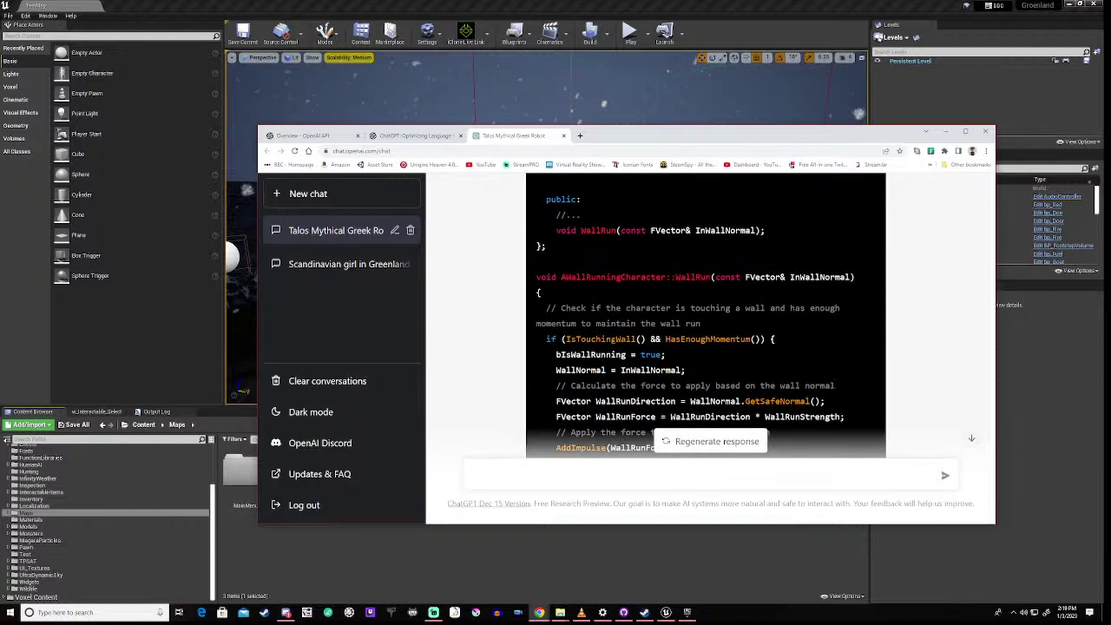
scroll(694, 329, "up", 2)
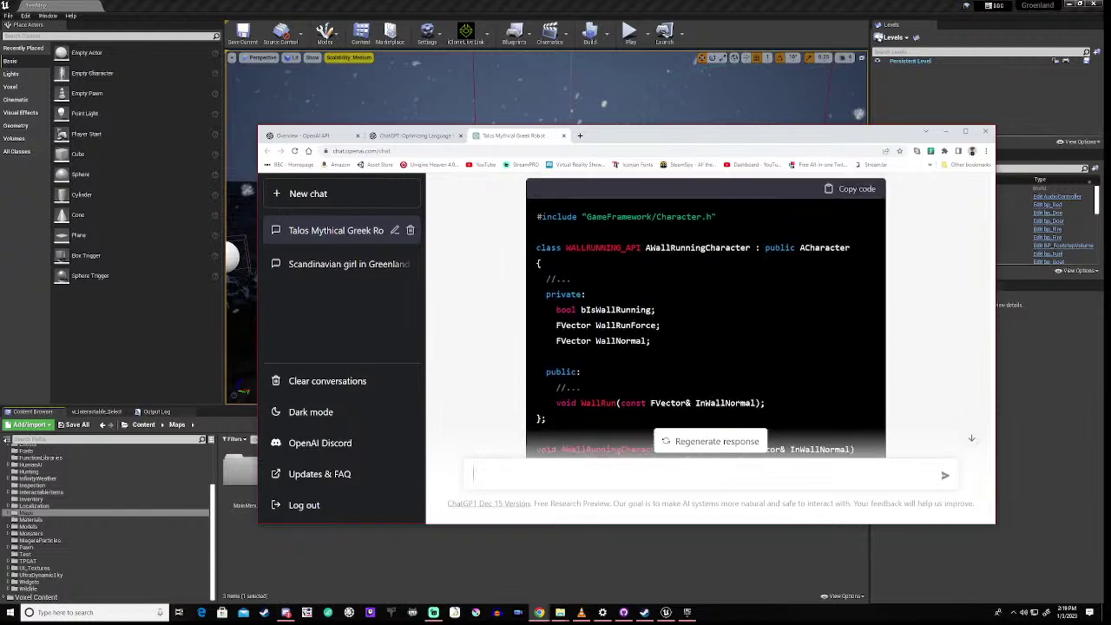
scroll(614, 344, "down", 2)
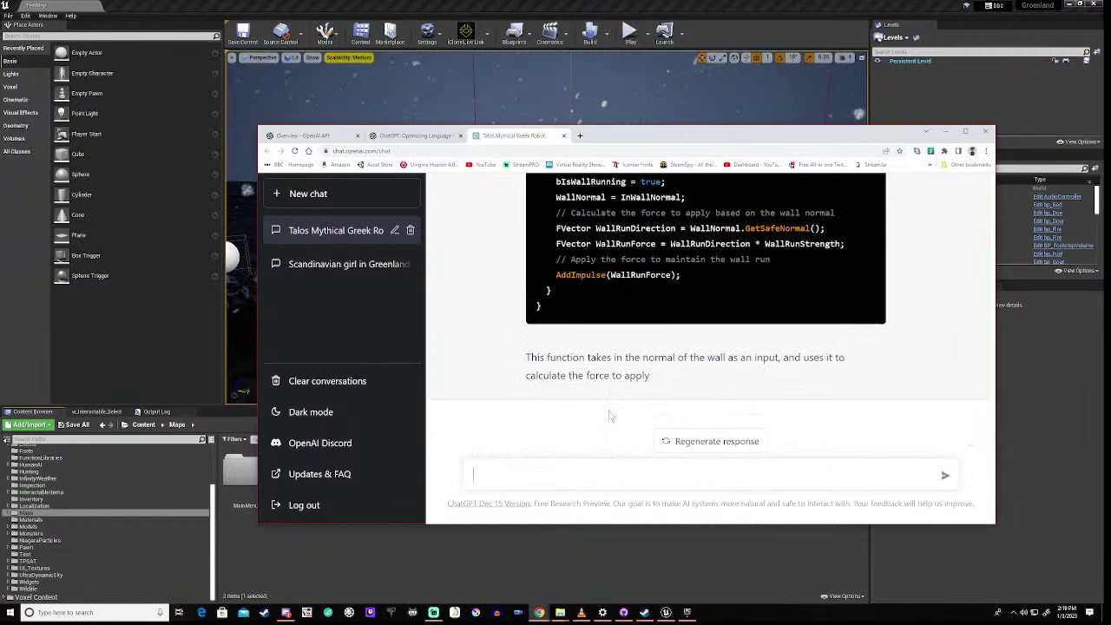
Ask ChatGPT "what makes an indie game successsful"
left_click(528, 474)
type("makes an indie")
type("game")
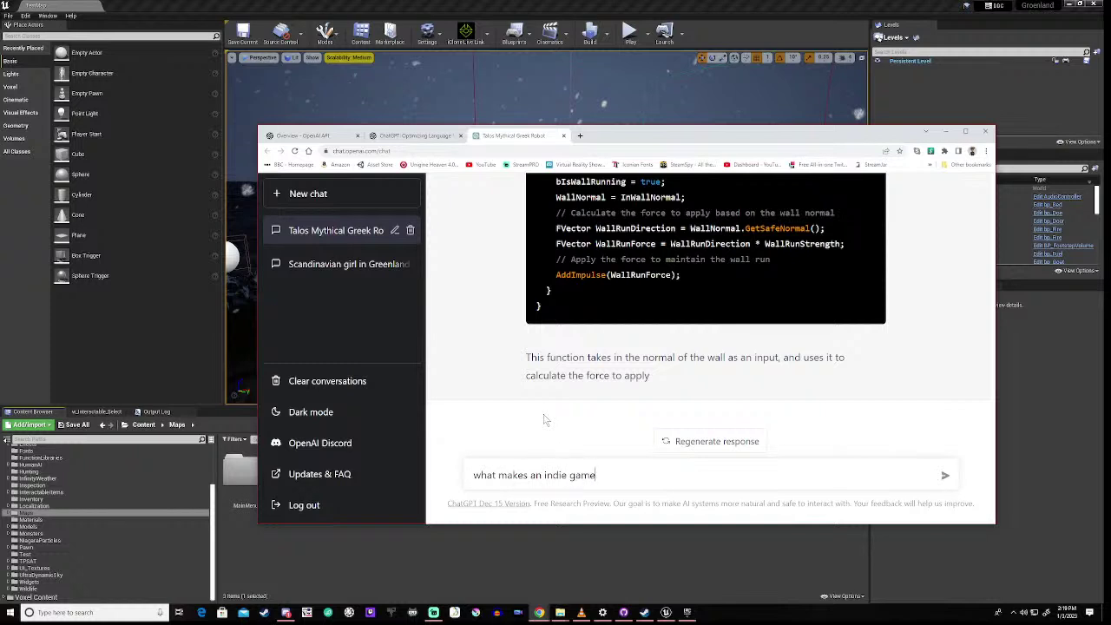
type(" successsful")
key("Return")
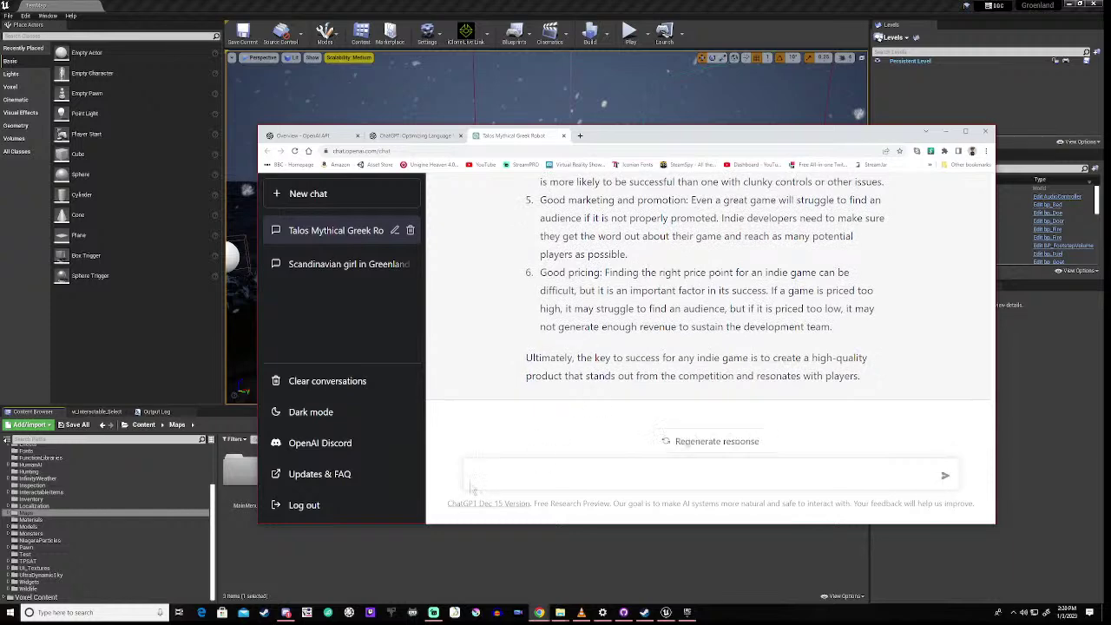
Send ChatGPT the prompt "tell me the best way to market an indie video game on a miniscule budget"
type("how")
type("the ")
type("best way ")
type("to market an indie video")
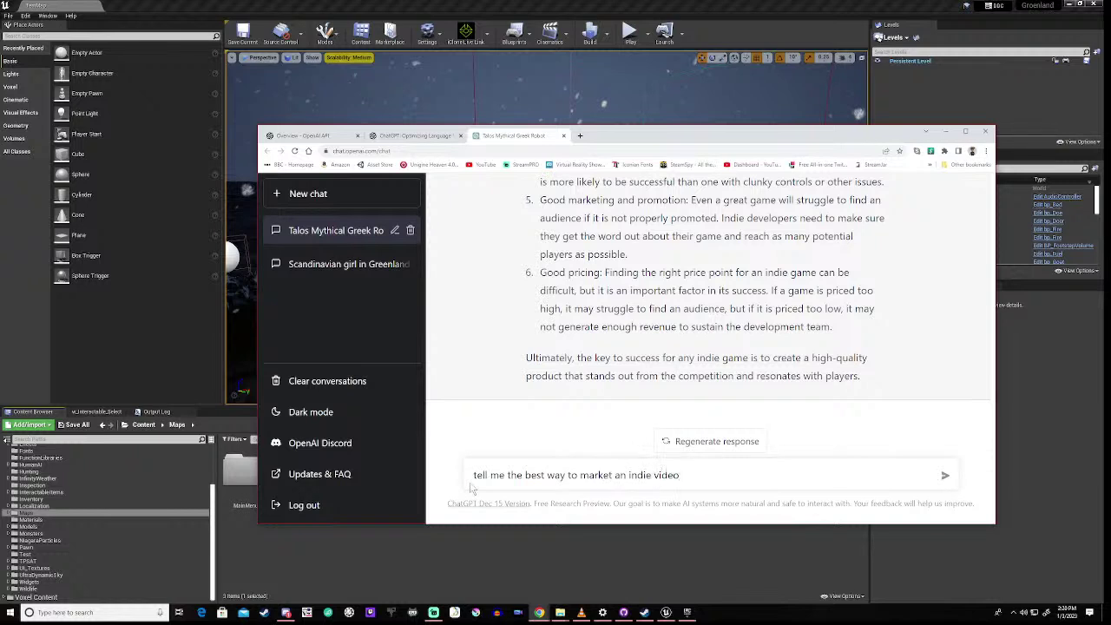
type("ame on a miniscule budget")
key("Return")
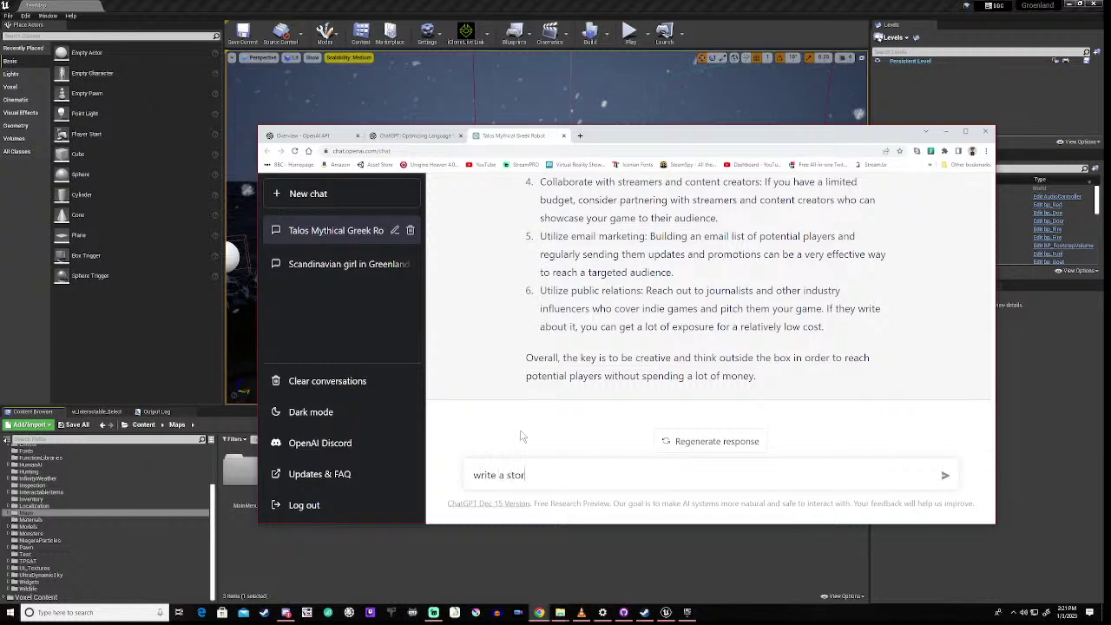
Ask ChatGPT for a story about a viking leaving scandanavia and travelling to greenland, surviving harsh conditions, "set in the 10th century"
type("bout a viking leaving scandanavia and")
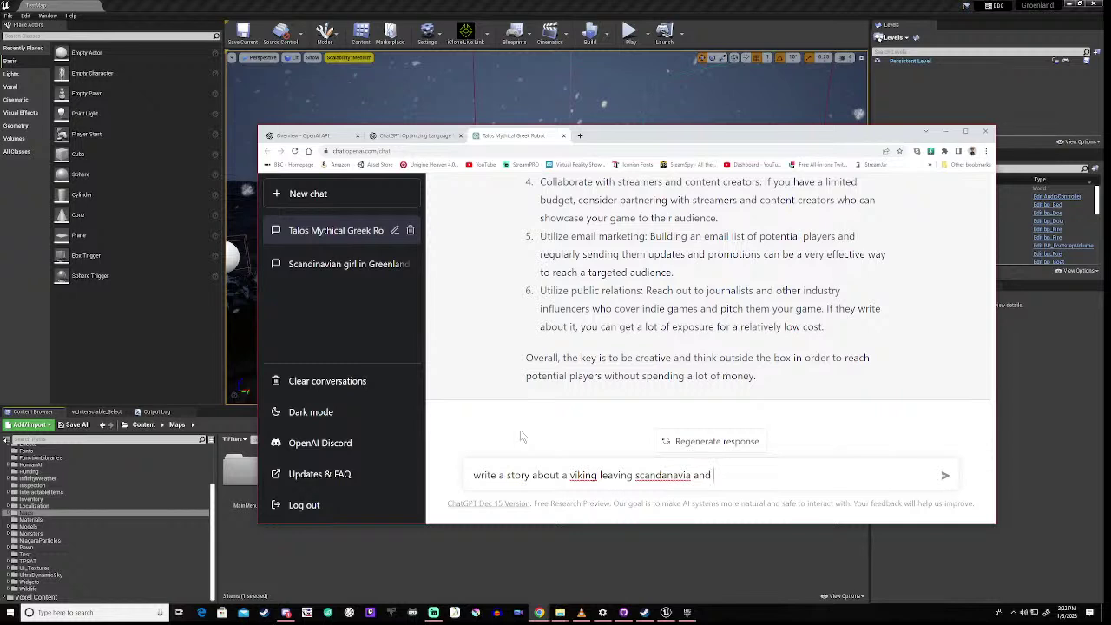
type("travelling to greenland ")
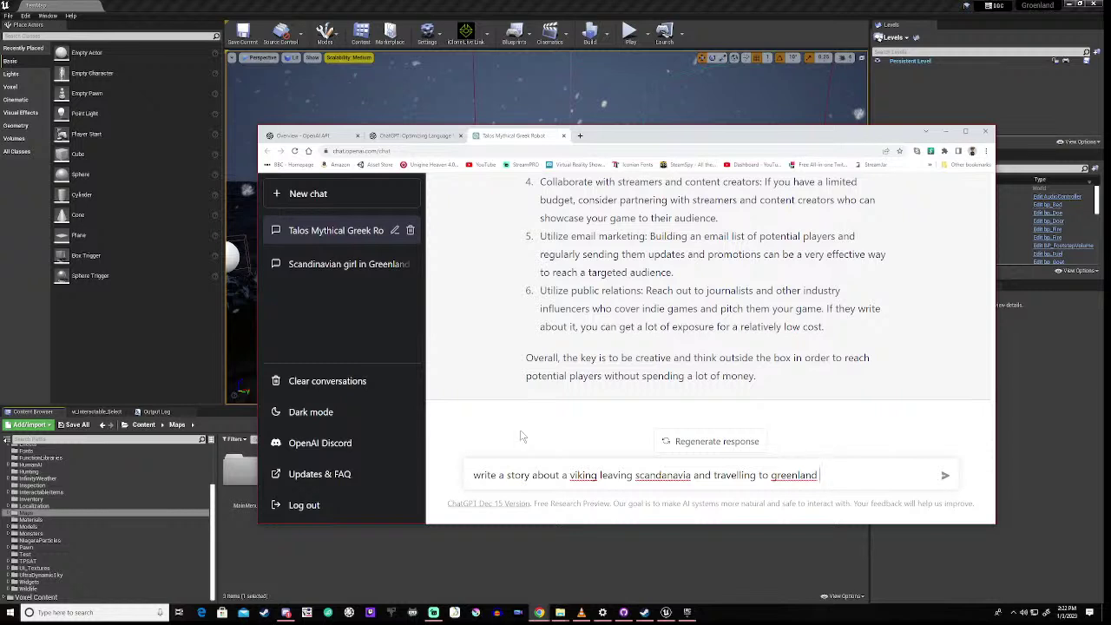
type("wheerethey have tosurvive ")
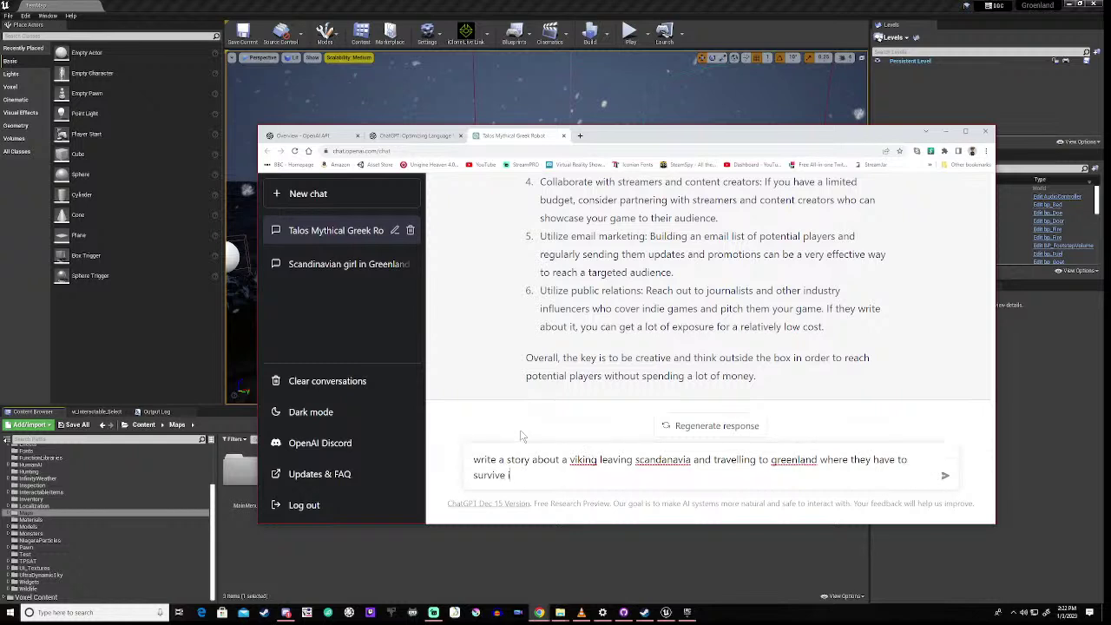
type("in harsh conditions. set in the")
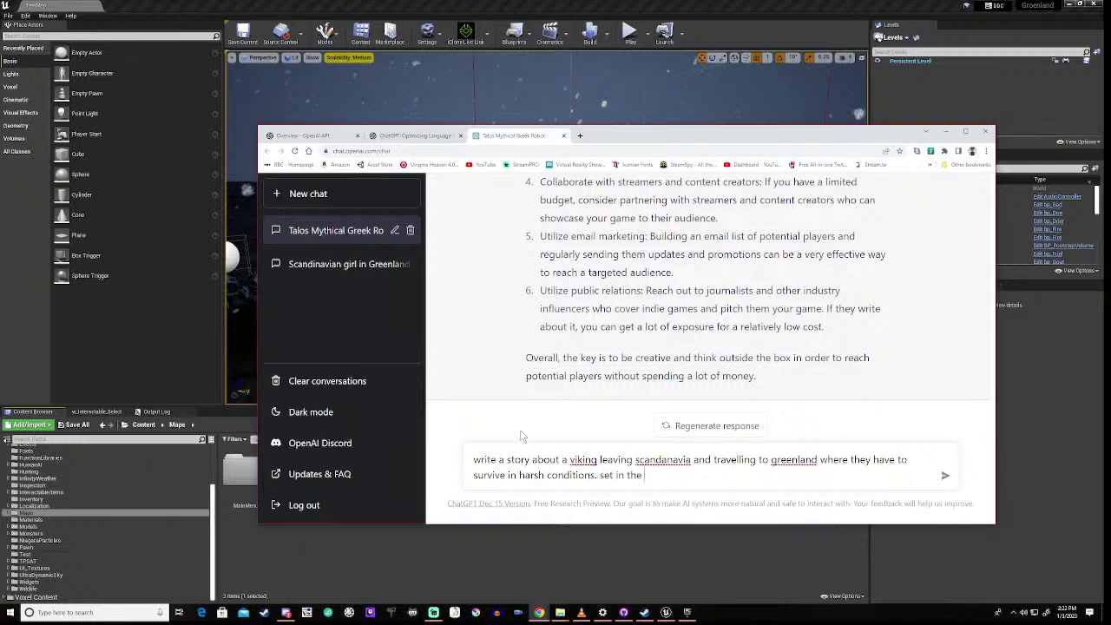
type(" 10th century")
key("Return")
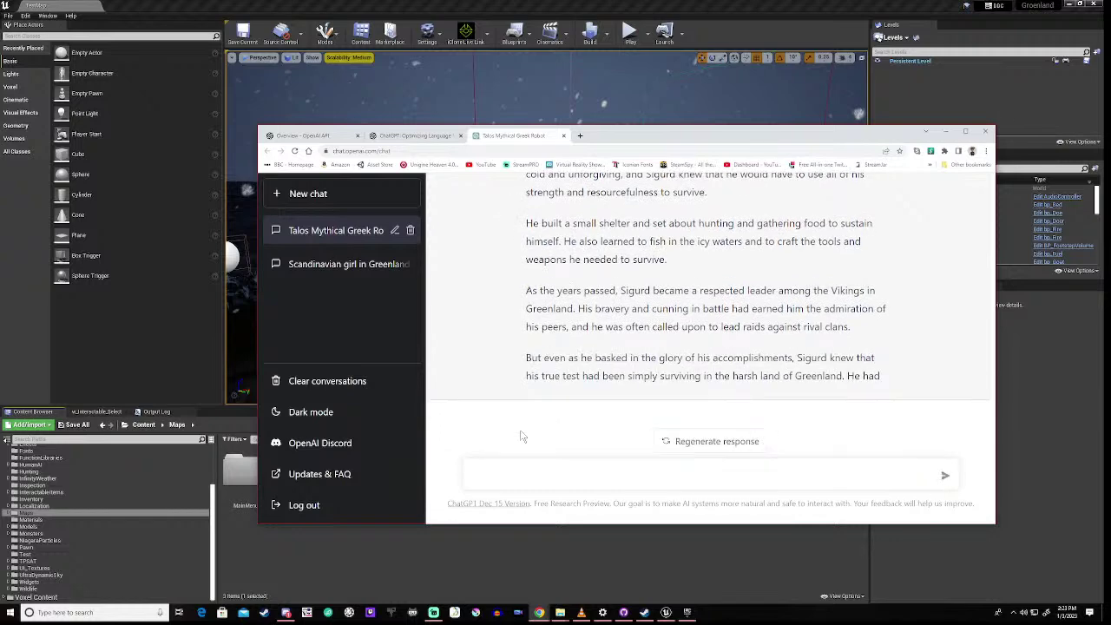
Look over the beginning of the viking story and copy the prompt that produced it
scroll(549, 349, "up", 10)
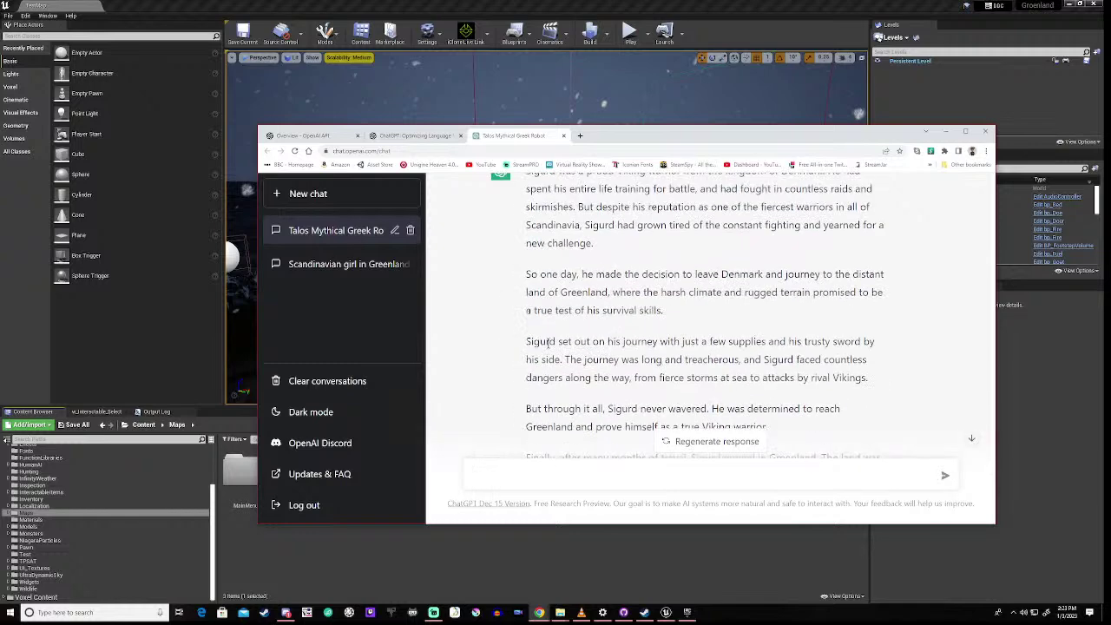
scroll(550, 349, "up", 1)
scroll(549, 347, "down", 2)
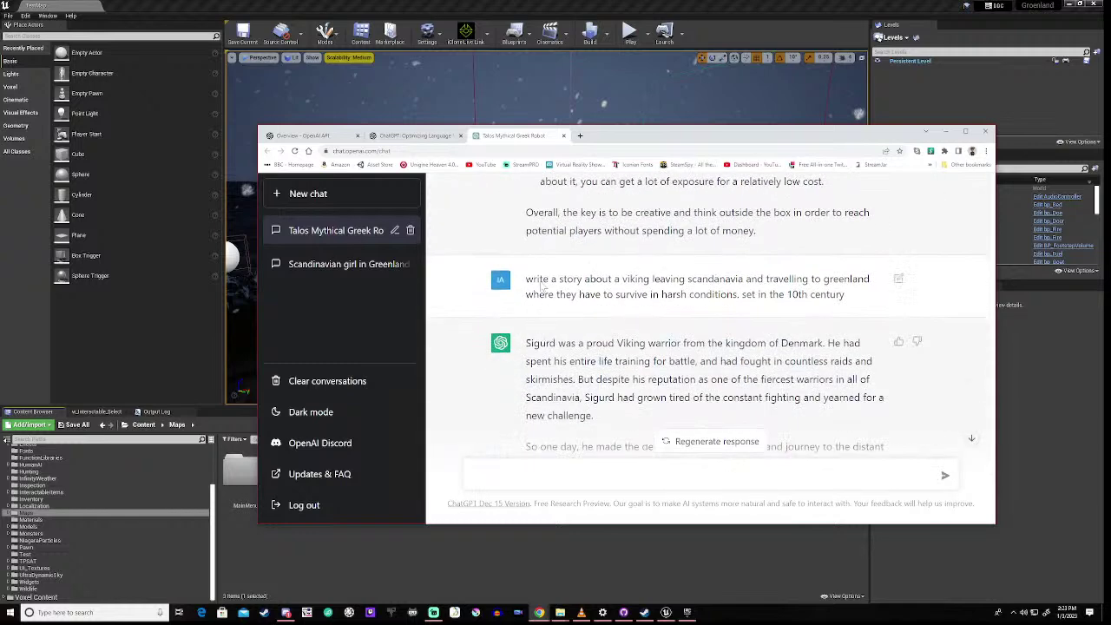
scroll(640, 416, "down", 2)
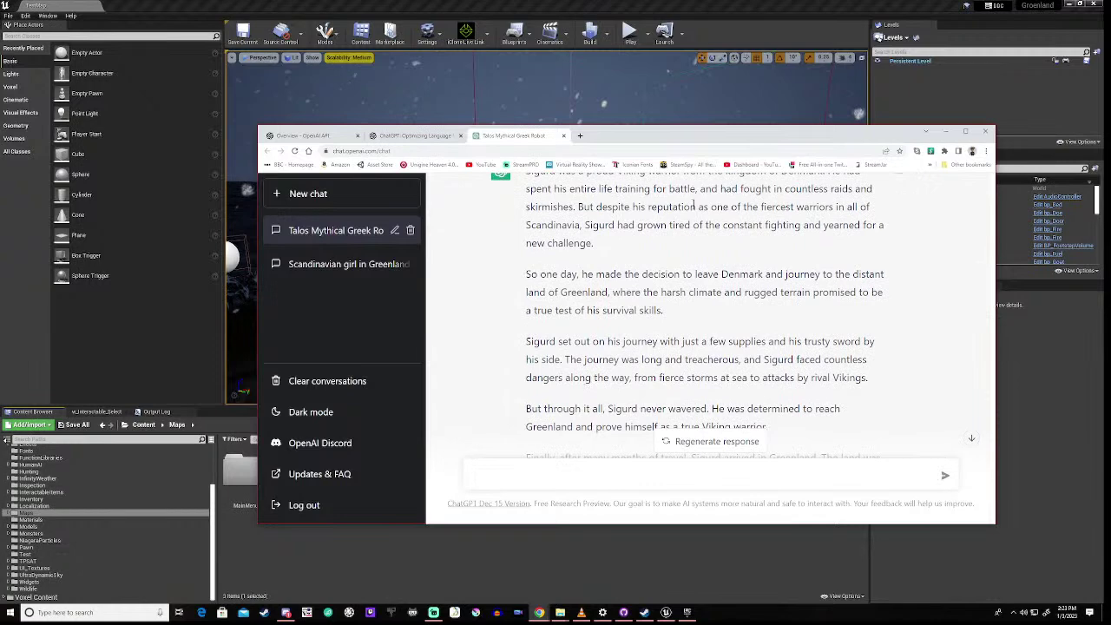
scroll(579, 354, "up", 3)
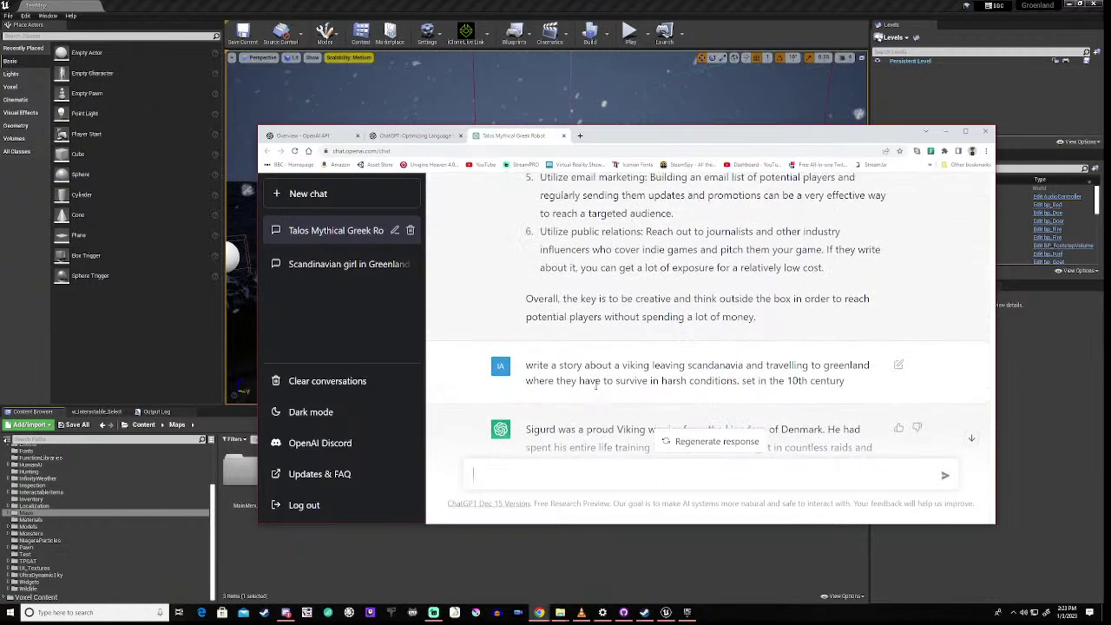
scroll(596, 387, "down", 1)
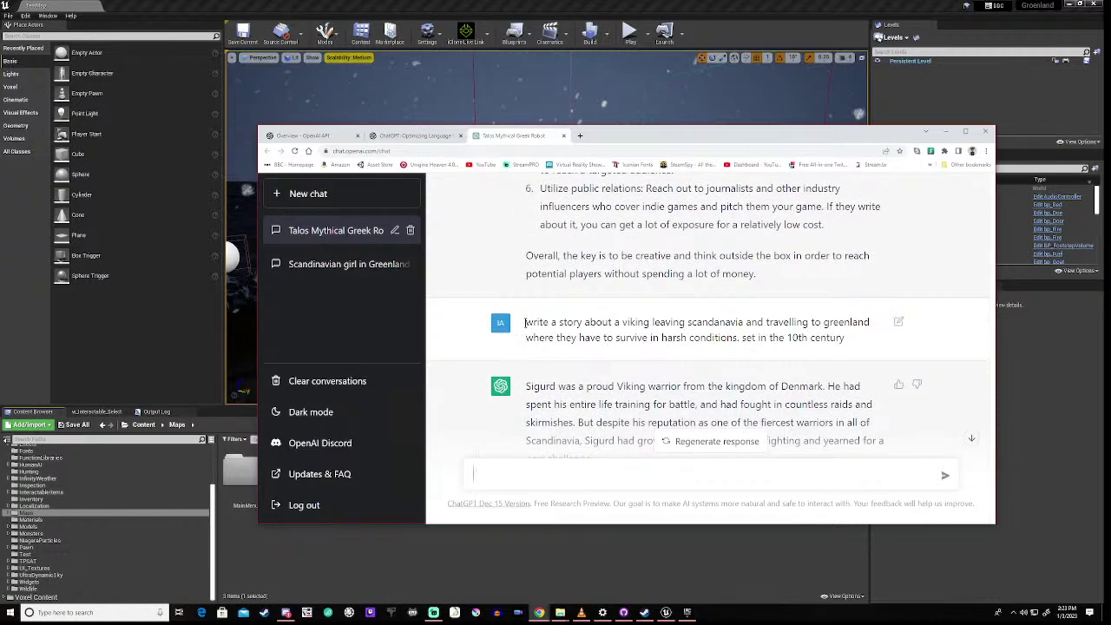
left_click_drag(527, 322, 867, 341)
key("ctrl+c")
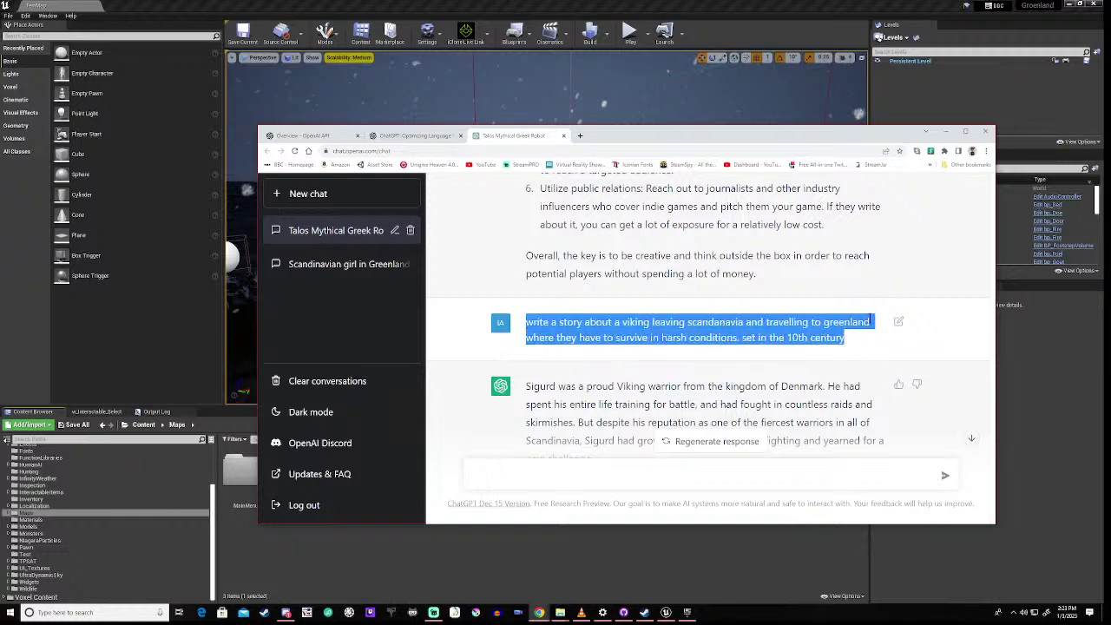
Resend the copied viking story prompt with an added condition of only a bow for hunting
scroll(647, 363, "down", 7)
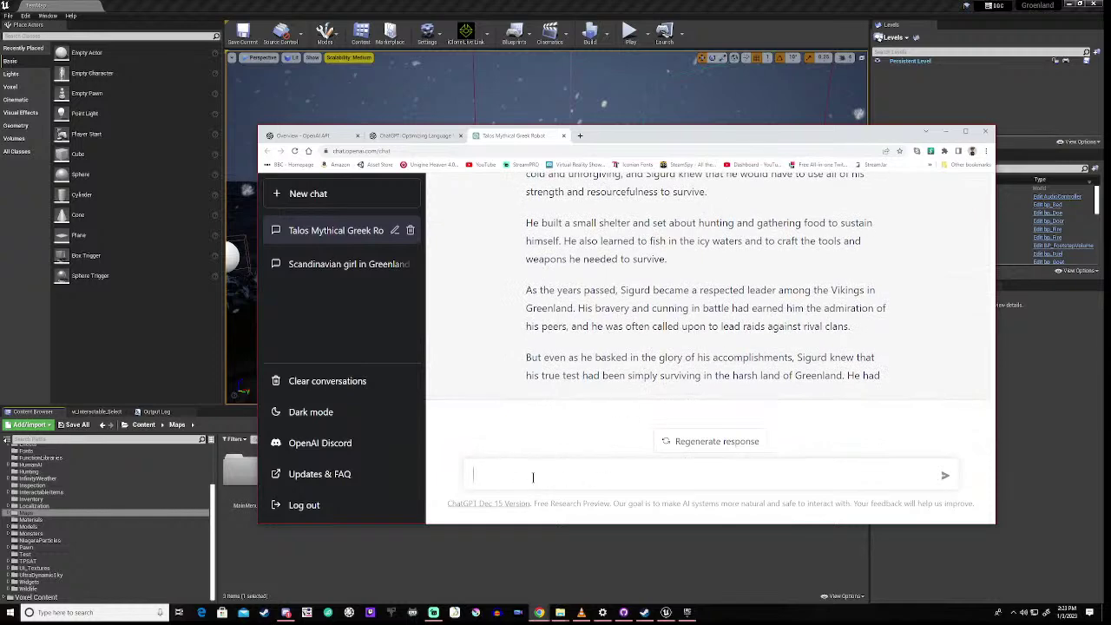
key("ctrl+v")
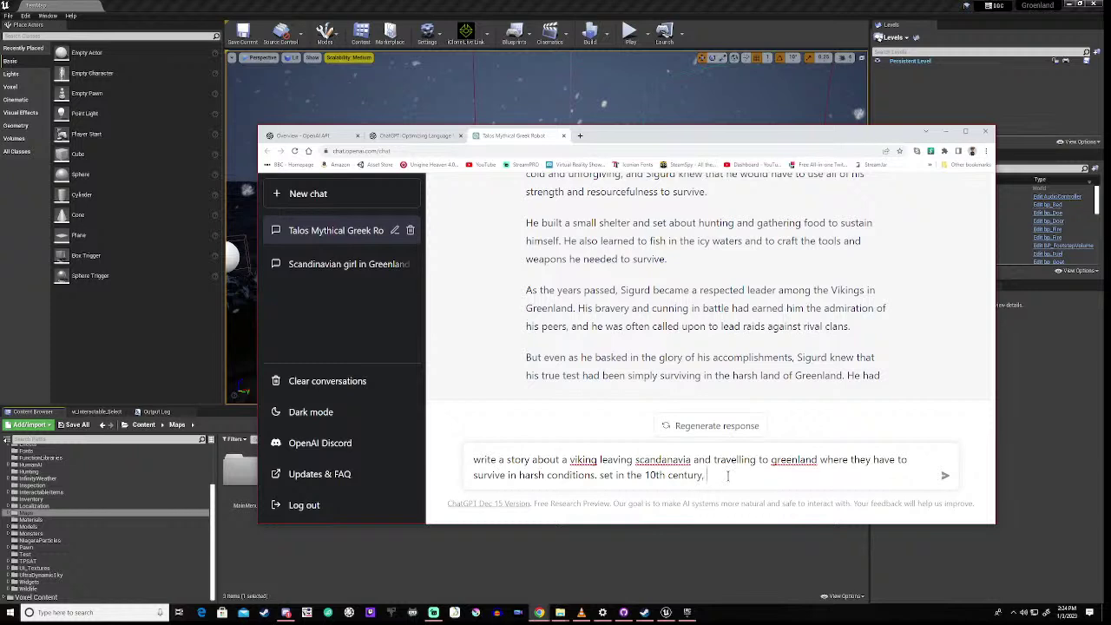
type("nly a bow")
type("for hunting")
key("Return")
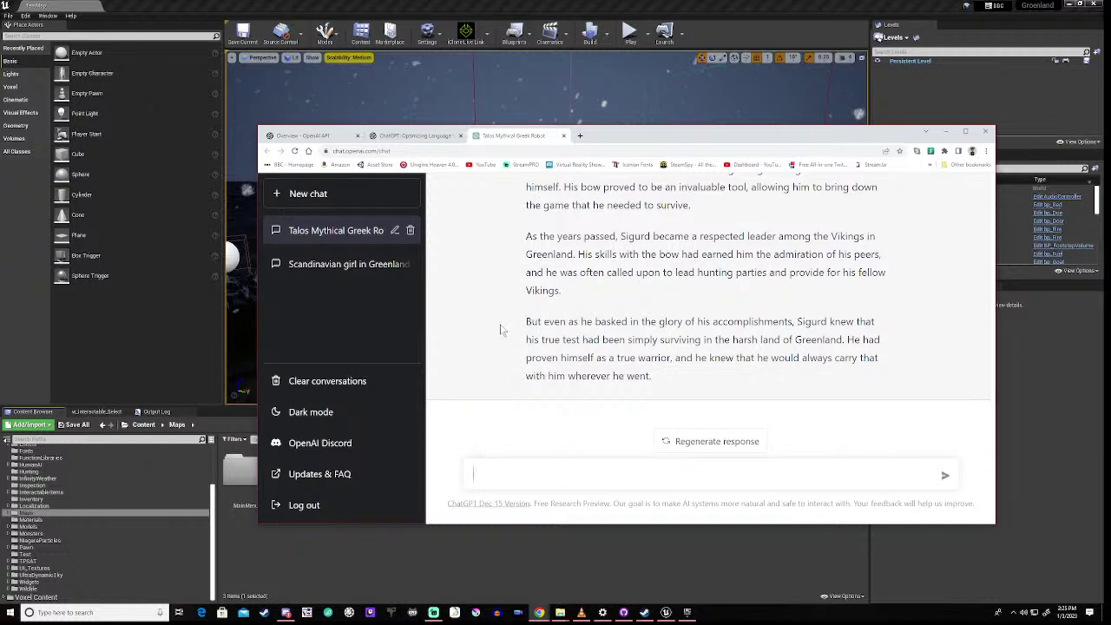
Send the copied viking story prompt again with a request to suggest a film adaptation added at the end
key("ctrl+v")
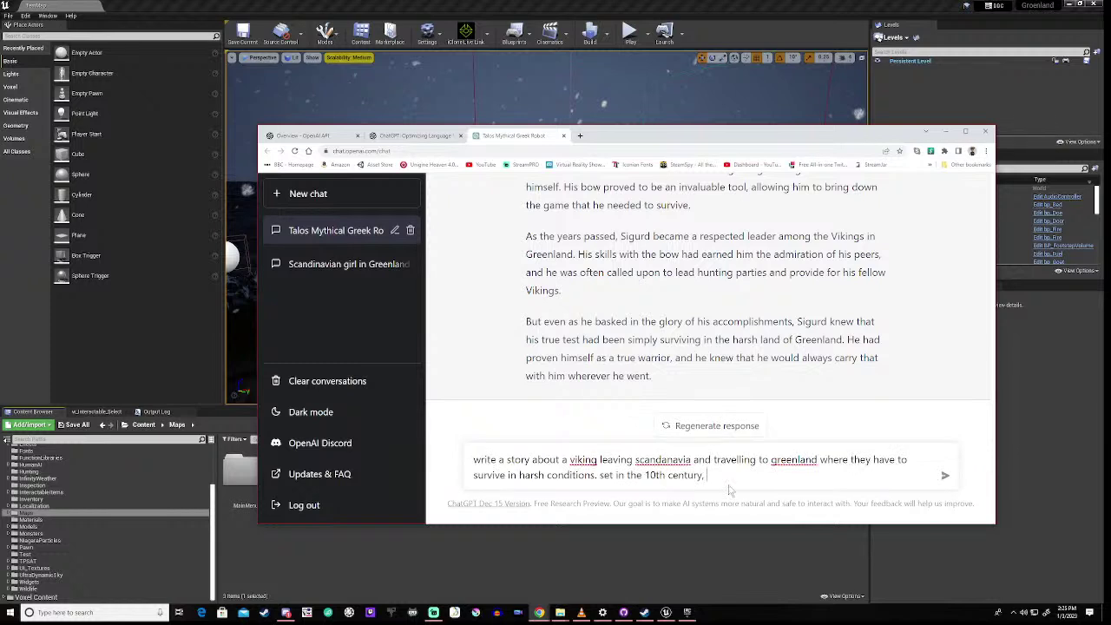
type("ugg")
type("a")
type(" film adaptation")
key("Return")
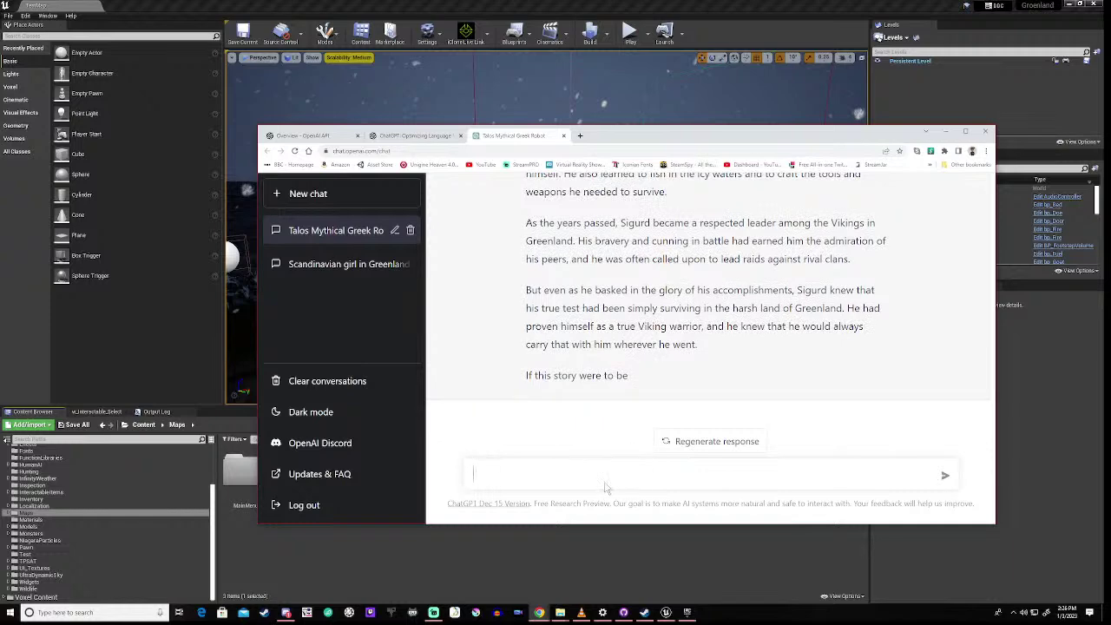
Send the copied viking story prompt with "has to find father and sister. Give suggestions for actors in film adaptation" added at the end
key("ctrl+v")
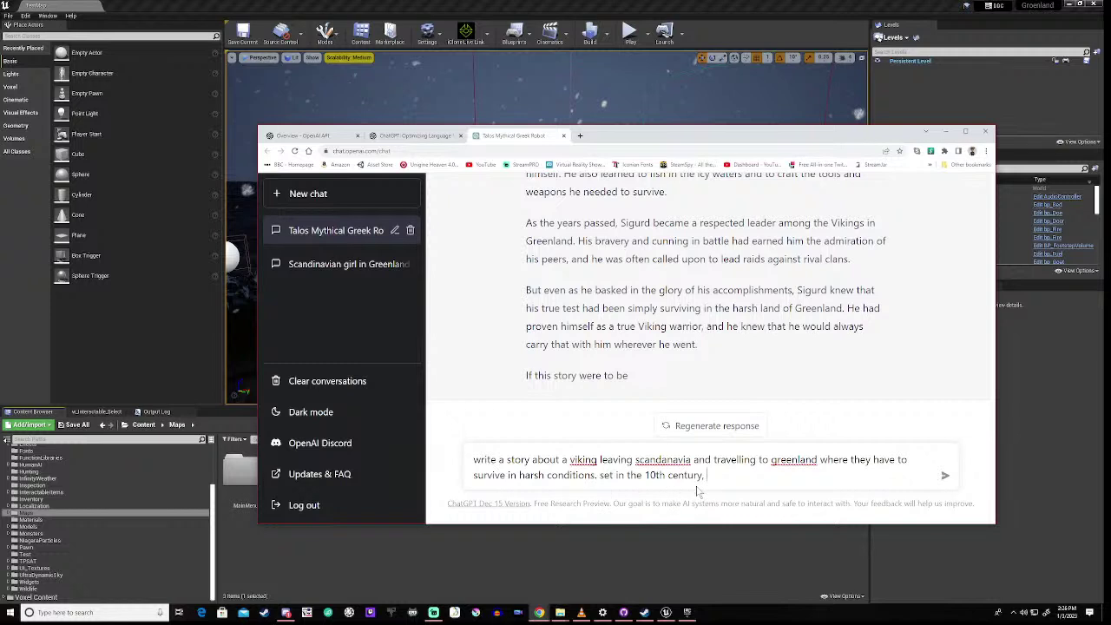
type("has to find father and sister")
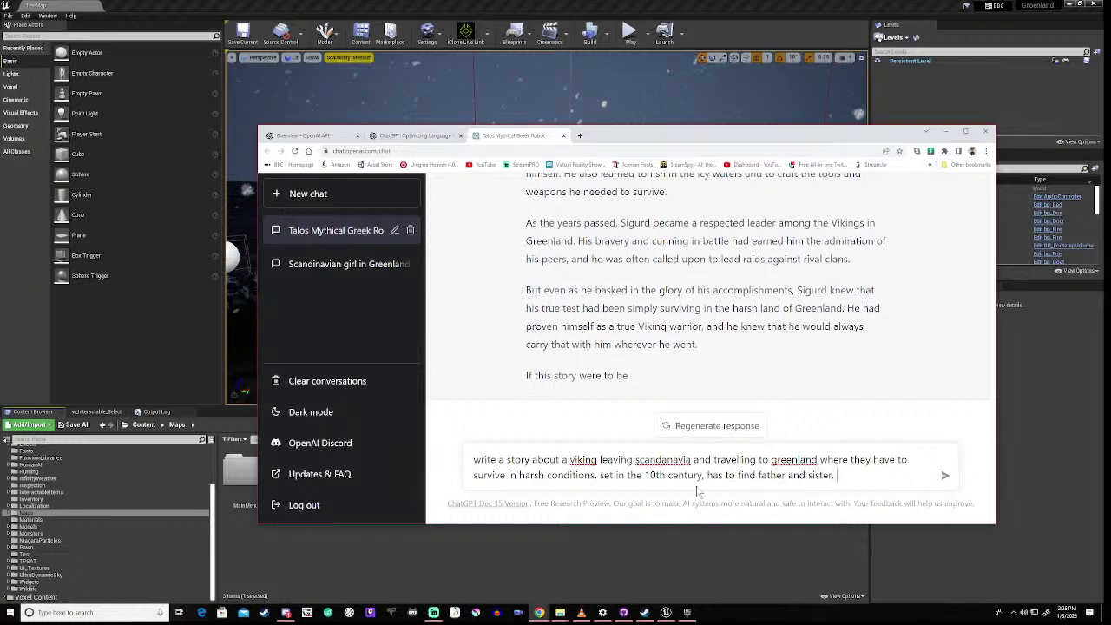
type(".  Give")
type("suggestions for acto")
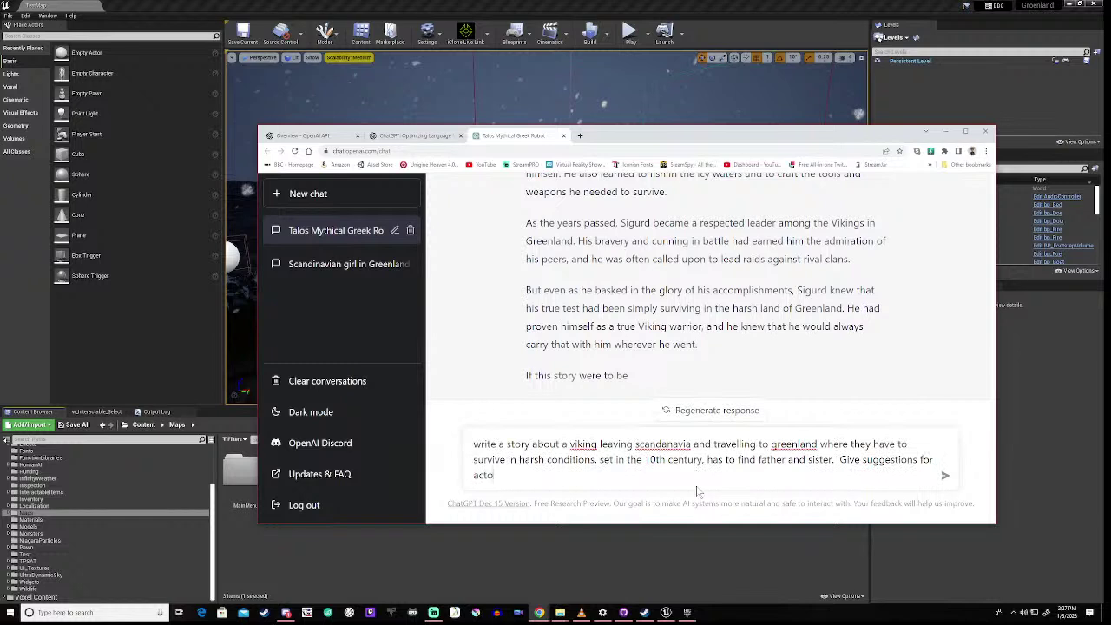
type("rs in film adaptation")
key("Return")
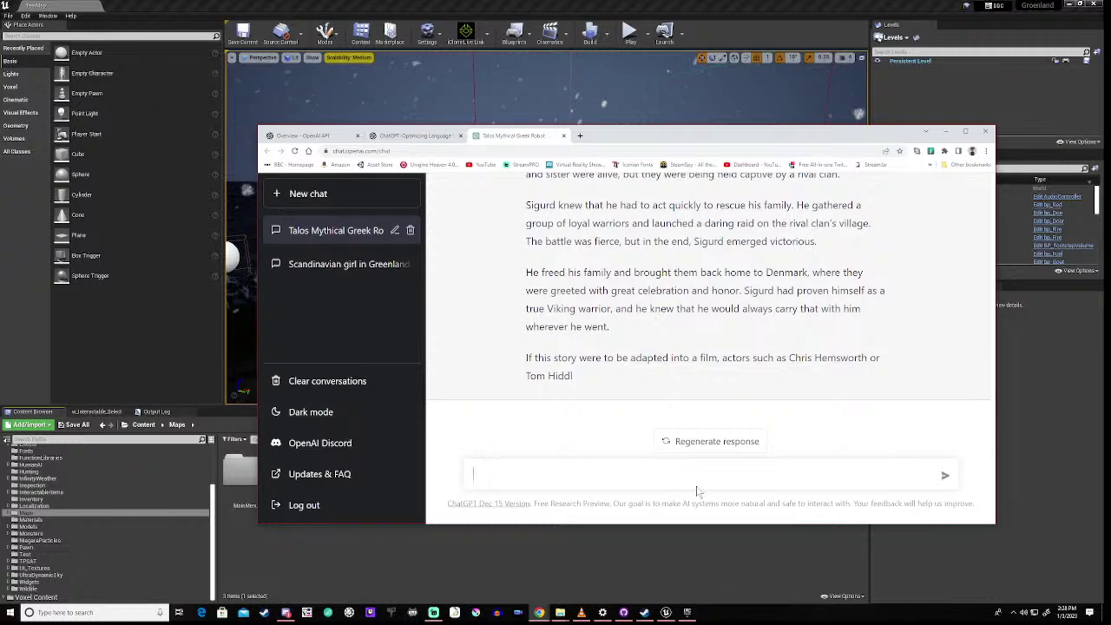
Copy the latest viking prompt, including the request for actor suggestions, and paste it in as a new message
scroll(694, 304, "up", 10)
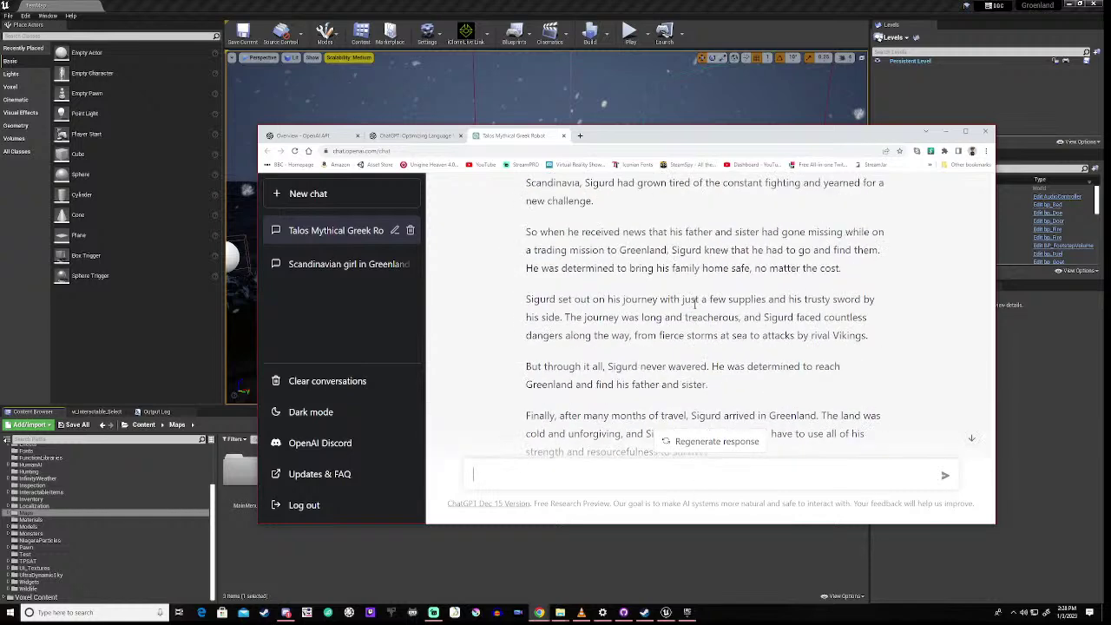
scroll(688, 338, "down", 3)
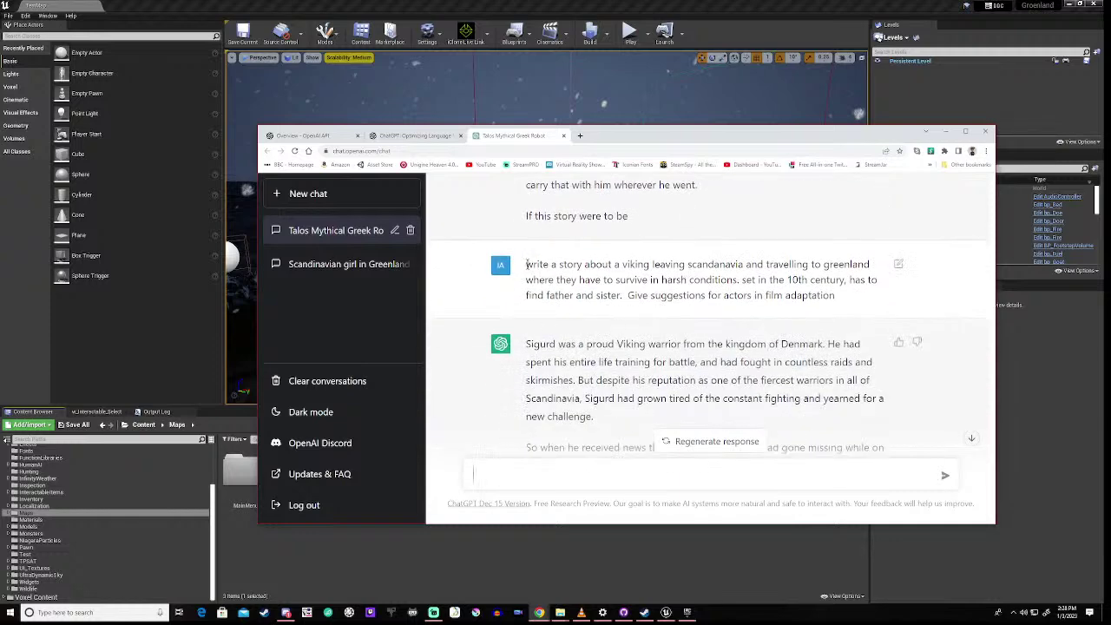
left_click_drag(526, 264, 852, 307)
key("ctrl+c")
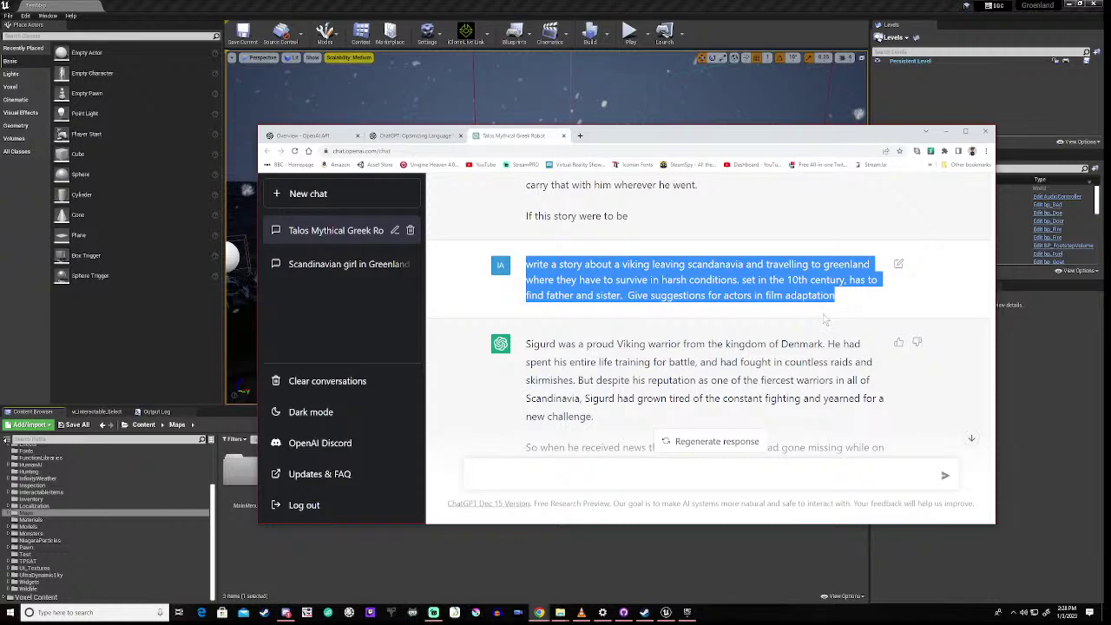
left_click(651, 336)
scroll(642, 364, "down", 1)
scroll(638, 379, "down", 10)
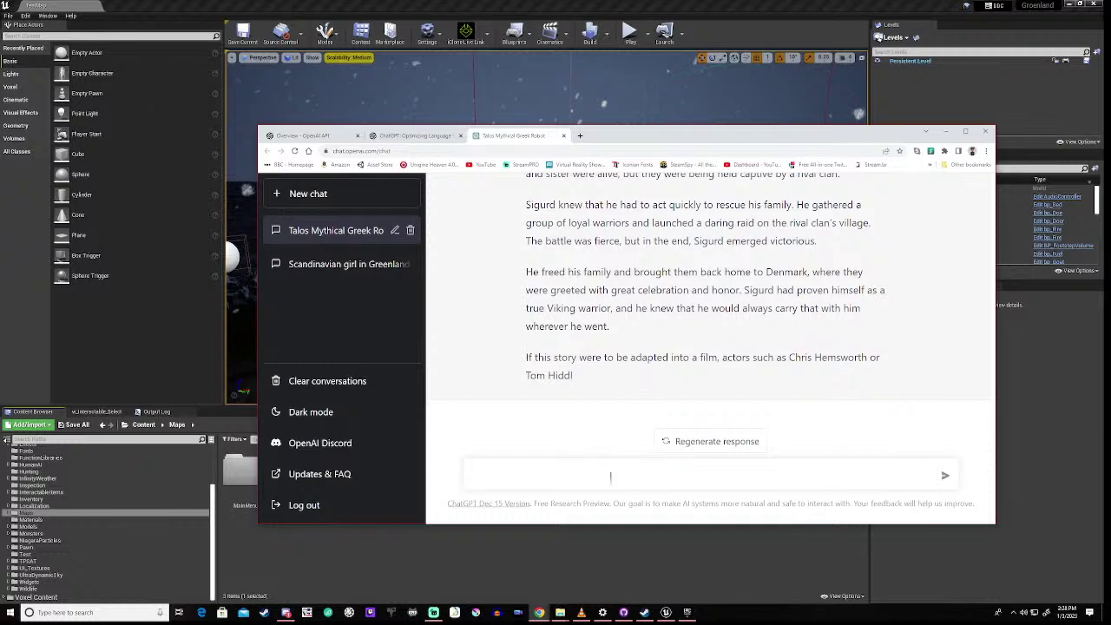
key("ctrl+v")
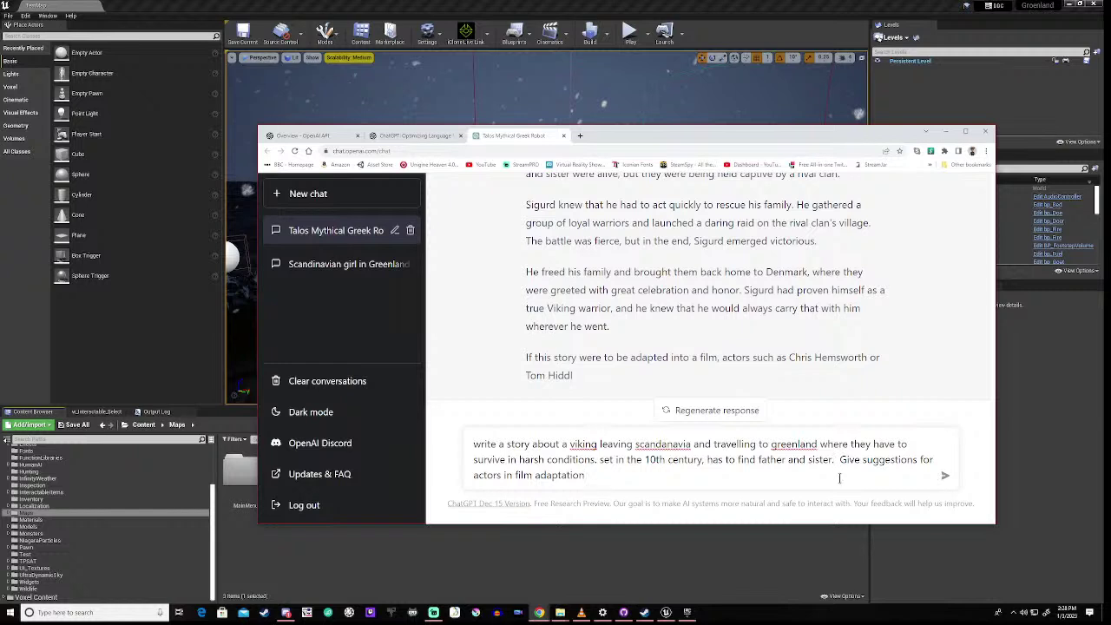
type("He")
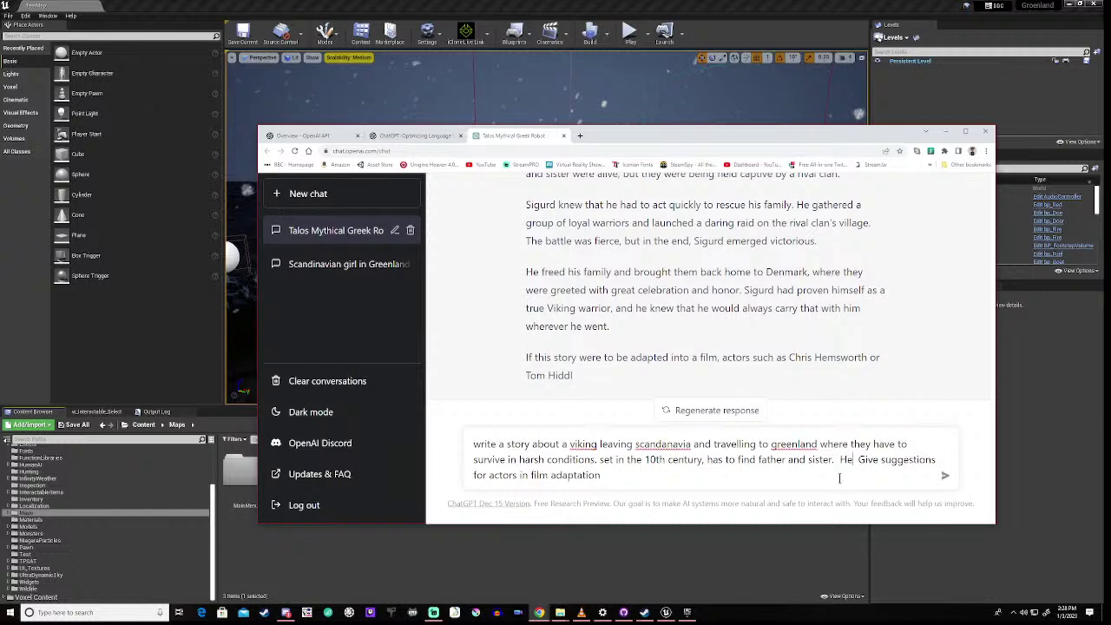
type(" also h")
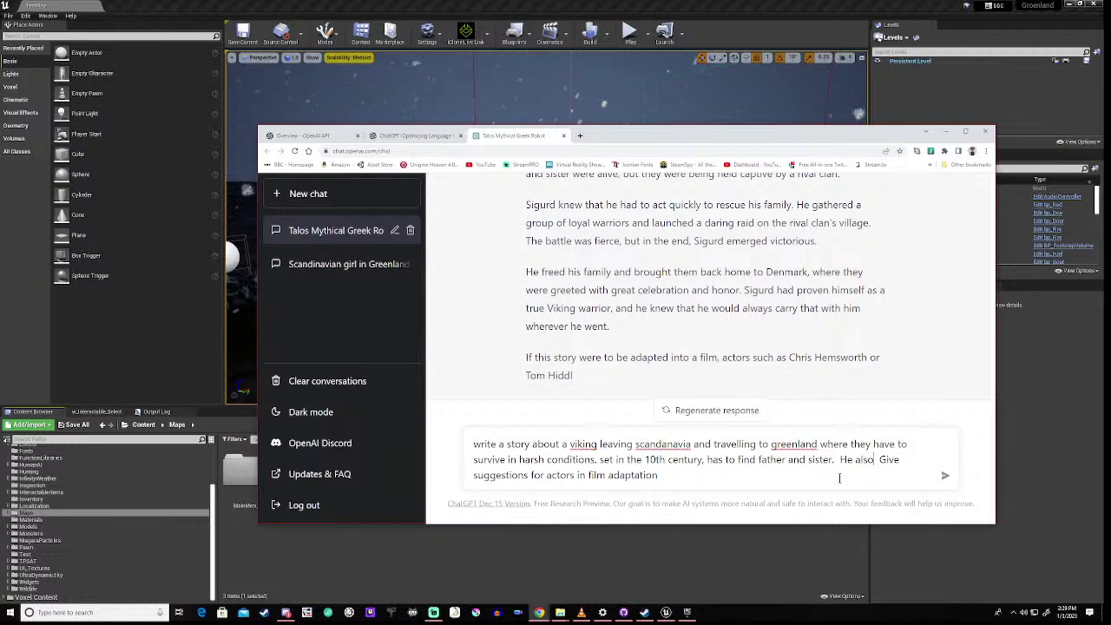
type("as")
key("BackSpace")
key("BackSpace")
key("BackSpace")
key("BackSpace")
key("BackSpace")
key("BackSpace")
key("BackSpace")
key("BackSpace")
key("BackSpace")
key("BackSpace")
key("BackSpace")
Insert "they also have to survive the strange infected of the new land." before the actor suggestions request and send the prompt
type("they also have tto")
key("BackSpace")
key("BackSpace")
type("o")
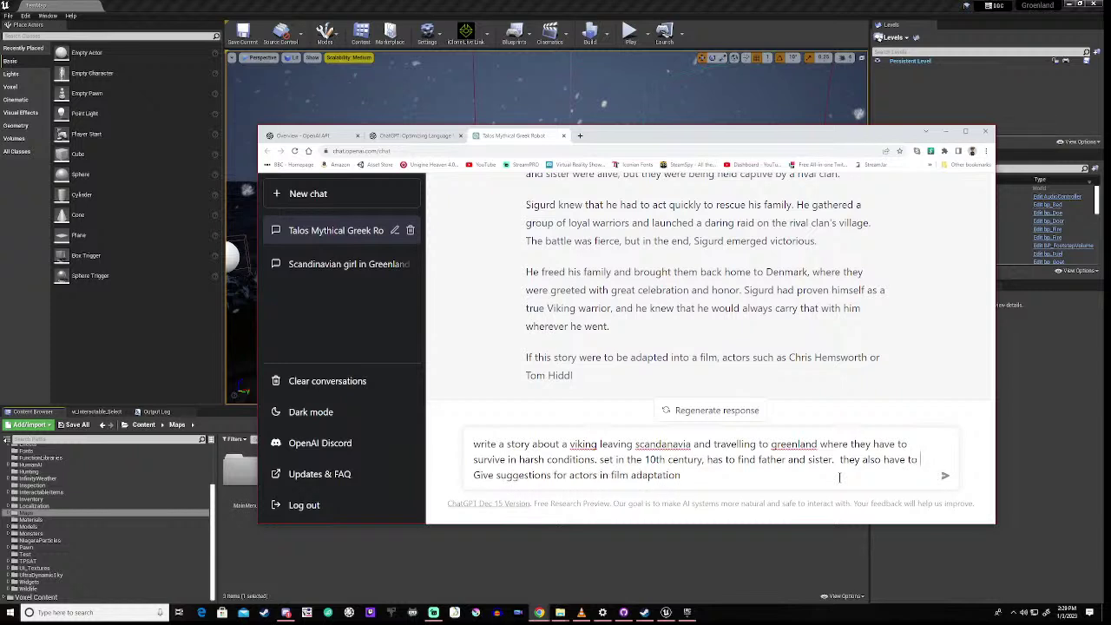
type(" survive the s")
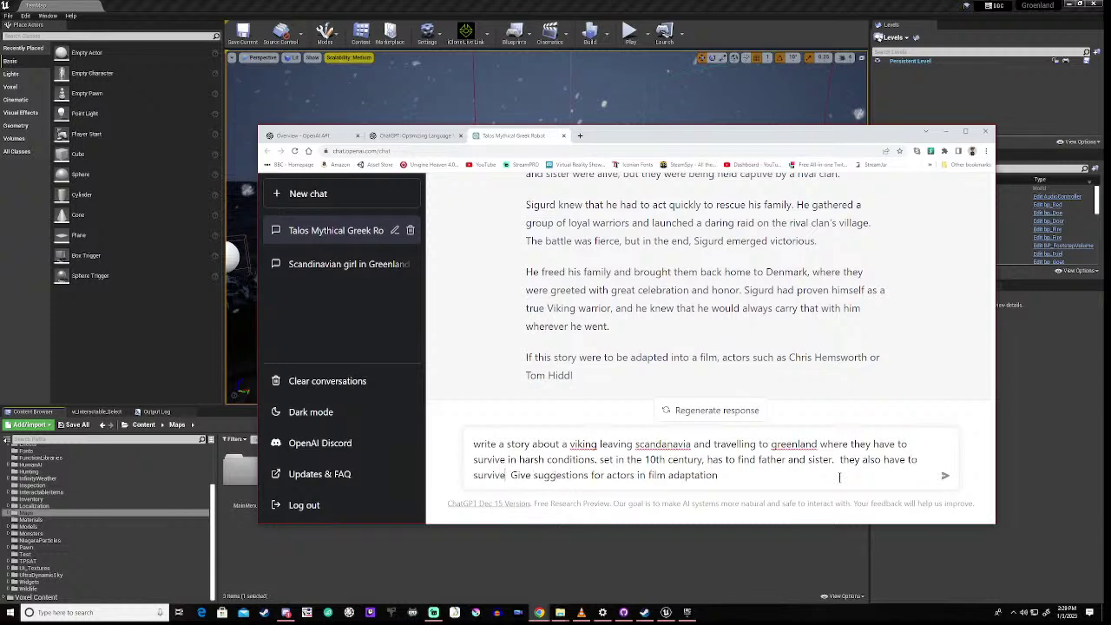
type("trange")
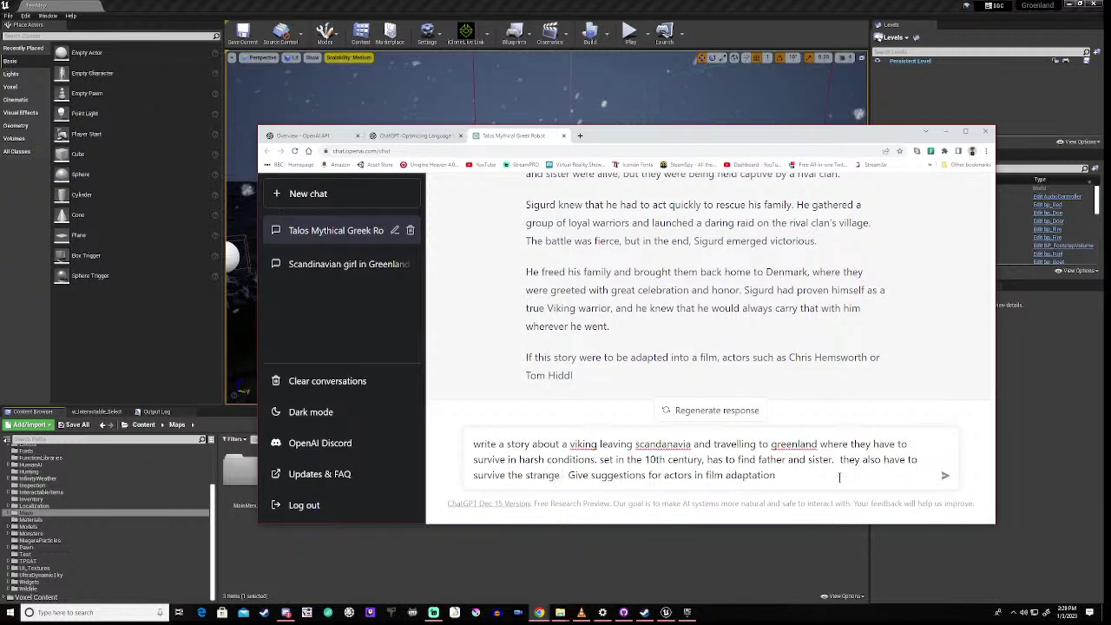
type(" in")
type("fected")
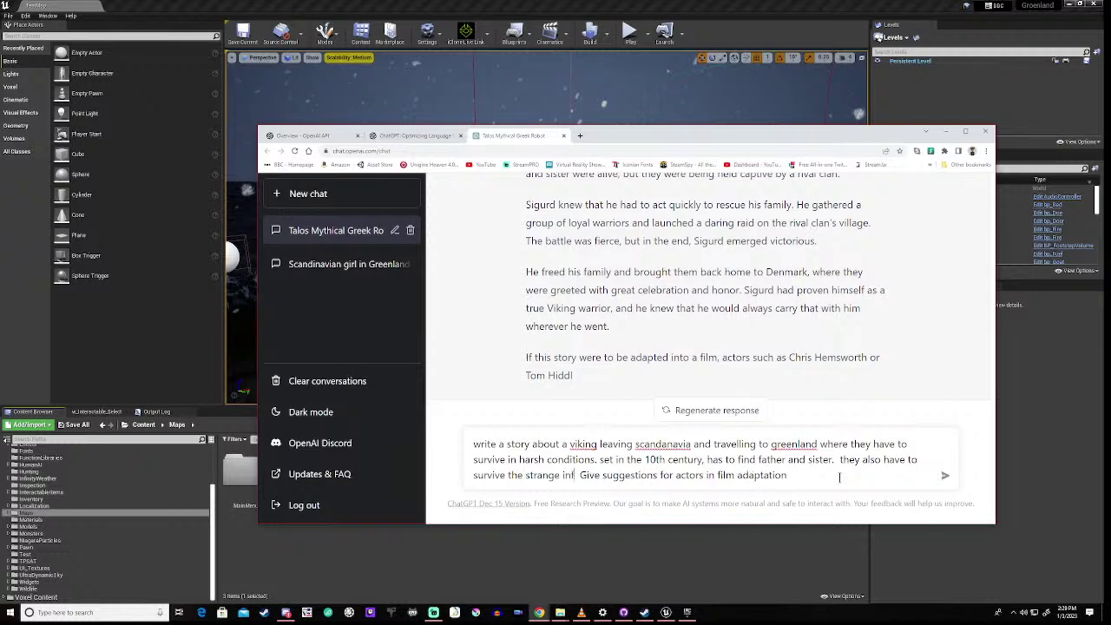
type(" of the ")
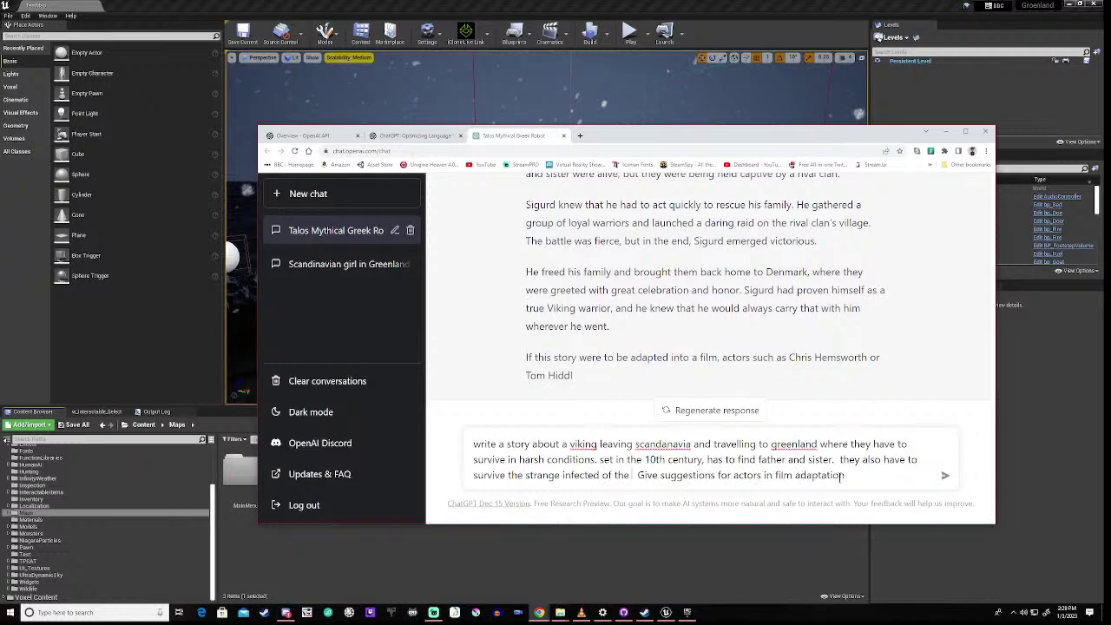
type("new land")
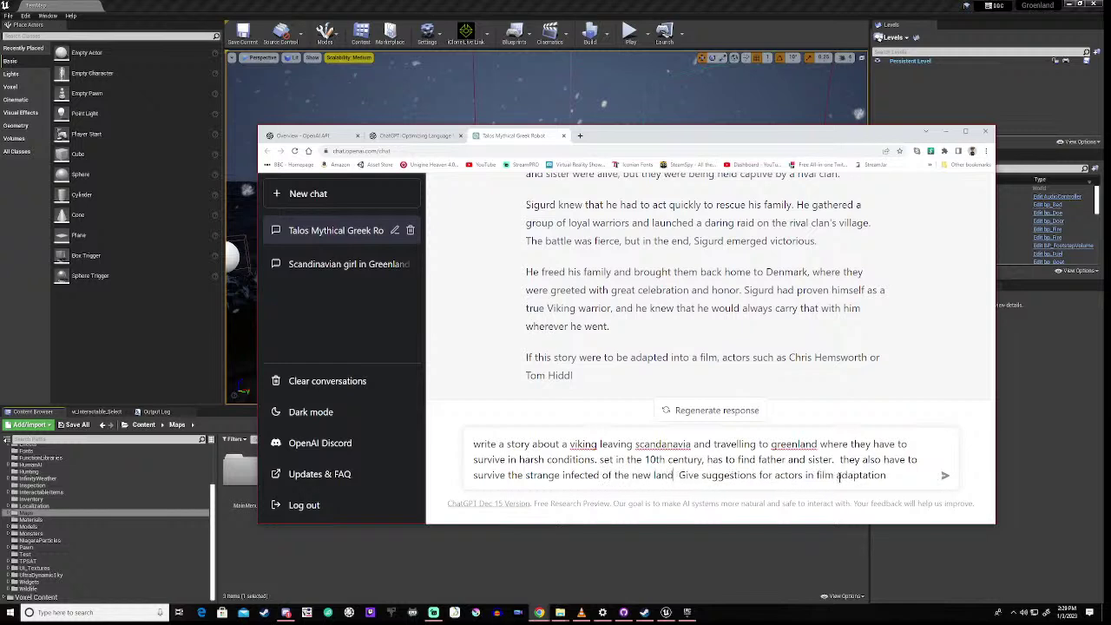
type(".")
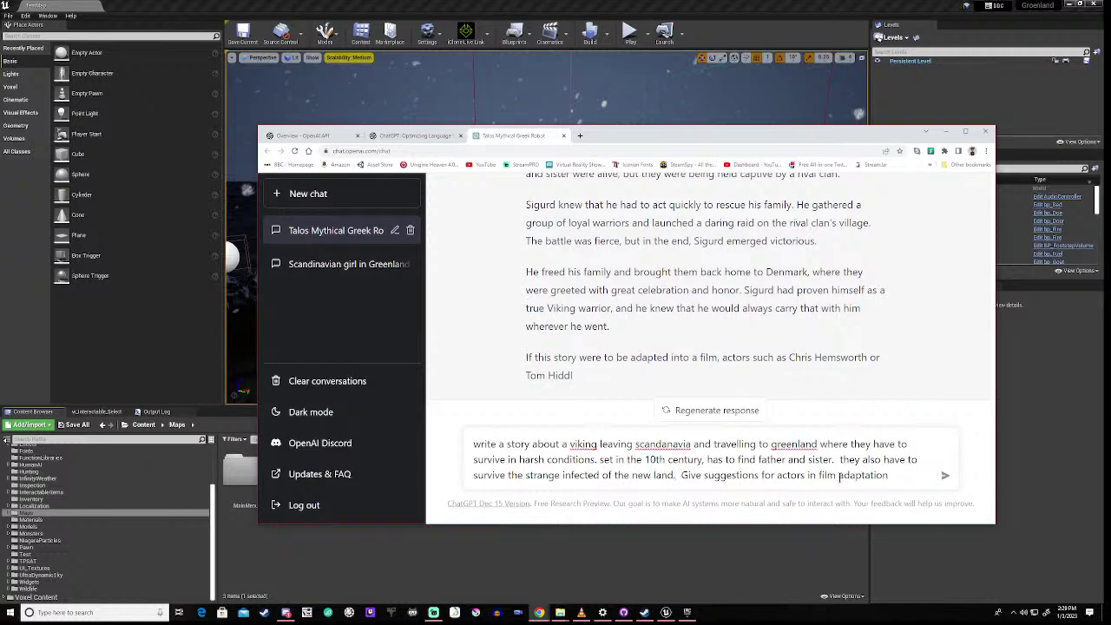
key("Return")
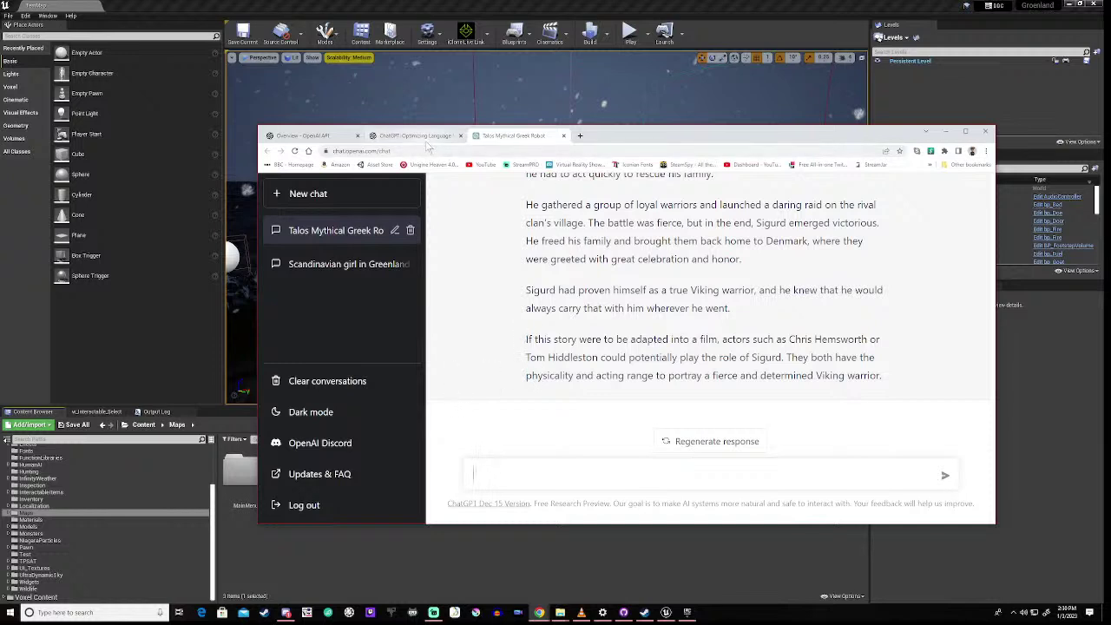
Look over the introduction of the OpenAI blog article about ChatGPT and go back to the search results
mouse_move(397, 143)
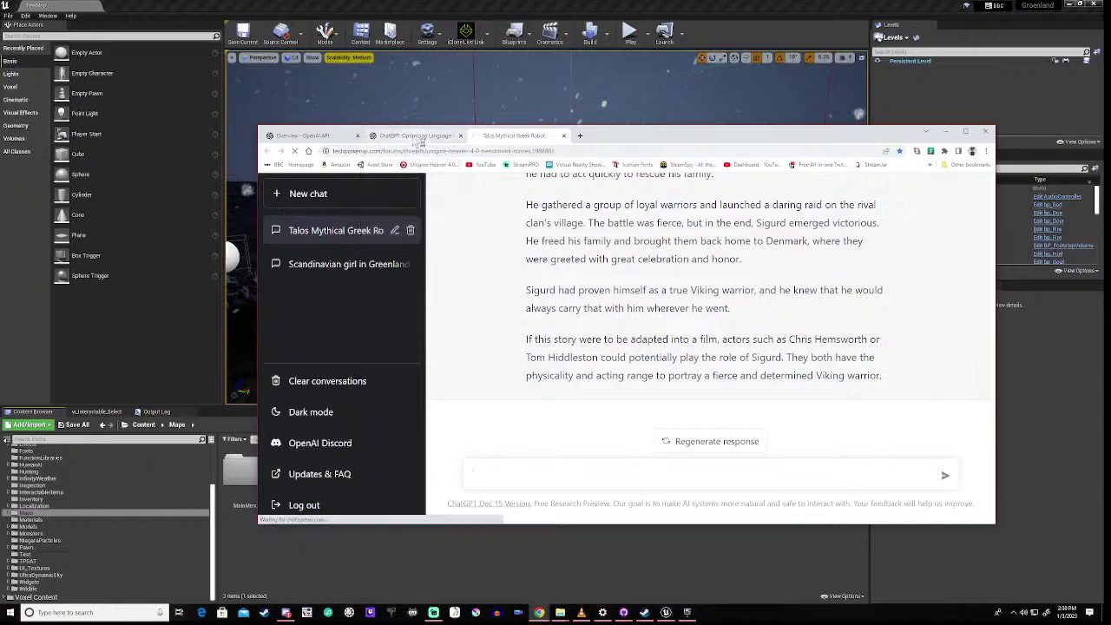
left_click(417, 138)
scroll(534, 323, "up", 3)
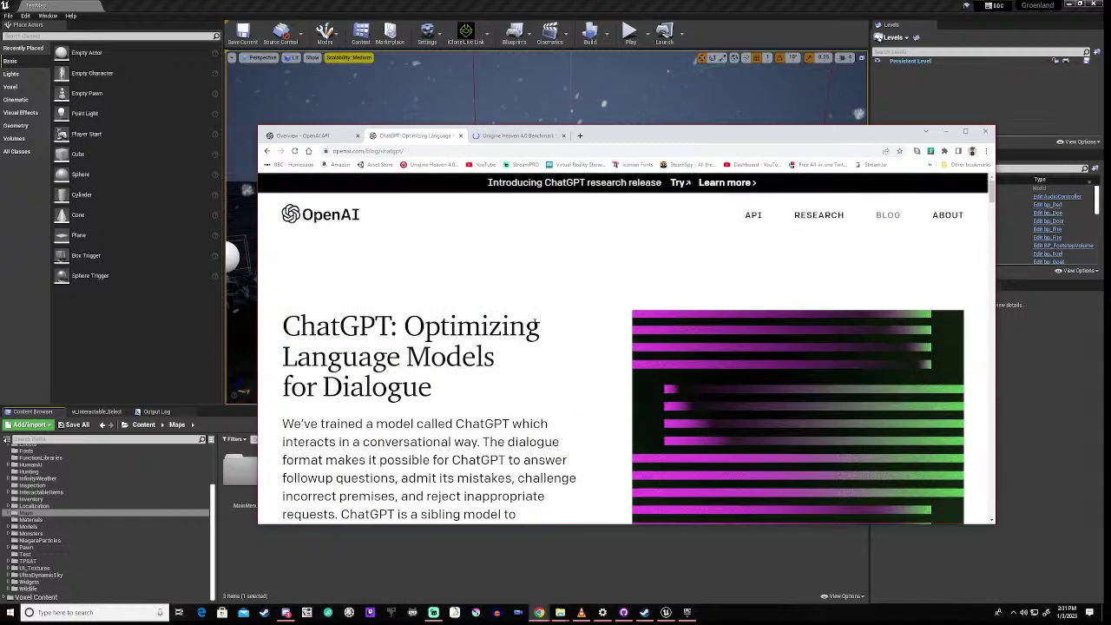
scroll(534, 323, "down", 1)
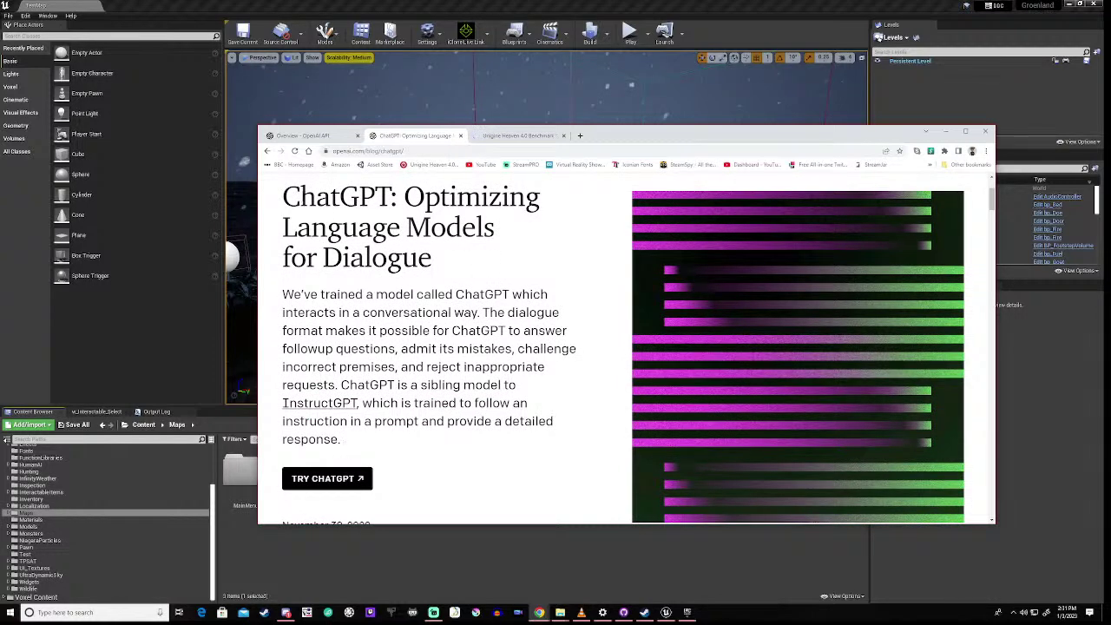
left_click(267, 151)
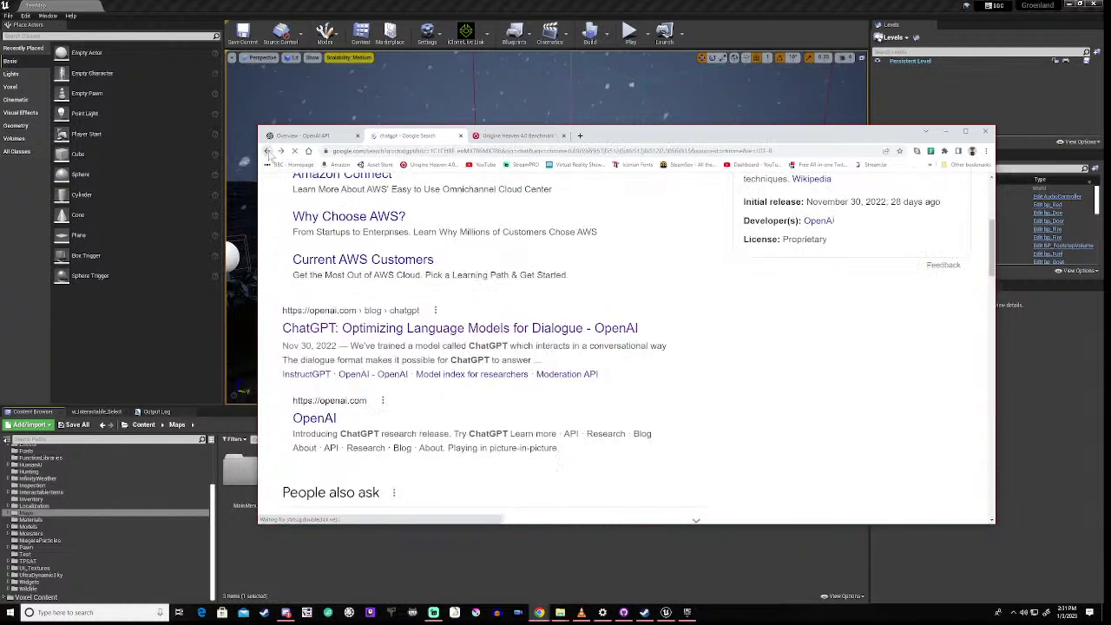
Return to ChatGPT and send the father-and-sister viking prompt with actor suggestions in a new chat, adding "adapt story into the five most popular languages"
left_click(532, 138)
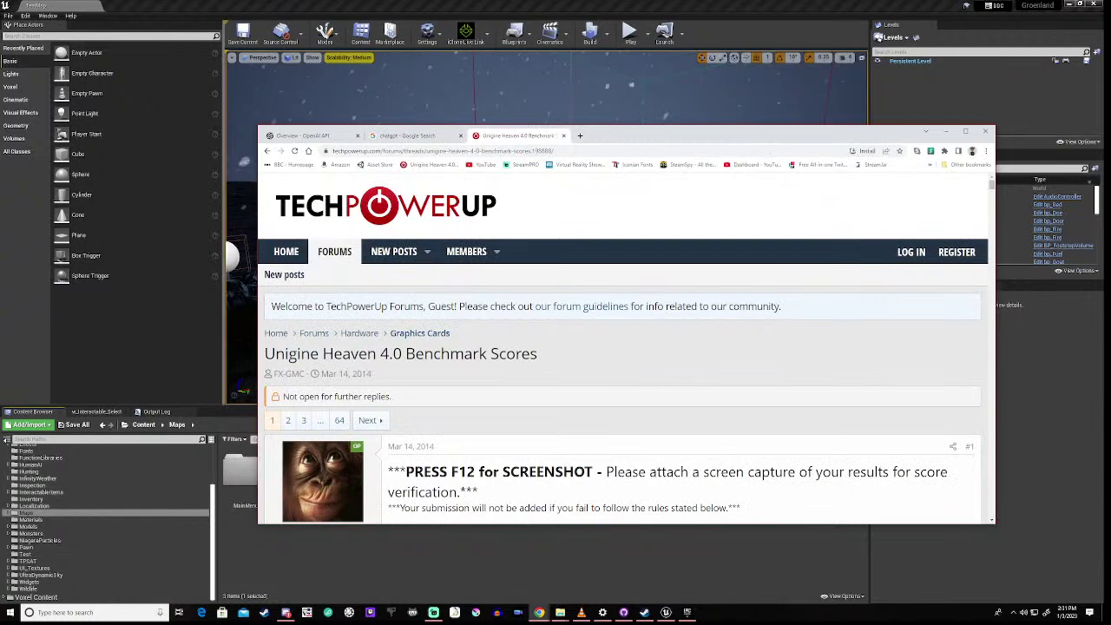
left_click(267, 151)
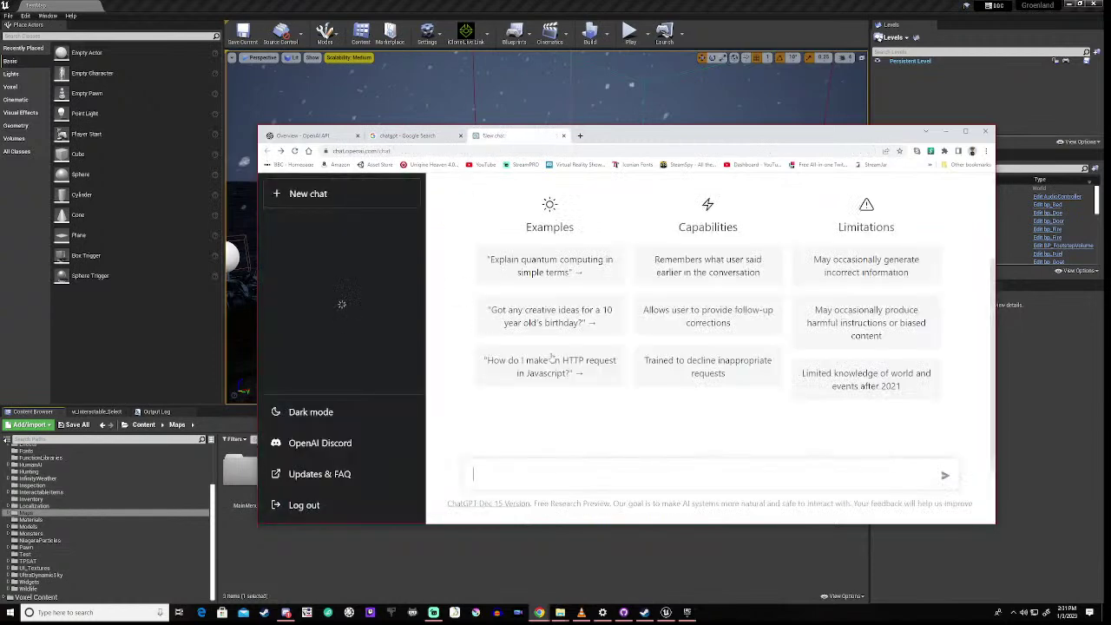
left_click(552, 467)
type("write a story about a viking leaving scandanavia and travelling to greenland where they have to survive in harsh conditions, set in the 10th century, has to find father and sister.  Give suggestions for actors in film adaptation")
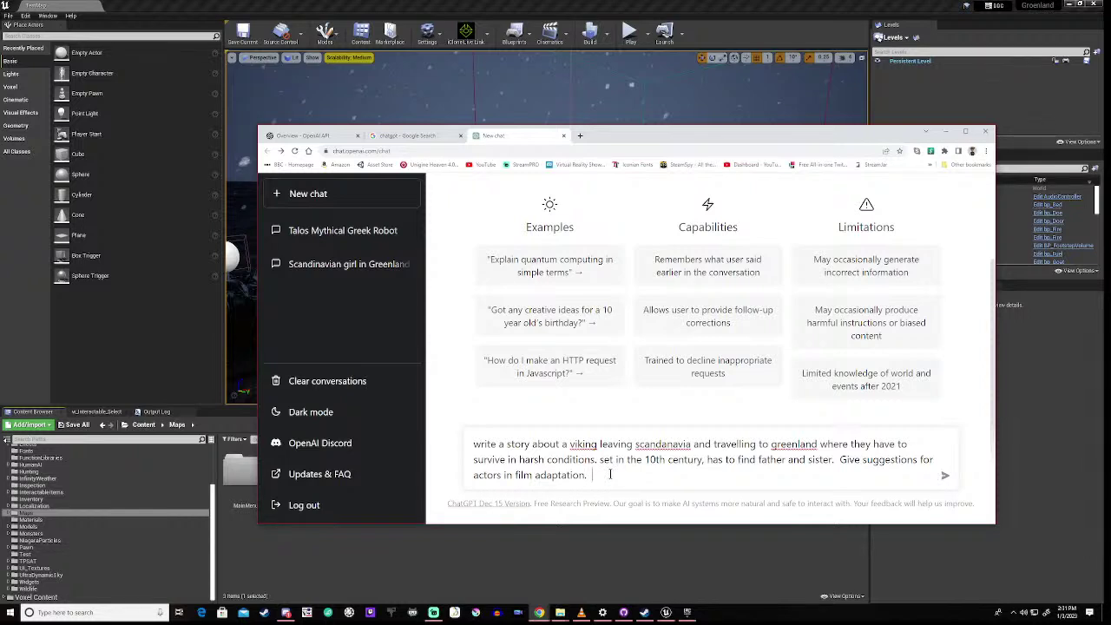
type("adapt story into the five most po")
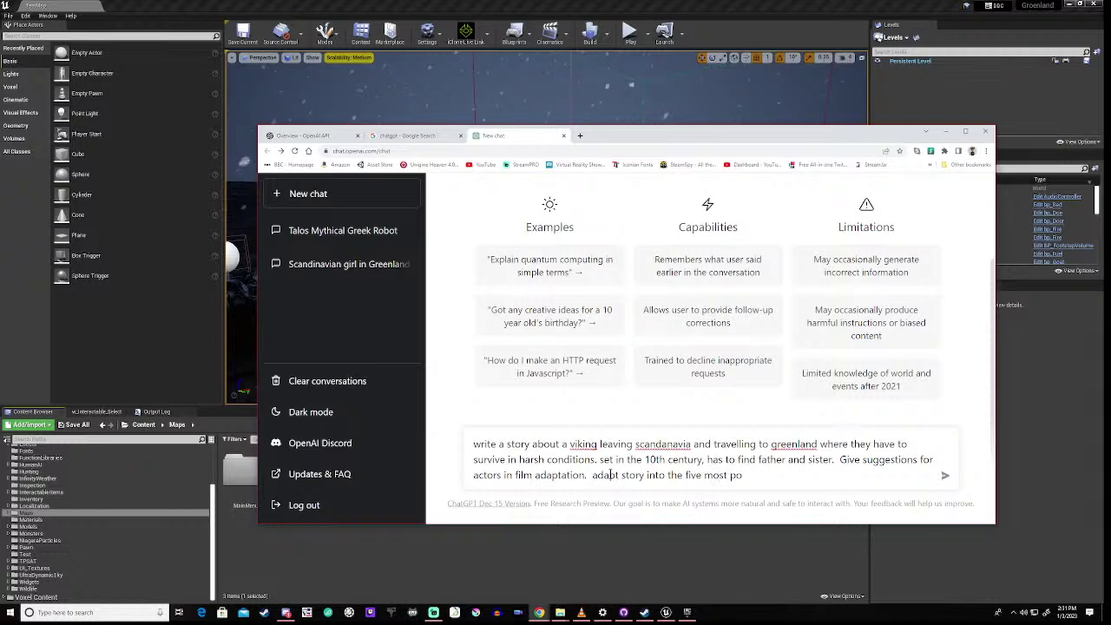
type("pular languages")
key("Return")
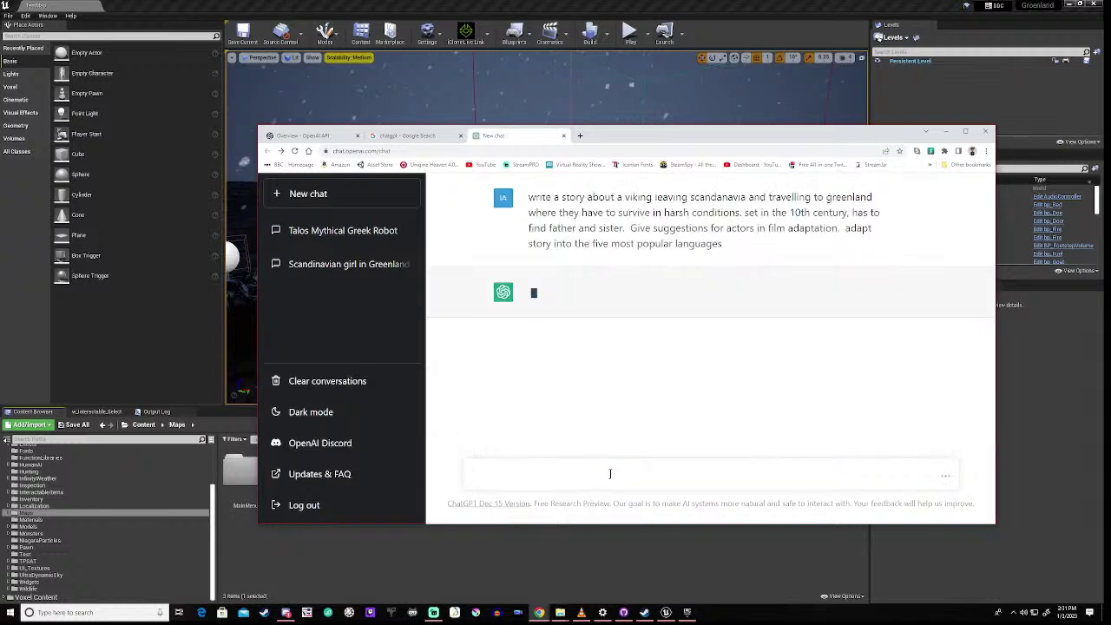
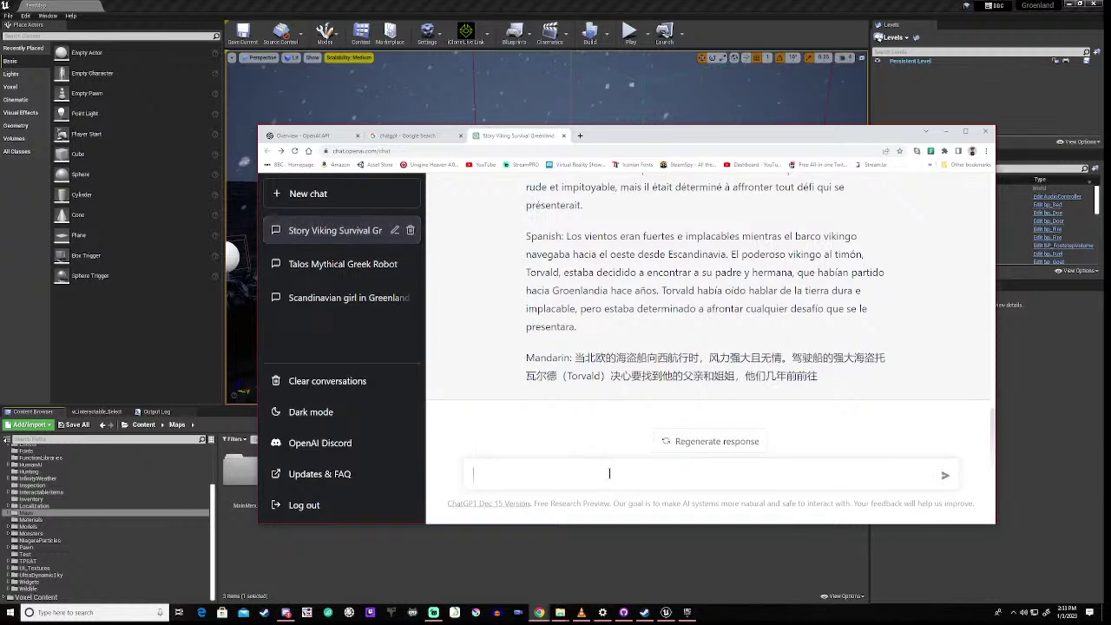
Review the new viking story, its film casting suggestions and its French, Spanish and Mandarin adaptations
scroll(607, 336, "up", 3)
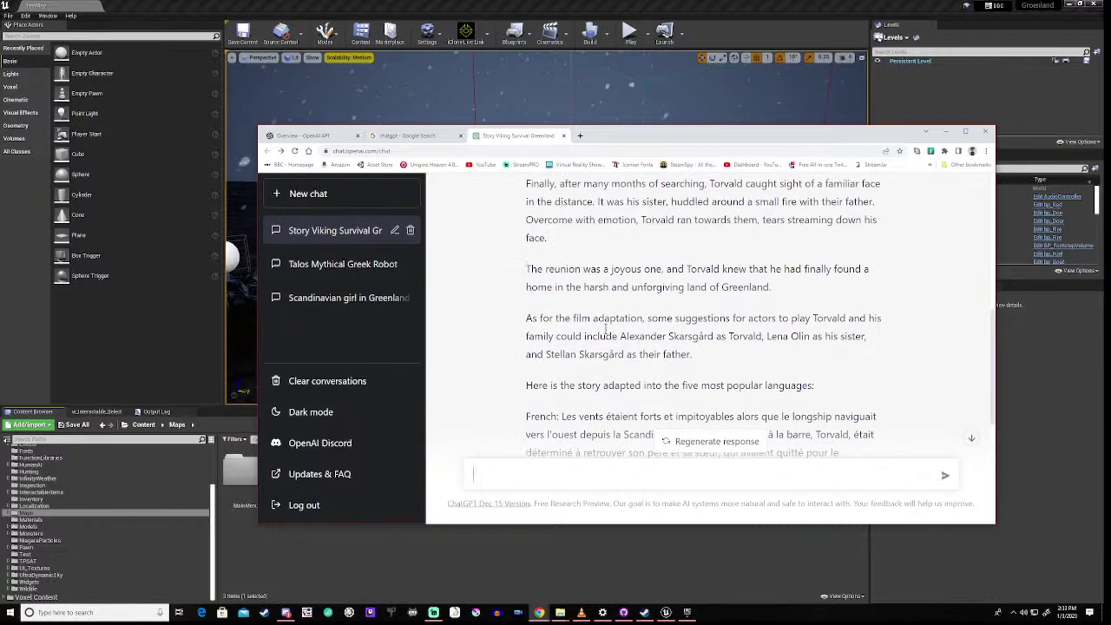
scroll(606, 327, "down", 2)
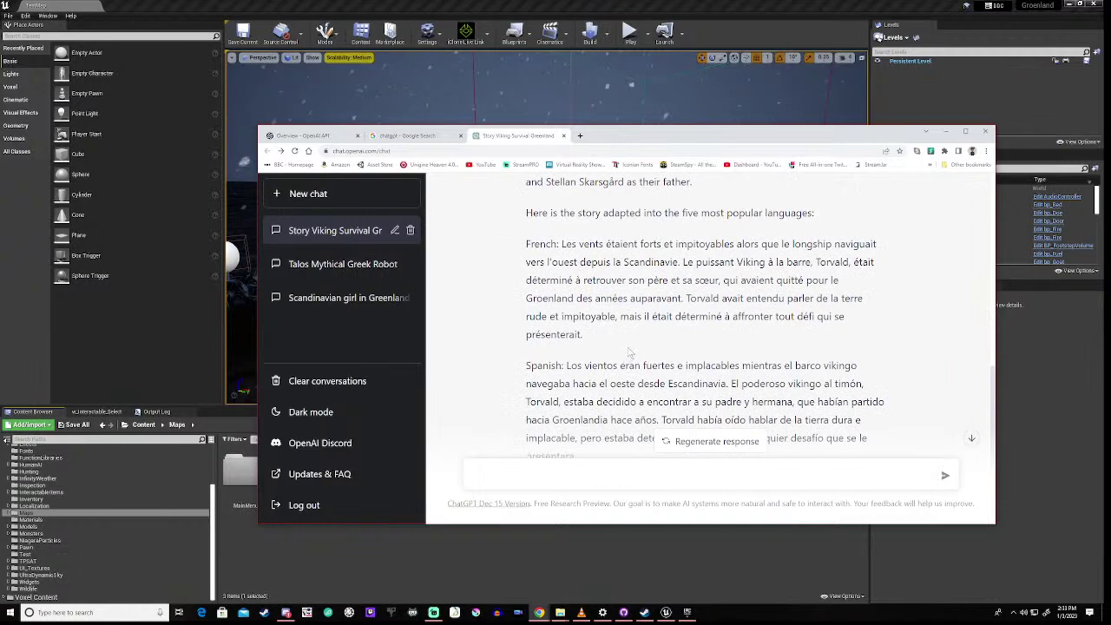
scroll(630, 351, "down", 2)
scroll(630, 348, "up", 10)
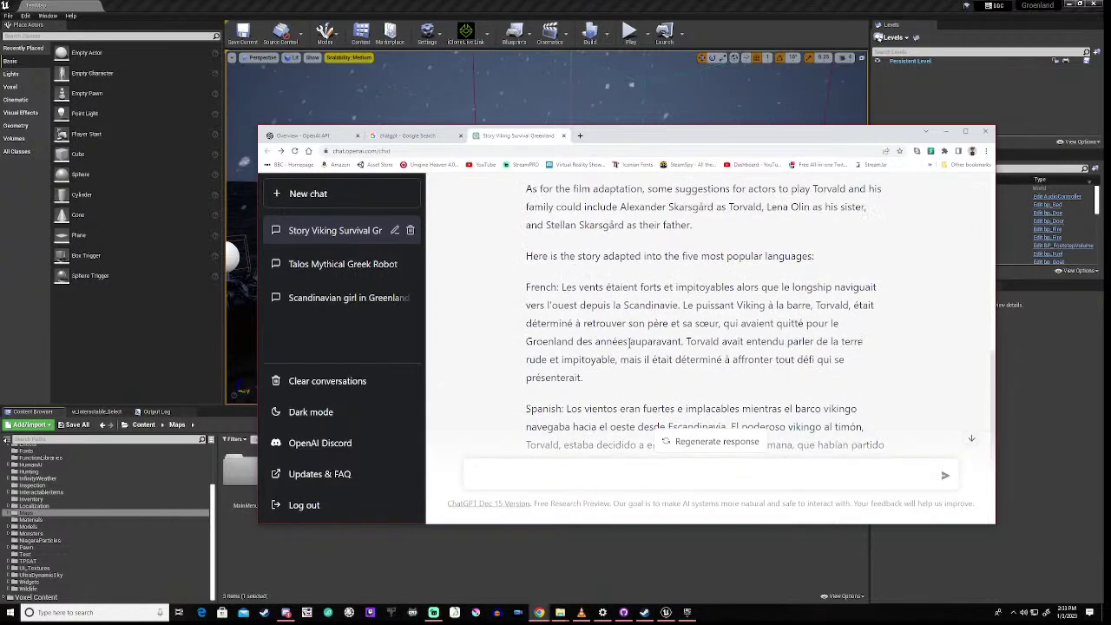
scroll(630, 346, "up", 2)
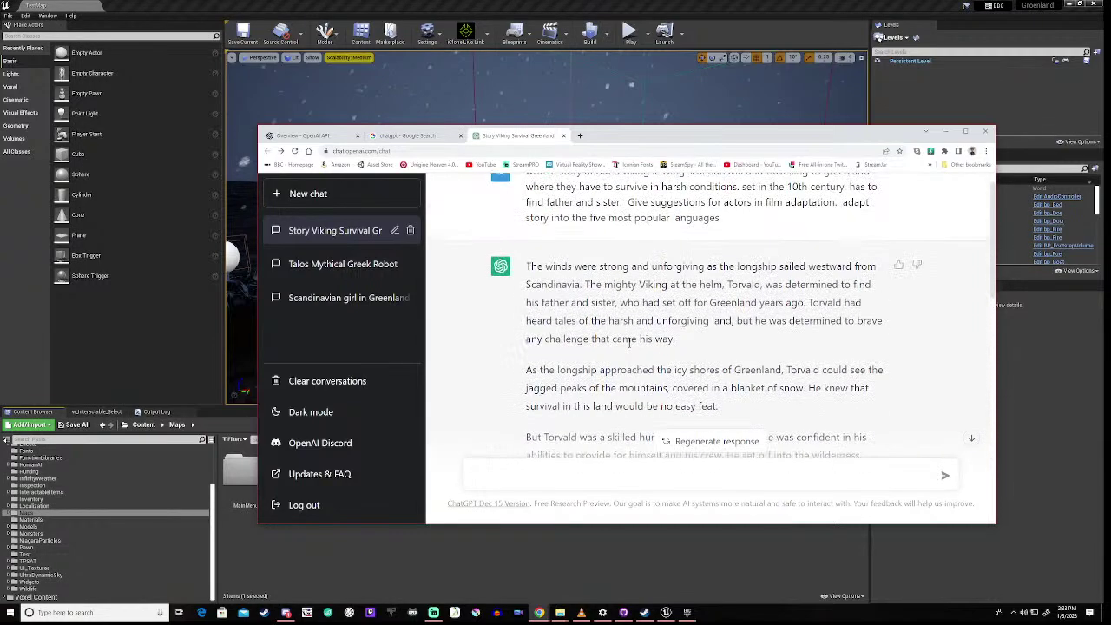
scroll(629, 343, "down", 12)
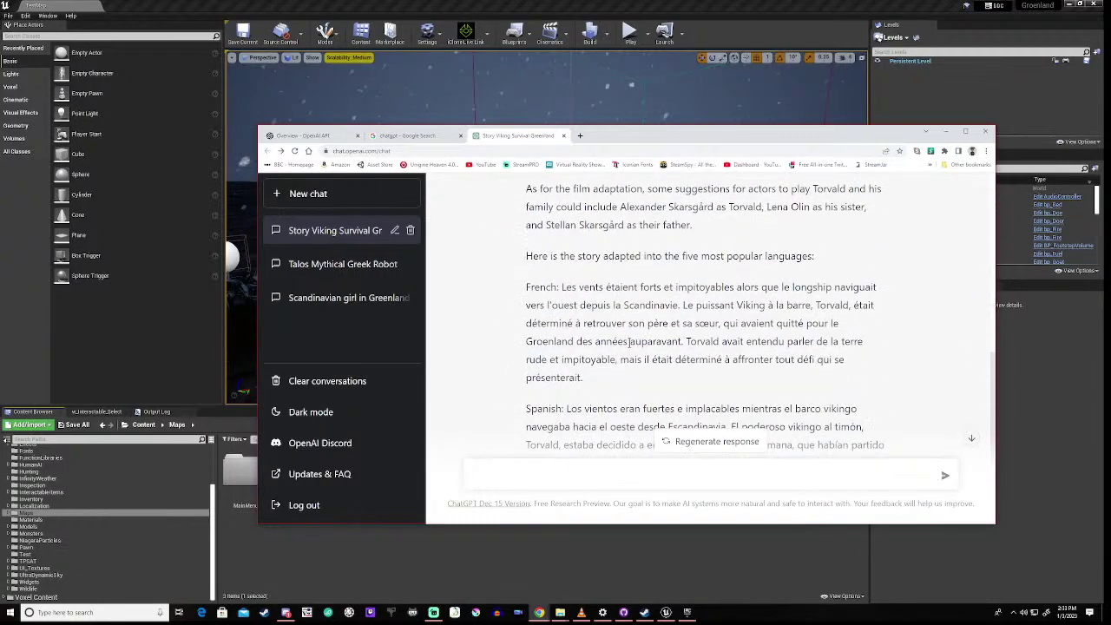
scroll(630, 345, "down", 1)
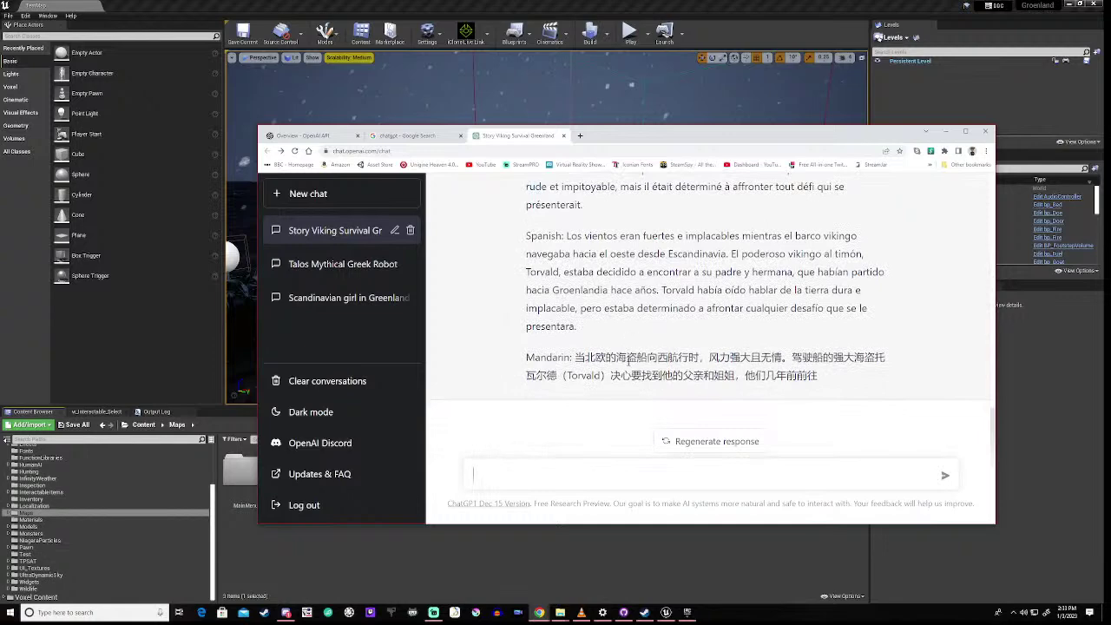
Ask ChatGPT for a logic puzzle in three successive prompts: plain, "create a logic puzzle in a graphical format", and one in C++
left_click(396, 136)
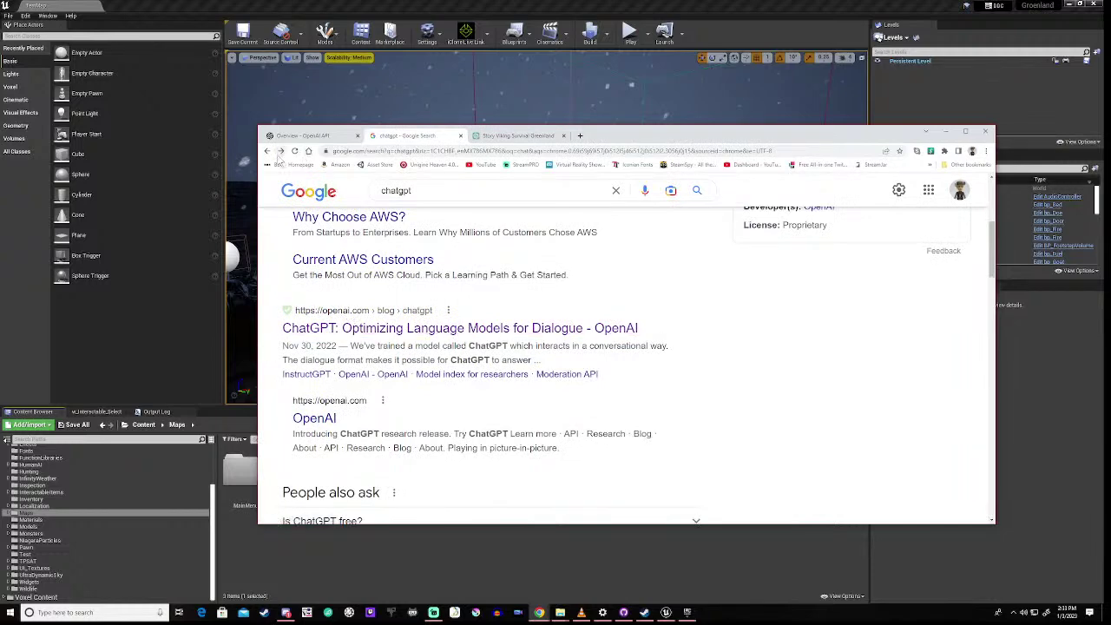
left_click(512, 136)
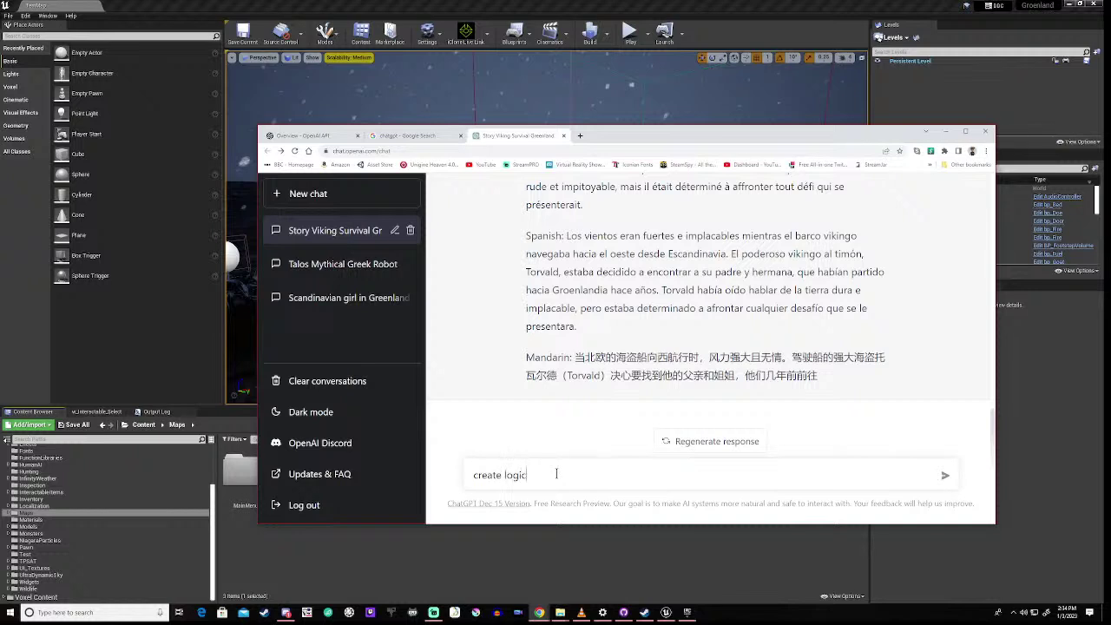
type("a")
key("Return")
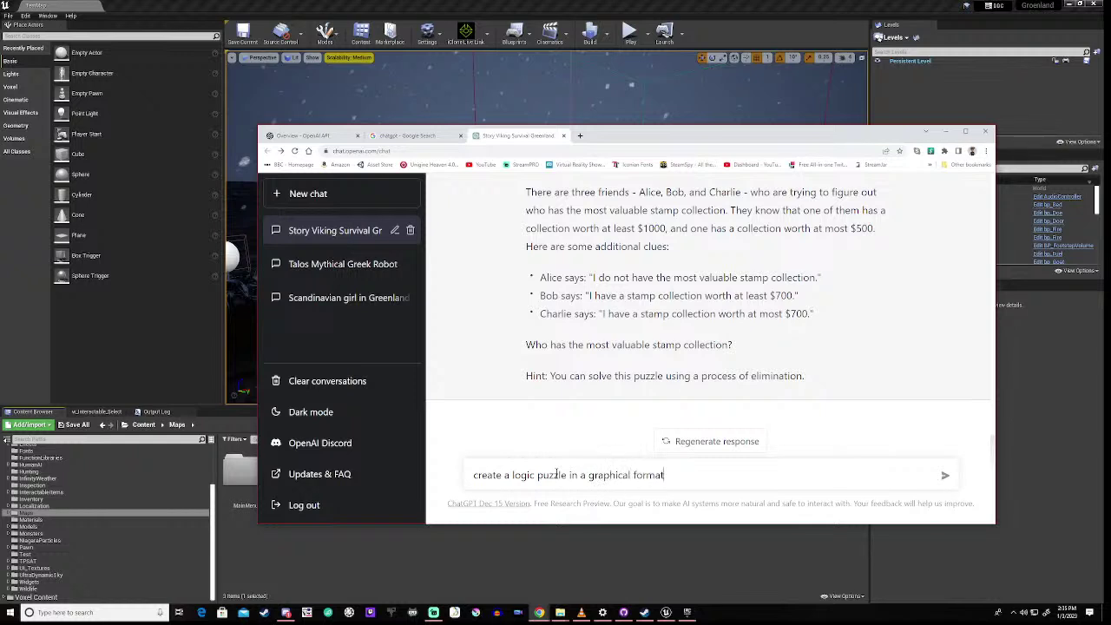
key("Return")
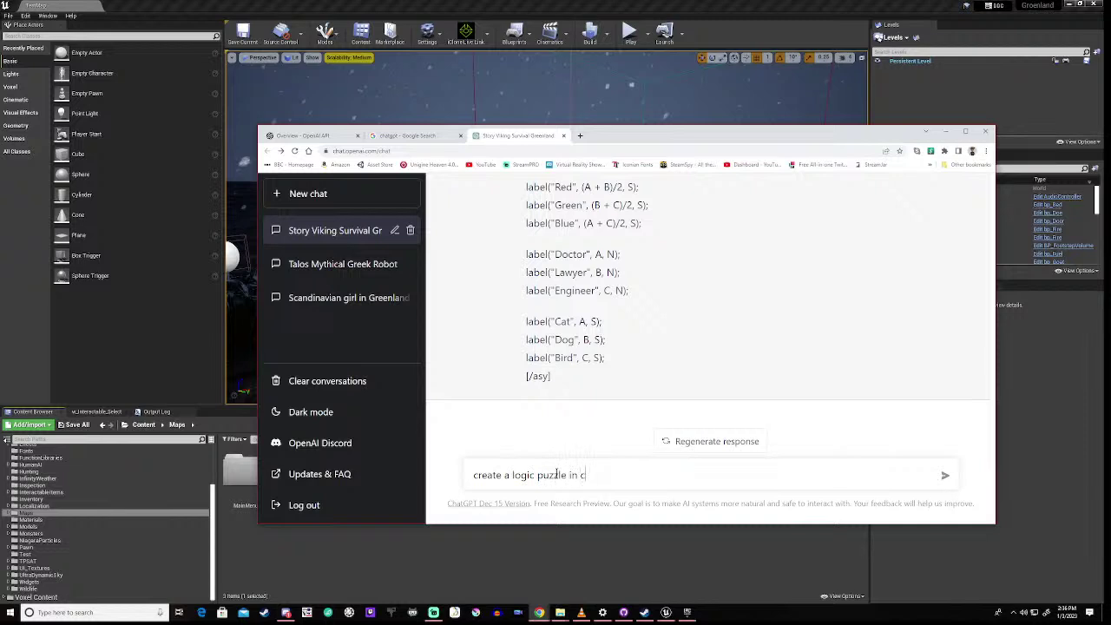
key("Return")
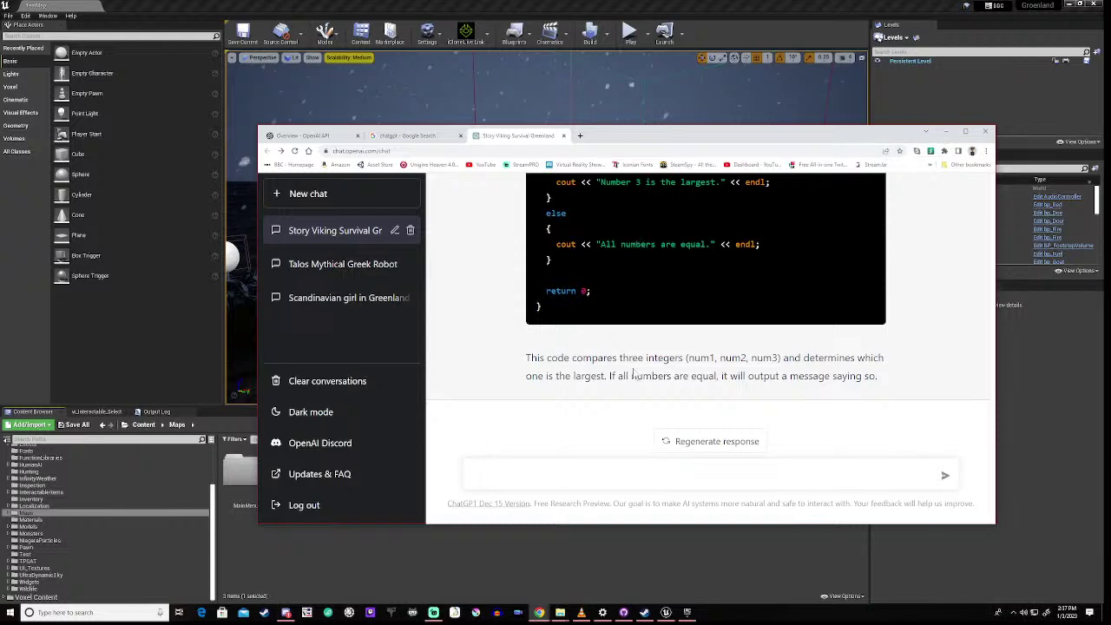
Read through the C++ logic puzzle code and the explanation below it
scroll(631, 405, "up", 6)
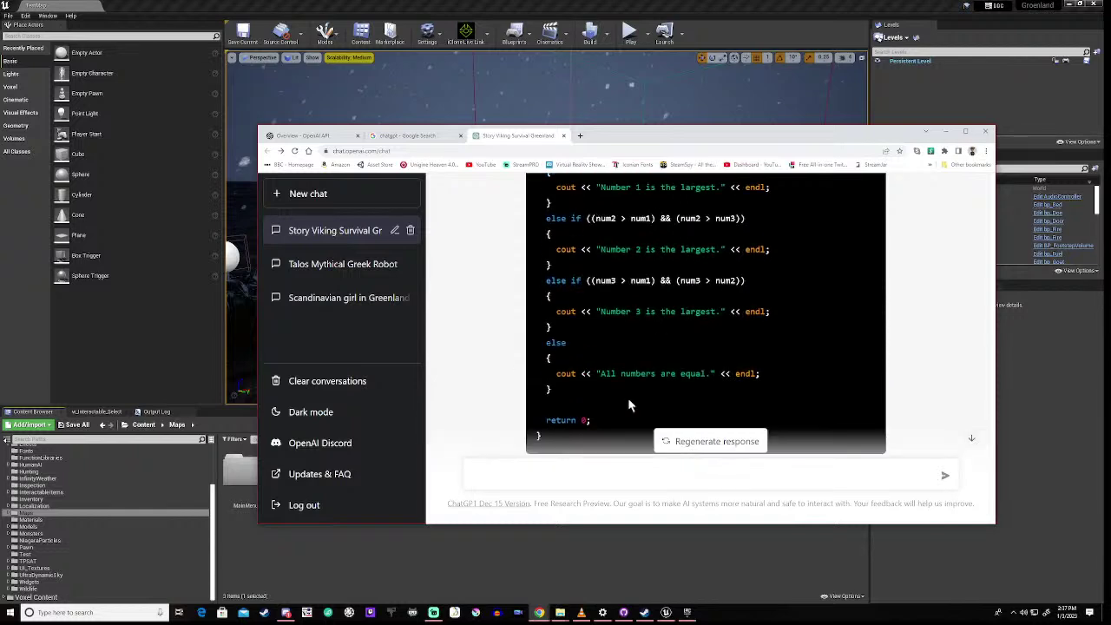
scroll(627, 398, "down", 2)
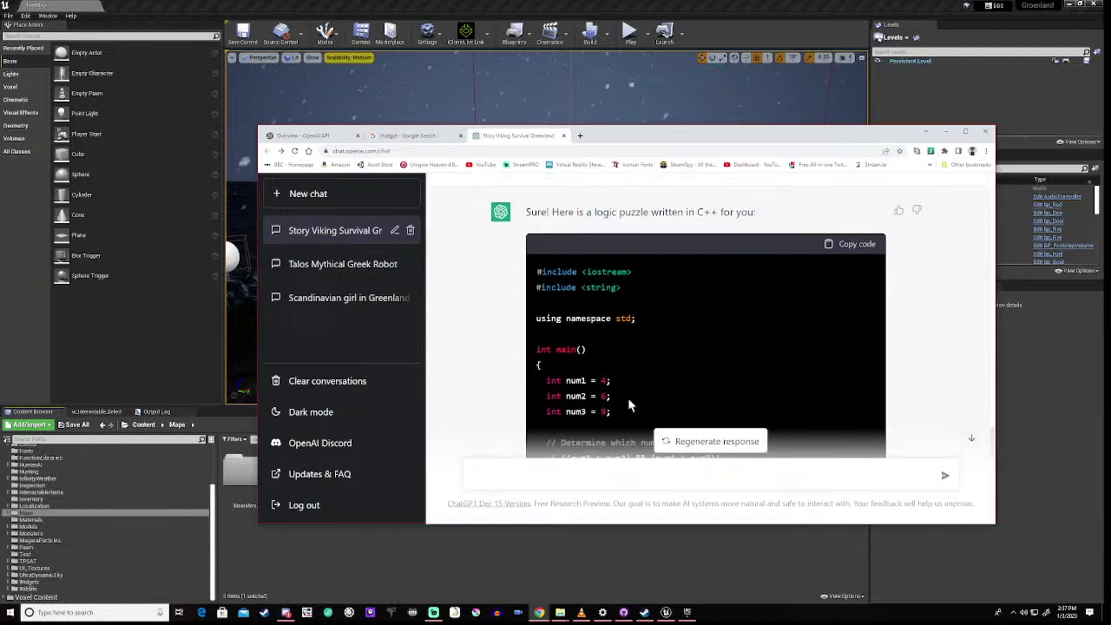
scroll(629, 403, "down", 2)
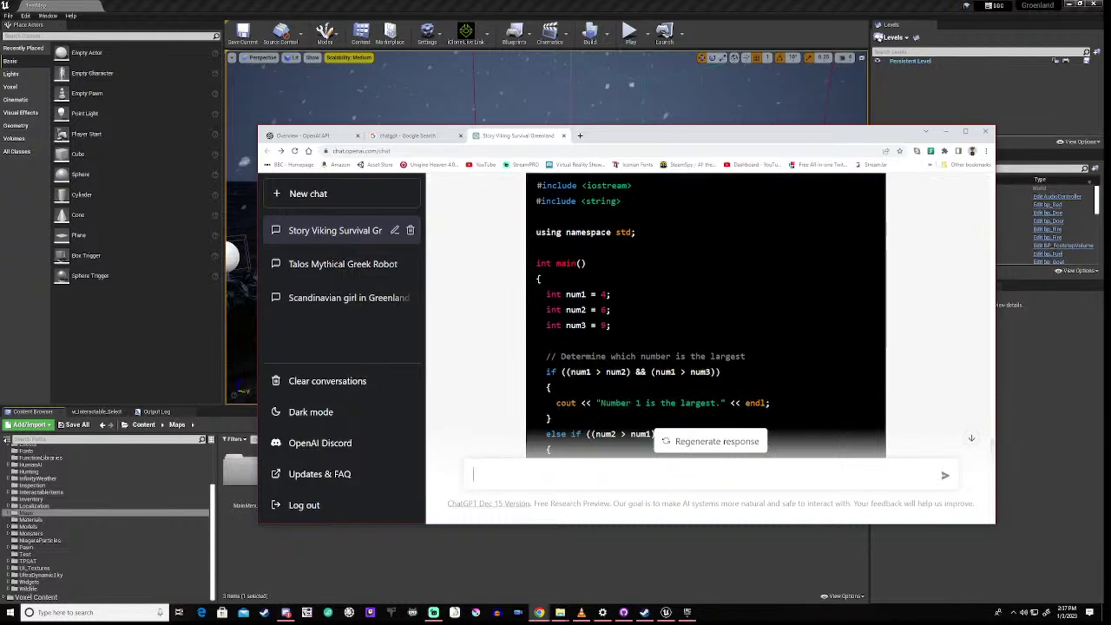
scroll(629, 405, "down", 6)
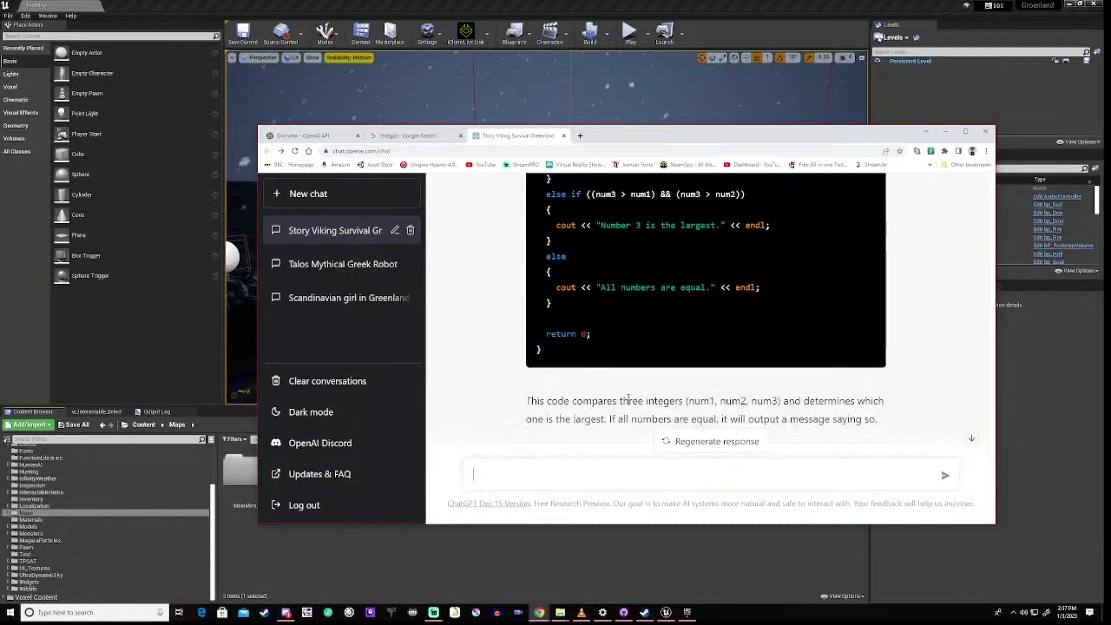
scroll(682, 310, "down", 1)
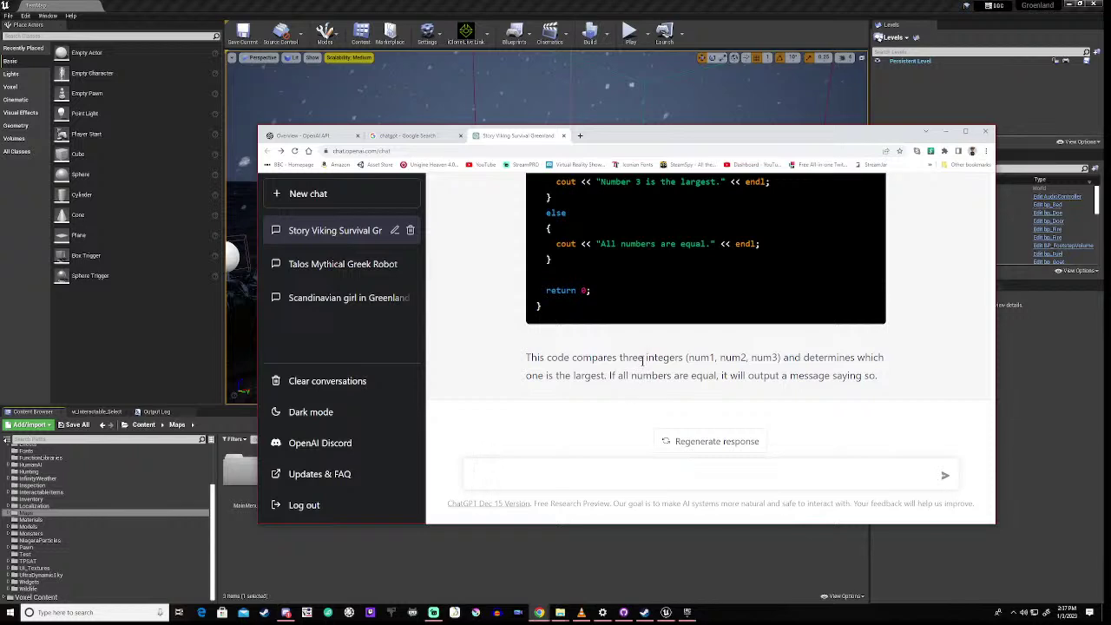
Switch back to the Unreal Editor, open the HumanAI Blueprints folder and select the BP_NPC character in the level
left_click(944, 134)
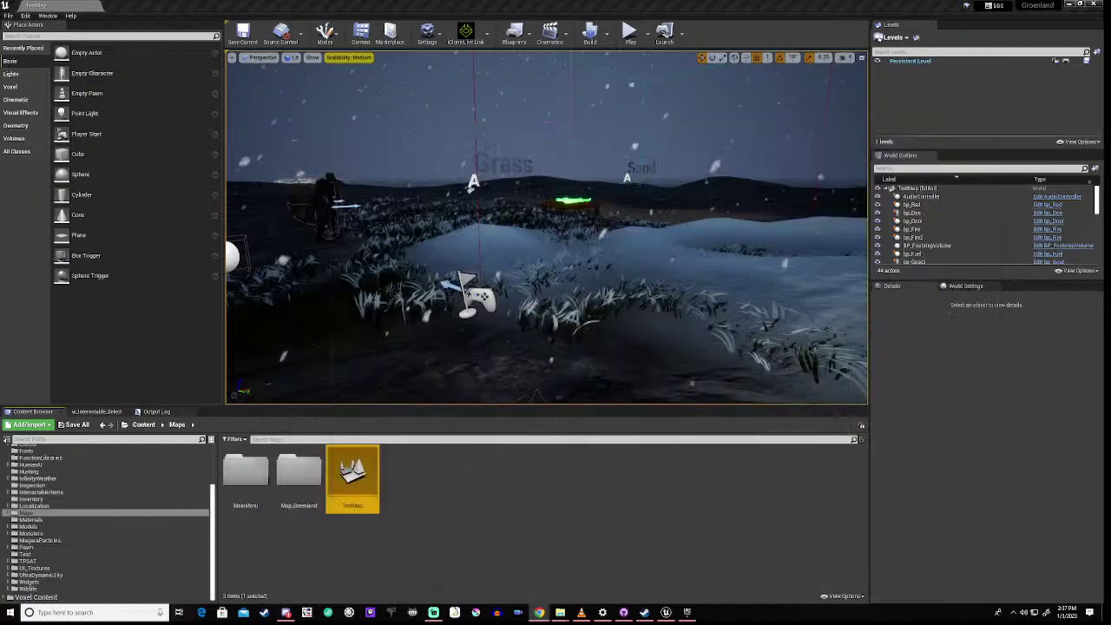
left_click(547, 348)
mouse_move(546, 347)
right_mouse_down()
mouse_move(486, 339)
mouse_move(486, 313)
mouse_move(486, 365)
right_mouse_up()
key("w")
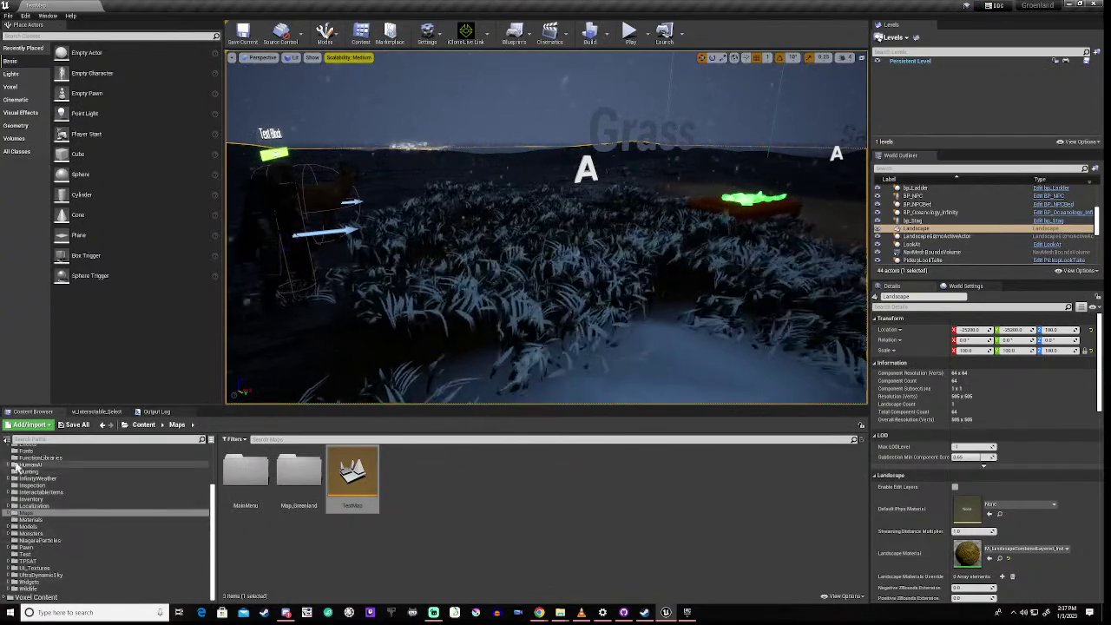
left_click(14, 466)
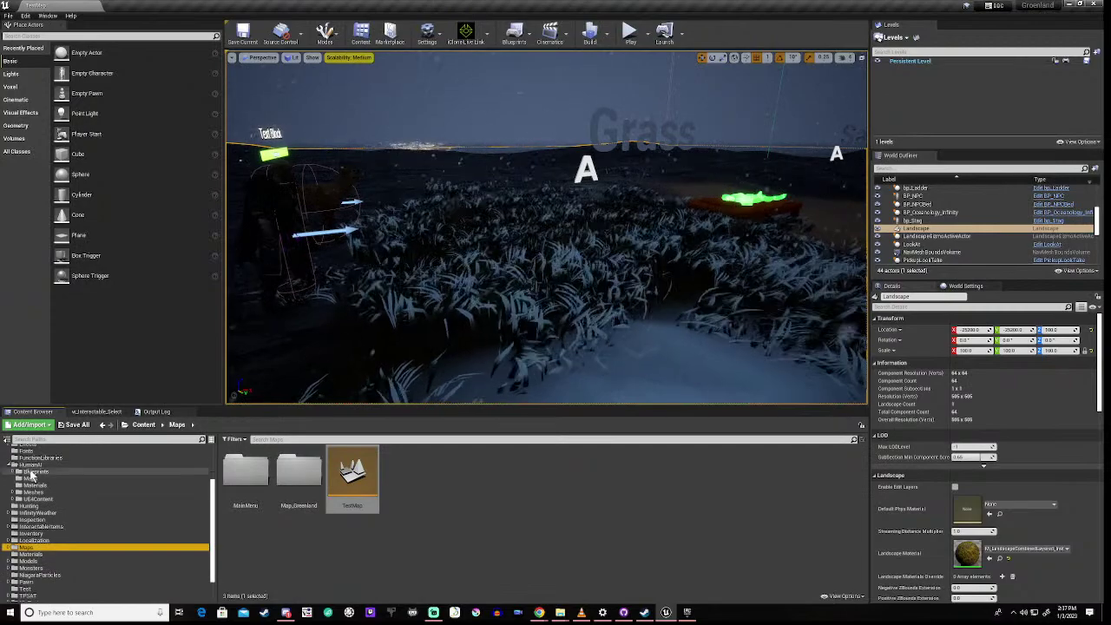
left_click(31, 473)
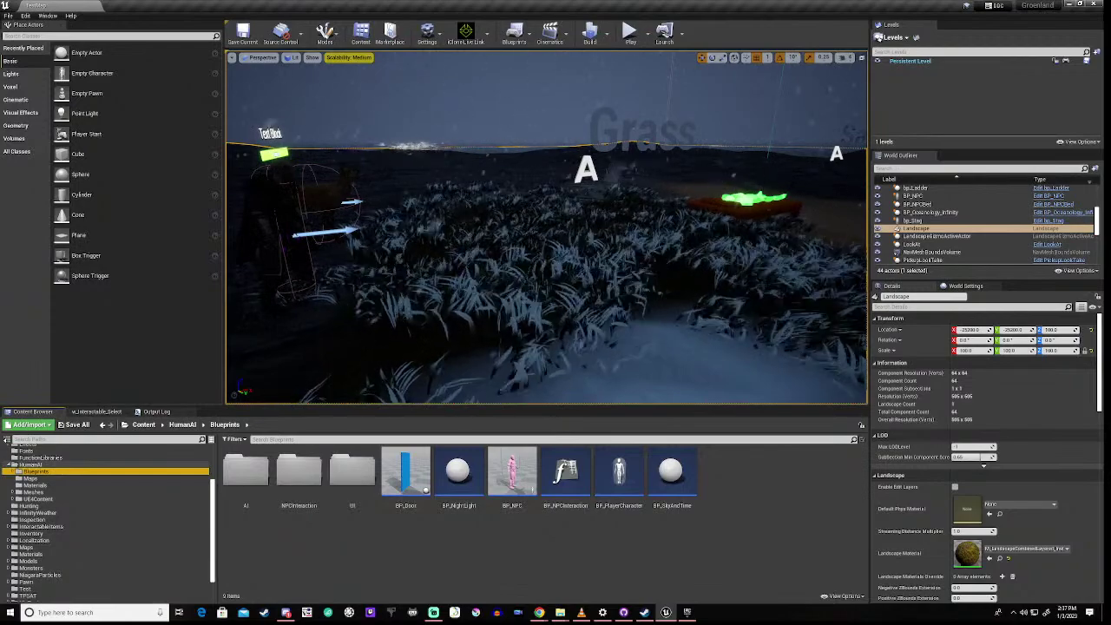
left_click(911, 195)
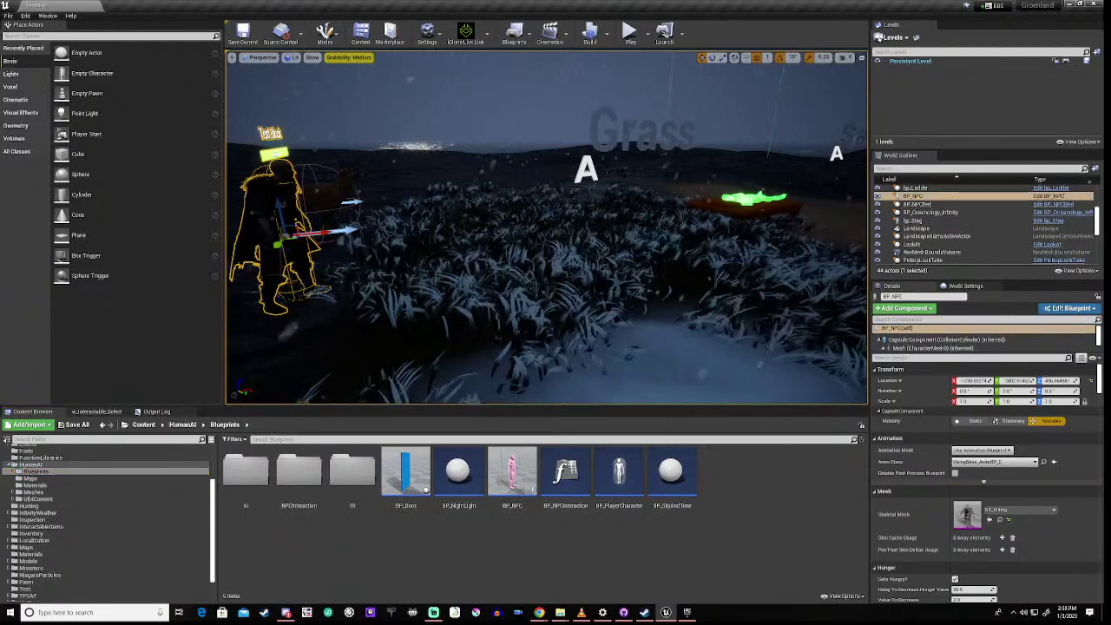
right_click_drag(547, 225, 505, 227)
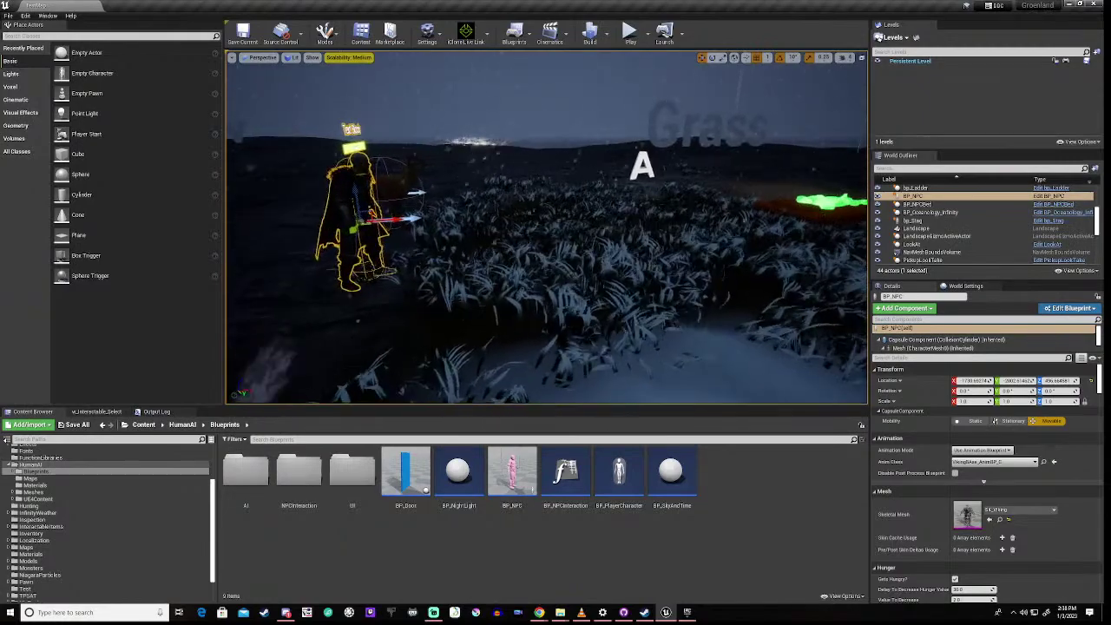
Switch to the Epic Games Launcher, search the Marketplace for "human AI" and open the Daily Life AI product page
left_click(686, 616)
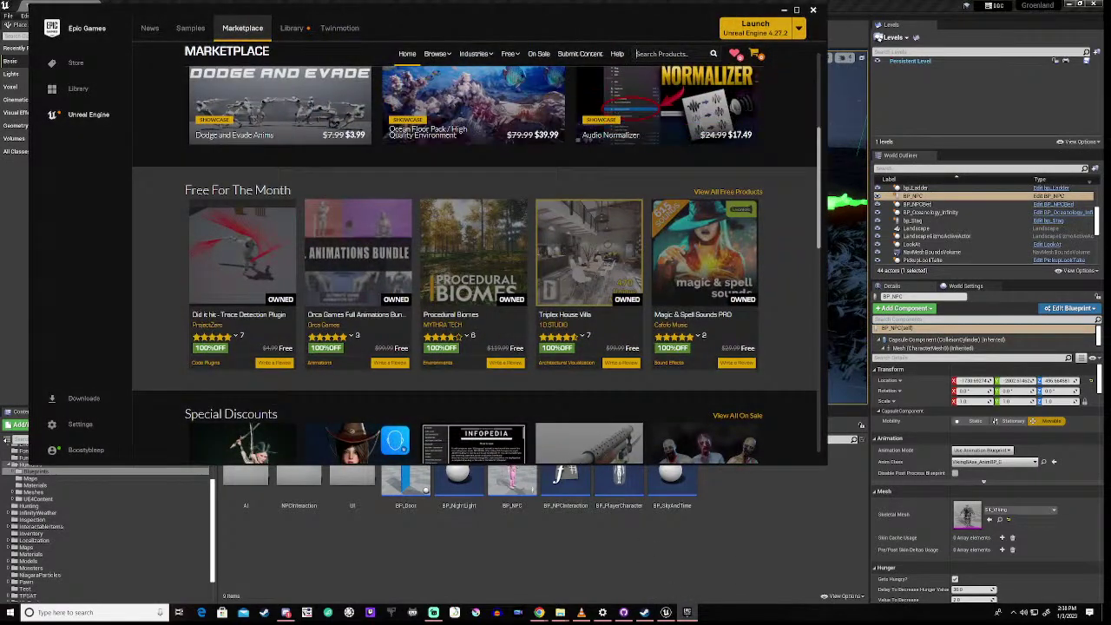
type("b")
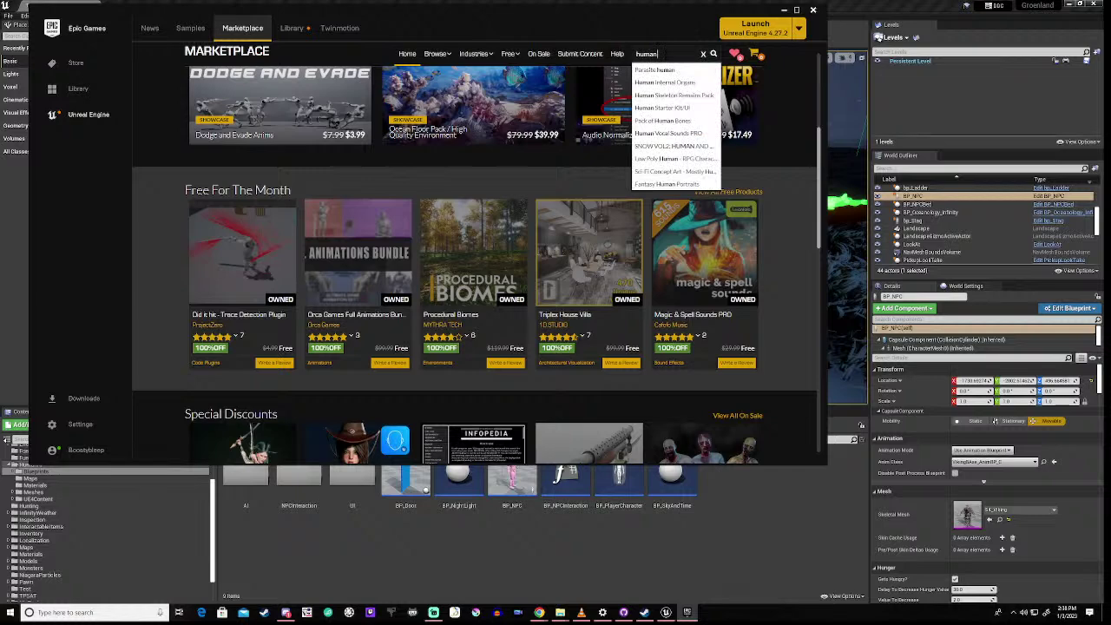
type("A")
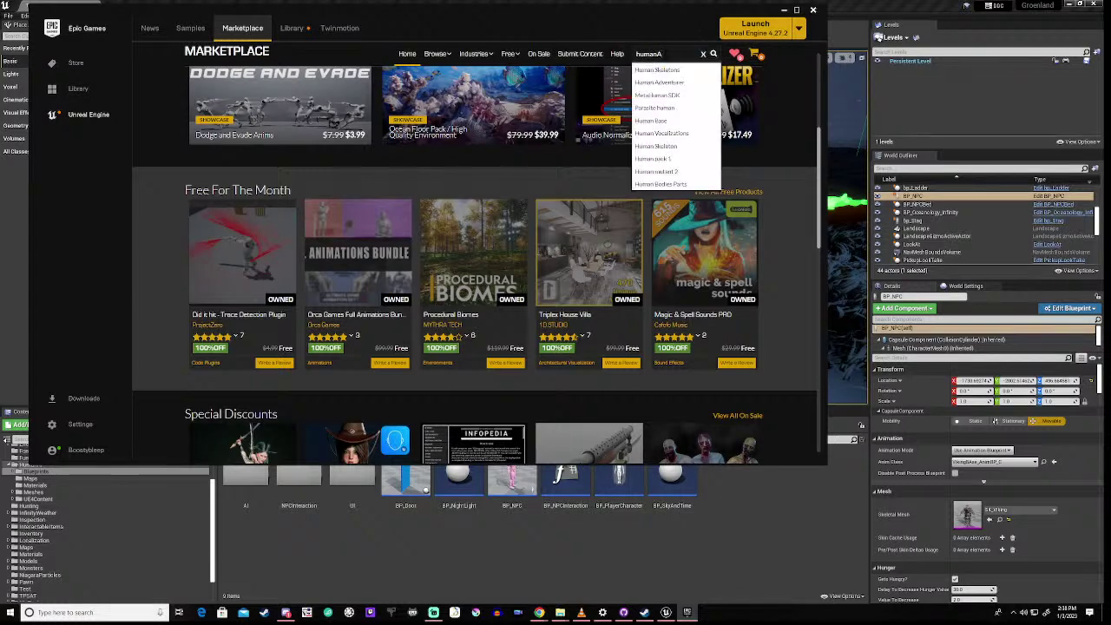
type("l")
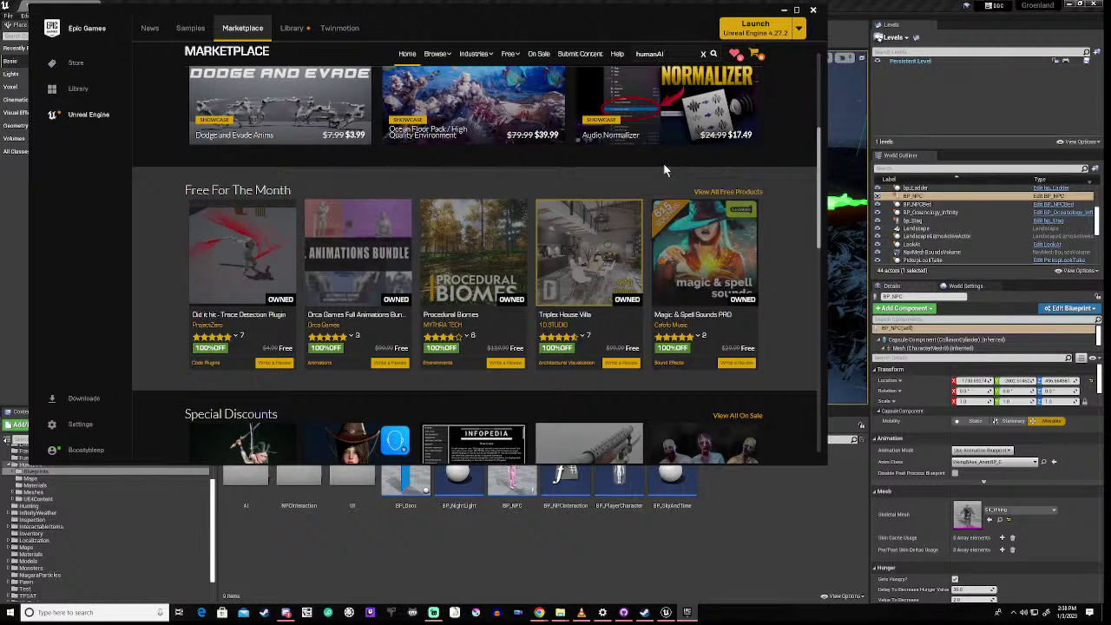
key("BackSpace")
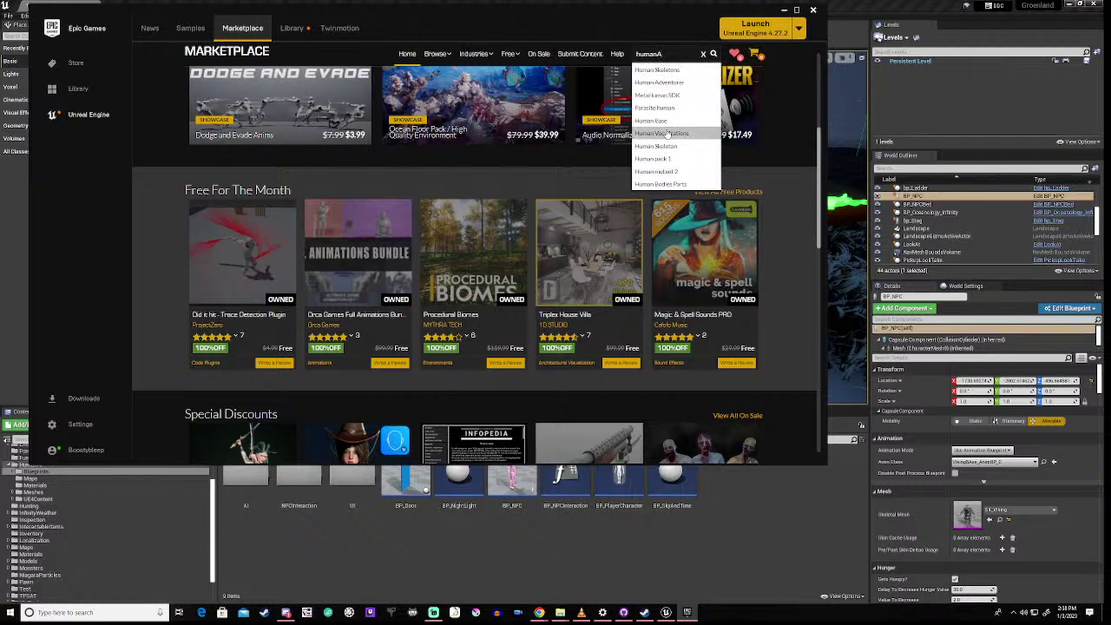
type("A")
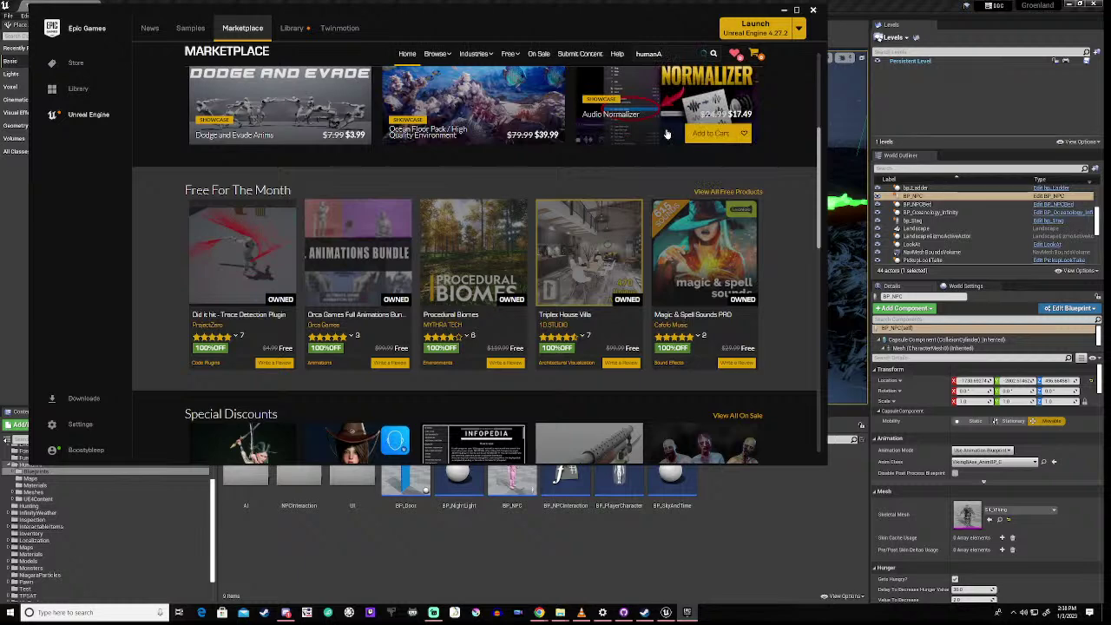
type("I")
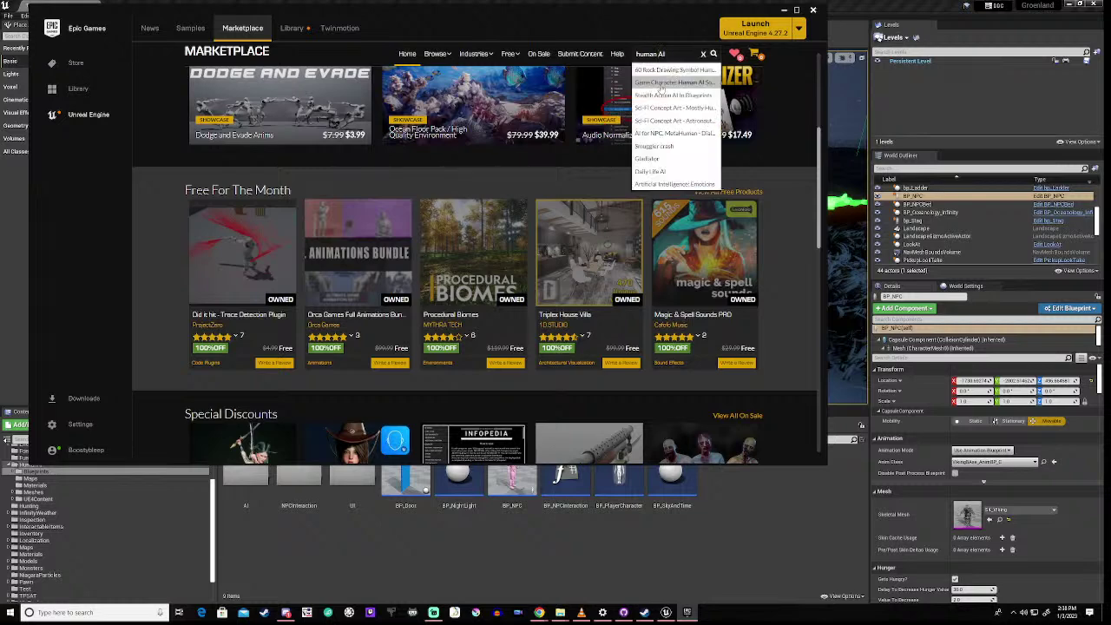
left_click(668, 173)
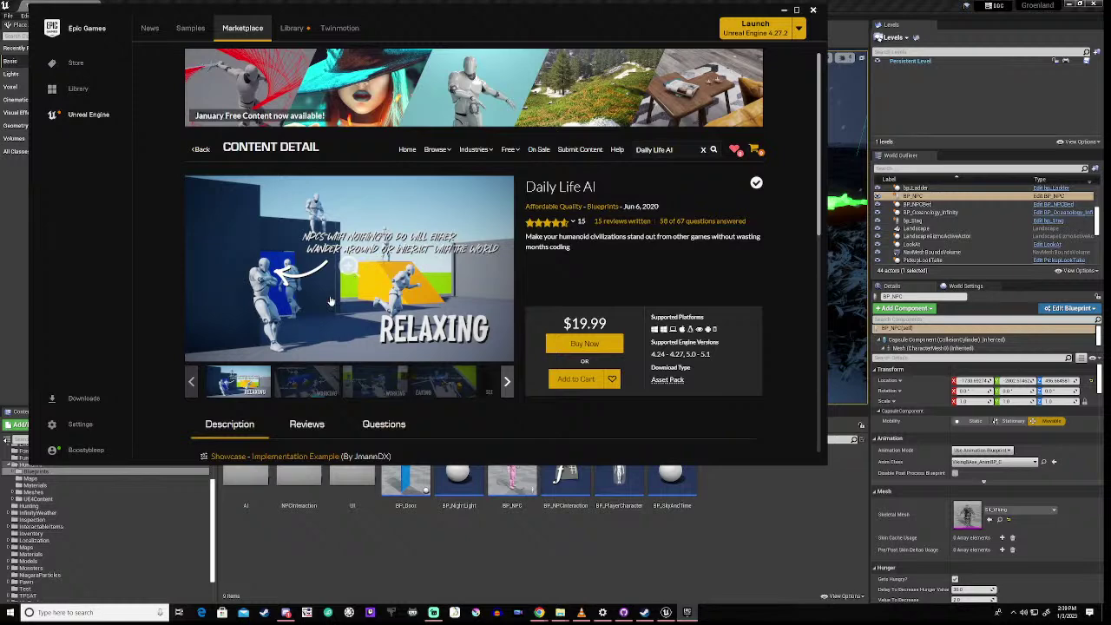
Look over the Daily Life AI overview and technical details, and return to the Unreal Editor
scroll(330, 301, "down", 1)
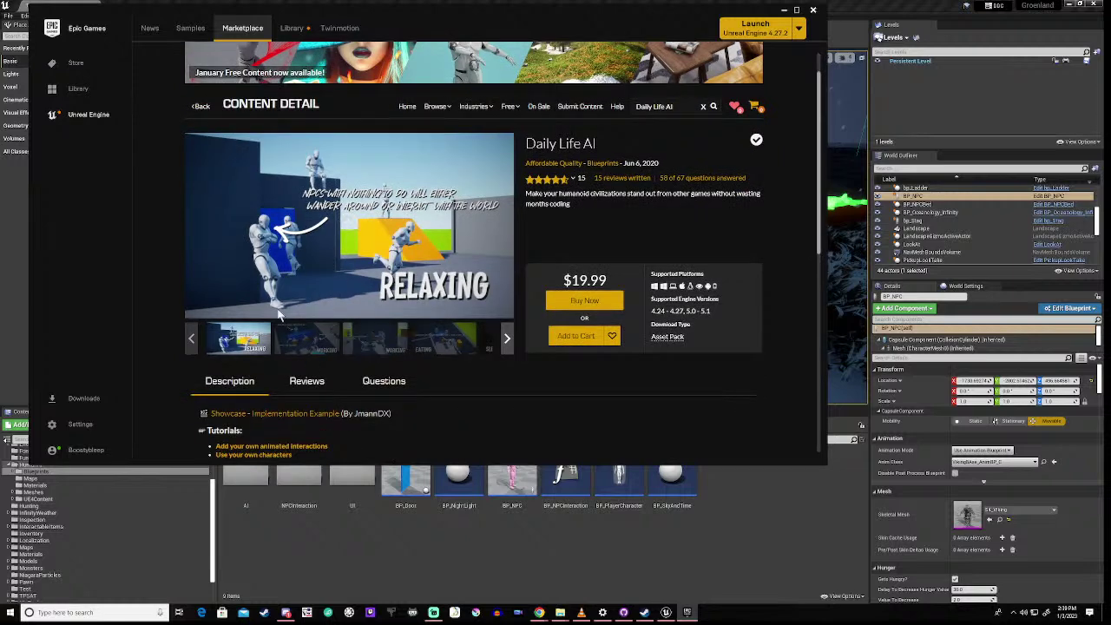
scroll(326, 373, "down", 2)
scroll(321, 370, "down", 2)
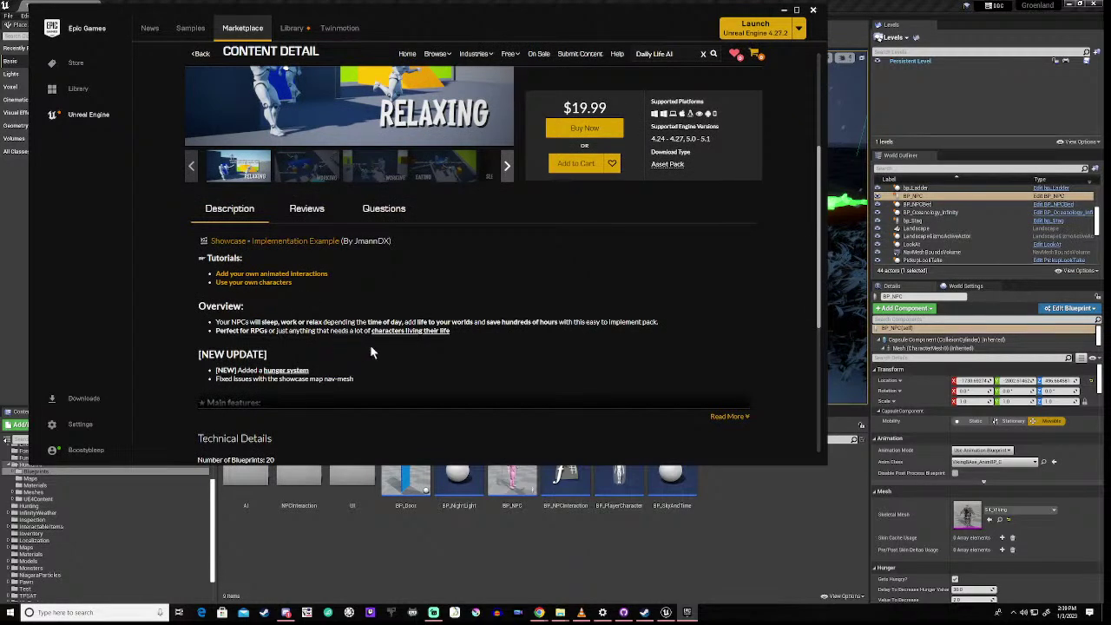
scroll(371, 351, "down", 3)
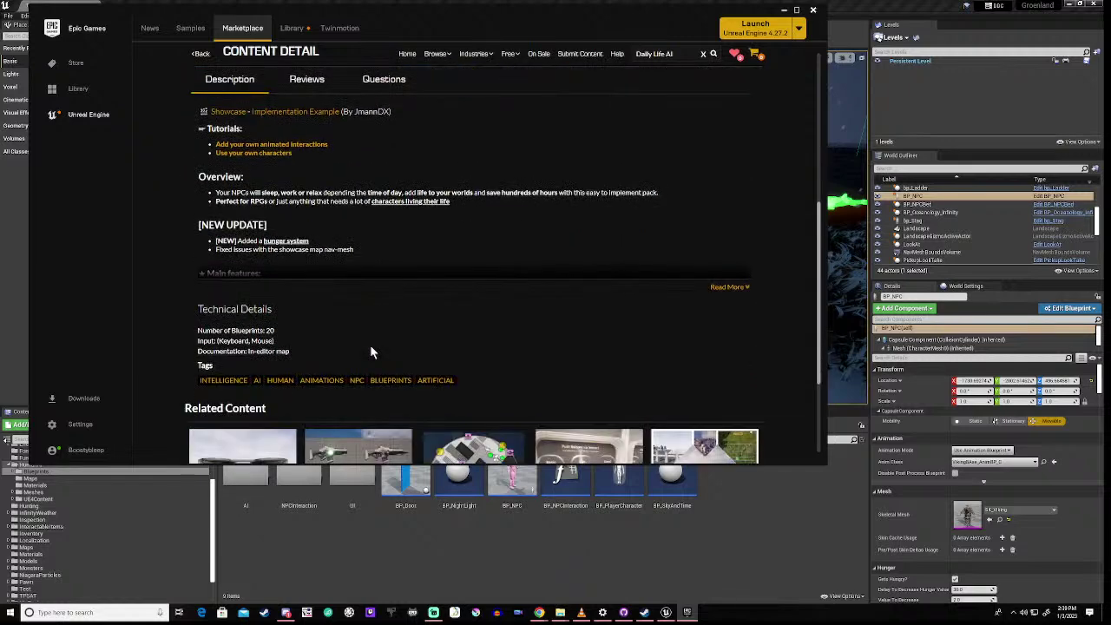
left_click(784, 10)
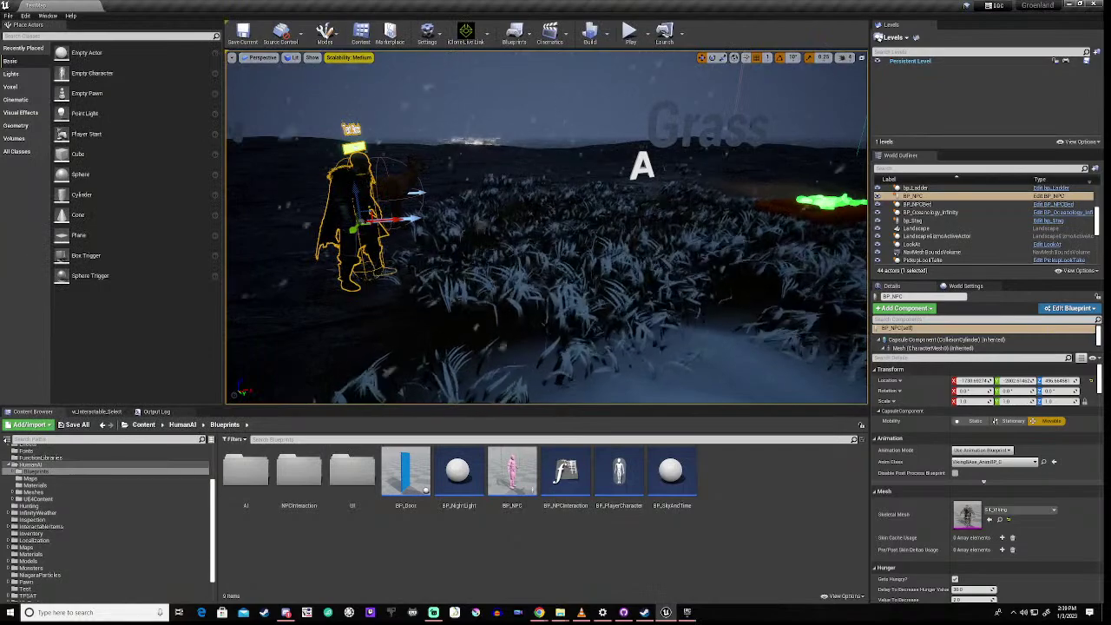
Open the AI folder inside the HumanAI Blueprints and examine the selected BP_NPC's Hunger, Work and Sleep settings
mouse_move(547, 226)
right_mouse_down()
mouse_move(584, 225)
mouse_move(434, 228)
mouse_move(564, 228)
right_mouse_up()
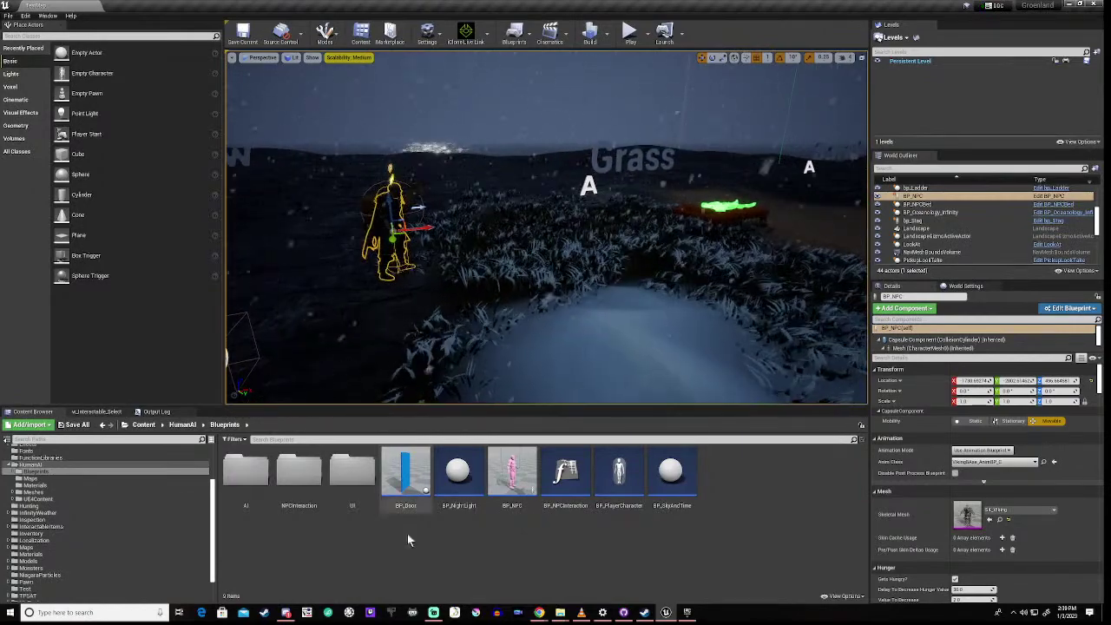
double_click(251, 476)
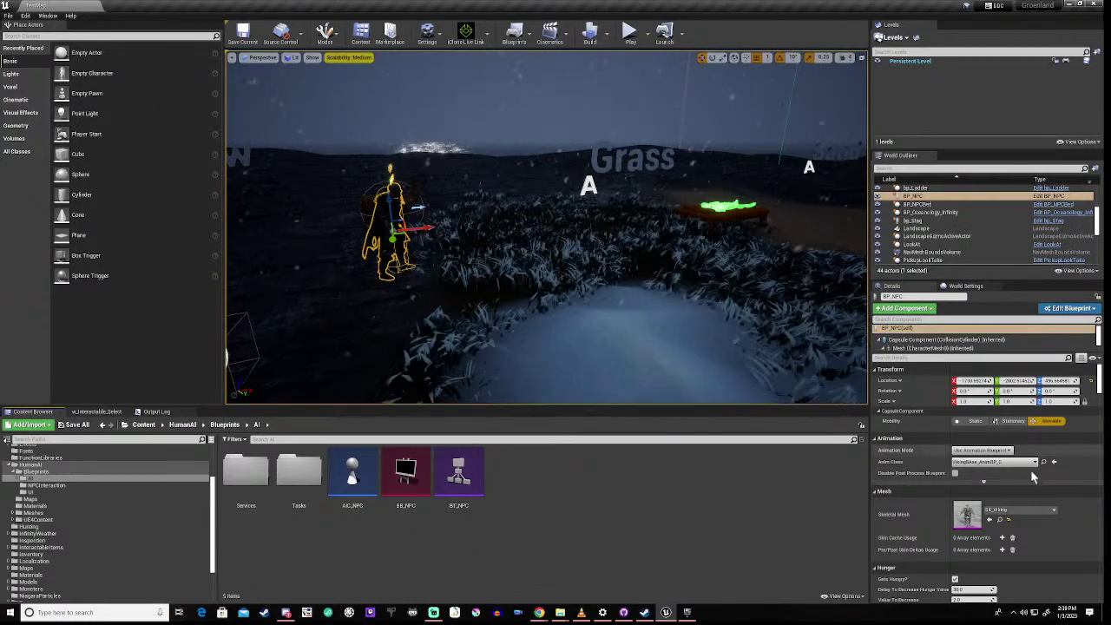
scroll(946, 466, "down", 3)
scroll(946, 468, "down", 5)
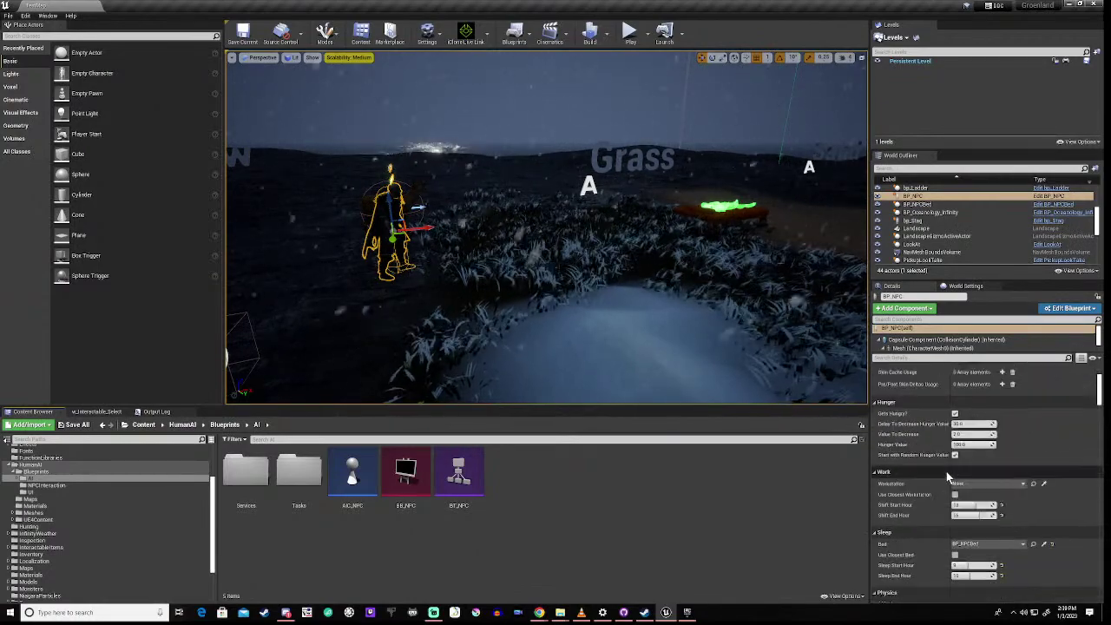
scroll(948, 476, "down", 2)
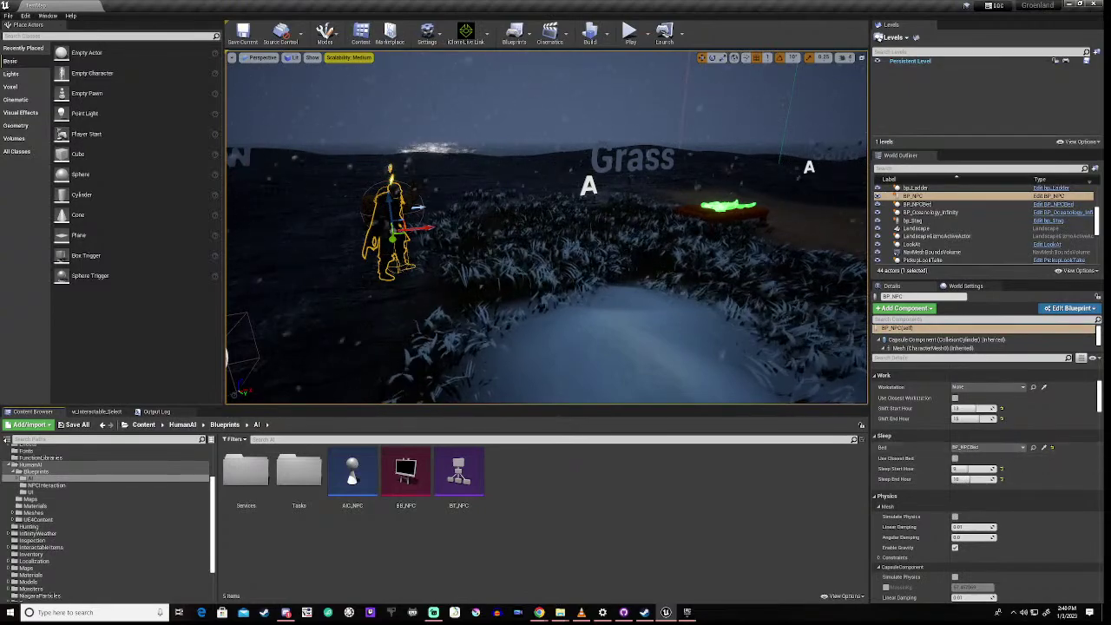
Start playing the level in the editor and walk the character across the snow towards the orange bed in the grass
right_click_drag(547, 225, 581, 228)
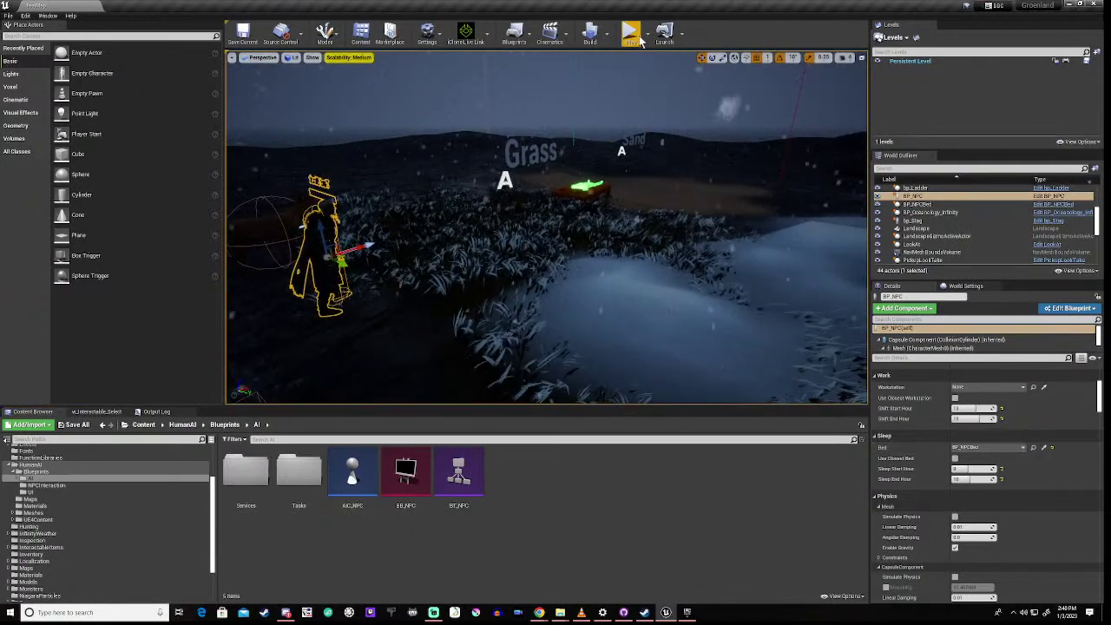
key("alt+p")
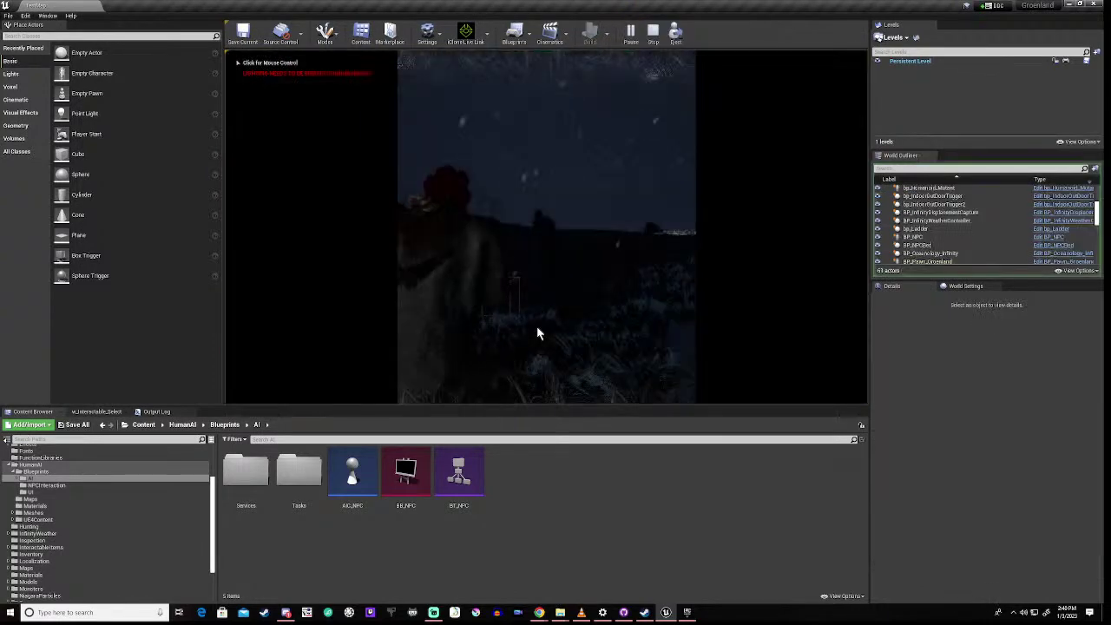
left_click(536, 325)
key("w")
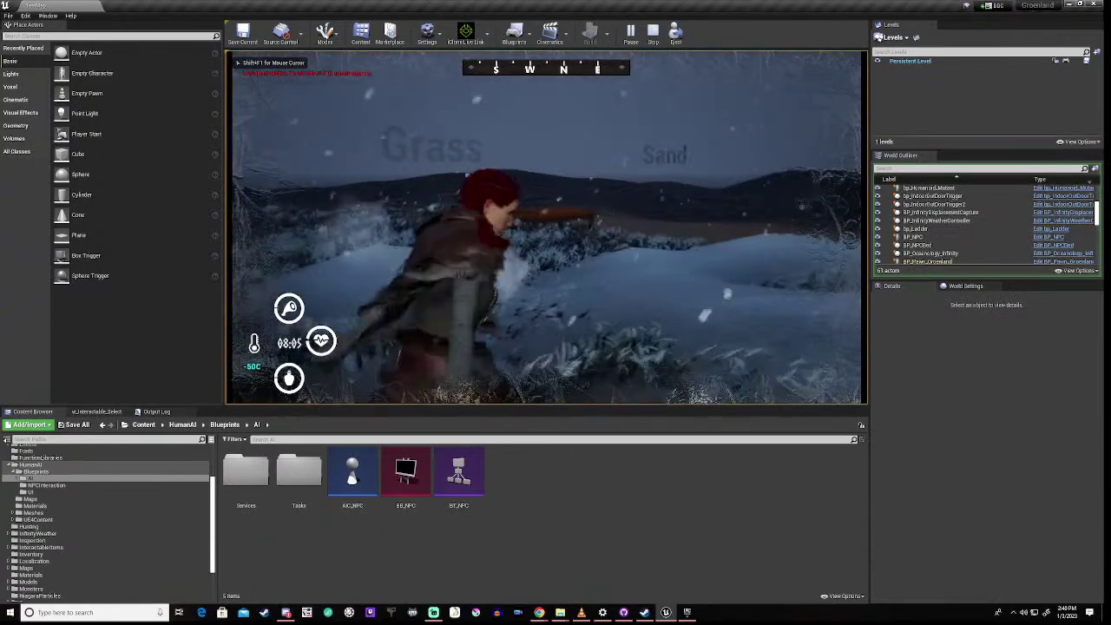
key("w")
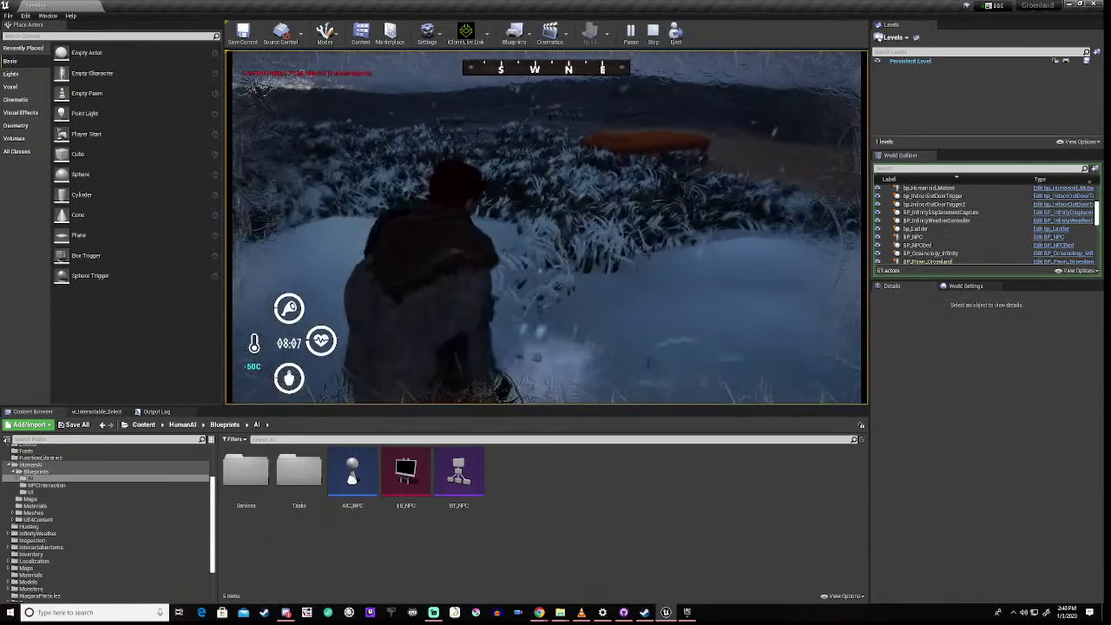
key("w")
key("w")
key("w")
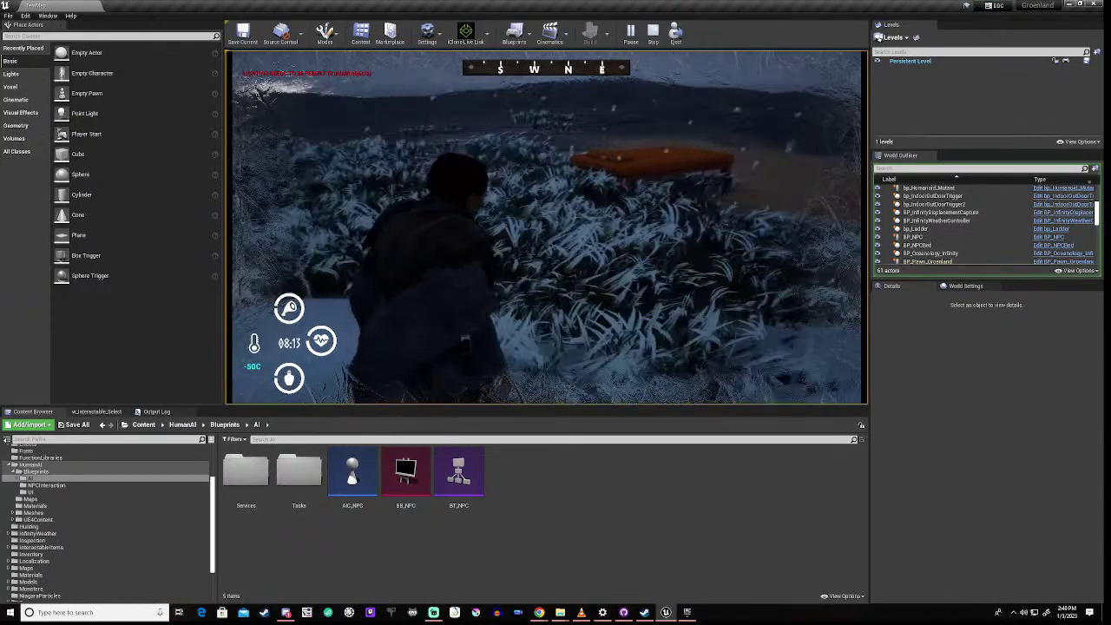
key("w")
key("w")
Turn the character towards the Combat Zone hills and watch how the distant NPC moves around the level
key("s")
key("d")
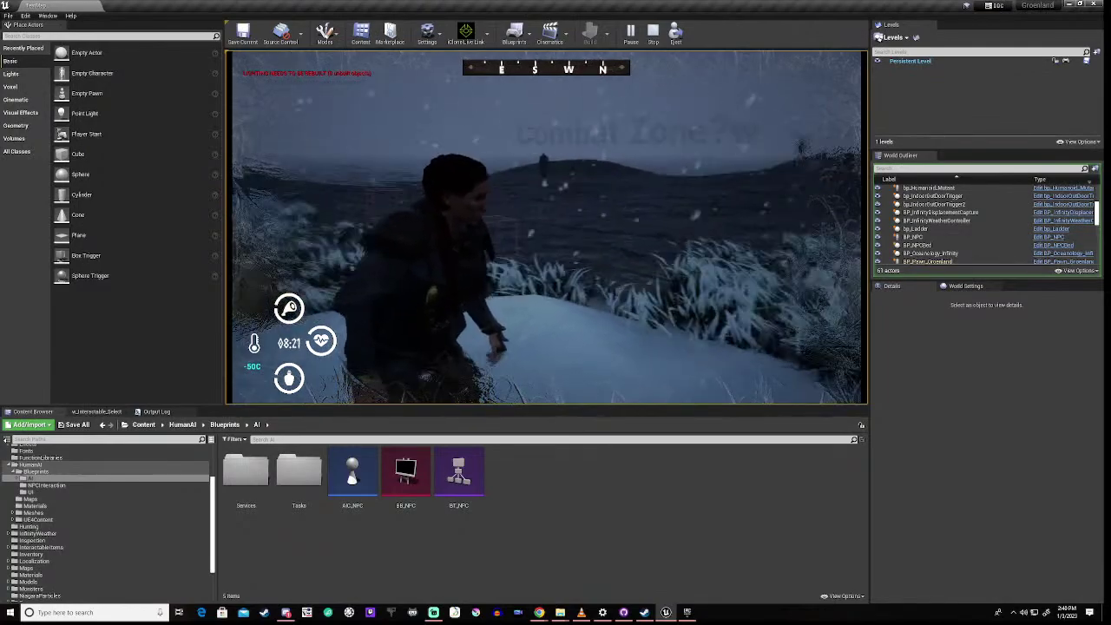
key("w")
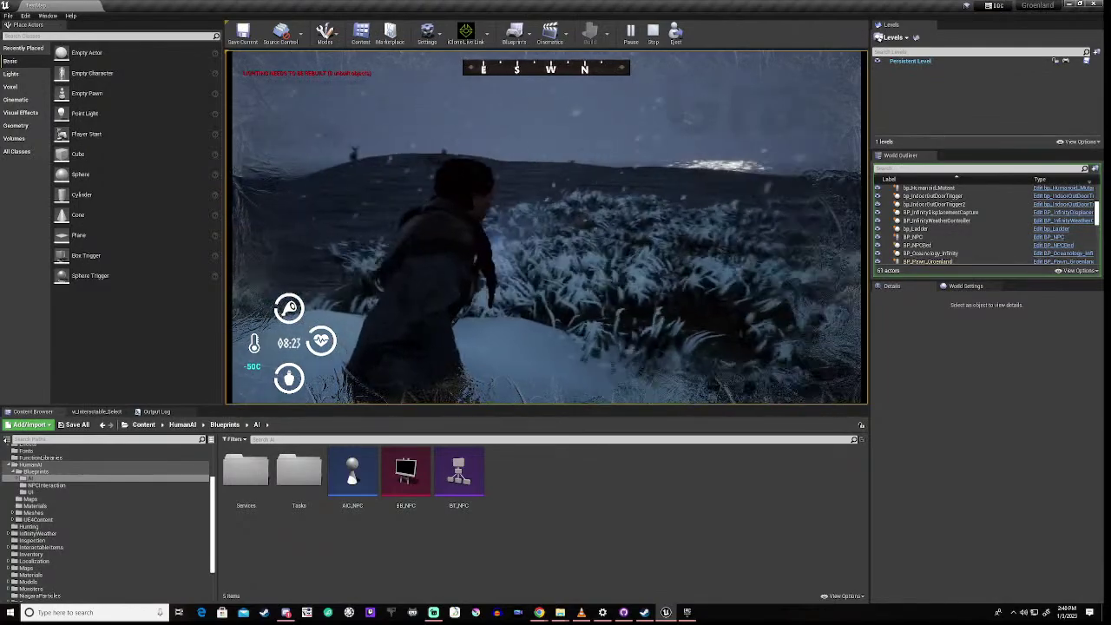
key("w")
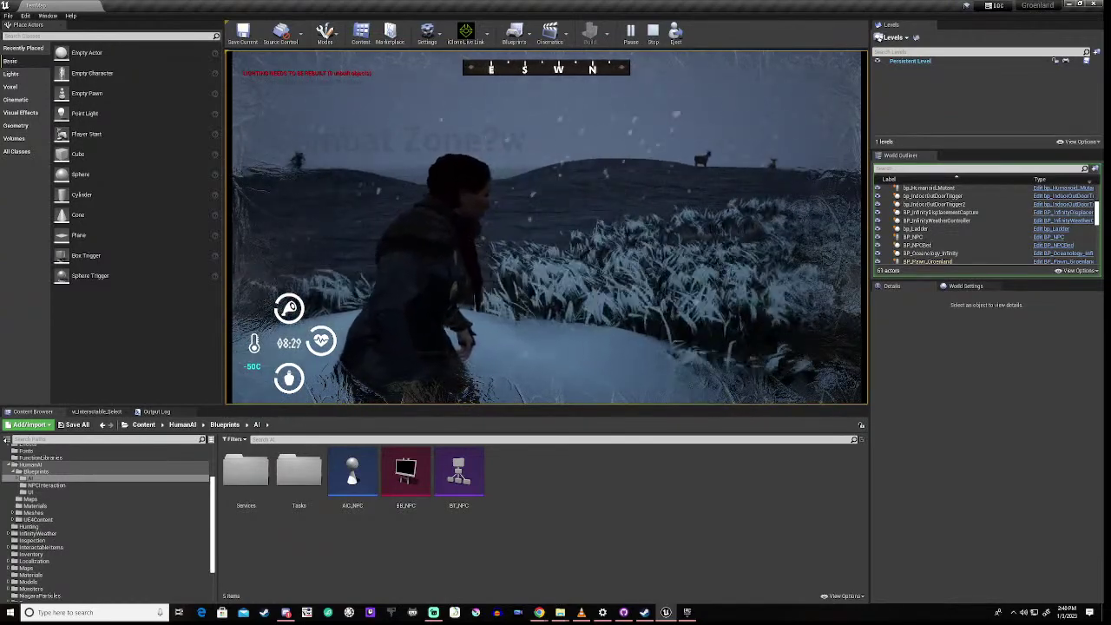
key("w")
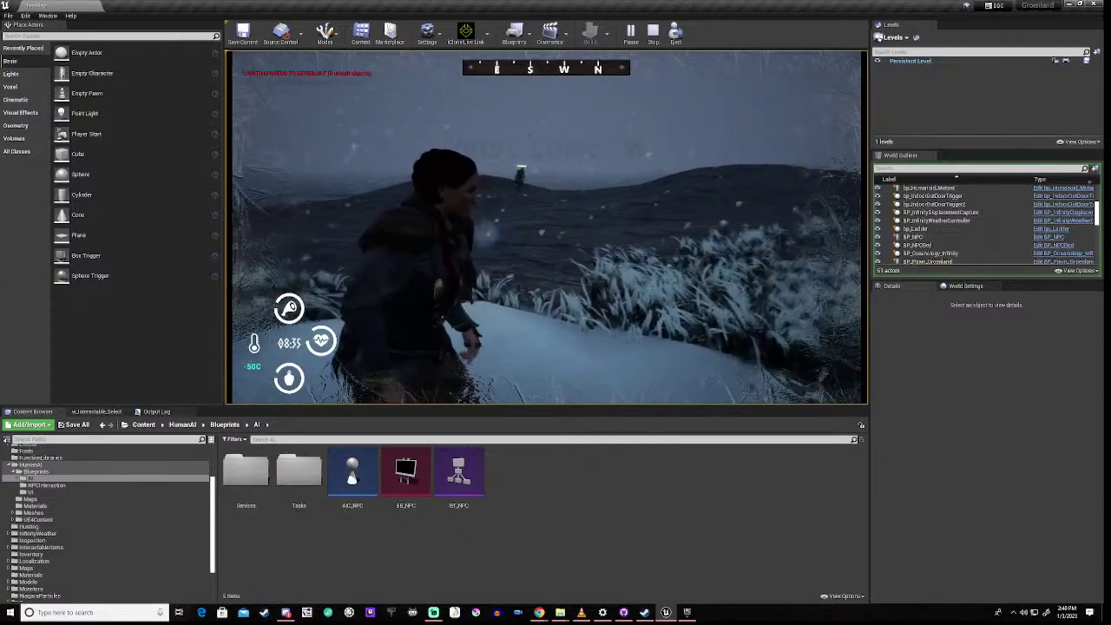
key("w")
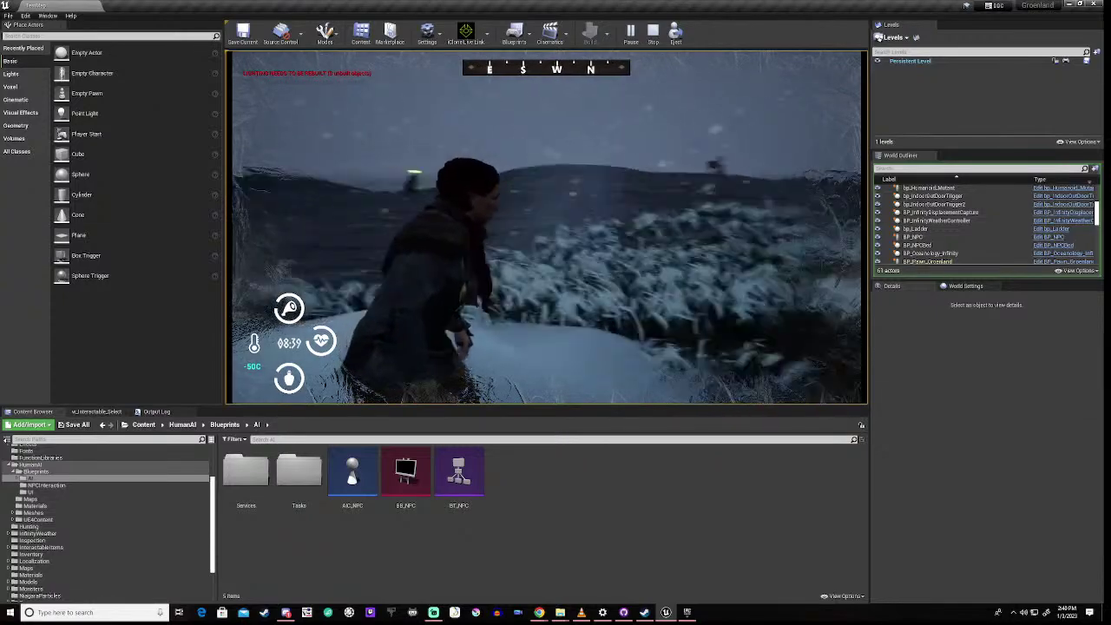
key("w")
key("w")
key("w")
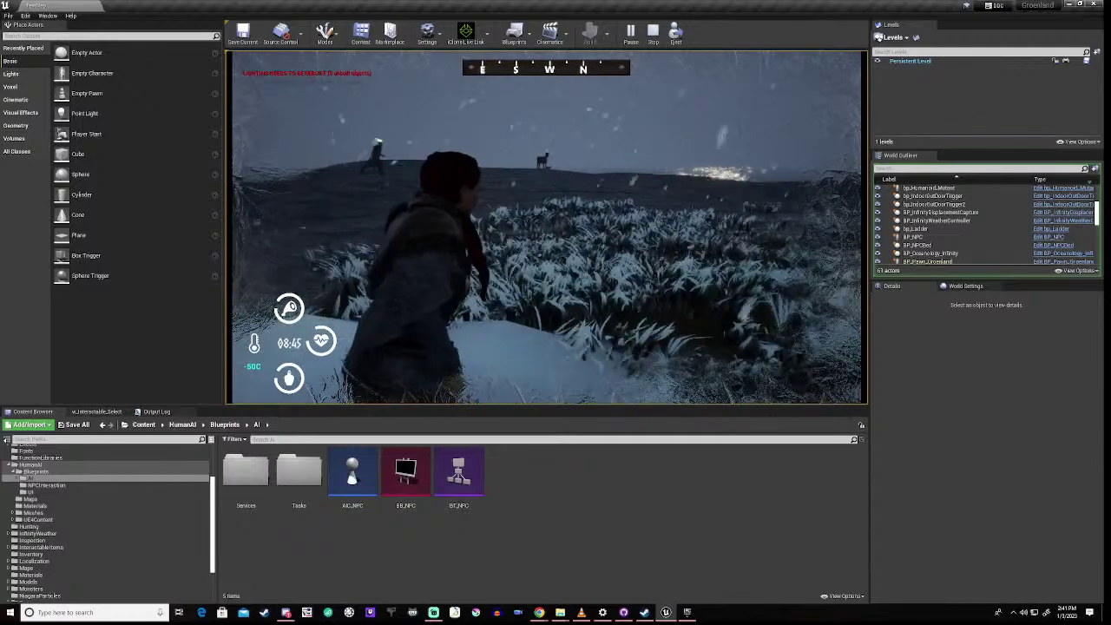
key("w")
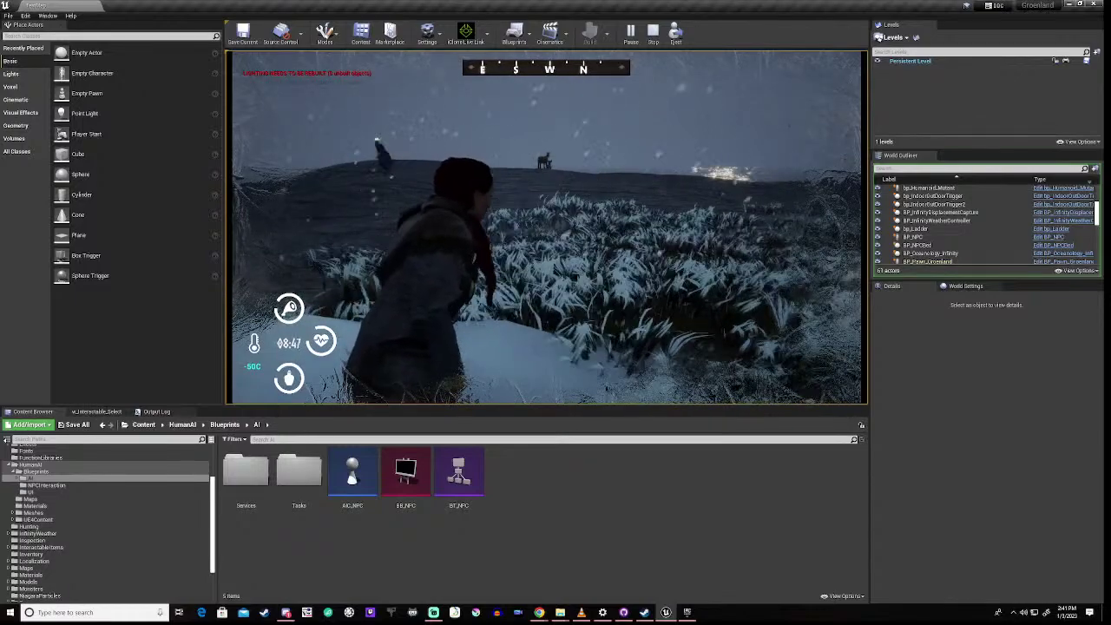
key("w")
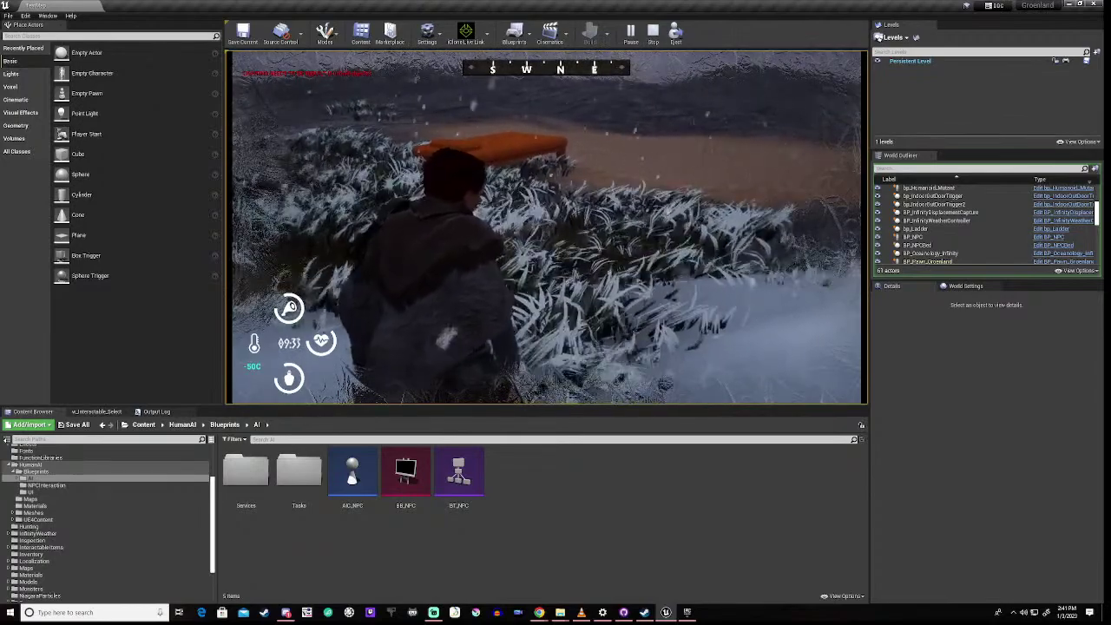
Minimize the Epic Games Launcher, select BP_NPC among the running level's actors and examine its hunger, mesh and transform properties
key("alt+Tab")
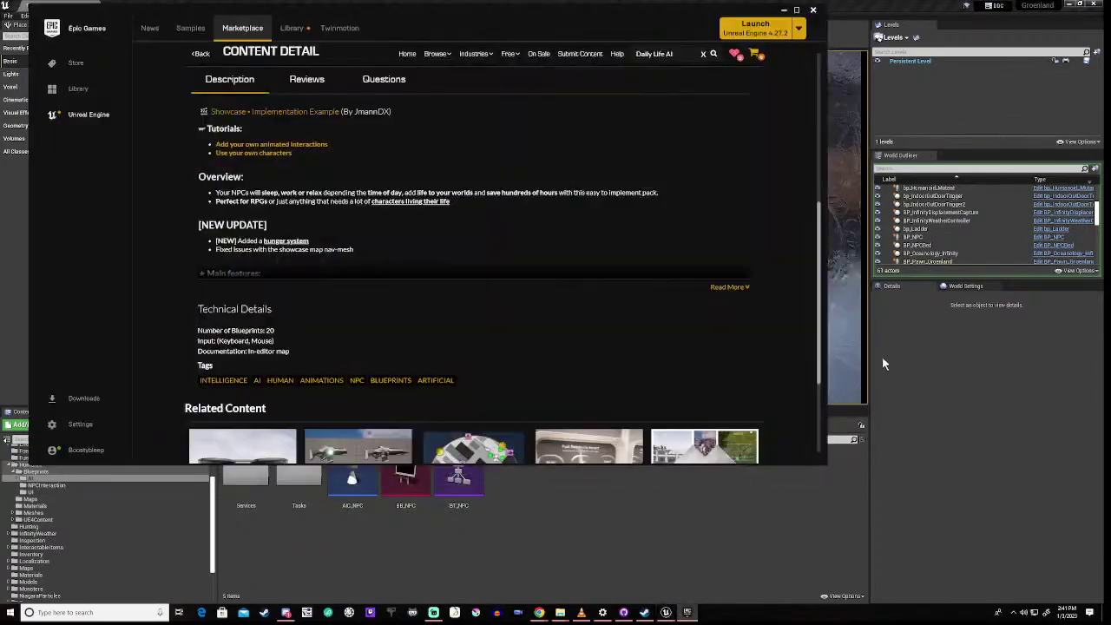
left_click(784, 10)
scroll(936, 247, "down", 3)
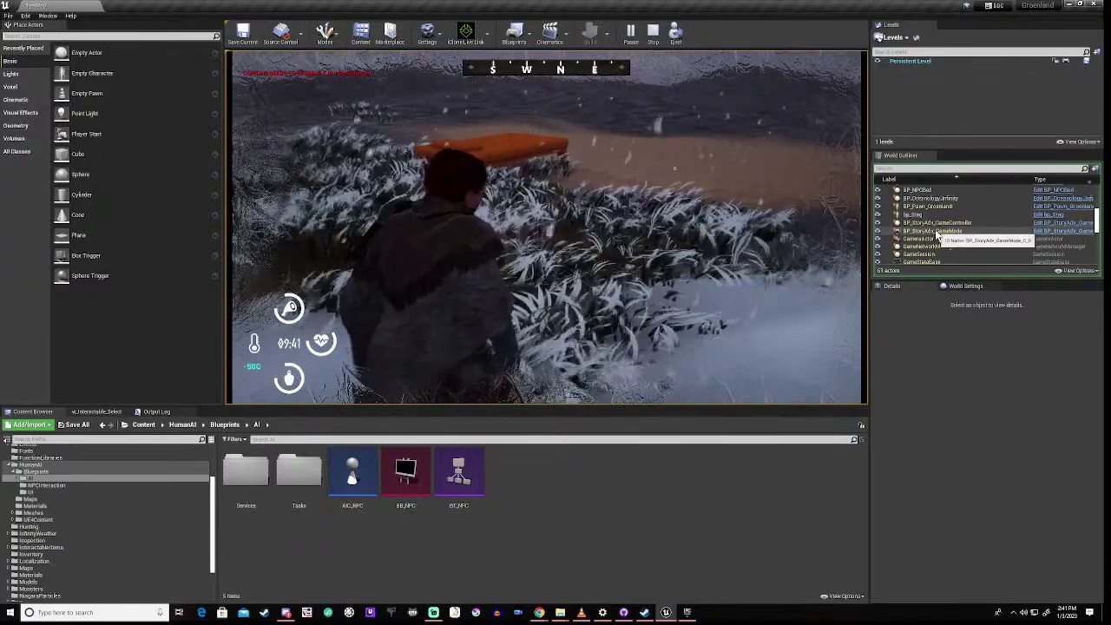
scroll(935, 231, "down", 6)
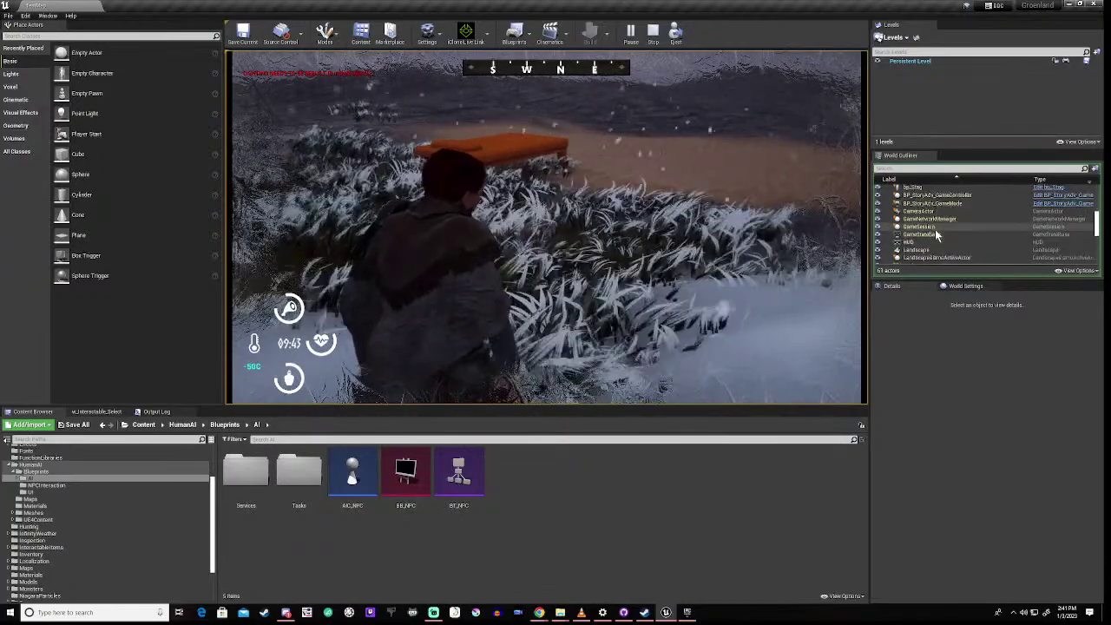
scroll(936, 233, "down", 6)
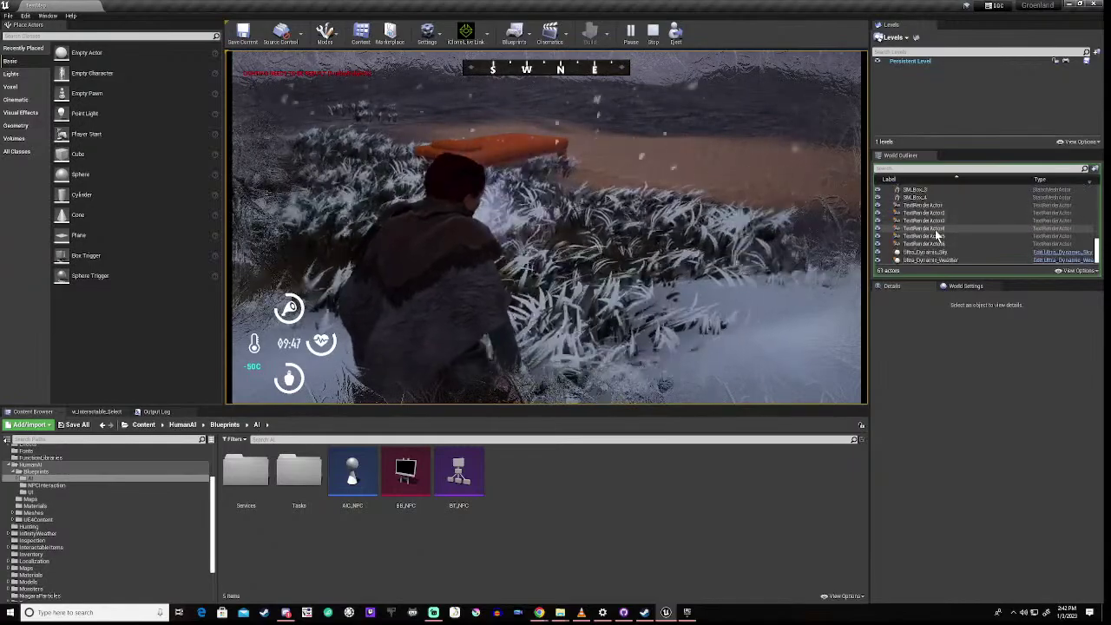
scroll(929, 239, "up", 10)
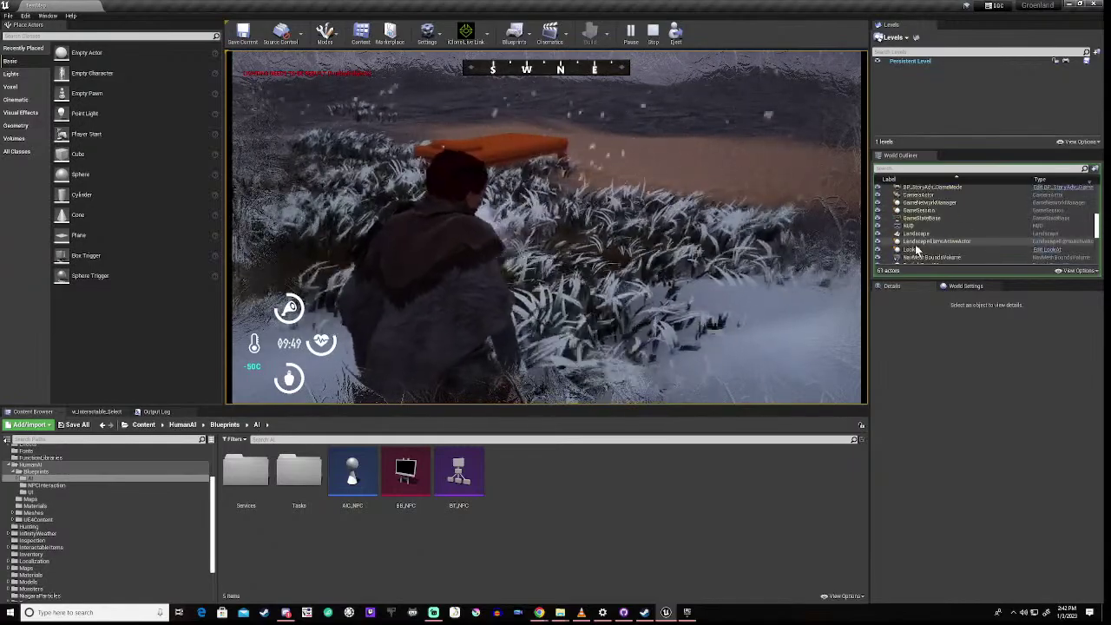
scroll(920, 243, "up", 3)
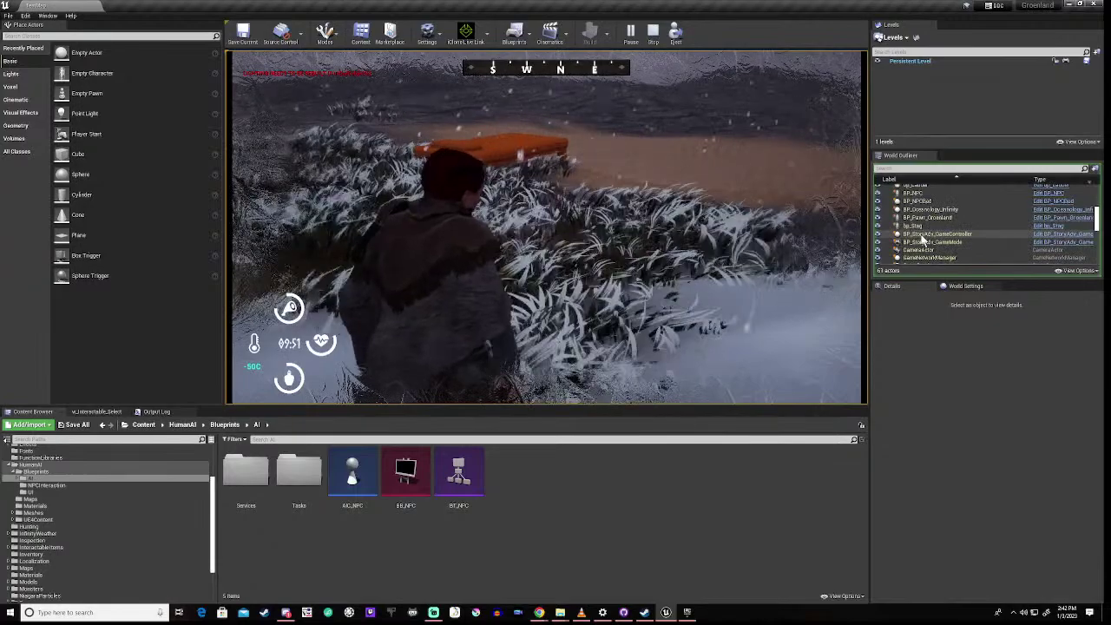
scroll(920, 243, "up", 3)
scroll(914, 252, "down", 1)
left_click(920, 220)
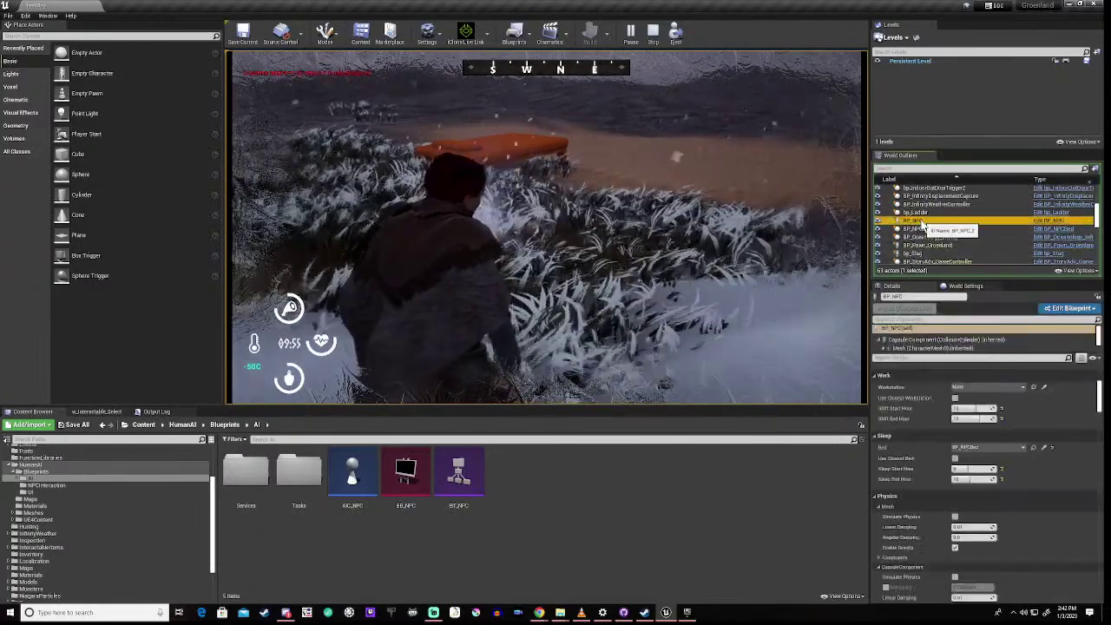
scroll(1023, 423, "up", 5)
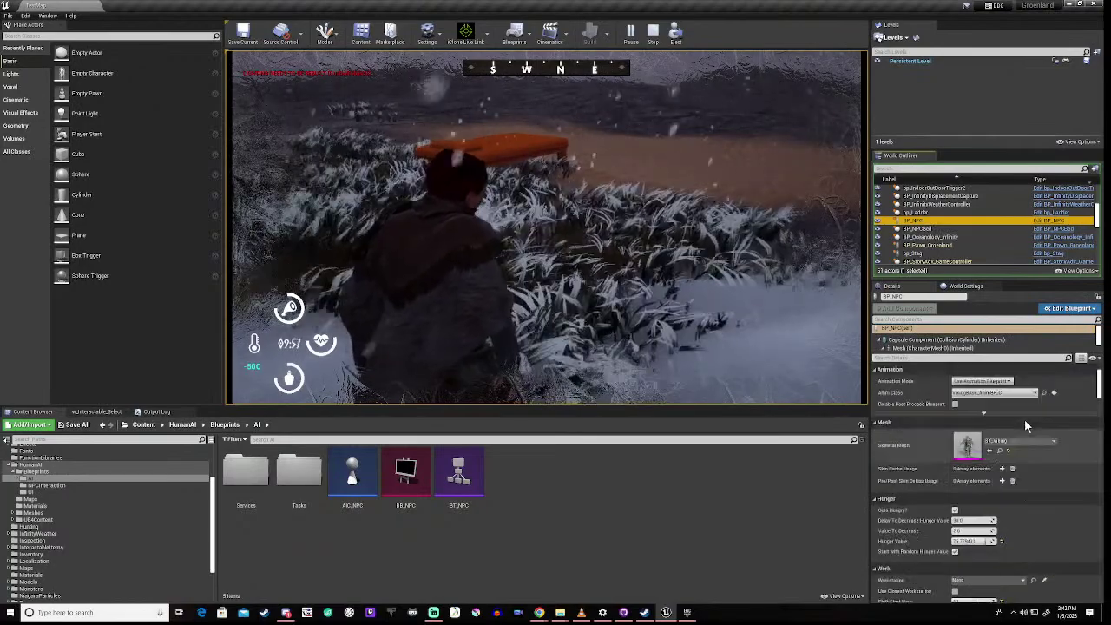
scroll(1024, 420, "up", 2)
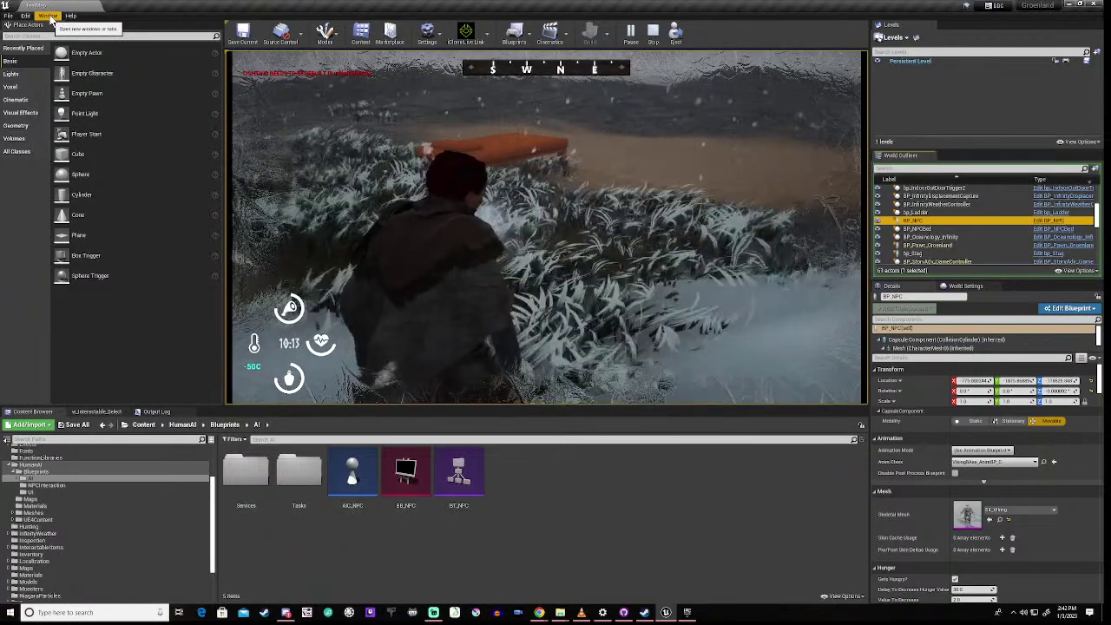
Set the editor's application scale to 1.3 in the Widget Reflector and close that window
left_click(47, 16)
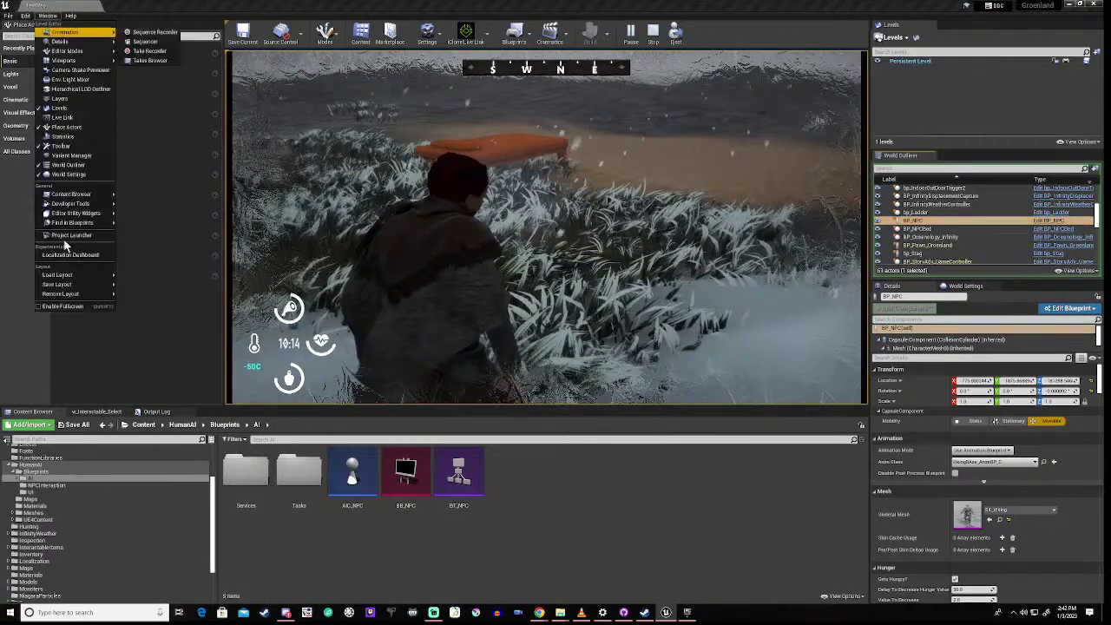
mouse_move(91, 206)
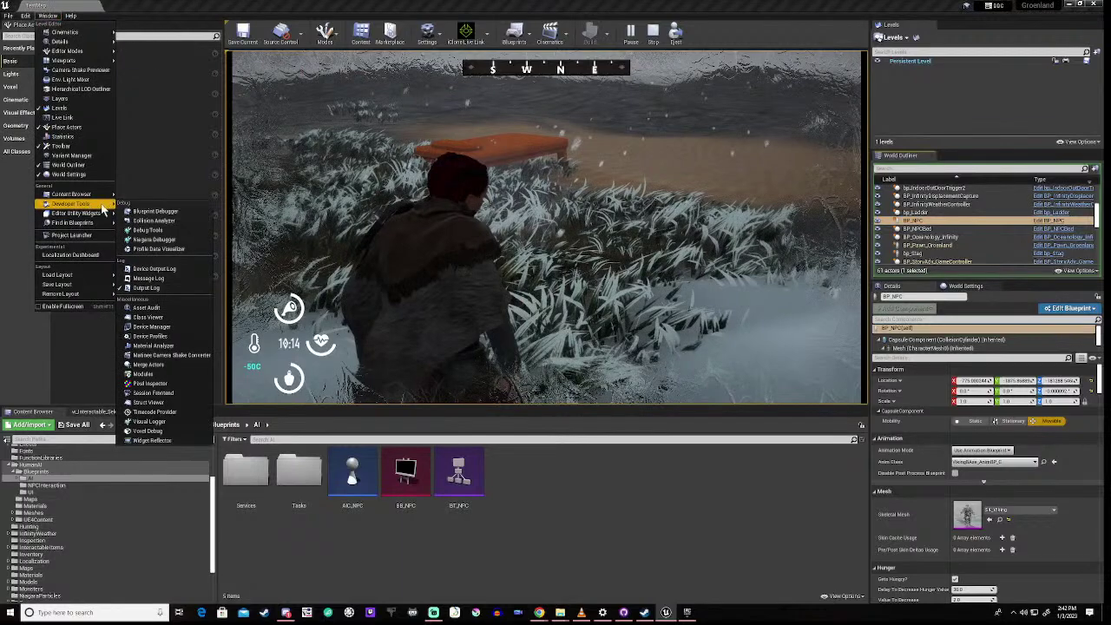
left_click(151, 441)
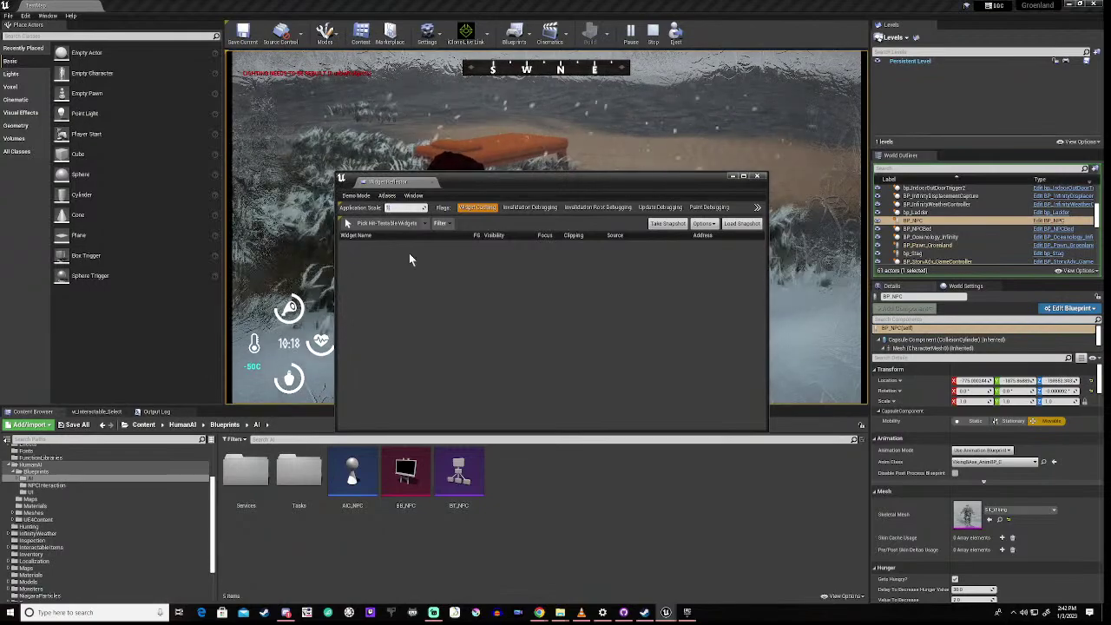
type("1.3")
key("Return")
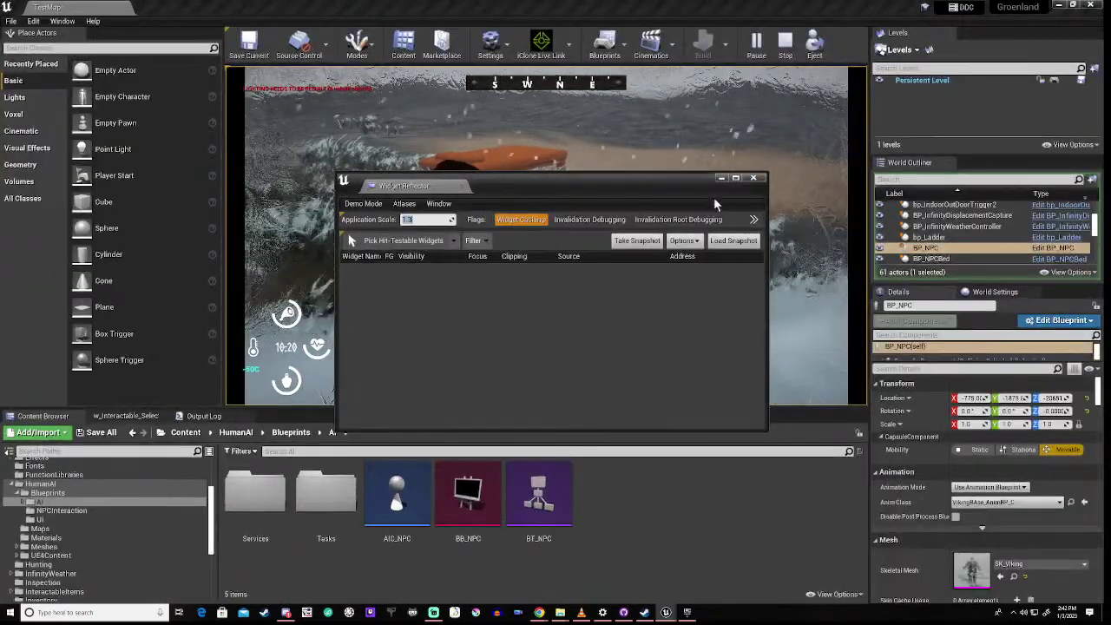
left_click(753, 178)
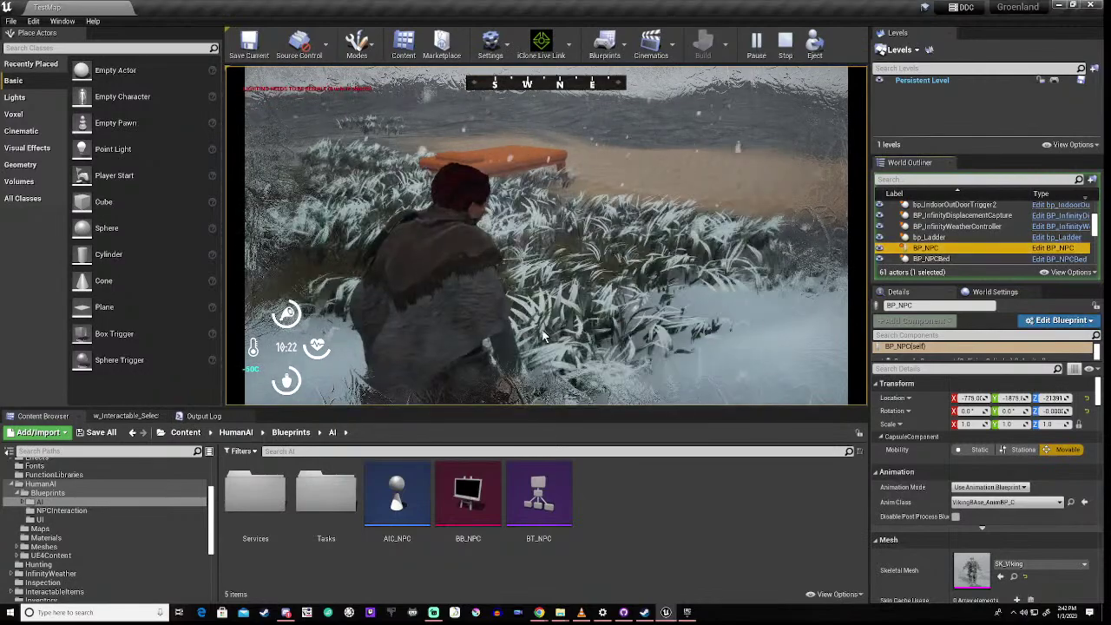
Stop the play session and open the HumanAI content folder
left_click(789, 45)
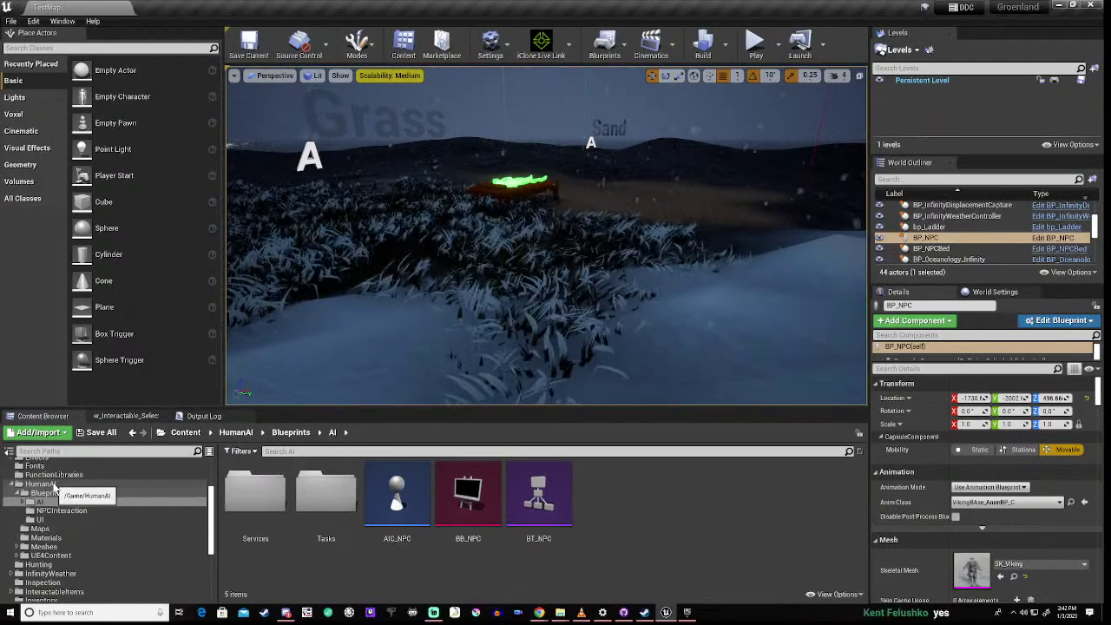
left_click(44, 484)
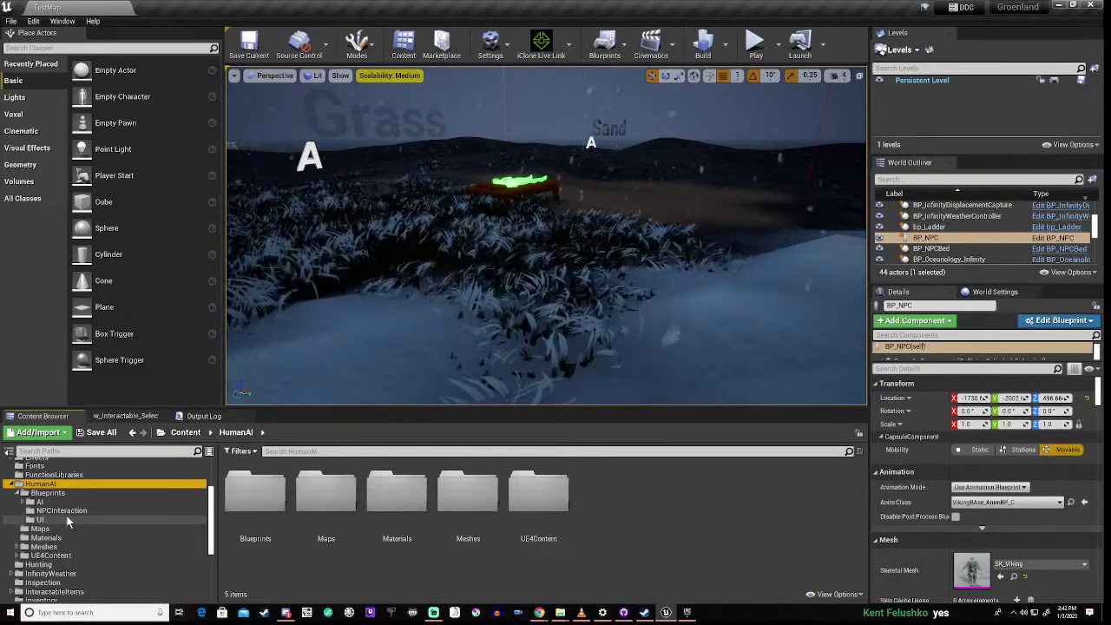
scroll(63, 523, "up", 3)
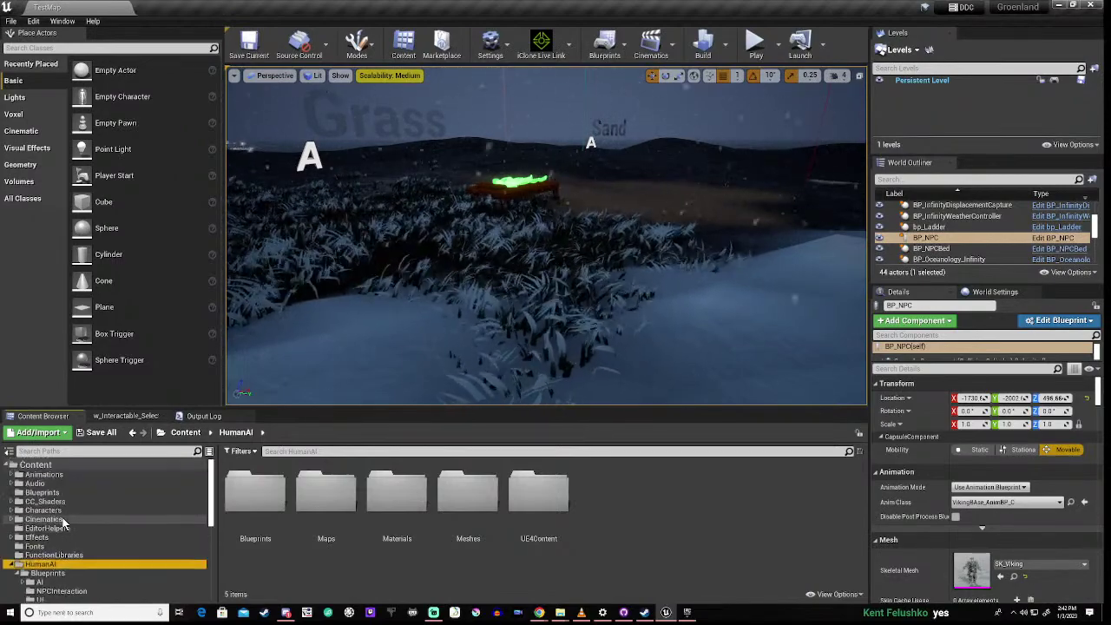
Expand the Characters content folder and examine the contents of its Viking and VikingMain subfolders
left_click(11, 512)
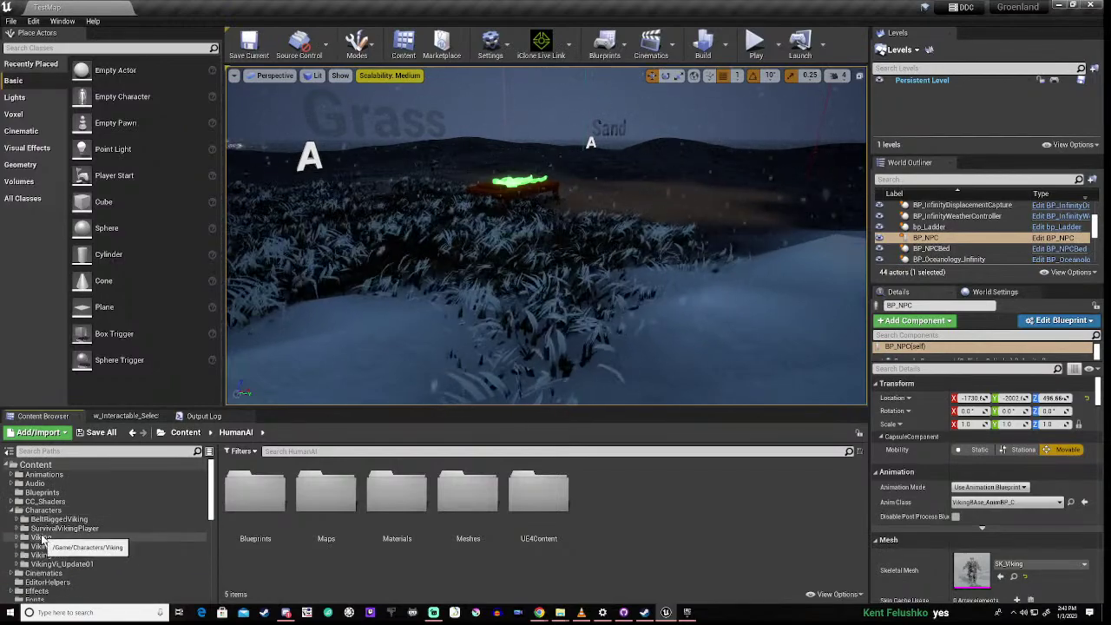
left_click(41, 538)
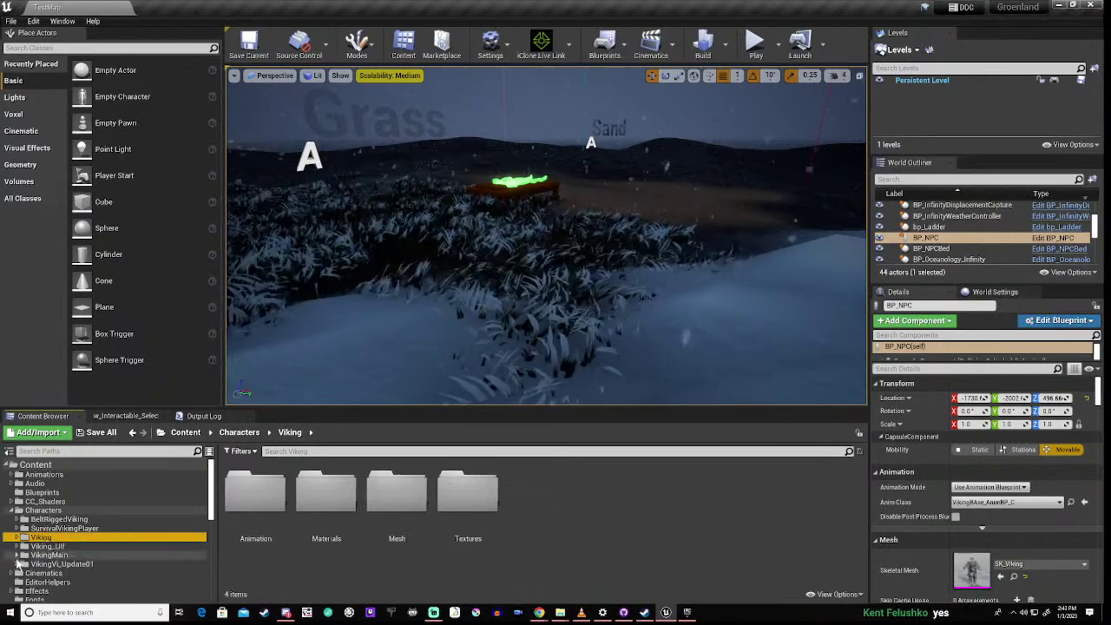
left_click(44, 556)
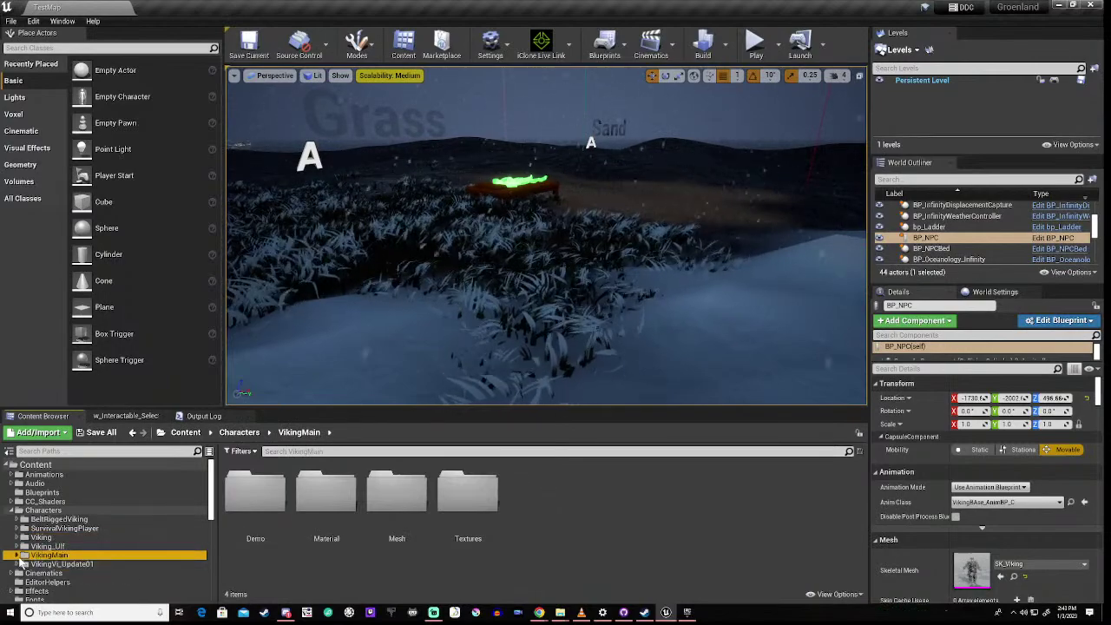
left_click(18, 556)
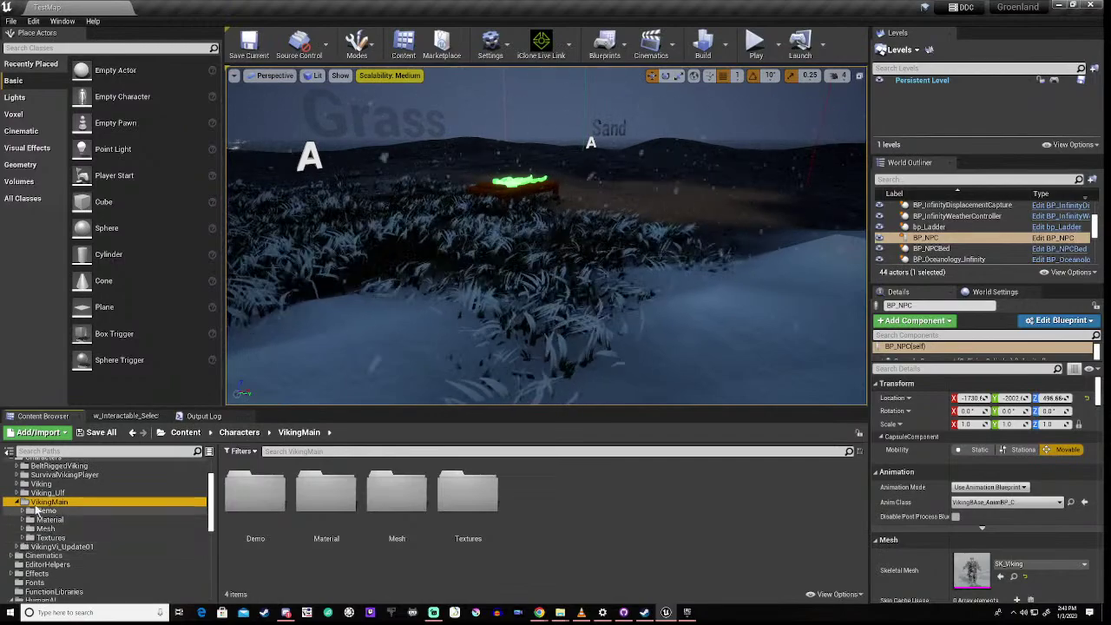
left_click(21, 503)
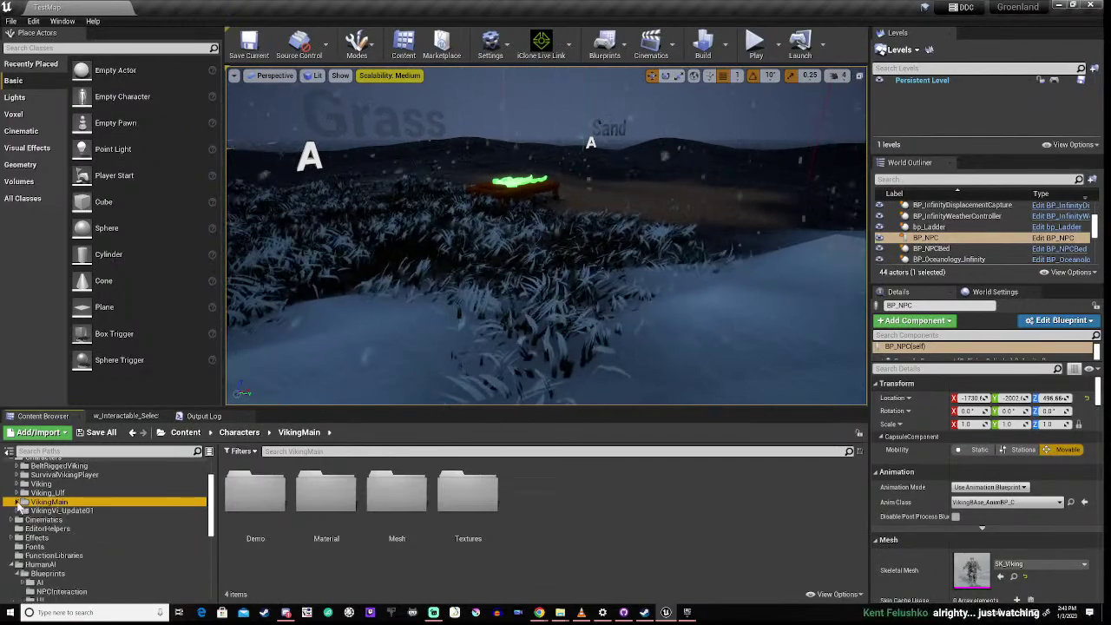
scroll(19, 506, "up", 1)
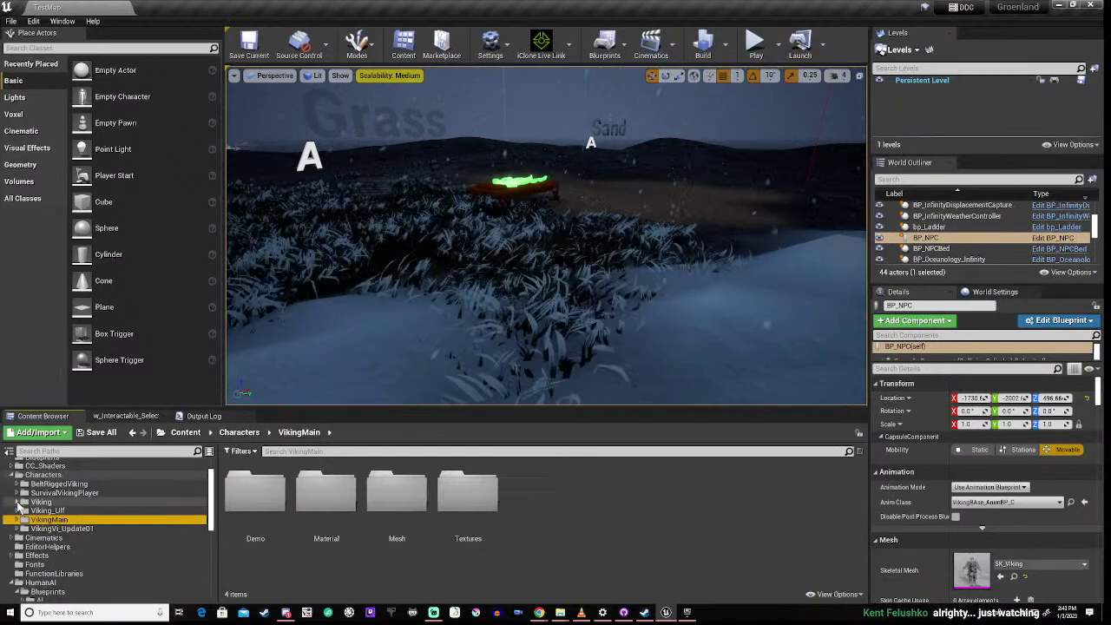
Examine the Blueprints folder under HumanAI and expand the neighbouring Meshes folder
scroll(19, 521, "down", 5)
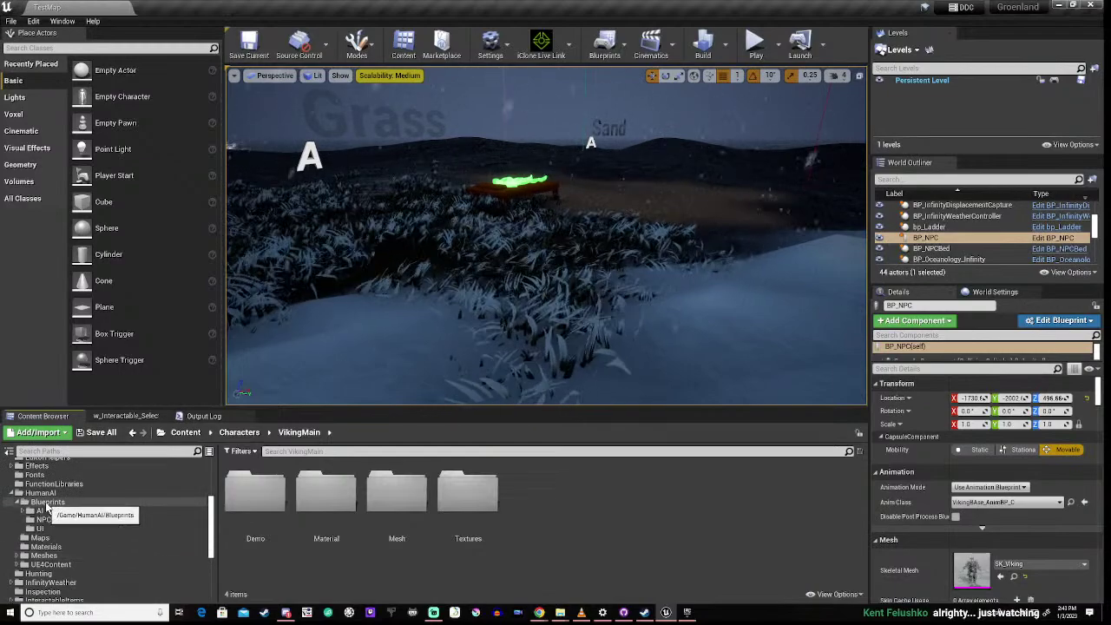
left_click(48, 504)
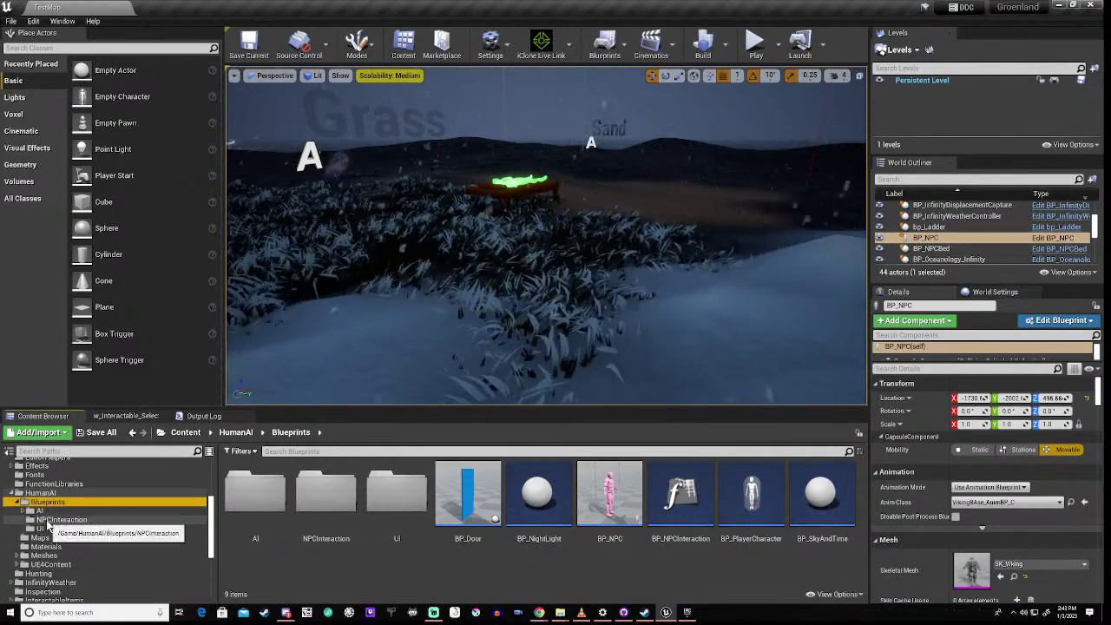
scroll(48, 525, "down", 1)
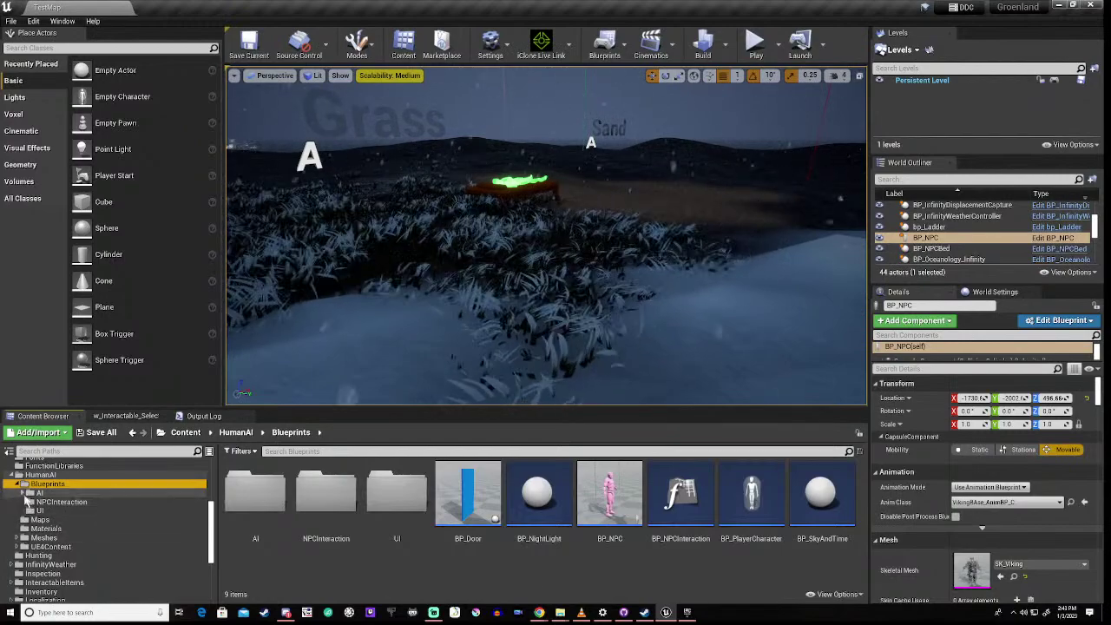
left_click(25, 493)
left_click(24, 493)
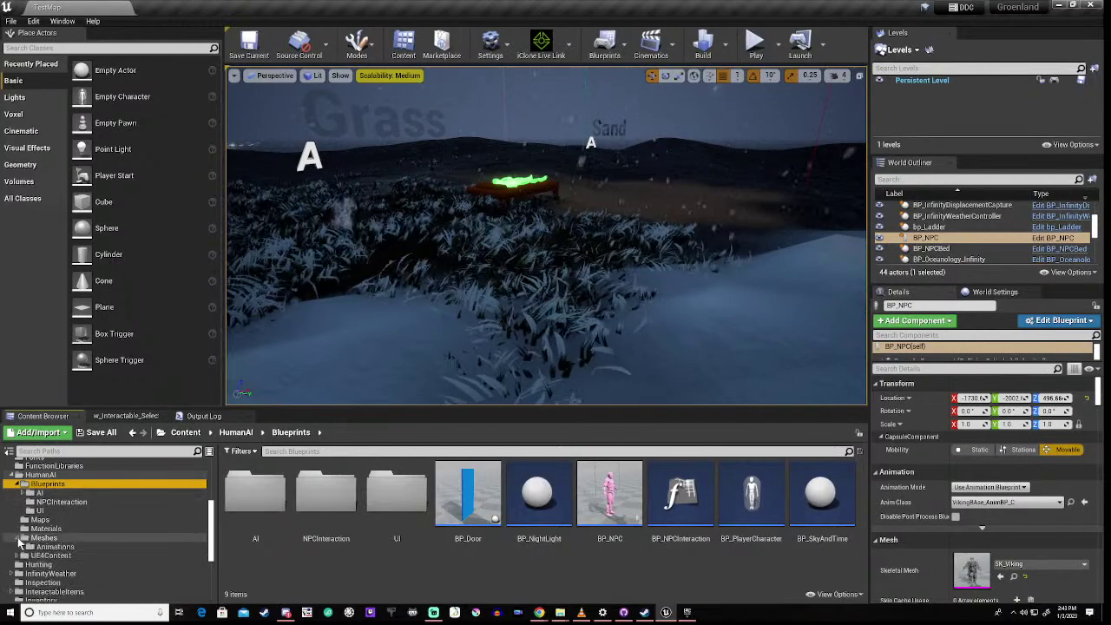
Open the Animations folder under HumanAI/Meshes and look through its animation sequences and montages
left_click(48, 547)
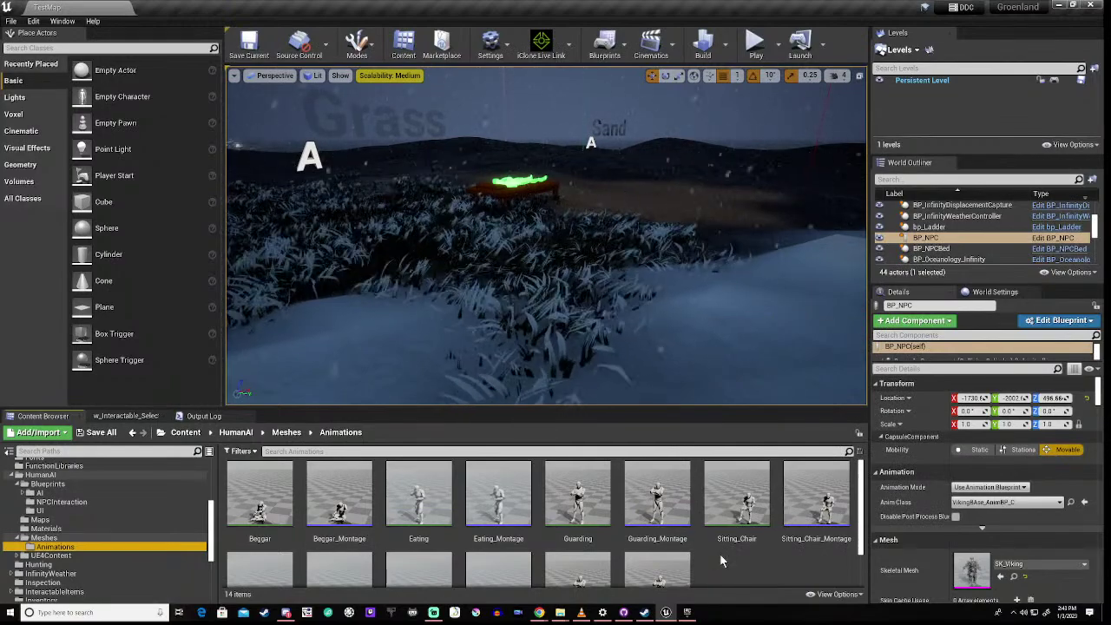
scroll(721, 556, "down", 2)
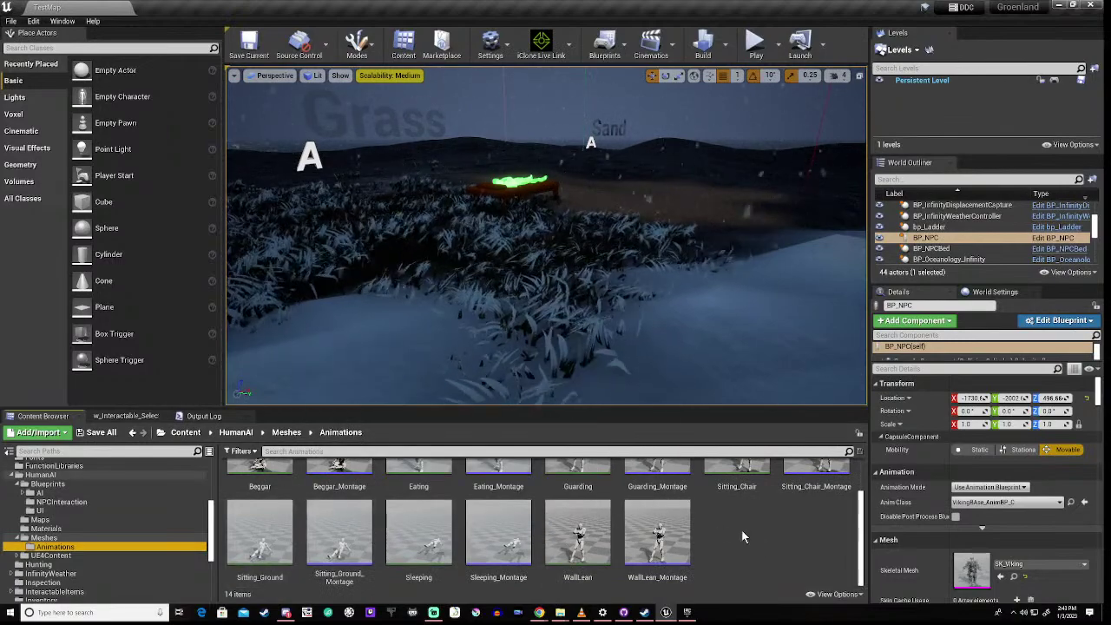
scroll(742, 538, "up", 2)
scroll(740, 529, "down", 1)
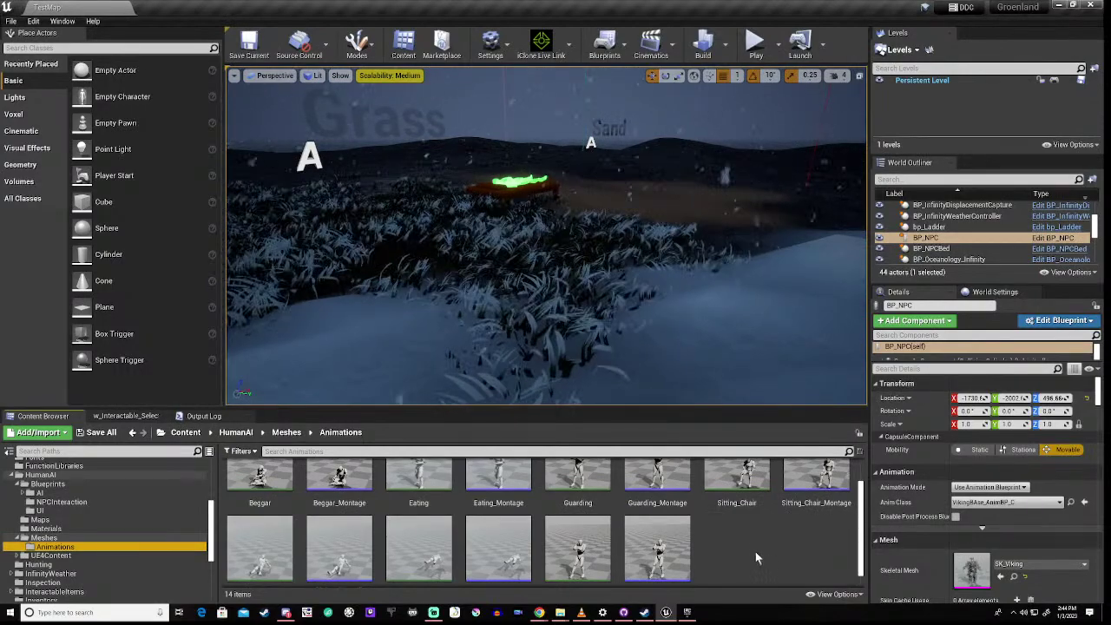
scroll(784, 565, "up", 1)
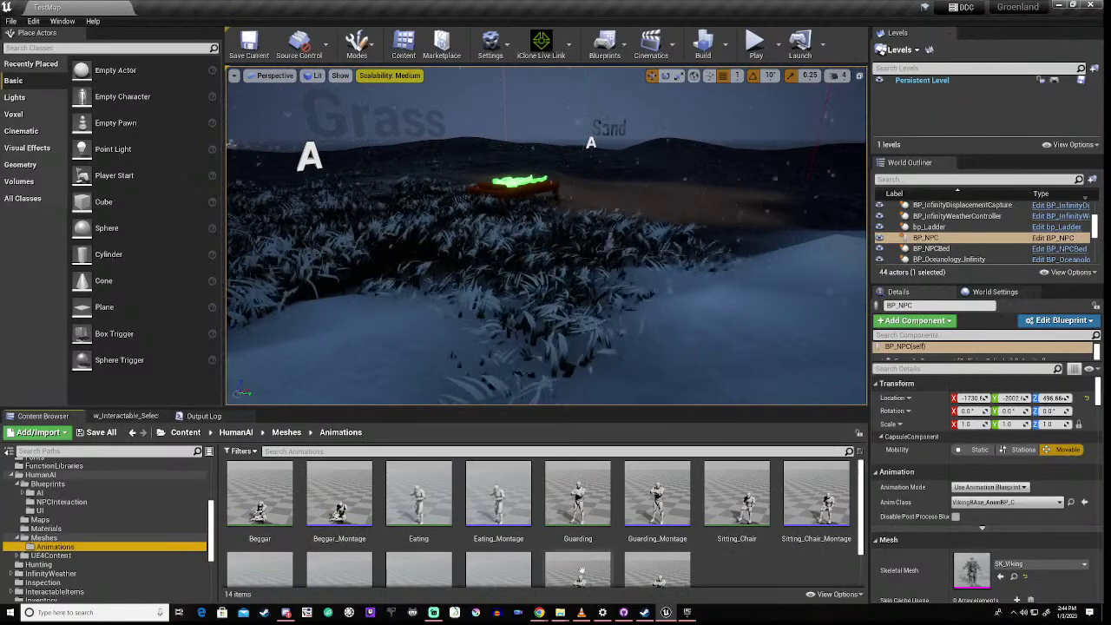
Duplicate and retarget all HumanAI animations, from Beggar to WallLean_Montage, to SK_Viking_Skeleton with the default retarget options
left_click(260, 495)
scroll(610, 553, "down", 1)
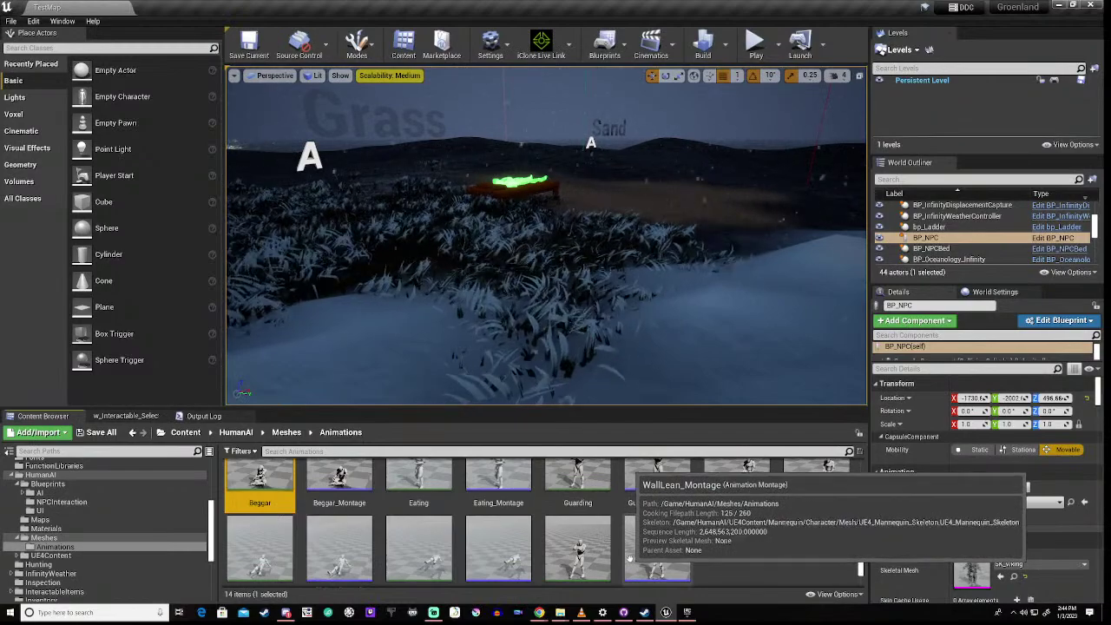
left_click(645, 552, "shift")
right_click(647, 553)
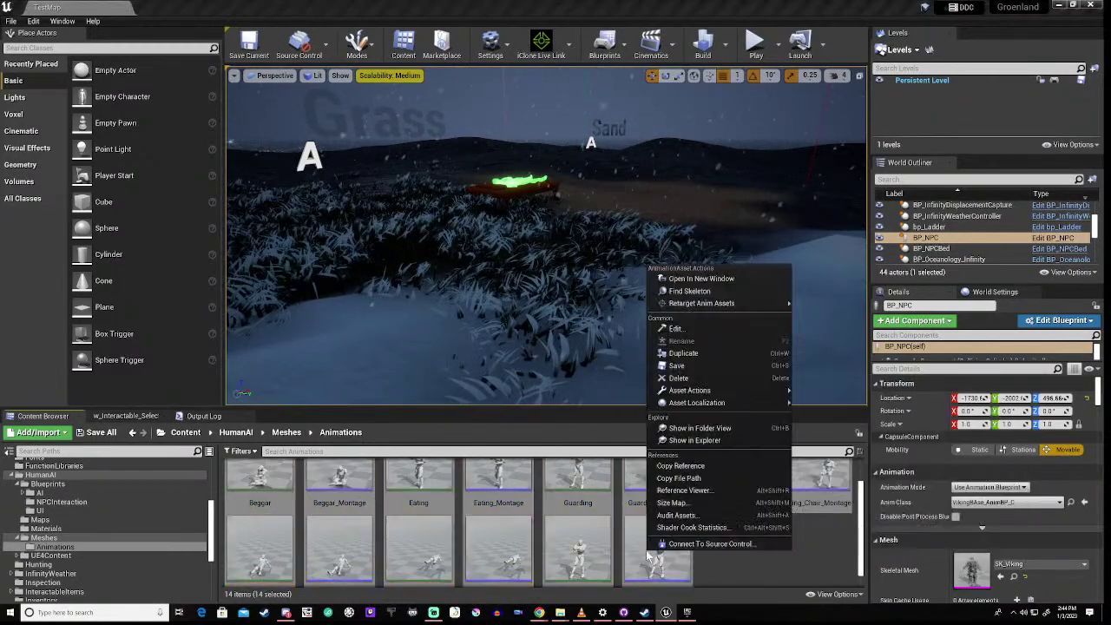
mouse_move(755, 303)
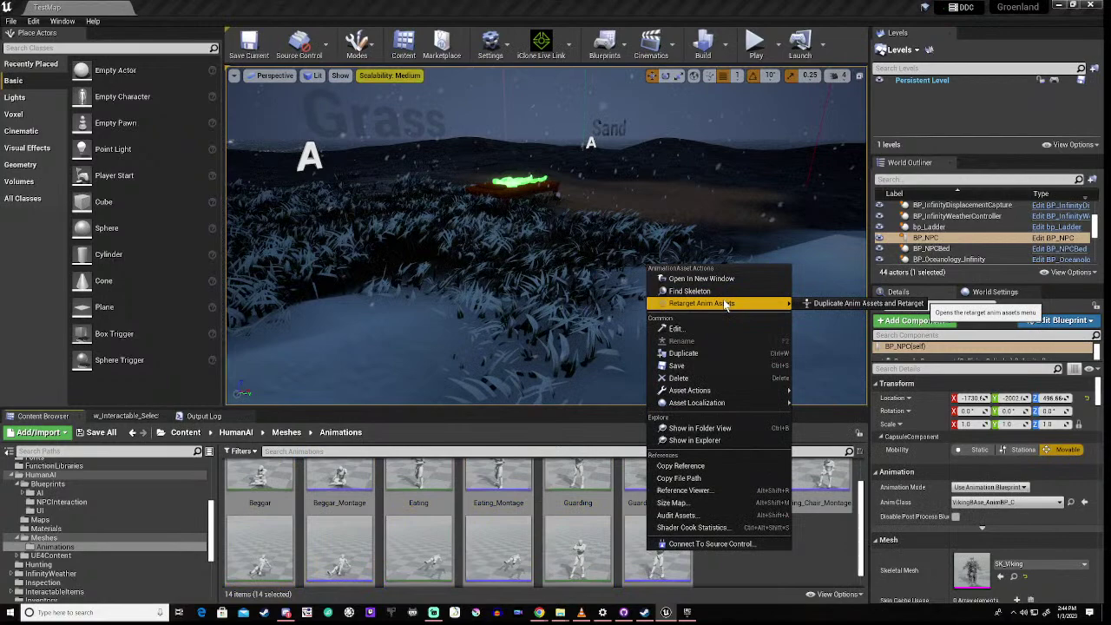
left_click(868, 304)
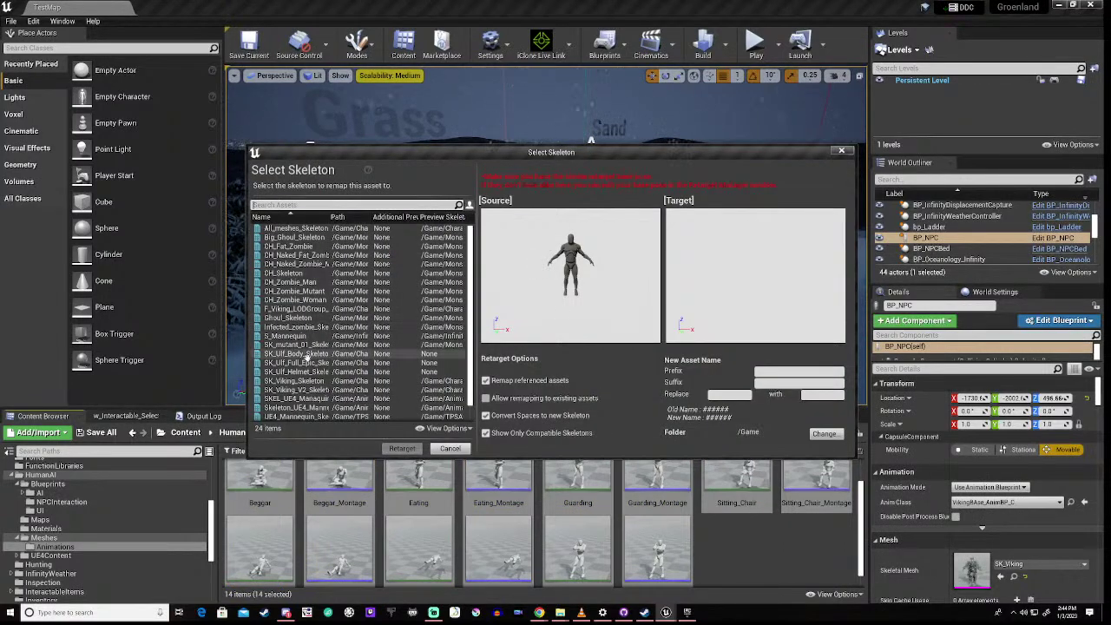
scroll(309, 357, "down", 1)
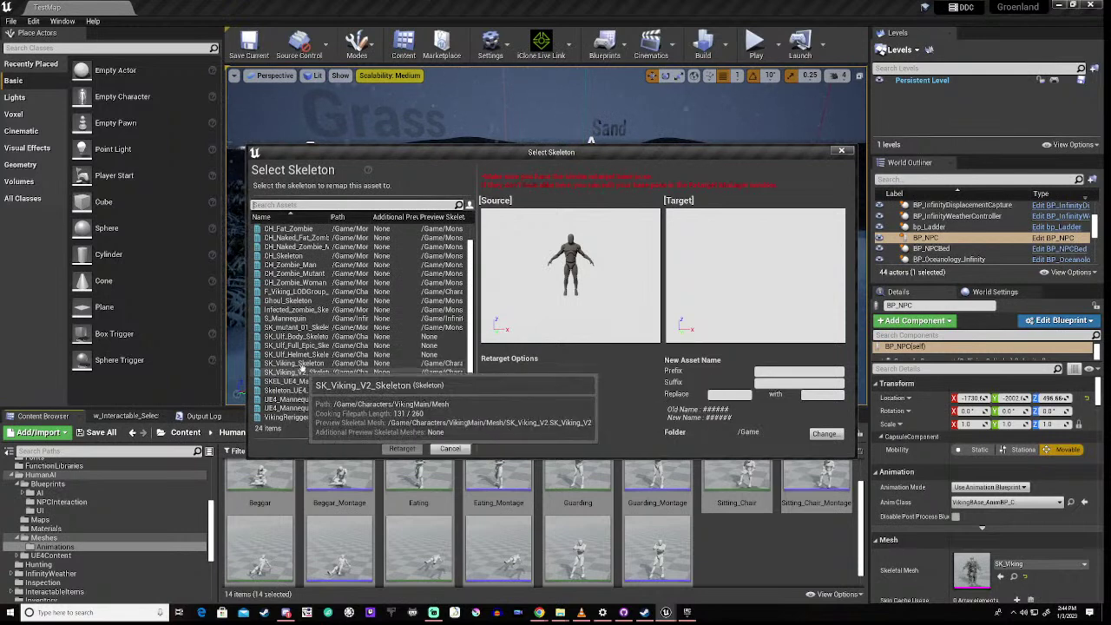
left_click(304, 365)
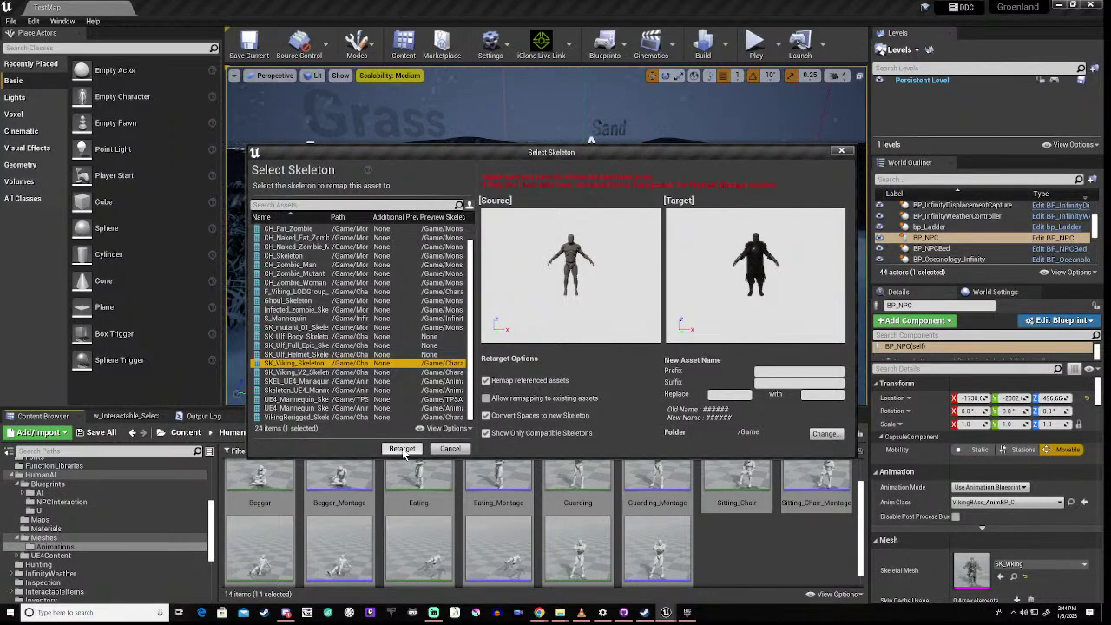
left_click(402, 449)
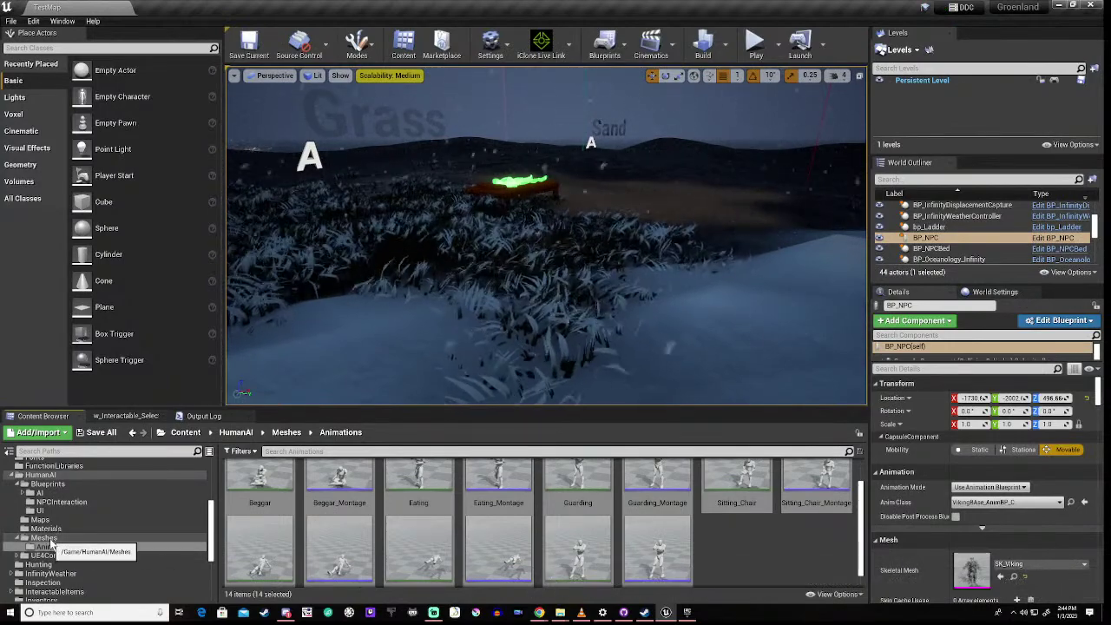
Create a new folder named VikingSkeletonAnimations inside HumanAI/Meshes/Animations
left_click(43, 538)
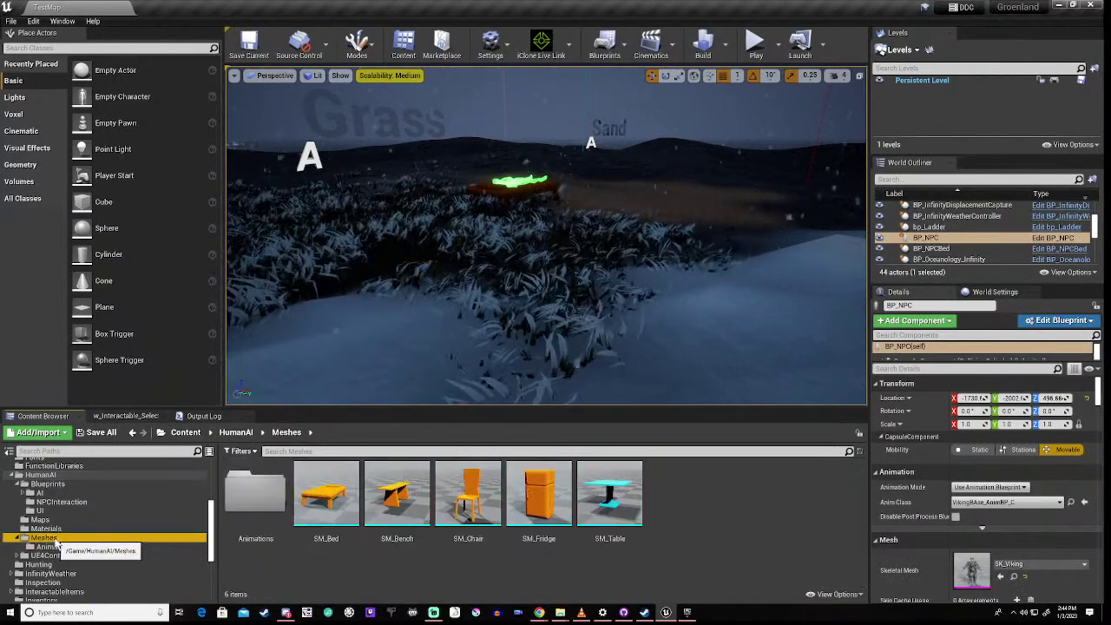
left_click(54, 547)
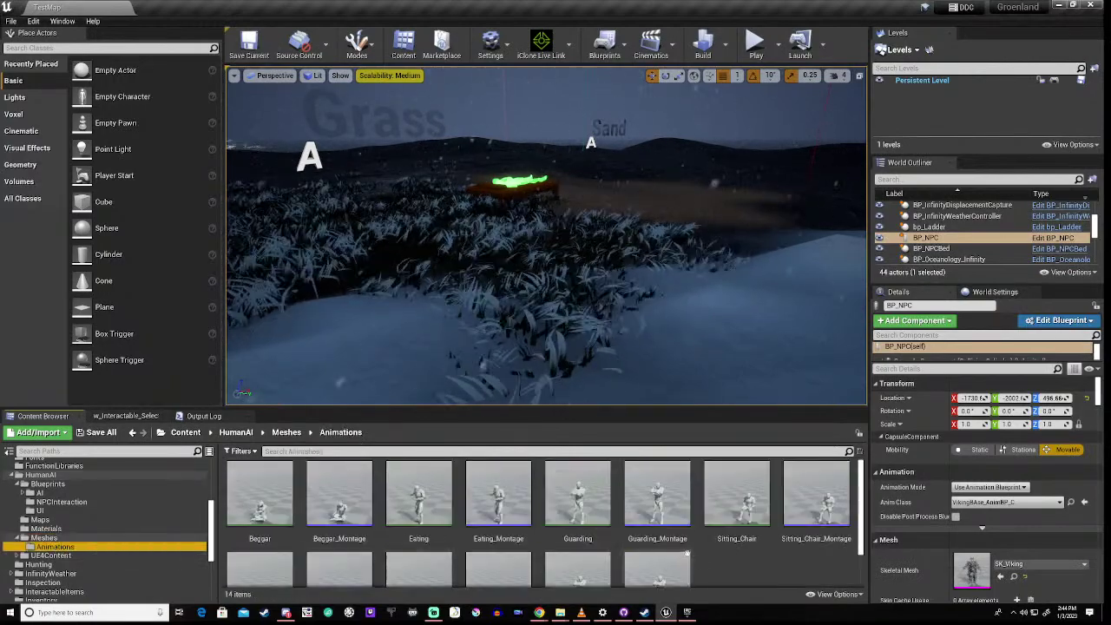
right_click(750, 568)
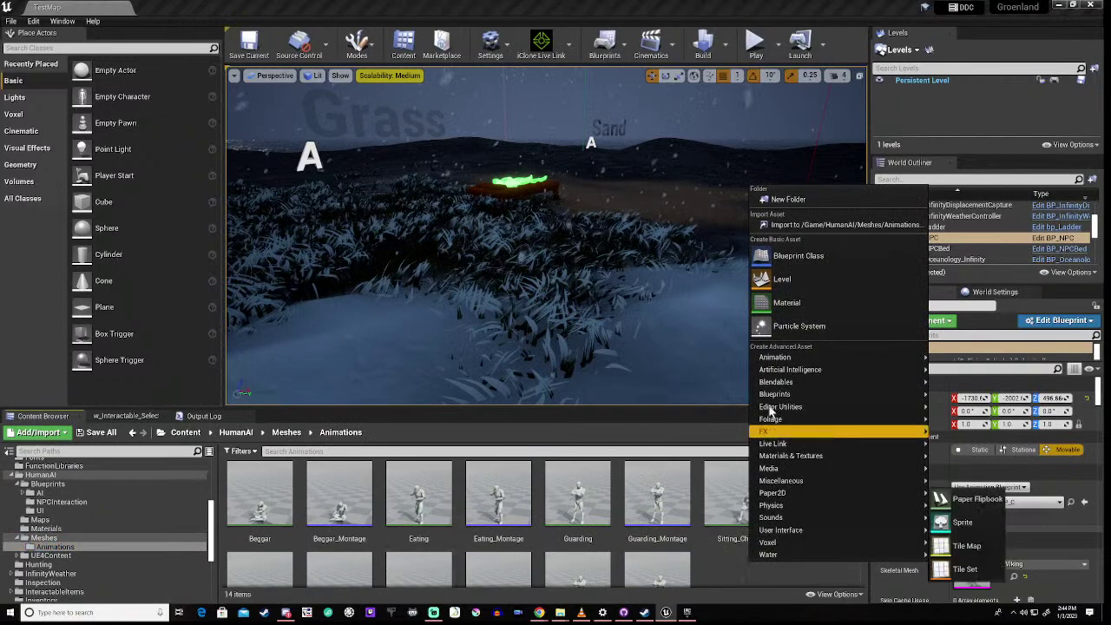
mouse_move(783, 363)
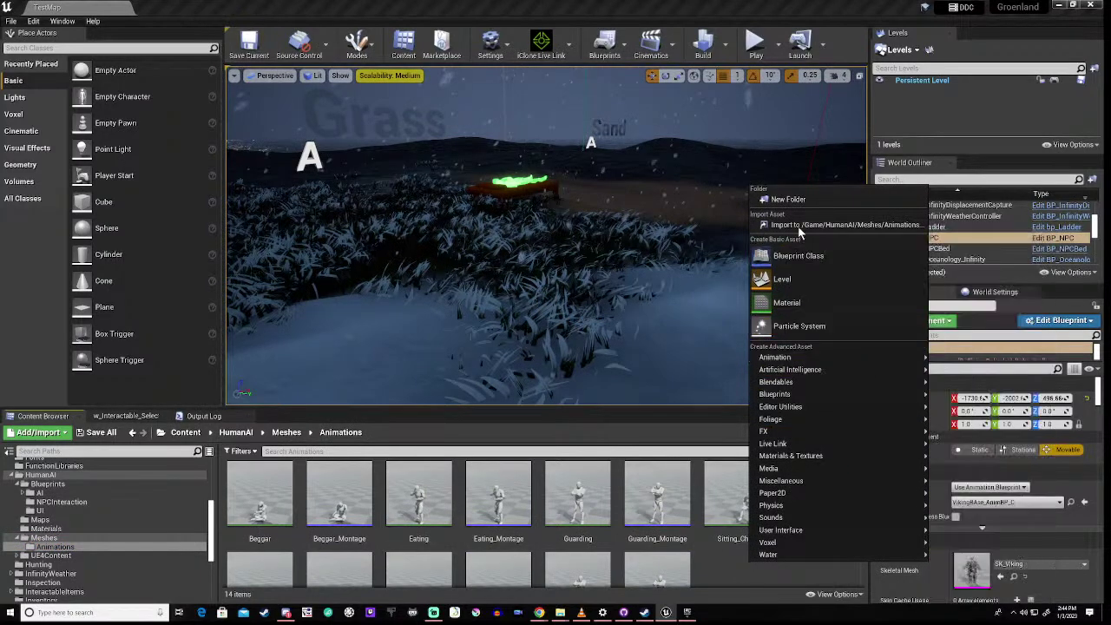
left_click(785, 198)
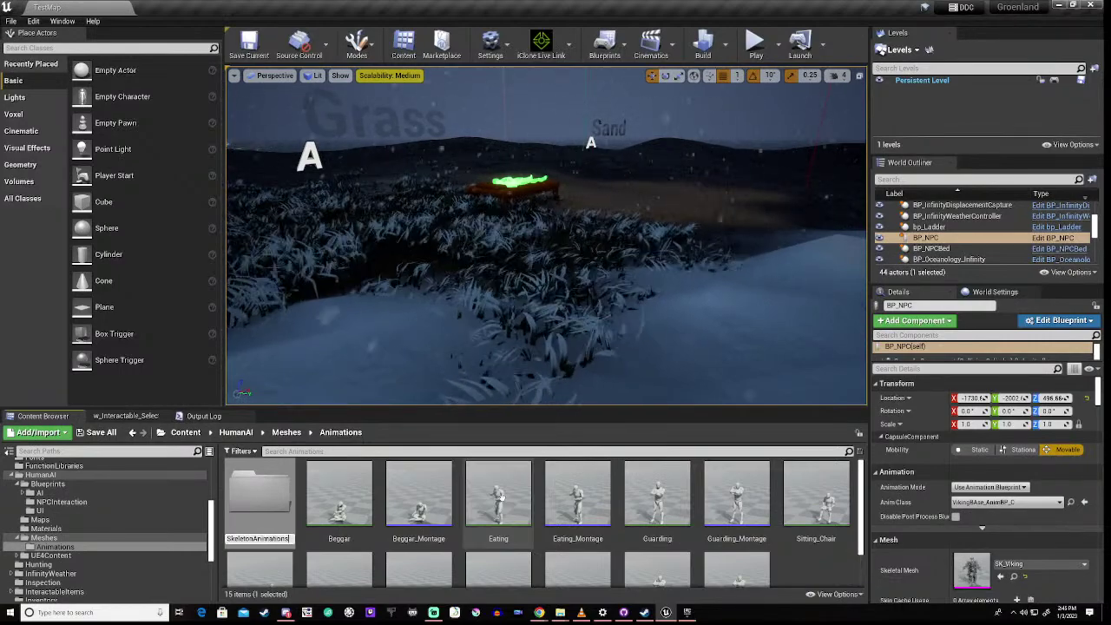
key("Return")
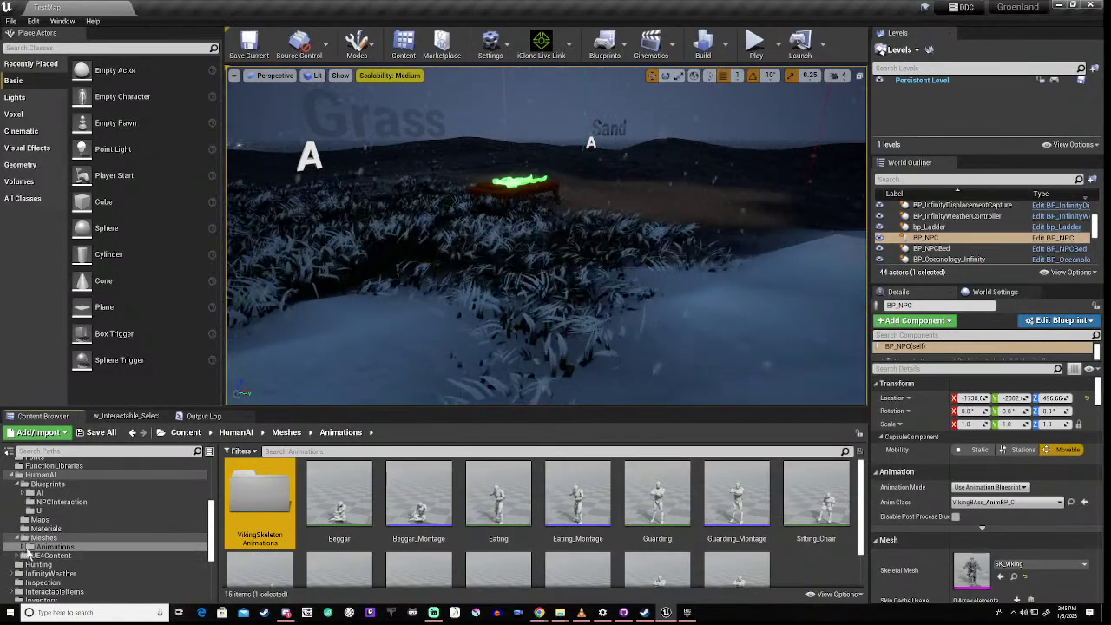
Move all retargeted animations and montages, from Beggar to WallLean_Montage, from the Content root into HumanAI/Meshes/Animations/VikingSkeletonAnimations
left_click(24, 547)
scroll(98, 526, "up", 5)
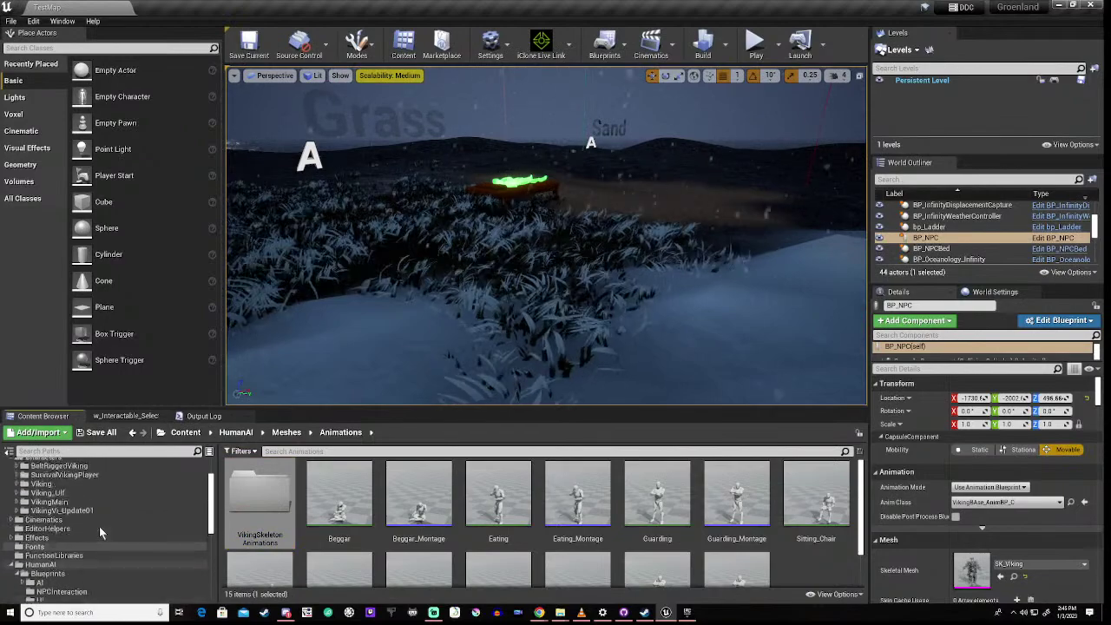
scroll(99, 527, "up", 2)
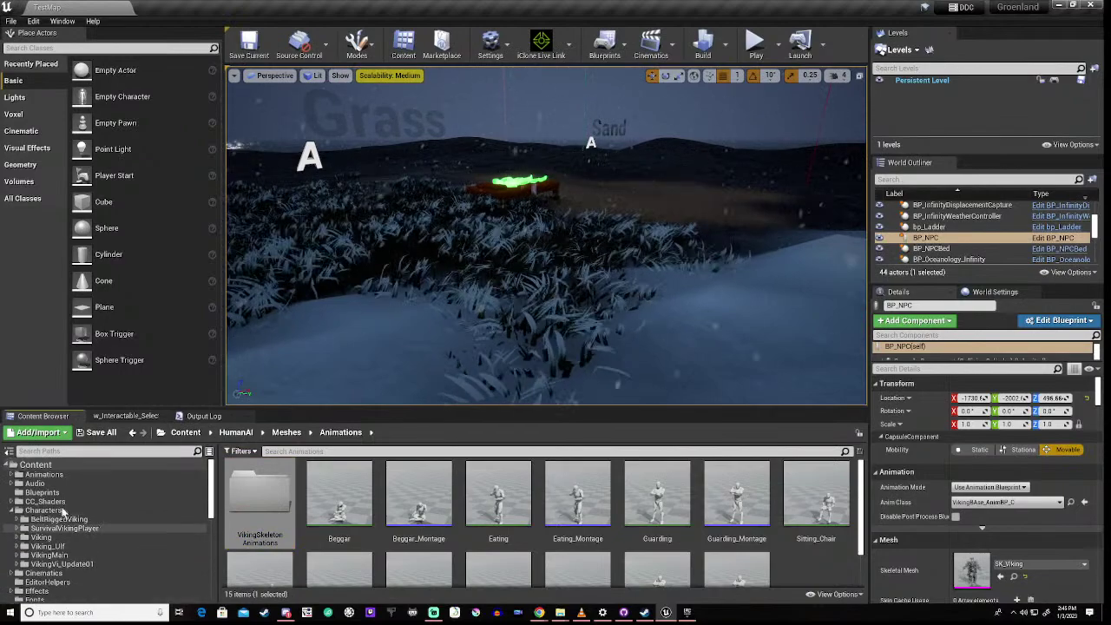
left_click(35, 465)
scroll(473, 551, "down", 6)
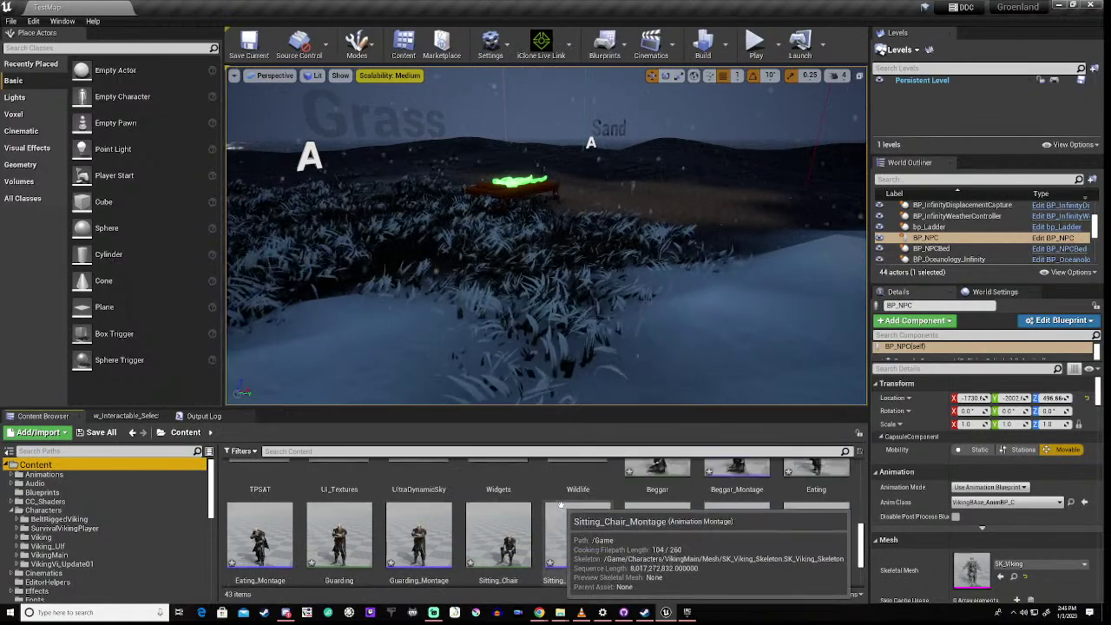
left_click(657, 470)
scroll(608, 508, "down", 1)
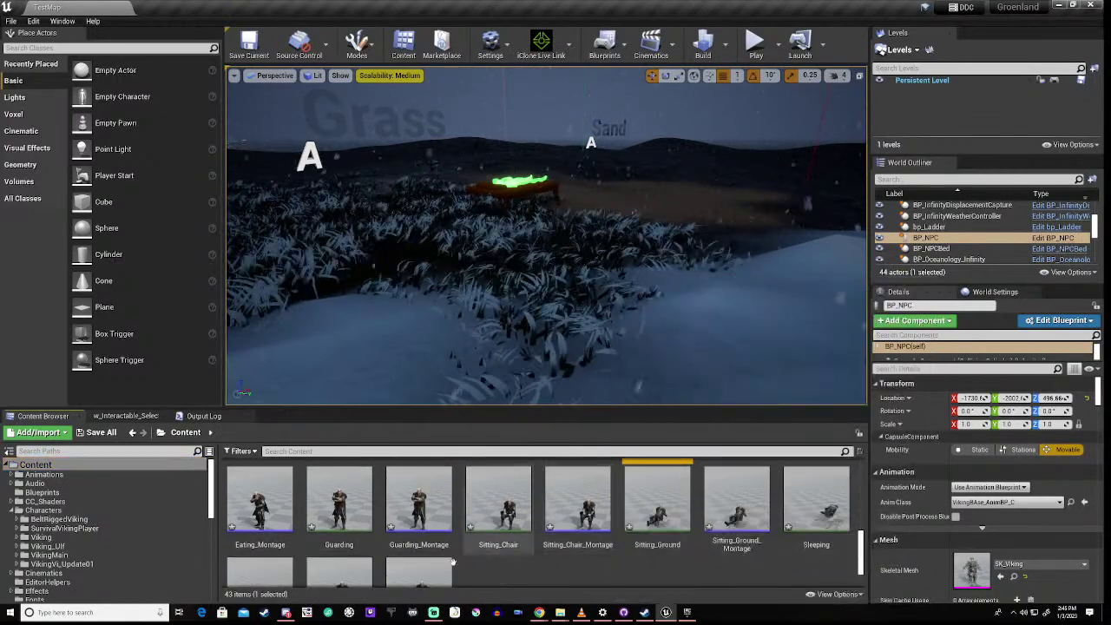
left_click(418, 573, "shift")
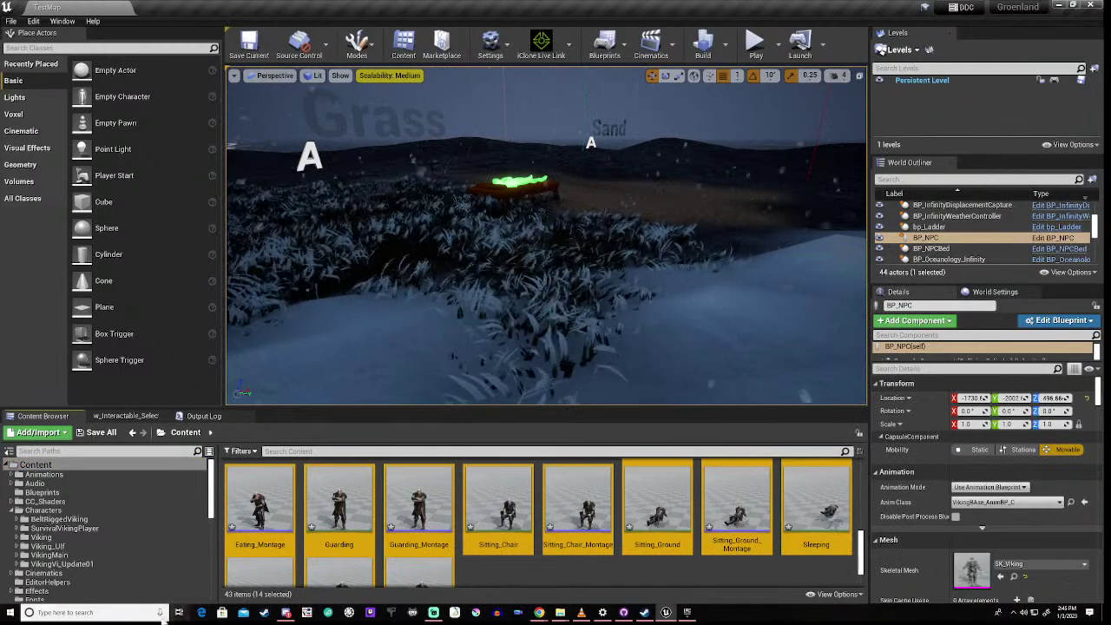
scroll(80, 545, "down", 4)
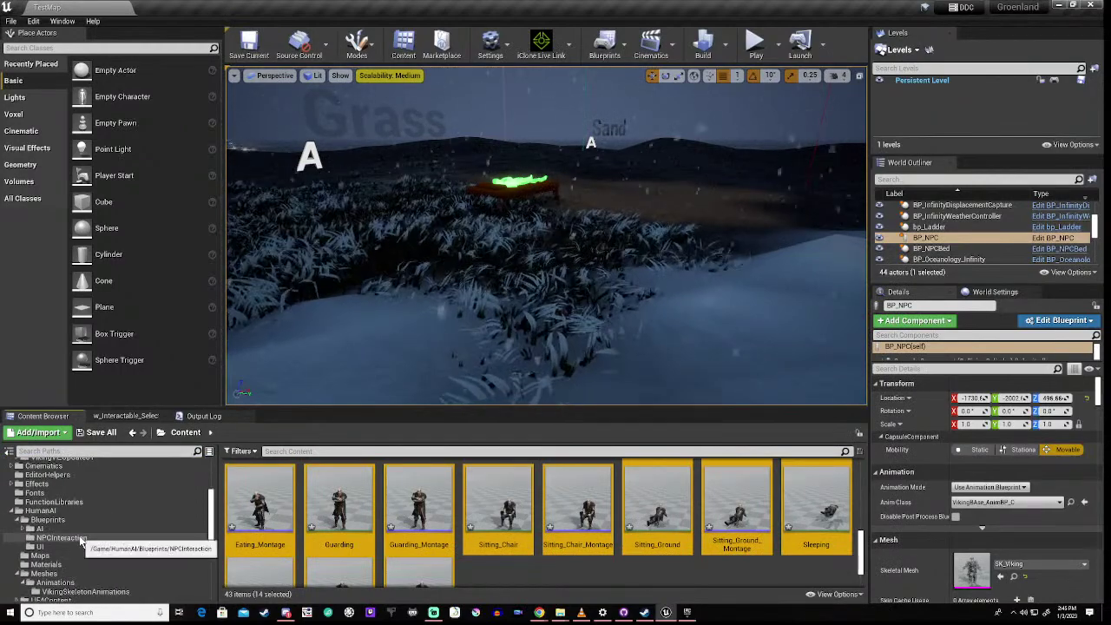
scroll(80, 539, "down", 3)
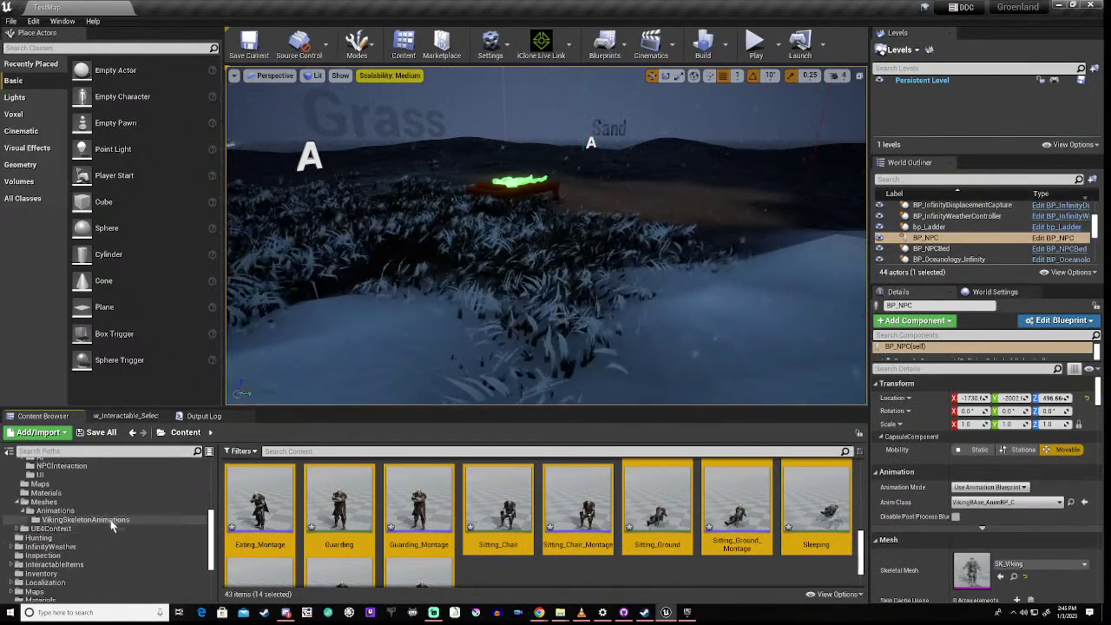
left_click_drag(261, 501, 135, 520)
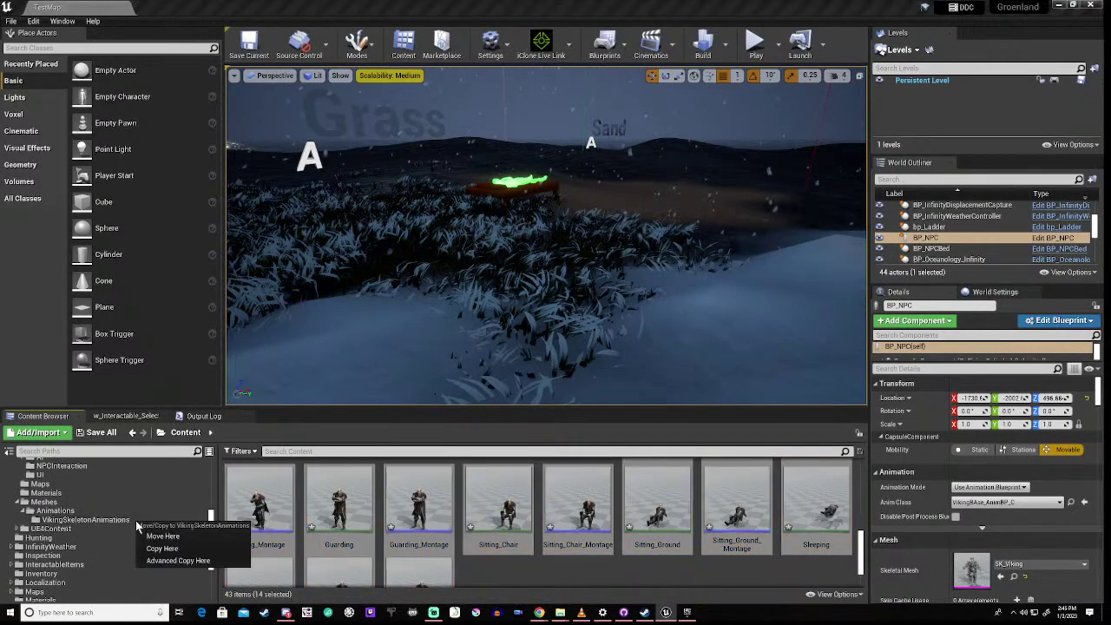
left_click(150, 536)
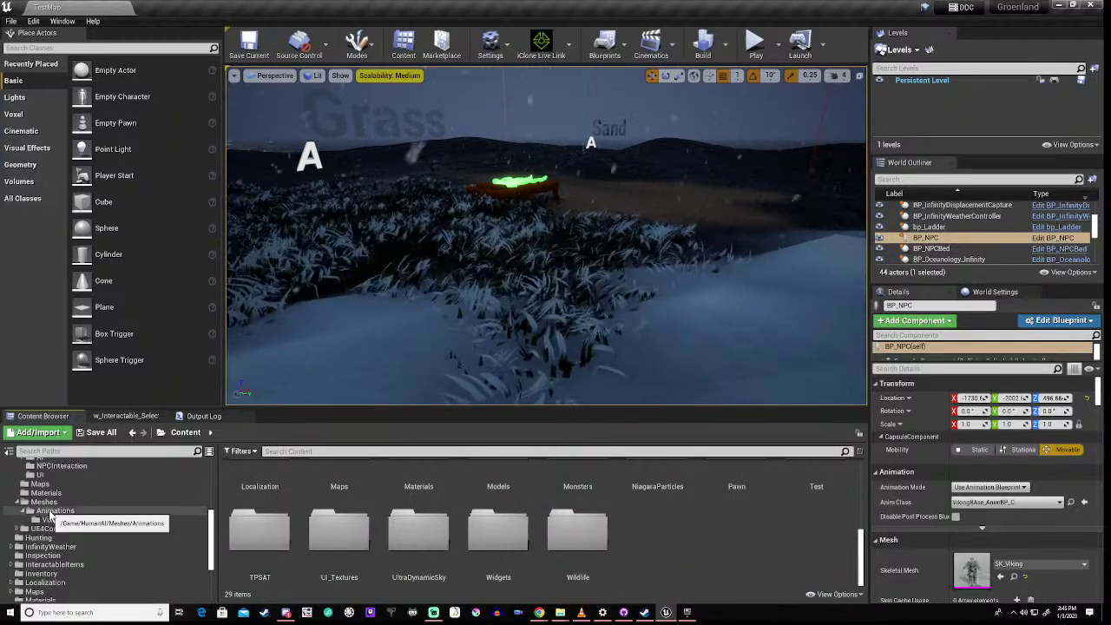
Open the BTTask_Sleep blueprint from the HumanAI/Blueprints/AI/Tasks folder
scroll(52, 517, "up", 1)
scroll(52, 516, "up", 1)
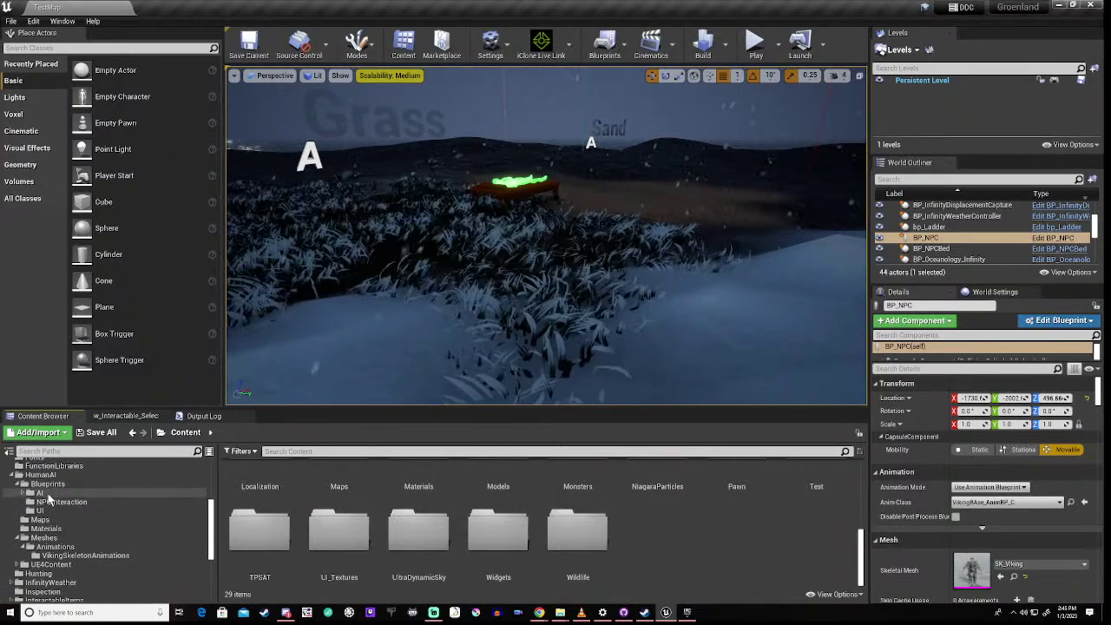
left_click(40, 493)
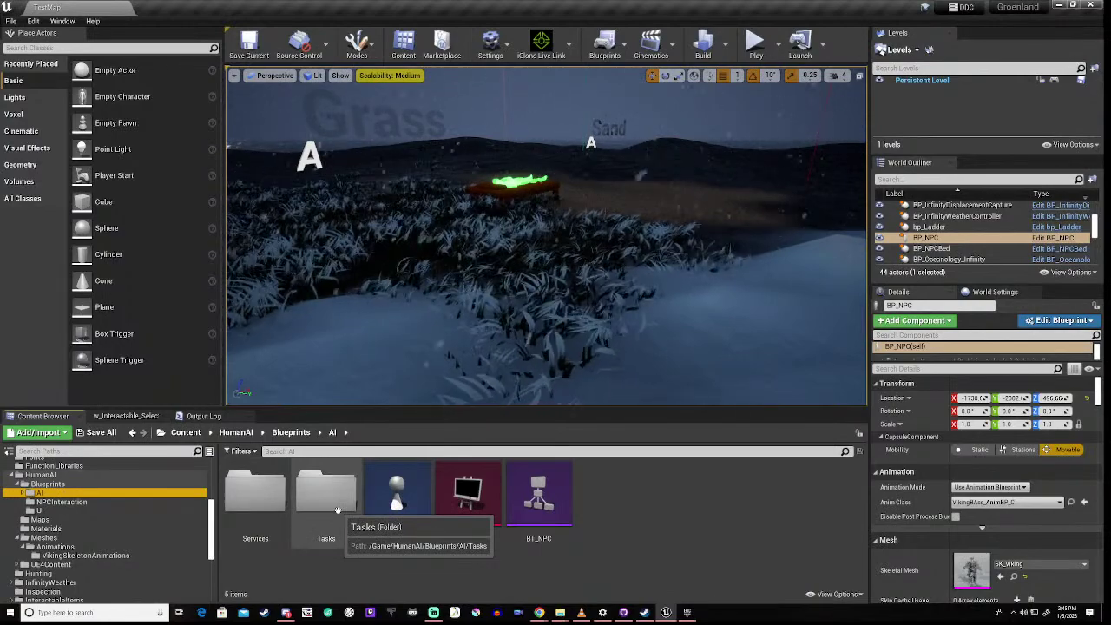
double_click(337, 509)
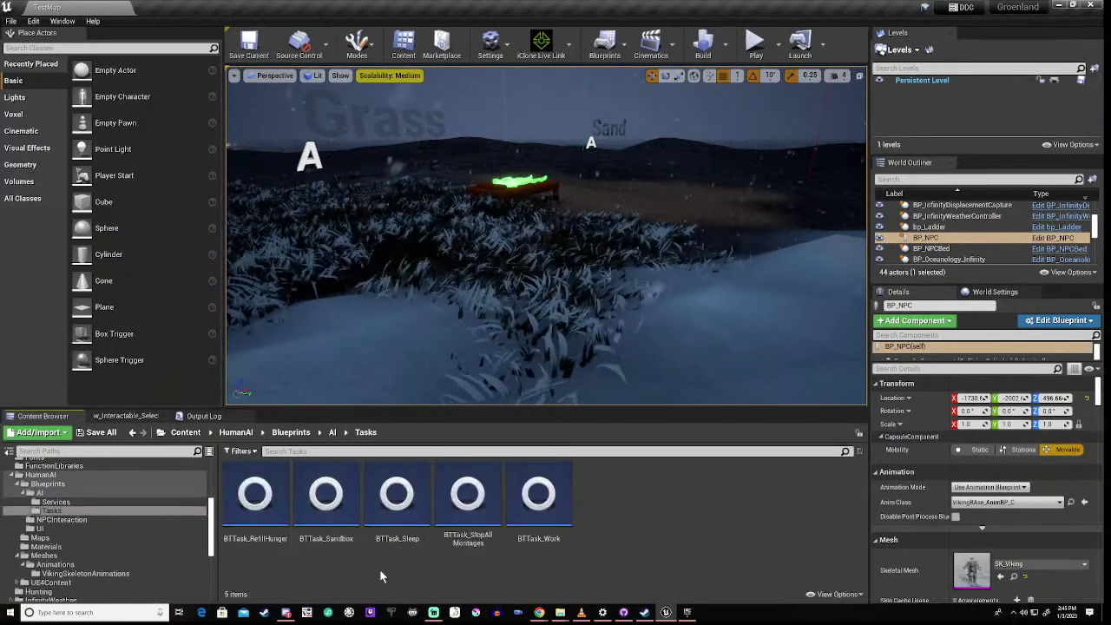
double_click(400, 515)
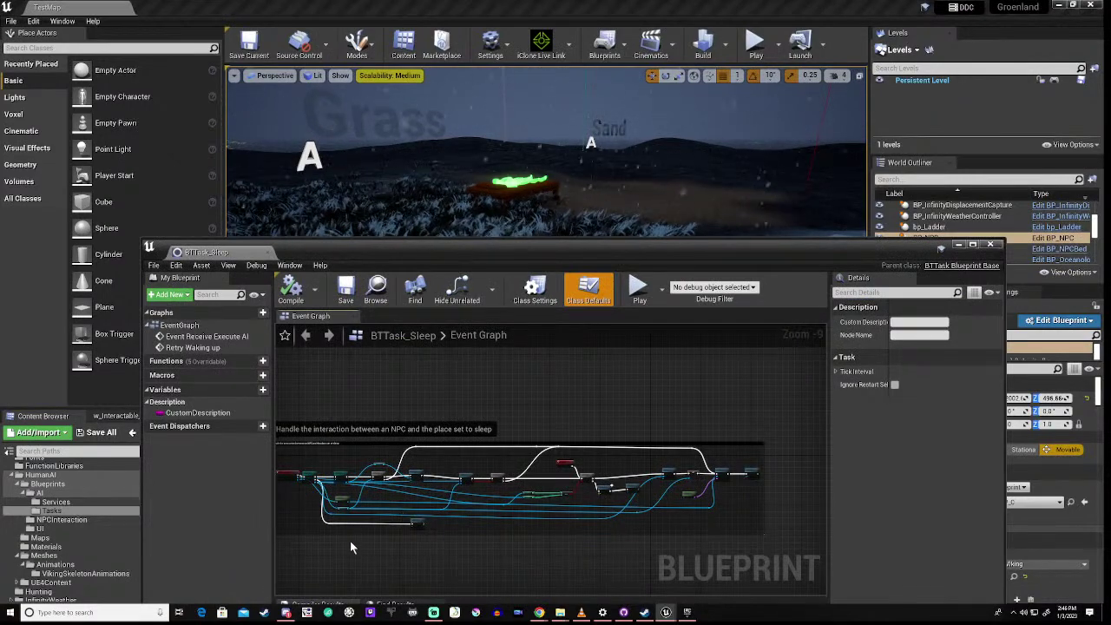
Examine the BTTask_Sleep event graph for how the sleep interaction and its animation montages are handled, and minimize the blueprint window
scroll(336, 521, "up", 1)
scroll(337, 521, "up", 4)
right_click_drag(390, 471, 366, 570)
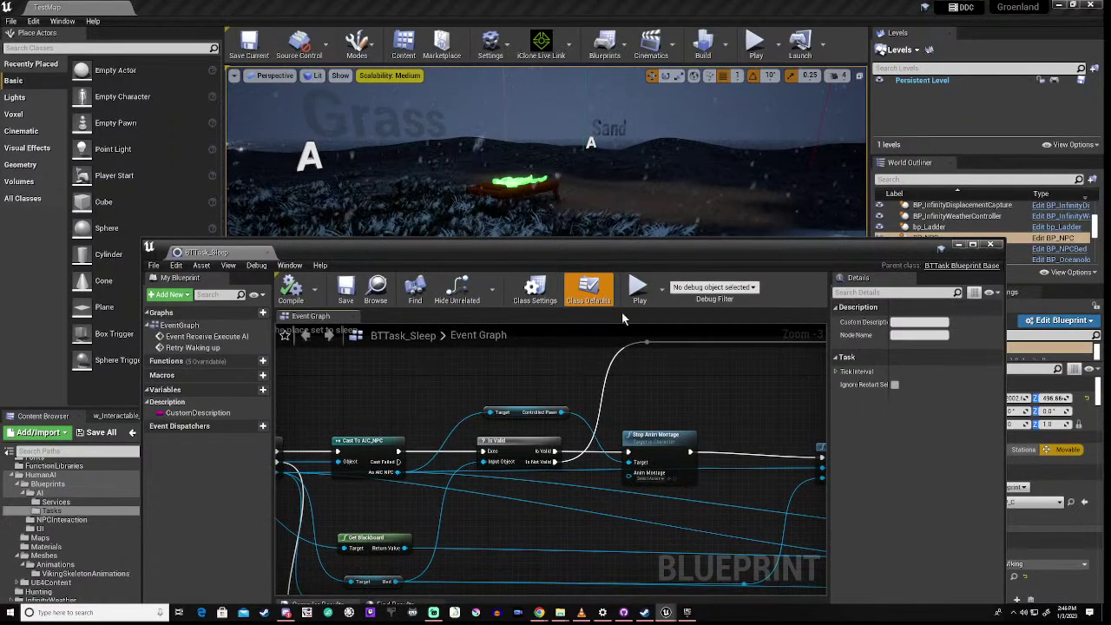
scroll(712, 374, "down", 3)
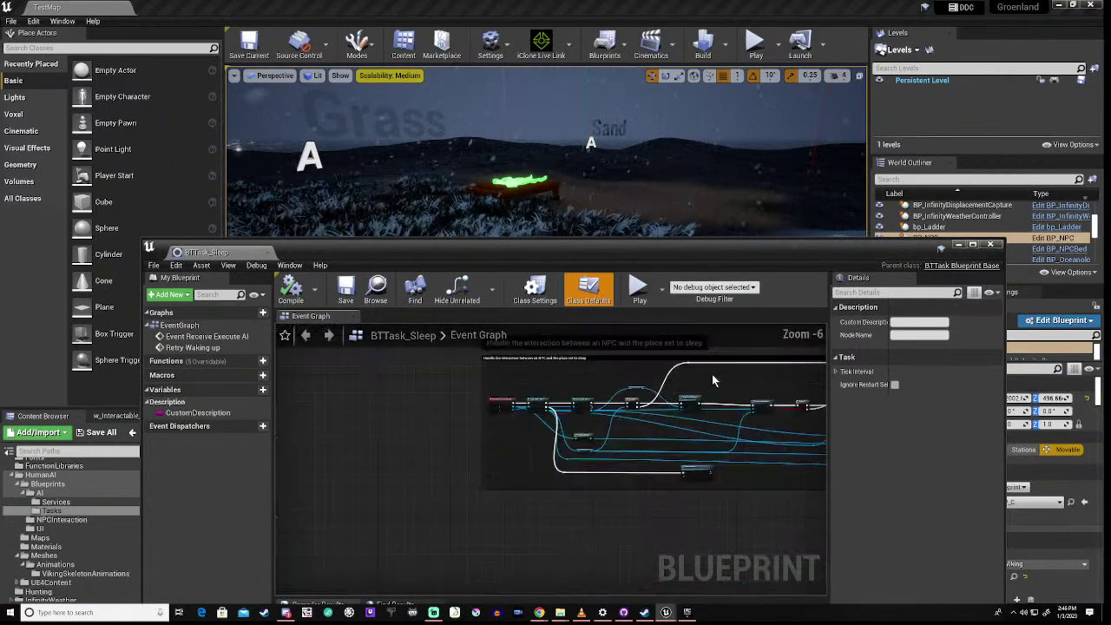
scroll(694, 389, "up", 3)
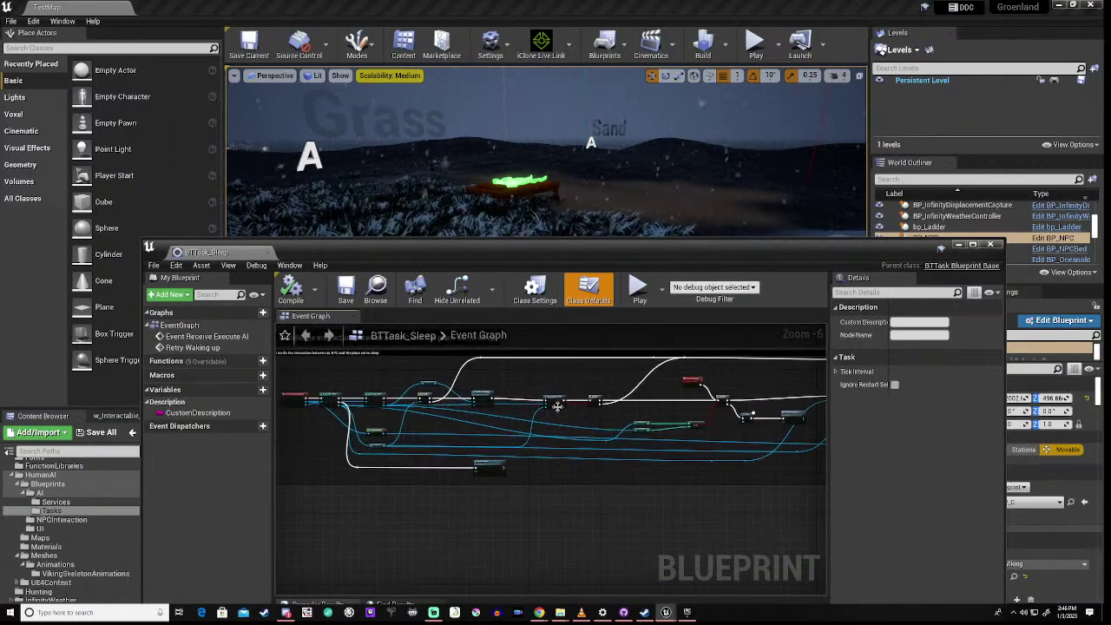
scroll(619, 426, "up", 4)
scroll(619, 425, "down", 2)
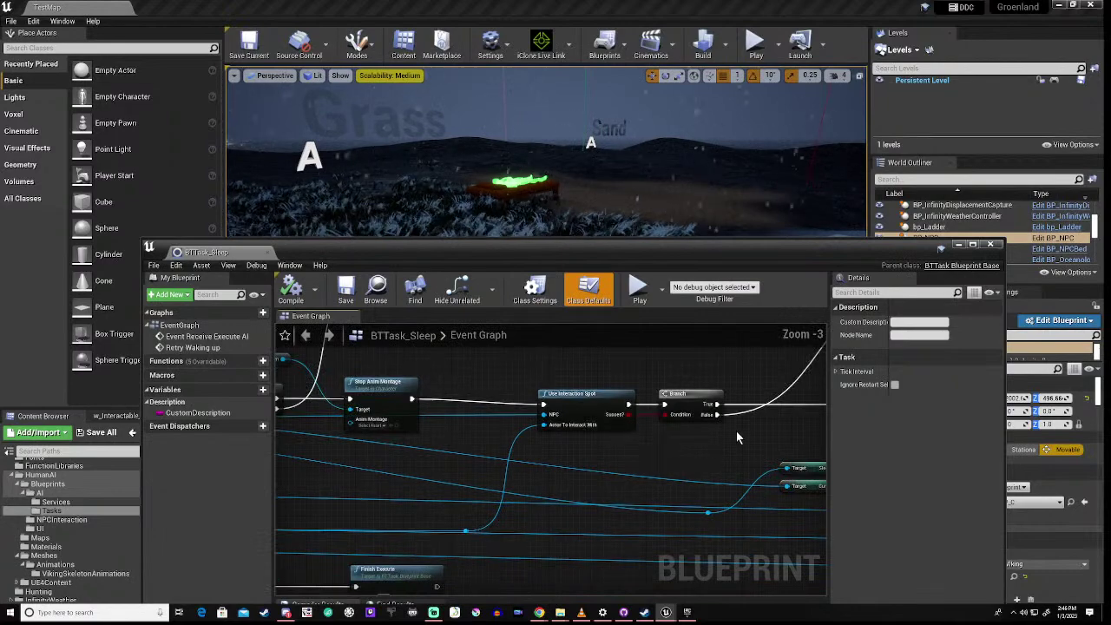
scroll(386, 432, "down", 1)
right_click_drag(386, 432, 136, 464)
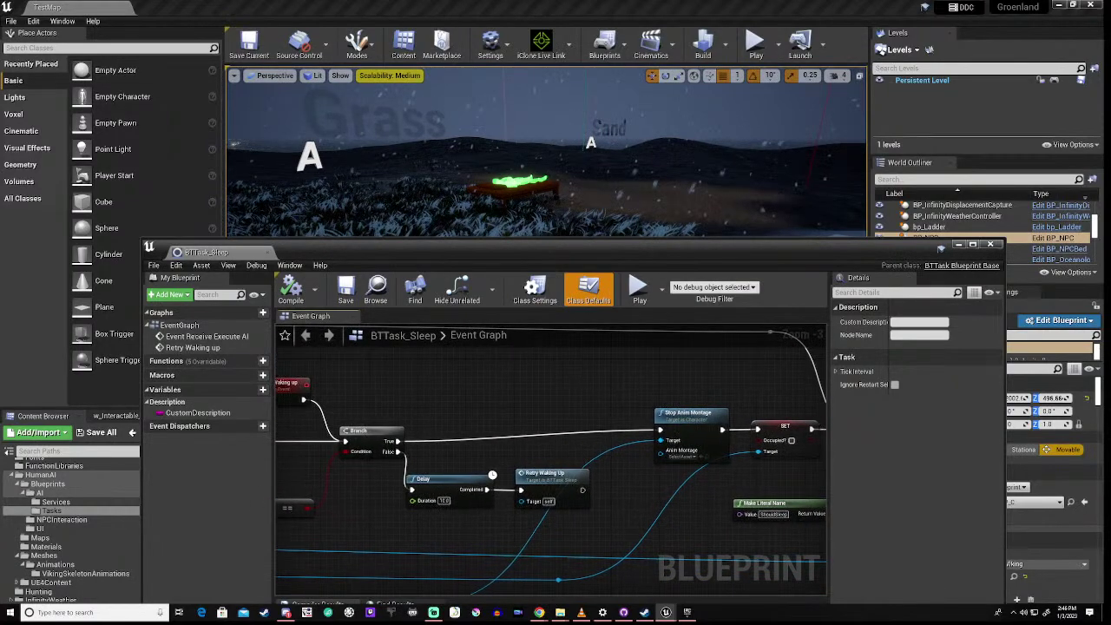
mouse_move(712, 417)
right_mouse_down()
mouse_move(369, 444)
mouse_move(521, 408)
mouse_move(728, 427)
right_mouse_up()
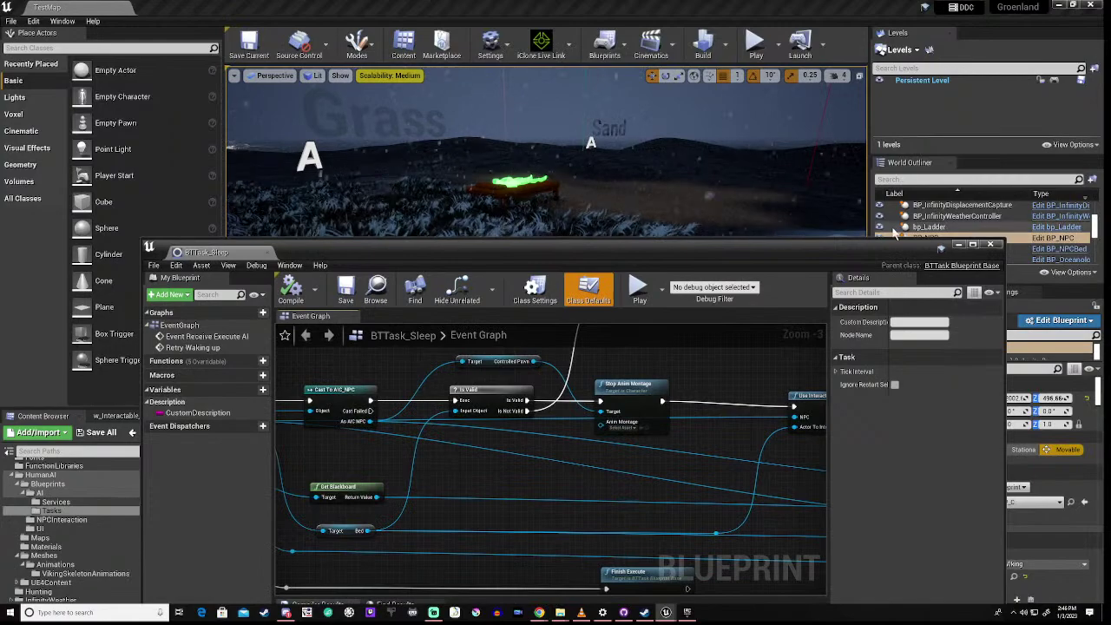
left_click(959, 246)
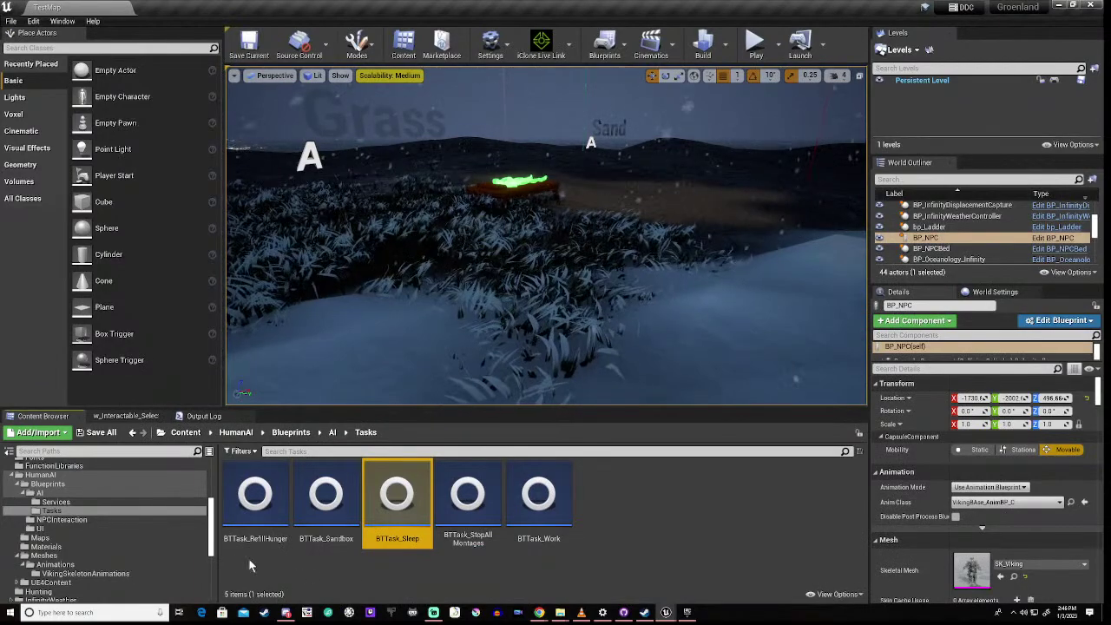
Open the Reference Viewer for Sleeping_Montage in HumanAI/Meshes/Animations and examine the assets it uses and those that reference it
left_click(57, 565)
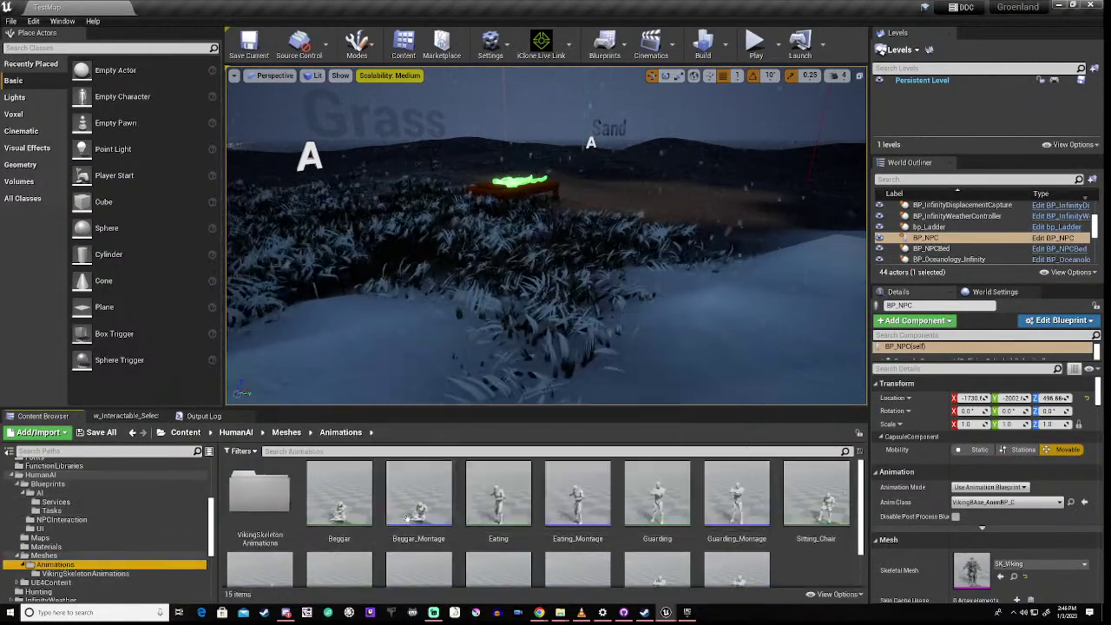
mouse_move(660, 492)
scroll(642, 512, "down", 1)
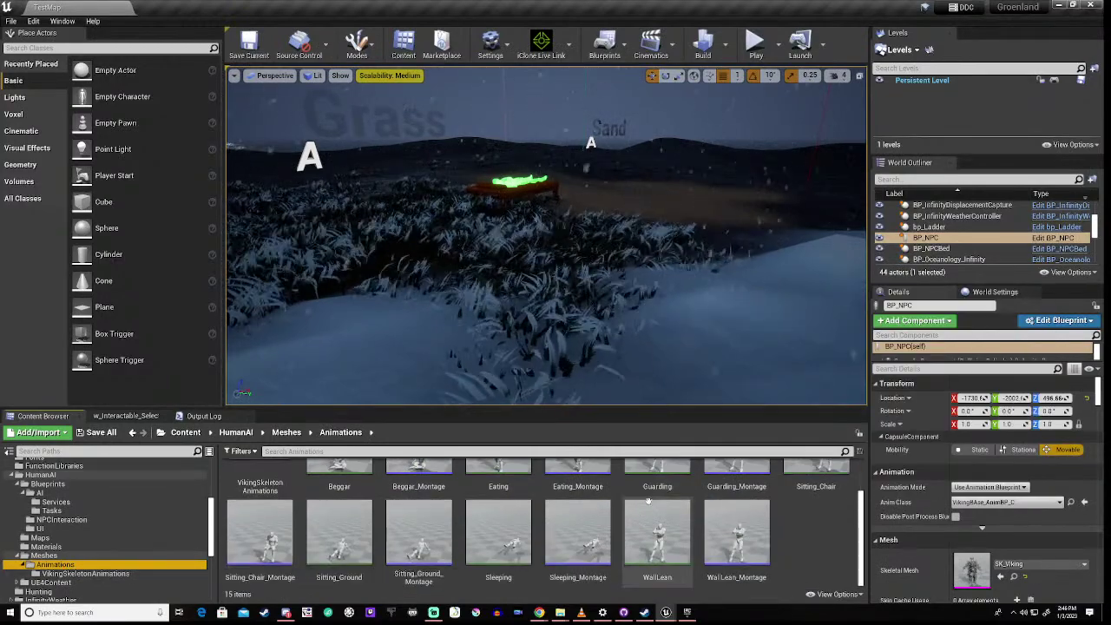
mouse_move(562, 568)
right_click(573, 548)
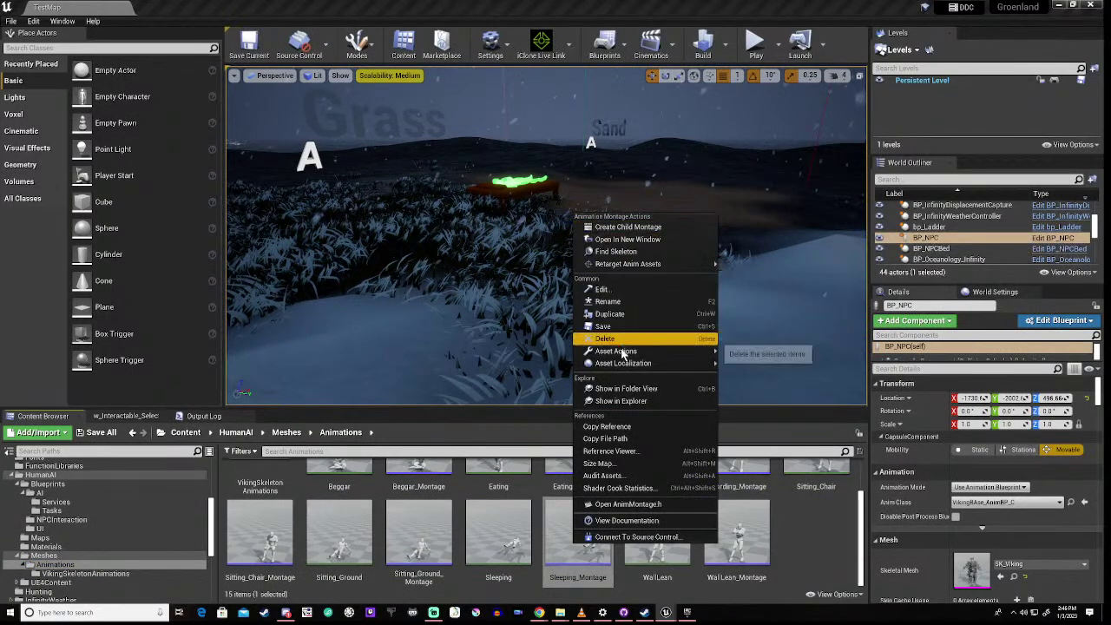
mouse_move(622, 353)
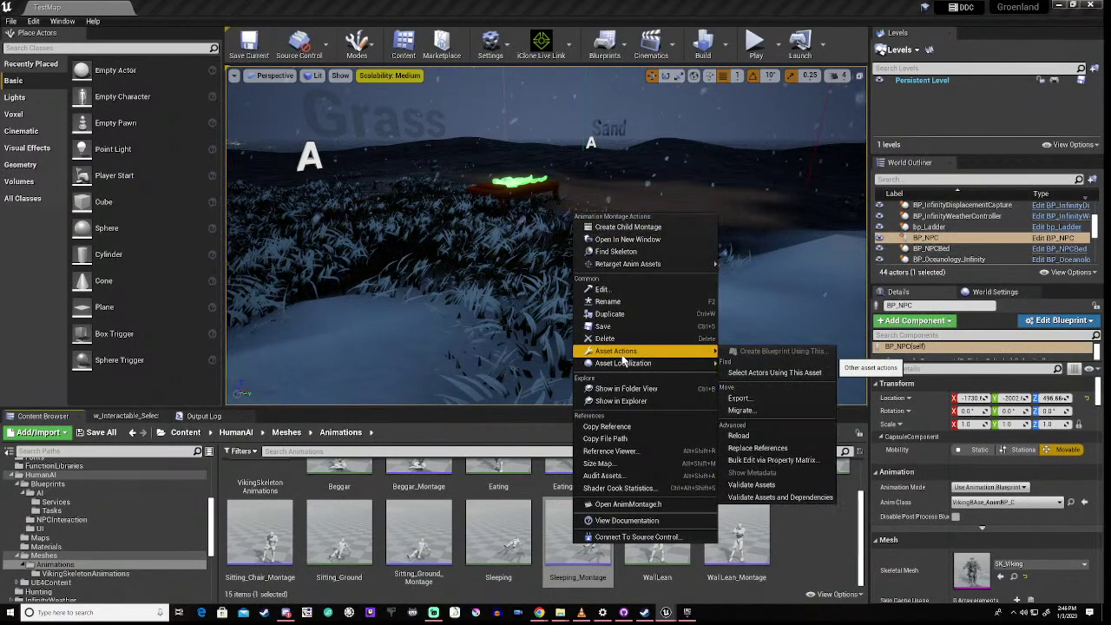
left_click(612, 452)
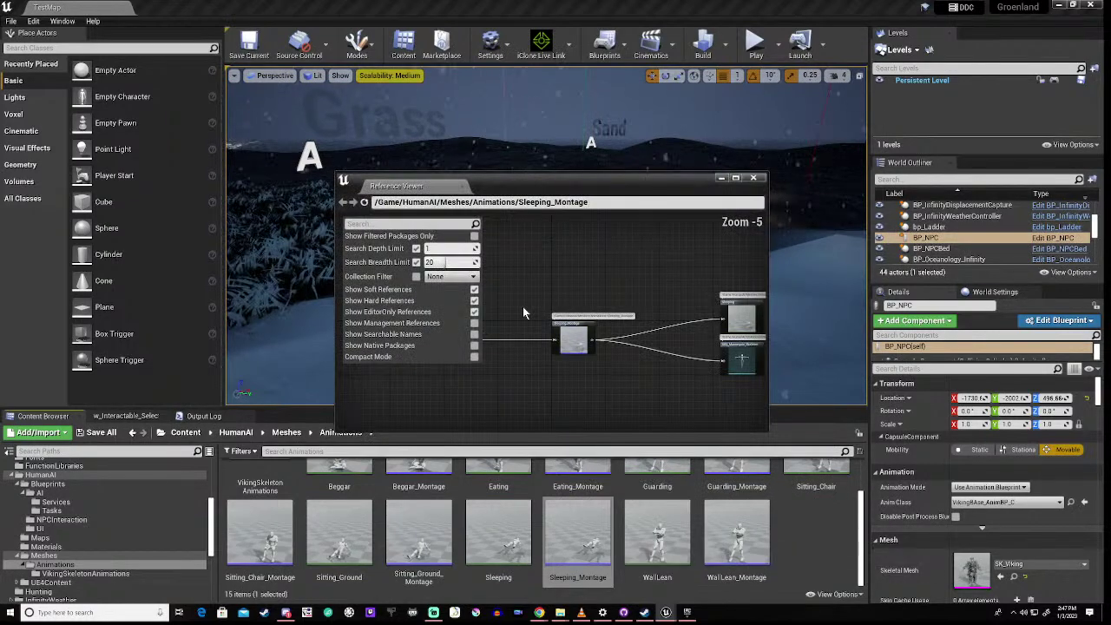
scroll(673, 314, "up", 5)
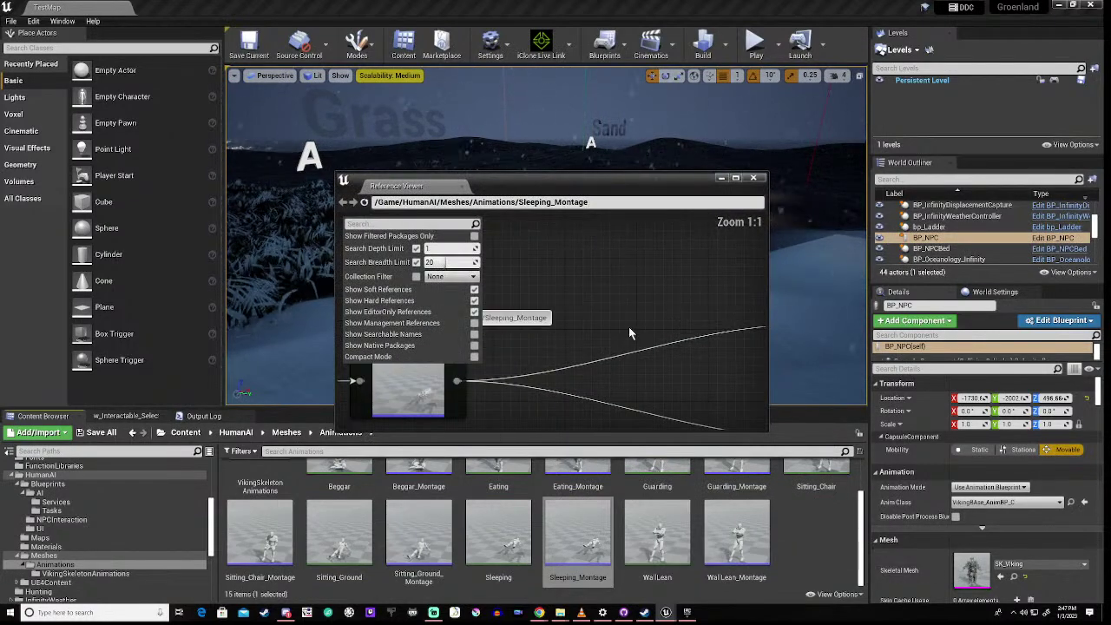
scroll(629, 326, "down", 2)
right_click_drag(674, 352, 420, 367)
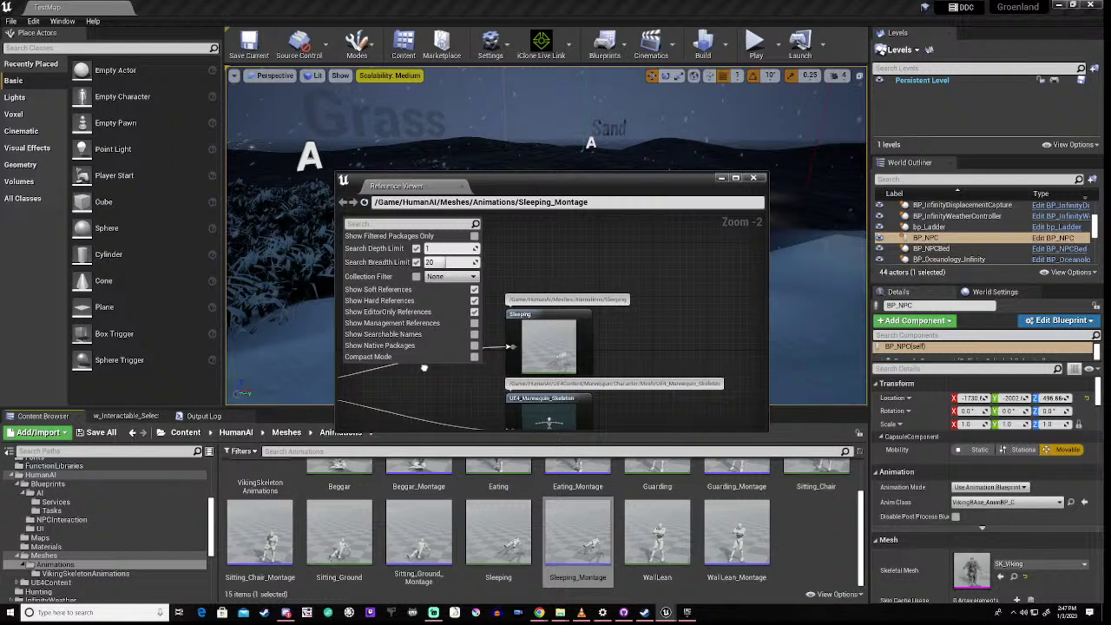
right_click_drag(424, 368, 605, 328)
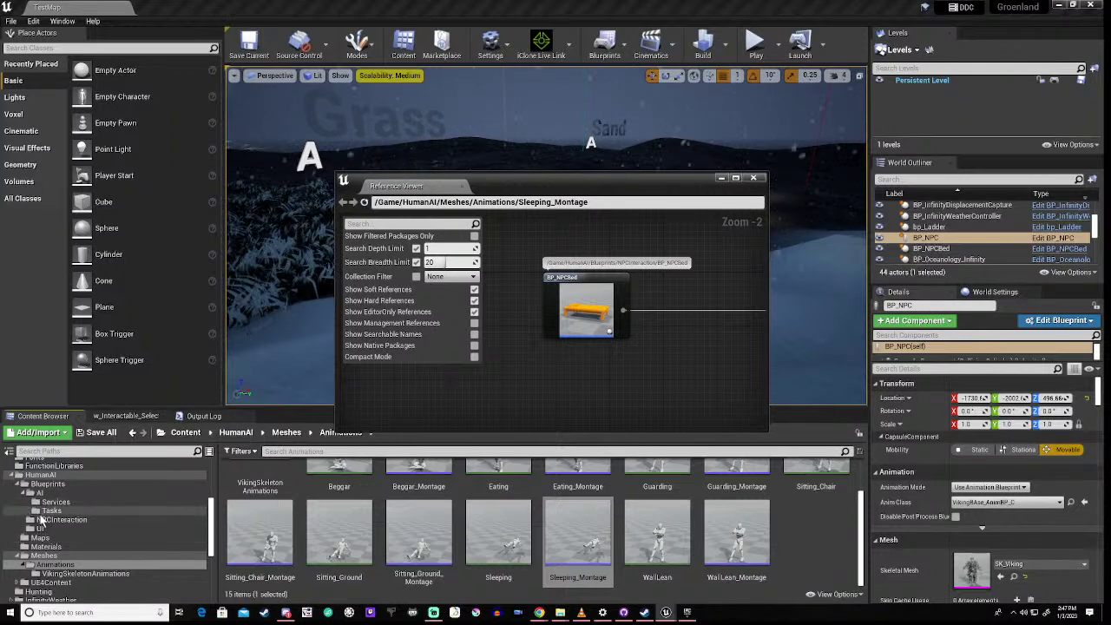
Open the Blueprints folder under HumanAI and look through its assets and subfolders
left_click(52, 483)
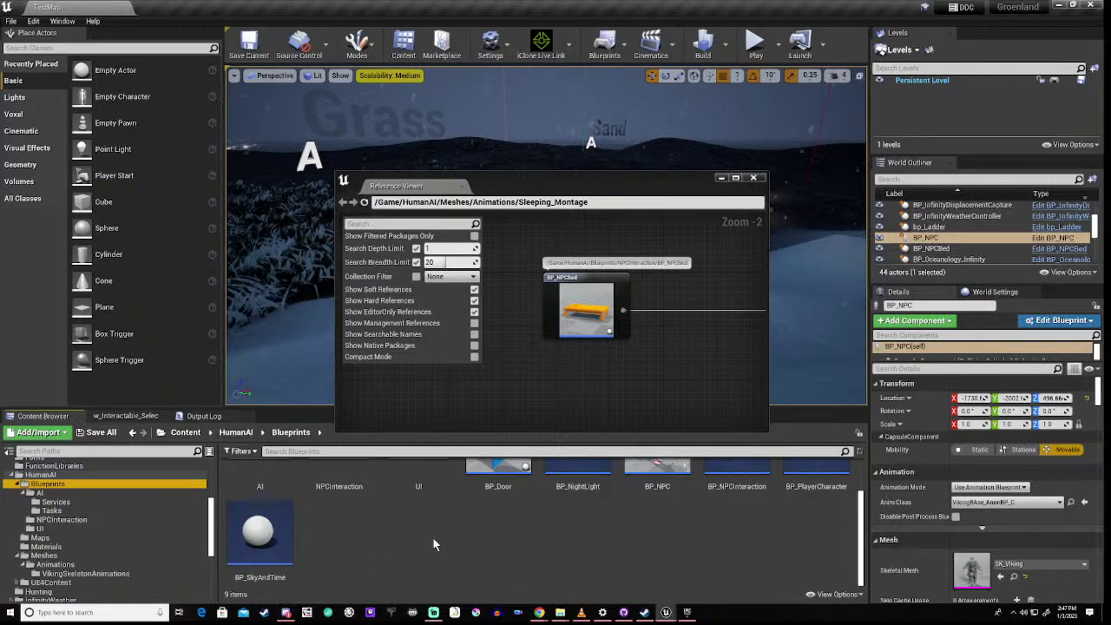
scroll(433, 545, "up", 1)
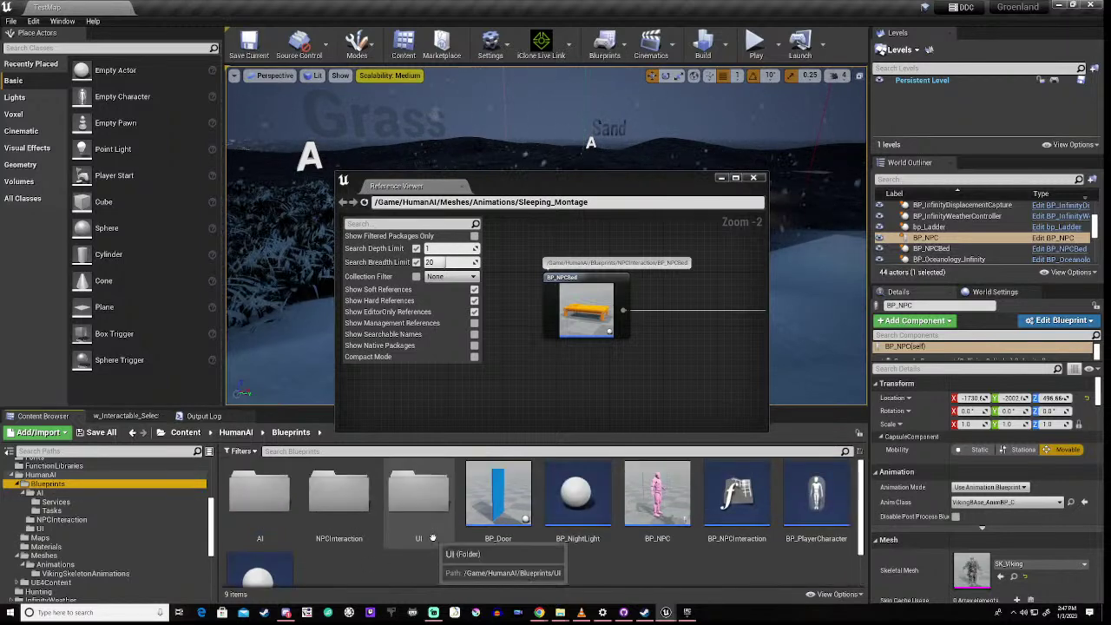
Open the BP_NPCBed blueprint from the NPCInteraction folder and reposition its window to reveal the Content Browser
double_click(339, 505)
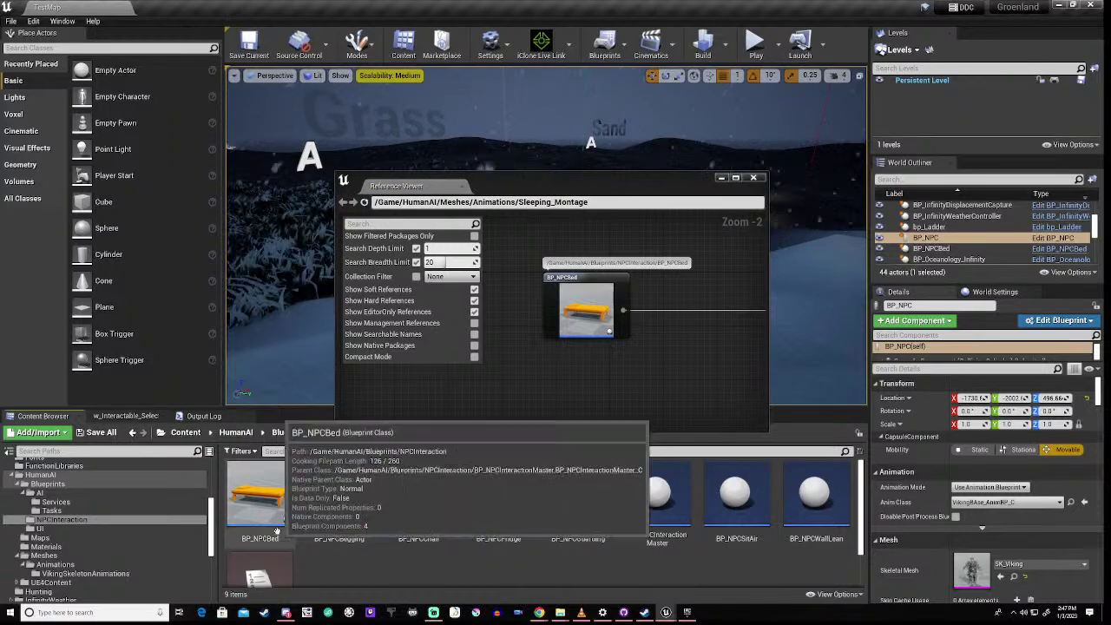
double_click(261, 499)
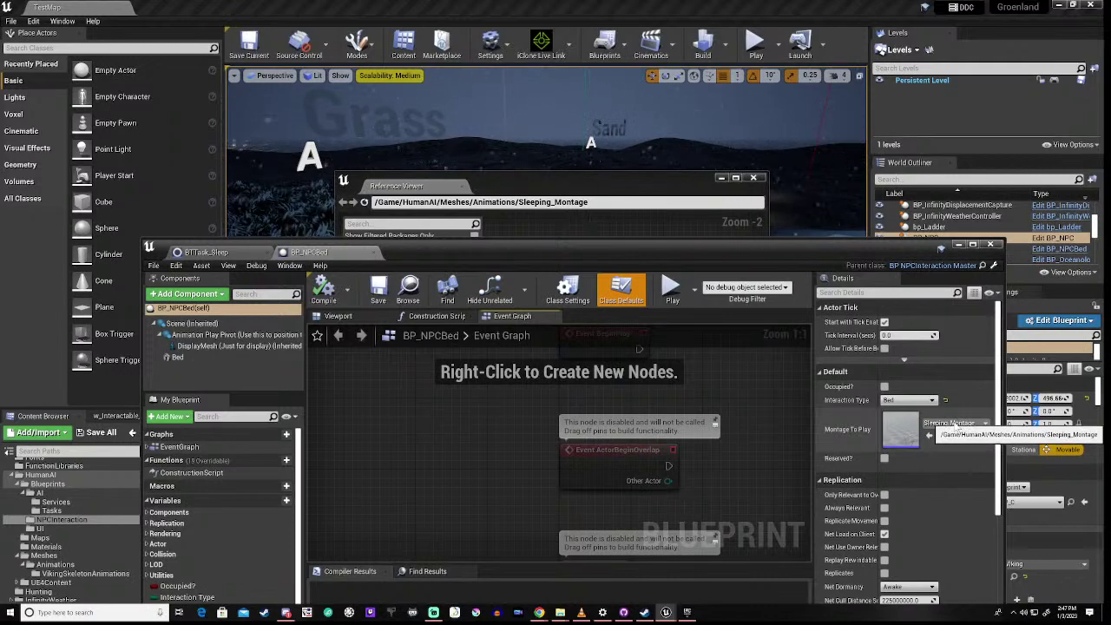
left_click_drag(734, 245, 733, 101)
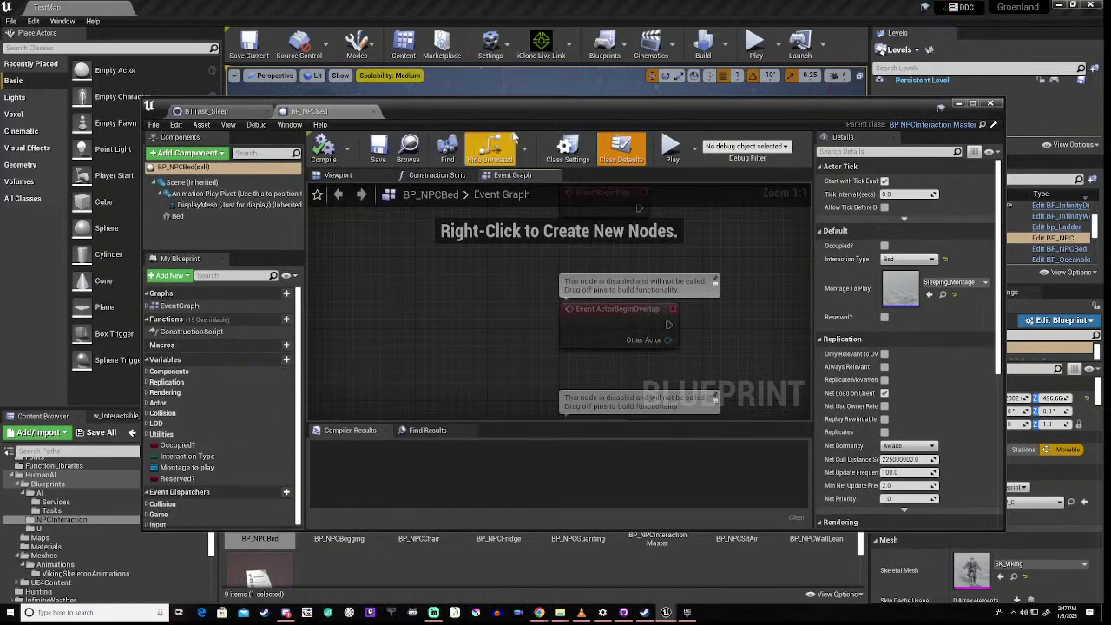
left_click_drag(534, 110, 520, 59)
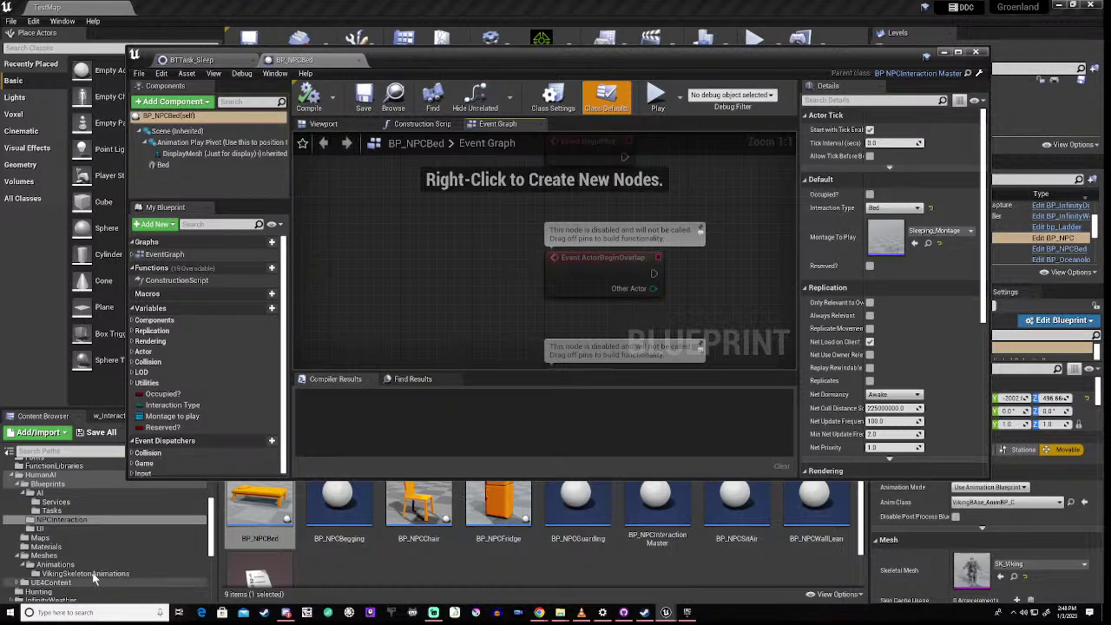
Set BP_NPCBed's Montage To Play to the Sleeping_Montage in the VikingSkeletonAnimations folder and compile the blueprint
scroll(70, 555, "down", 3)
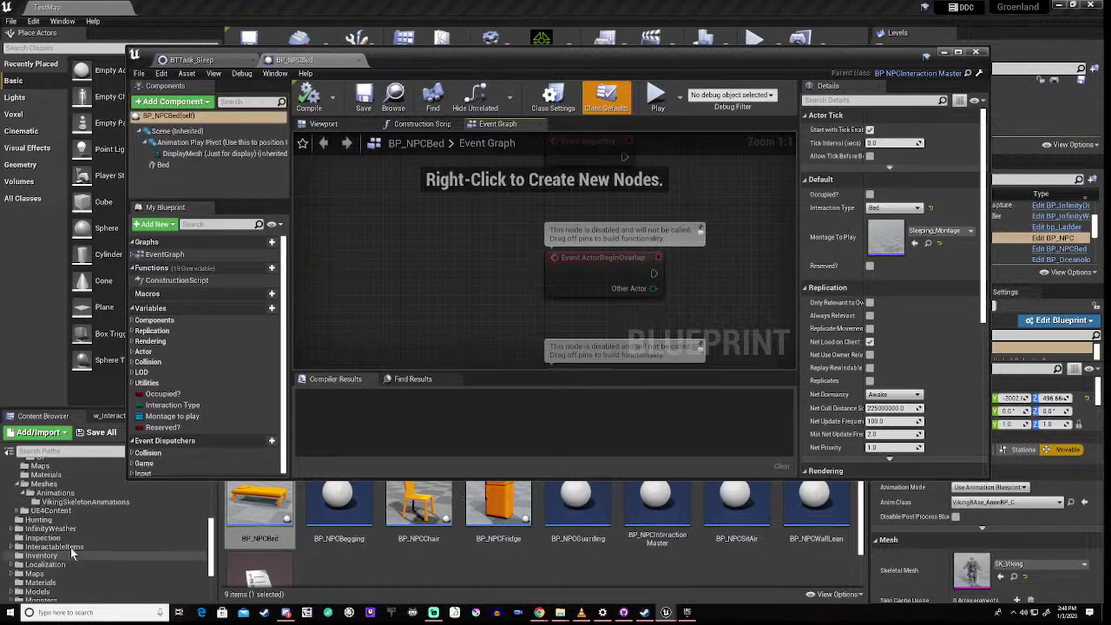
left_click(87, 503)
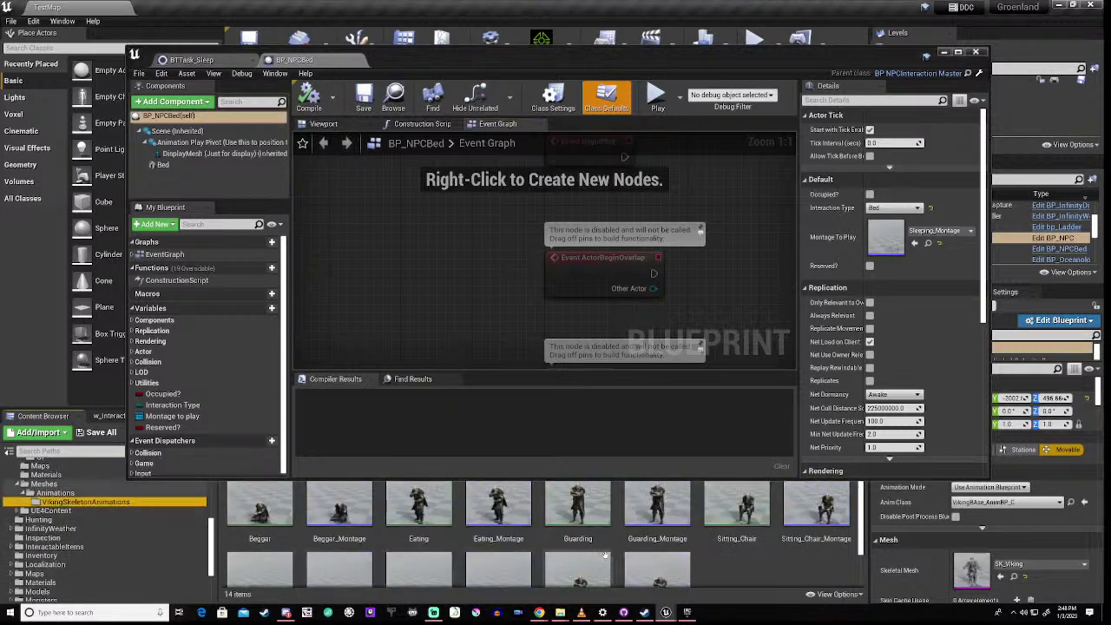
scroll(729, 557, "down", 2)
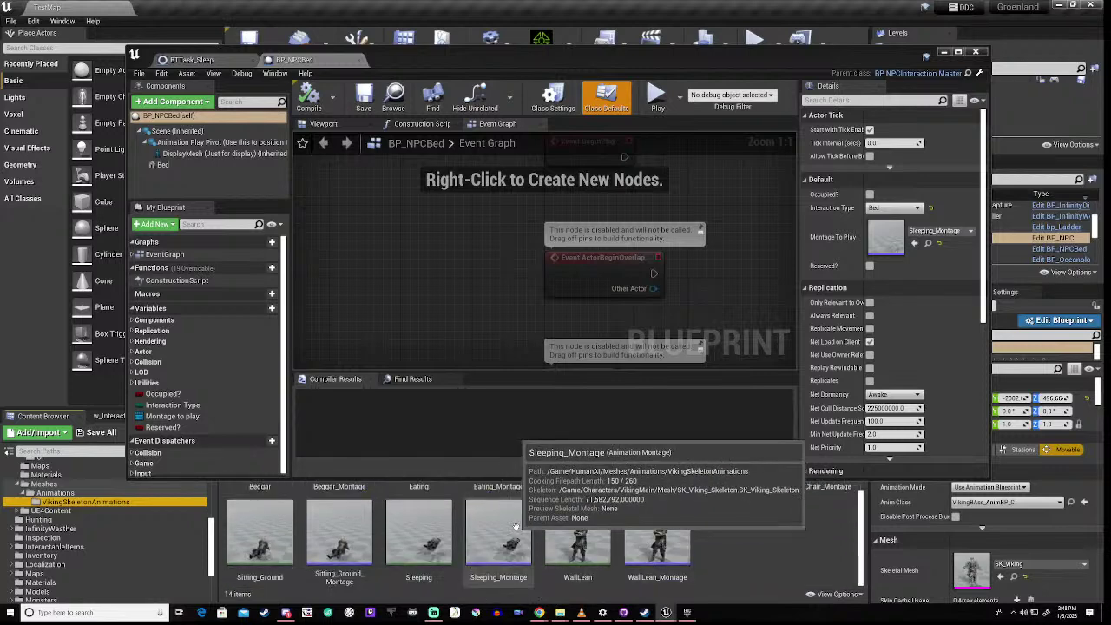
left_click_drag(516, 526, 883, 236)
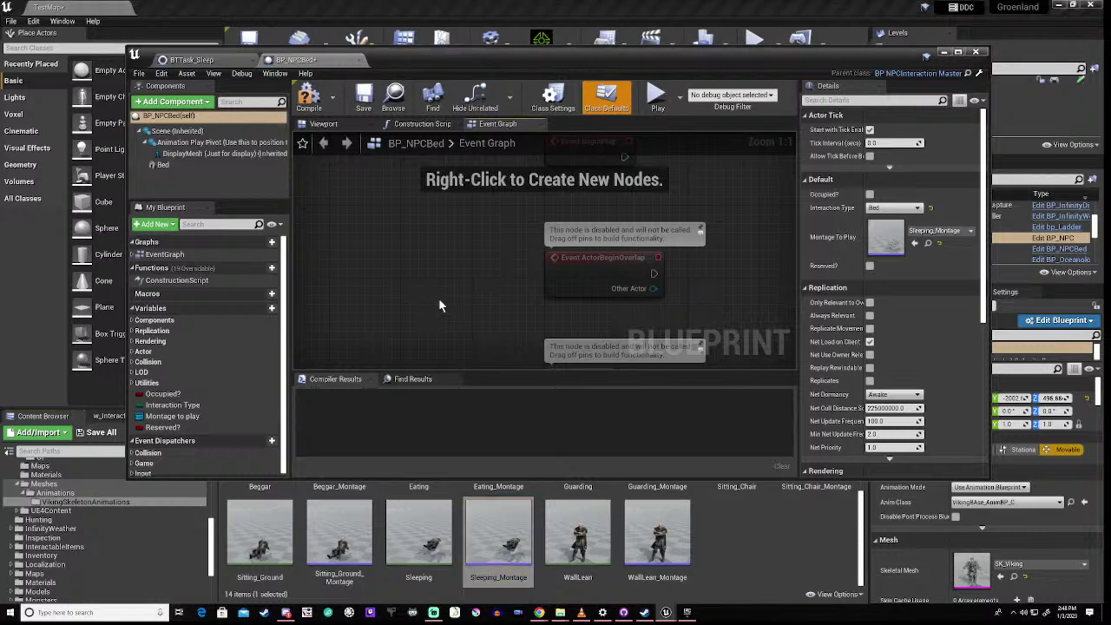
left_click(308, 98)
Close the Reference Viewer and playtest the level to check the NPC's behaviour at the bed
left_click_drag(525, 51, 507, 438)
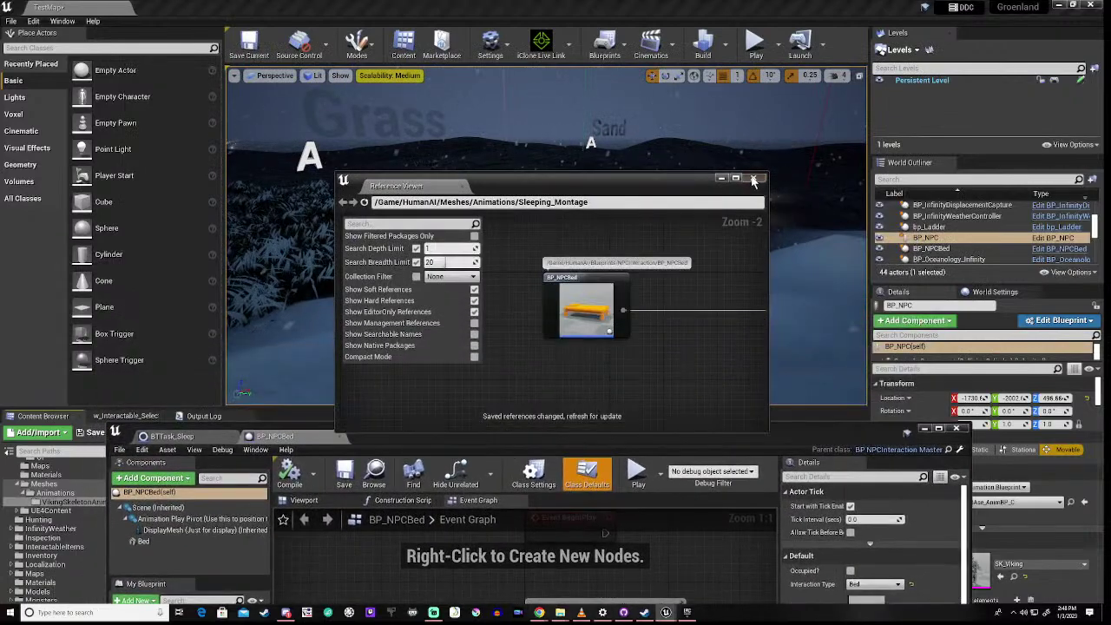
left_click(754, 179)
left_click(752, 42)
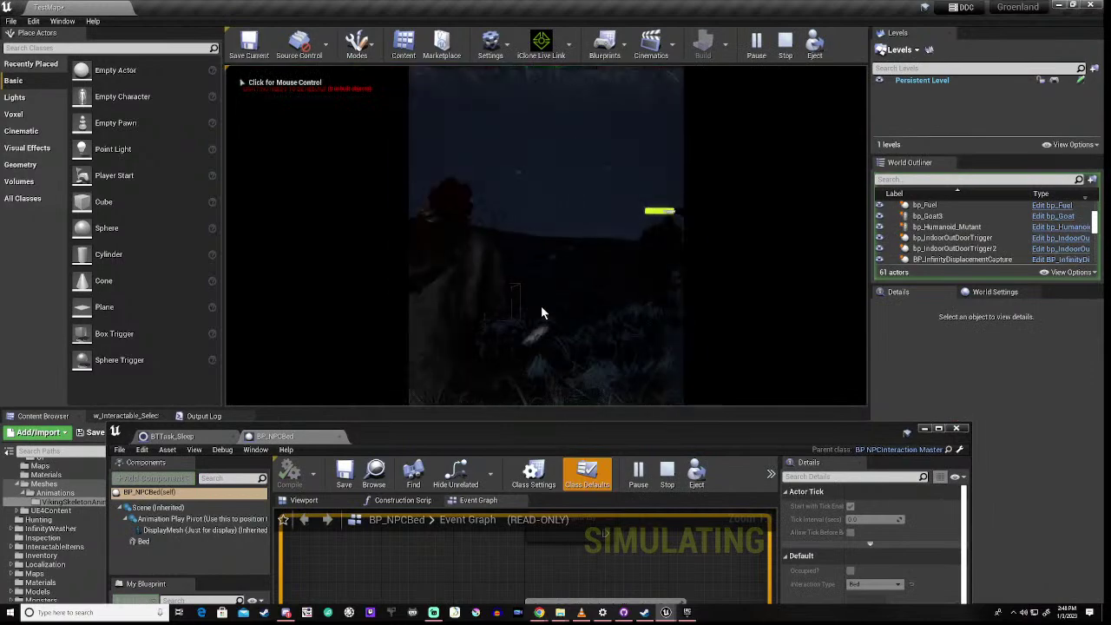
left_click(541, 309)
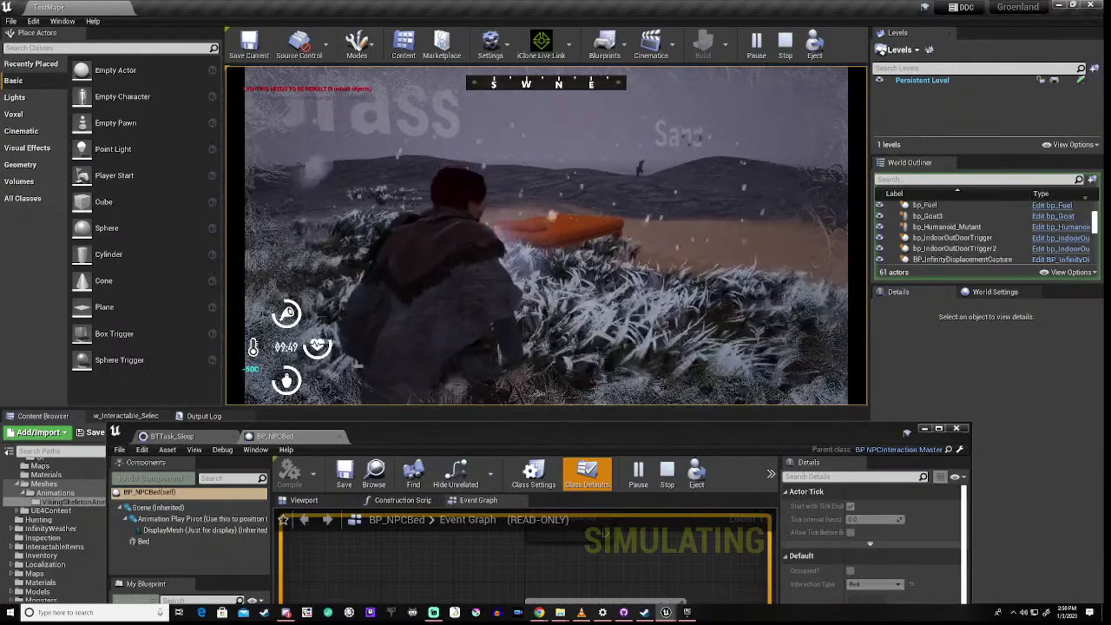
key("Escape")
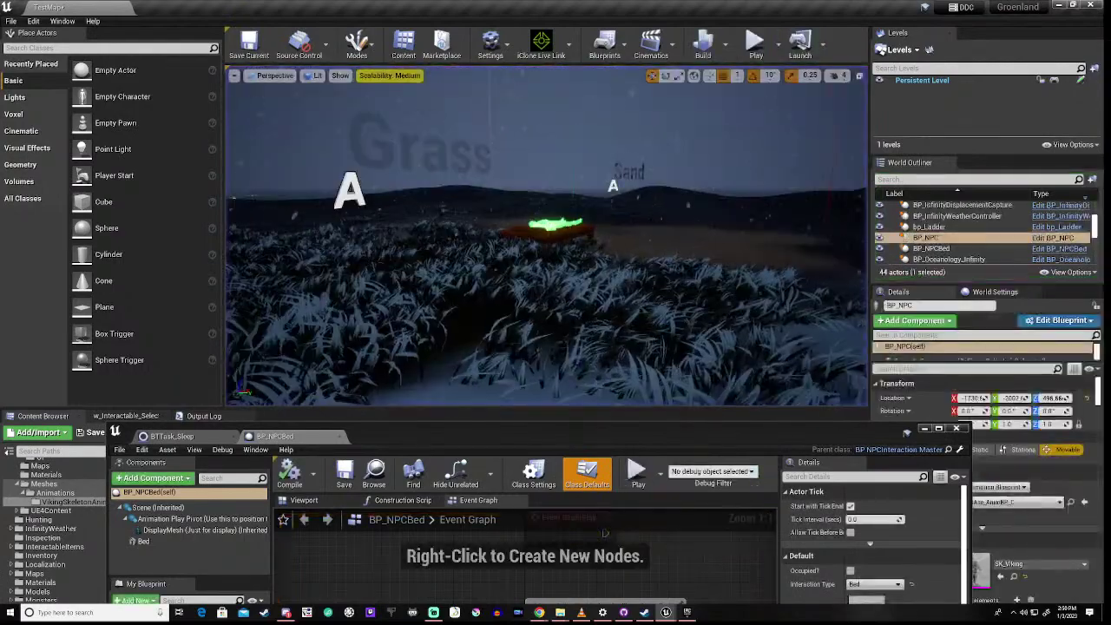
Review the class default settings of BP_NPCBed, including its montage, replication, collision and input options
left_click_drag(549, 437, 586, 170)
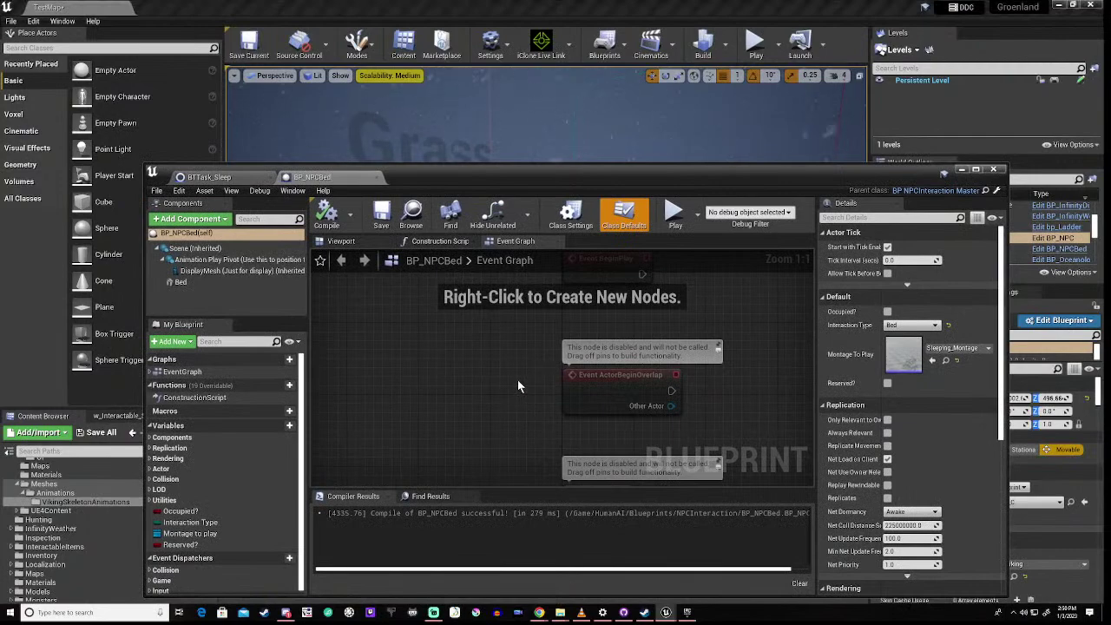
scroll(872, 419, "down", 3)
scroll(872, 419, "down", 6)
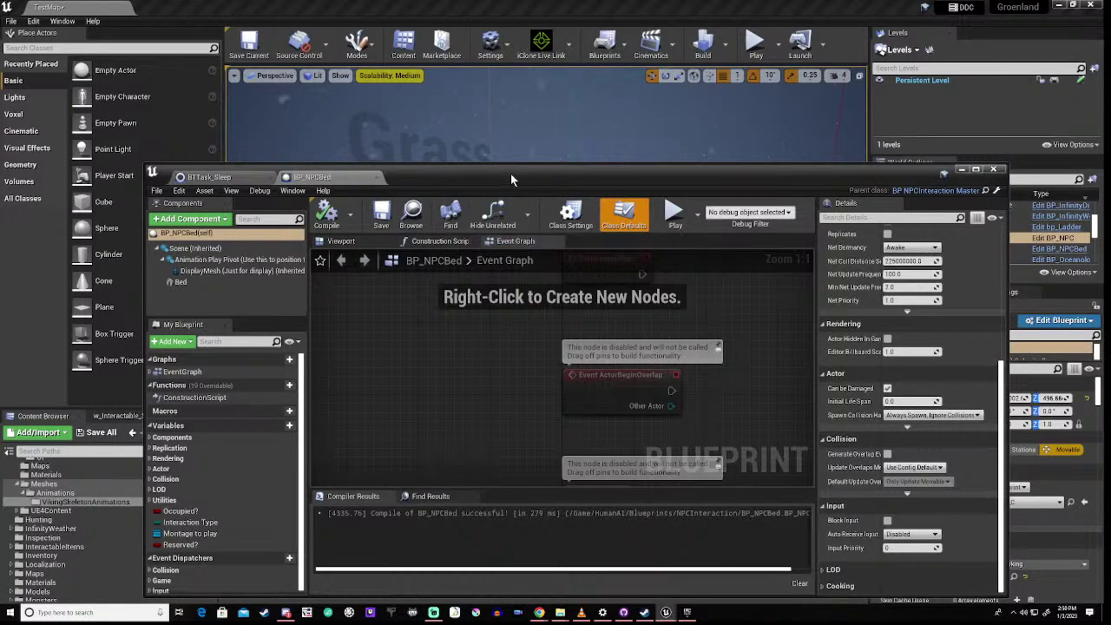
left_click_drag(511, 171, 458, 129)
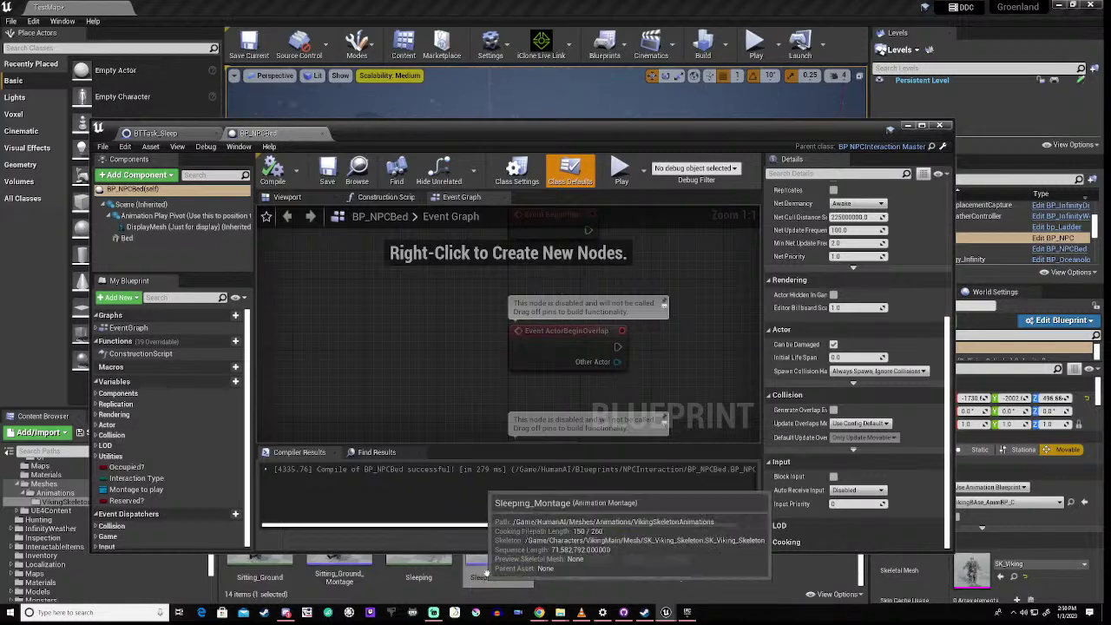
left_click(907, 128)
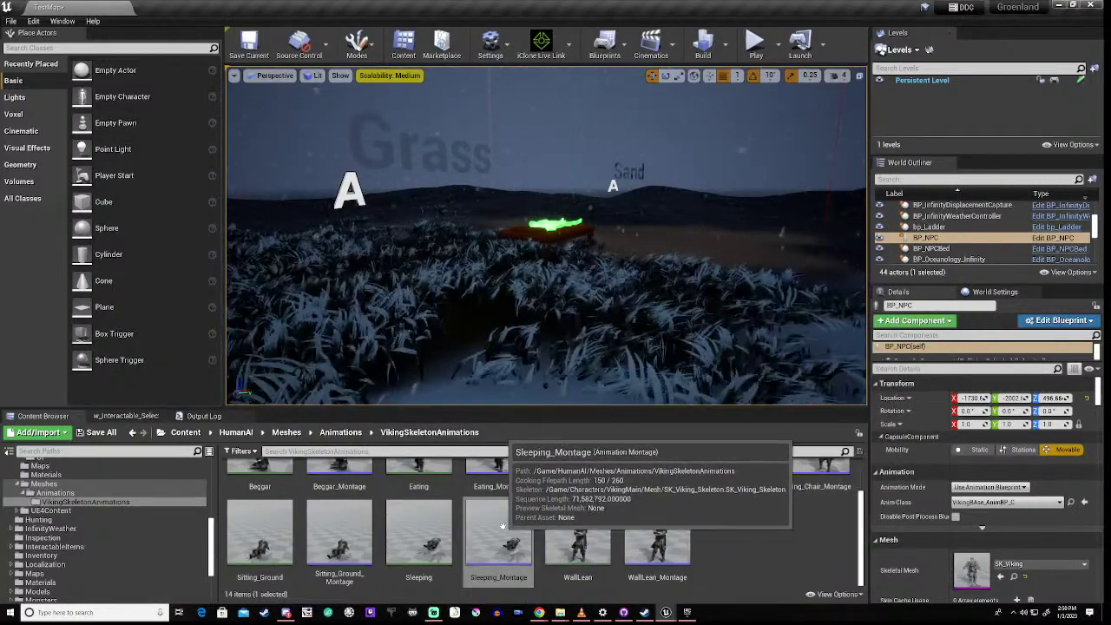
Open Sleeping_Montage and play its preview from the first frame to inspect the montage timing
double_click(503, 525)
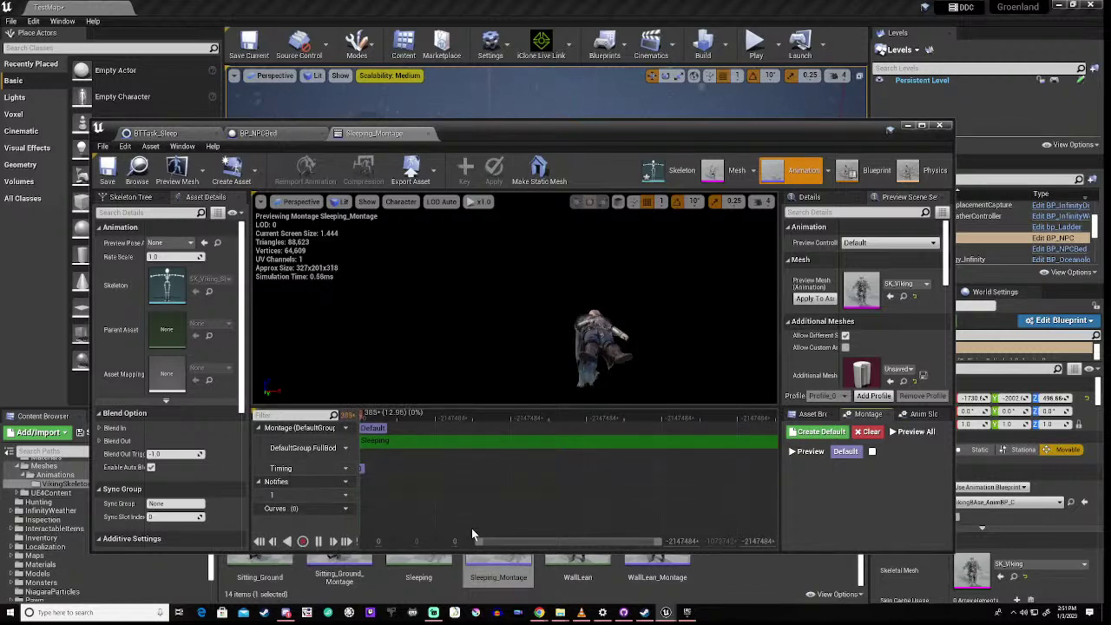
left_click(259, 543)
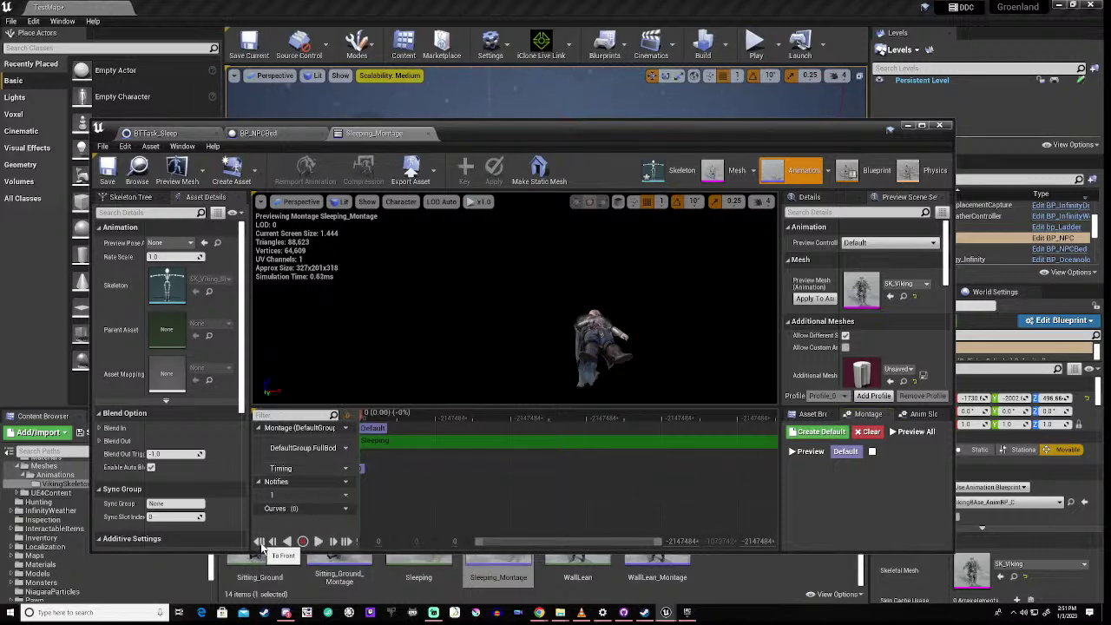
left_click(319, 542)
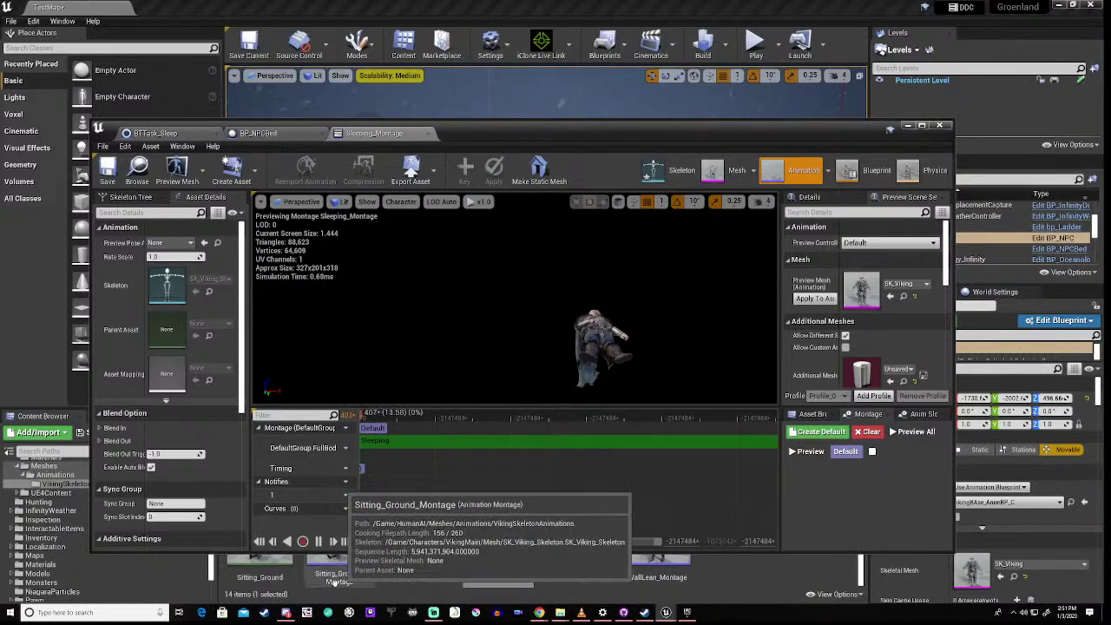
mouse_move(286, 615)
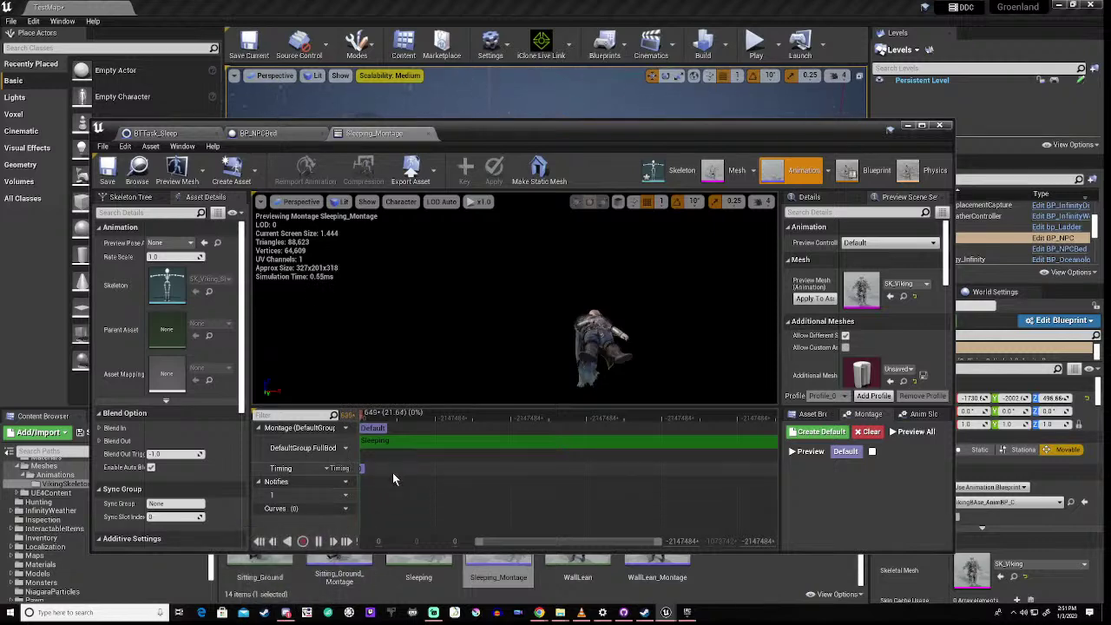
mouse_move(137, 473)
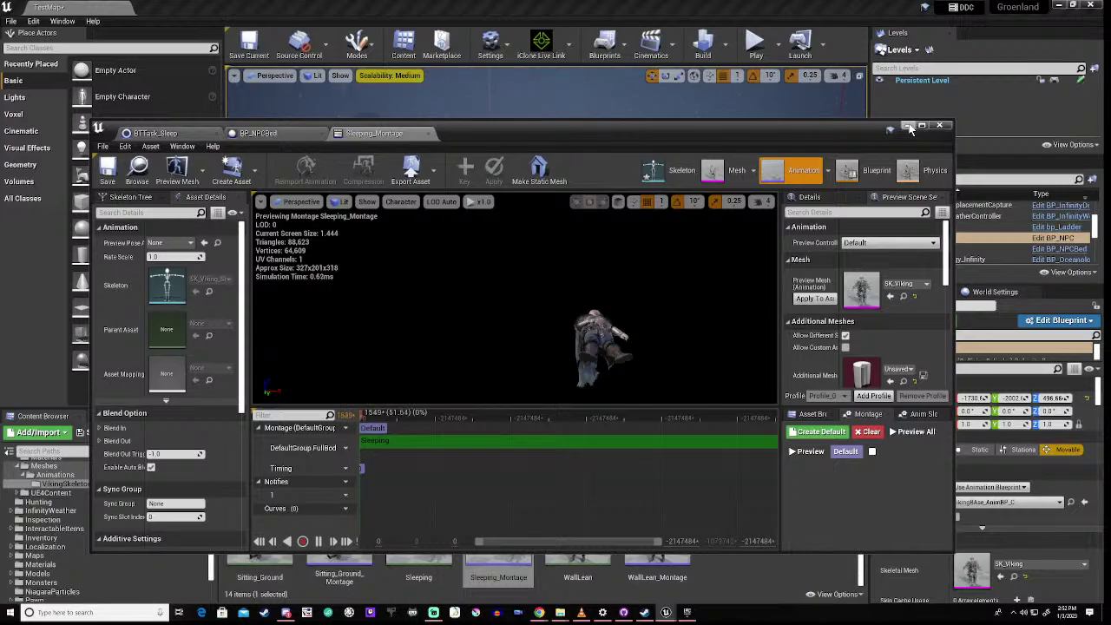
left_click(907, 127)
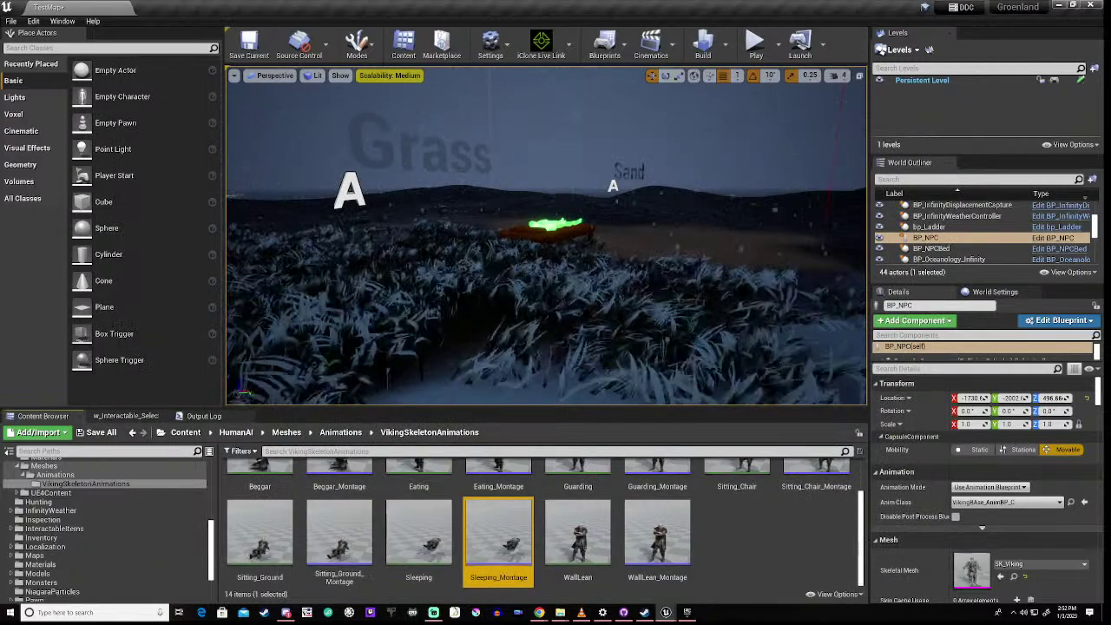
Open the Sleeping animation, pause its preview and scrub the timeline back to frame 0 to inspect it
right_click_drag(547, 243, 464, 239)
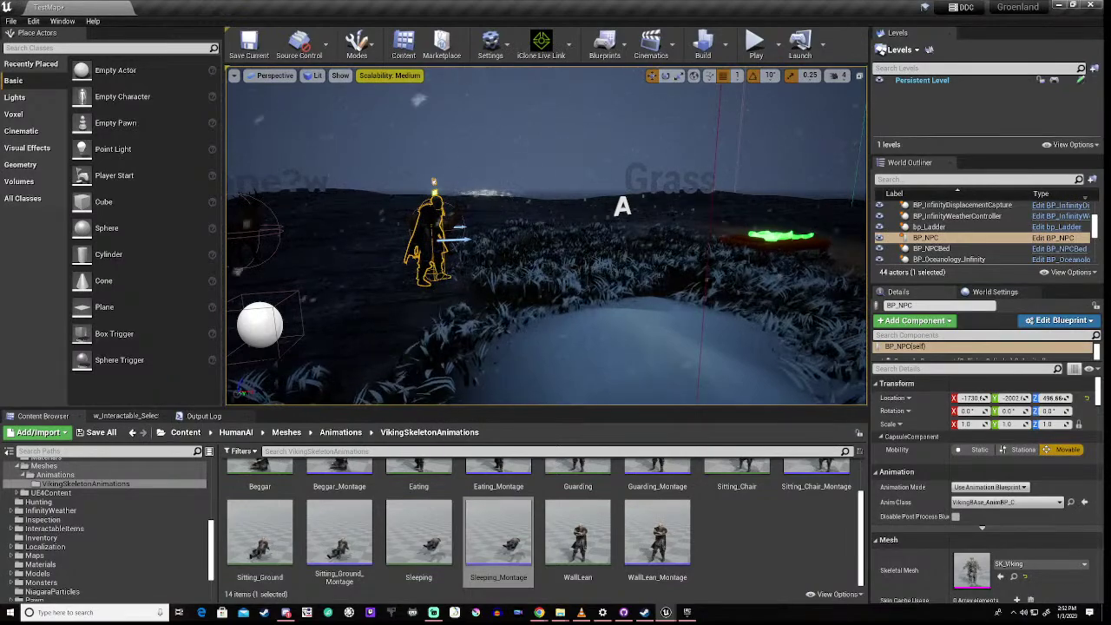
double_click(420, 542)
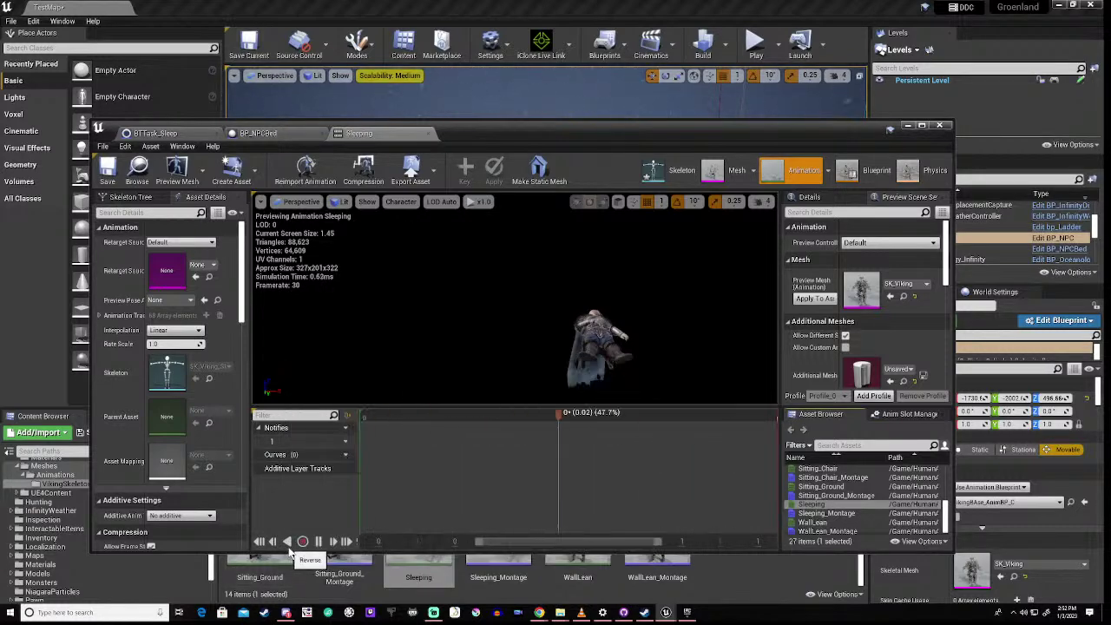
left_click(318, 542)
left_click(629, 414)
left_click_drag(628, 414, 363, 444)
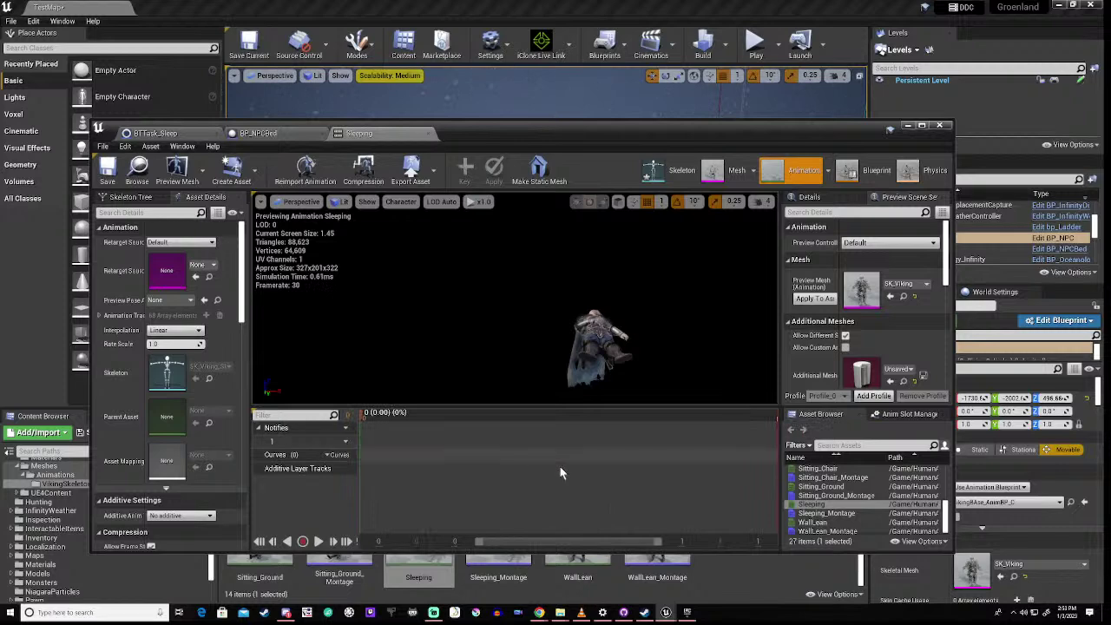
left_click(906, 127)
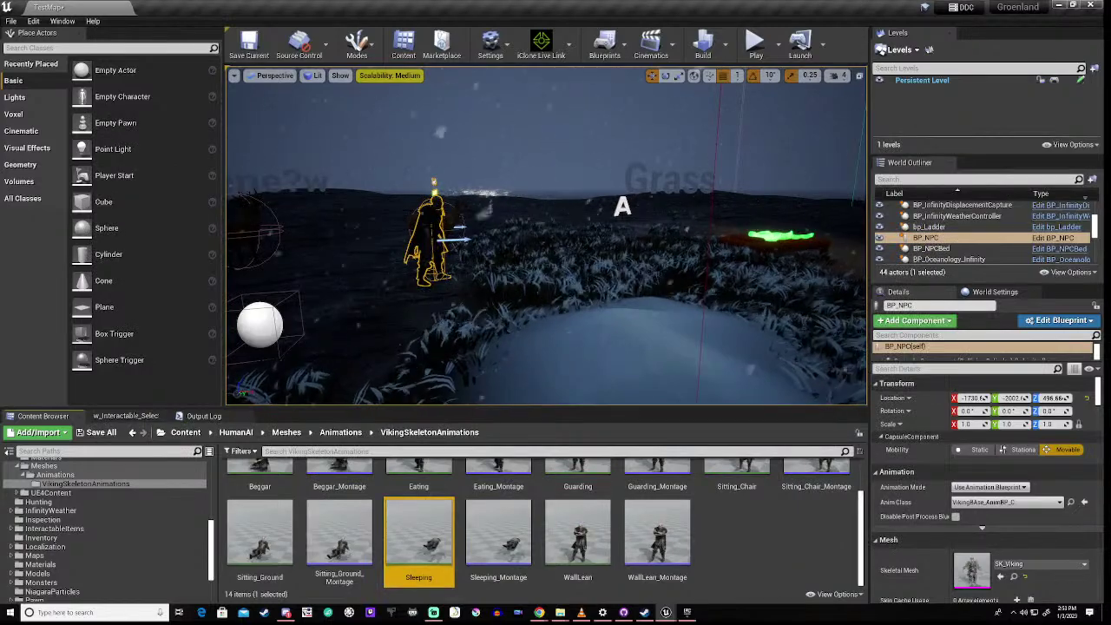
Set BP_NPCBed's Montage To Play to Beggar_Montage from the VikingSkeletonAnimations folder and compile the blueprint
right_click_drag(547, 261, 608, 261)
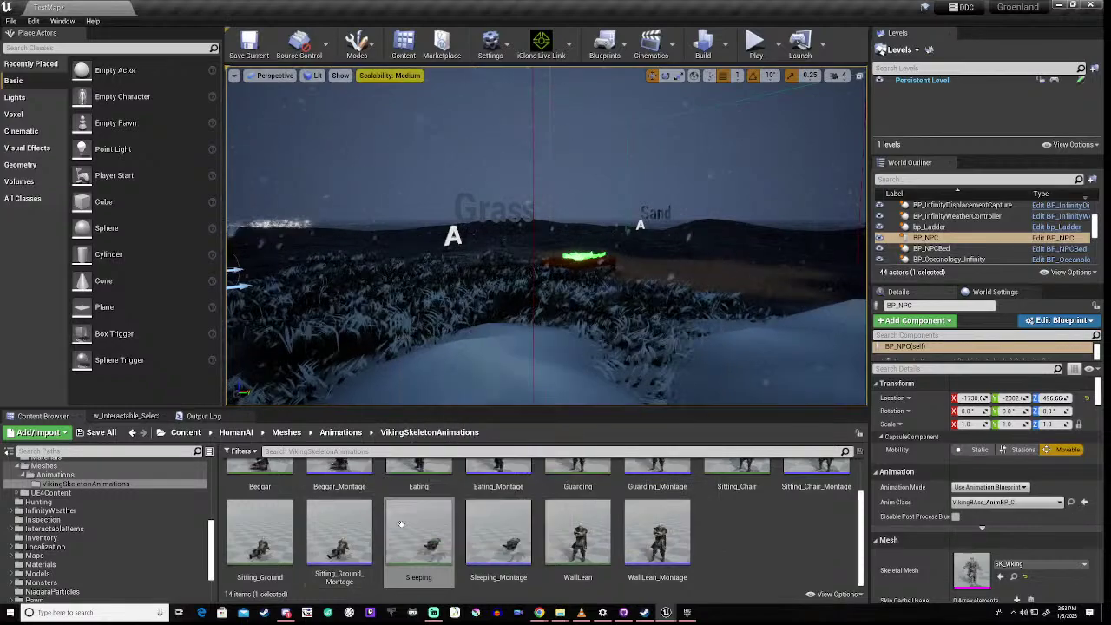
scroll(410, 518, "up", 1)
mouse_move(419, 506)
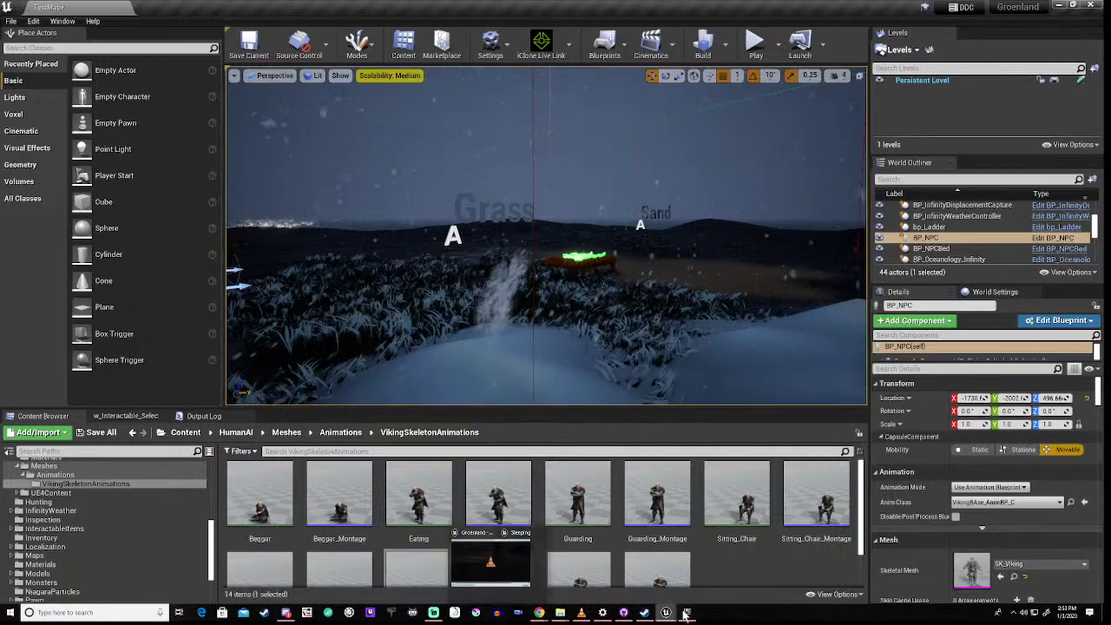
mouse_move(666, 612)
left_click(692, 560)
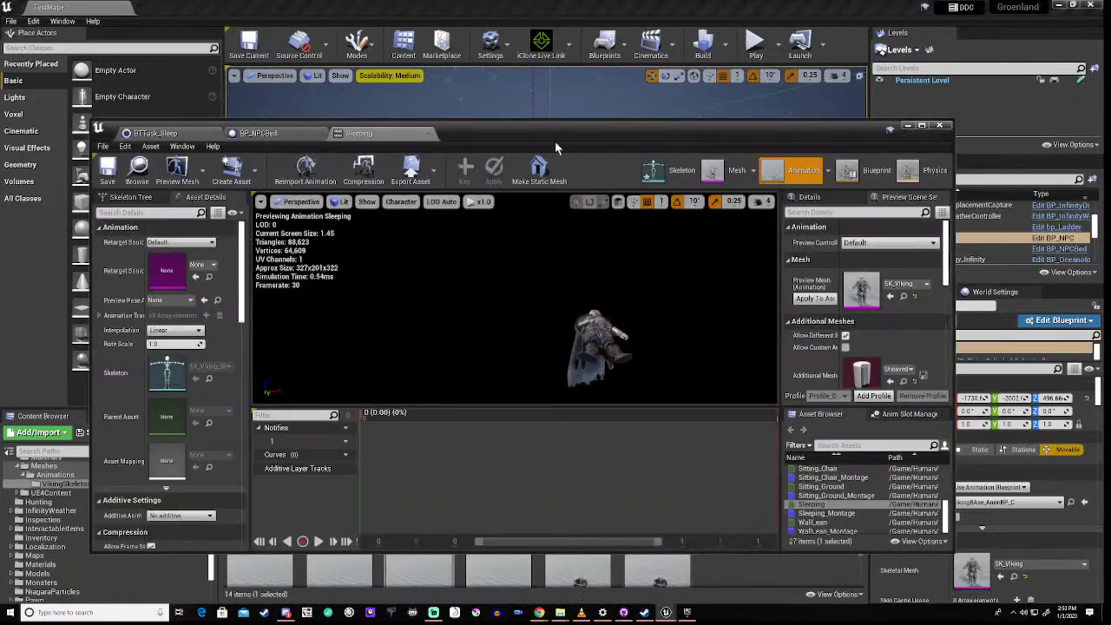
left_click(257, 137)
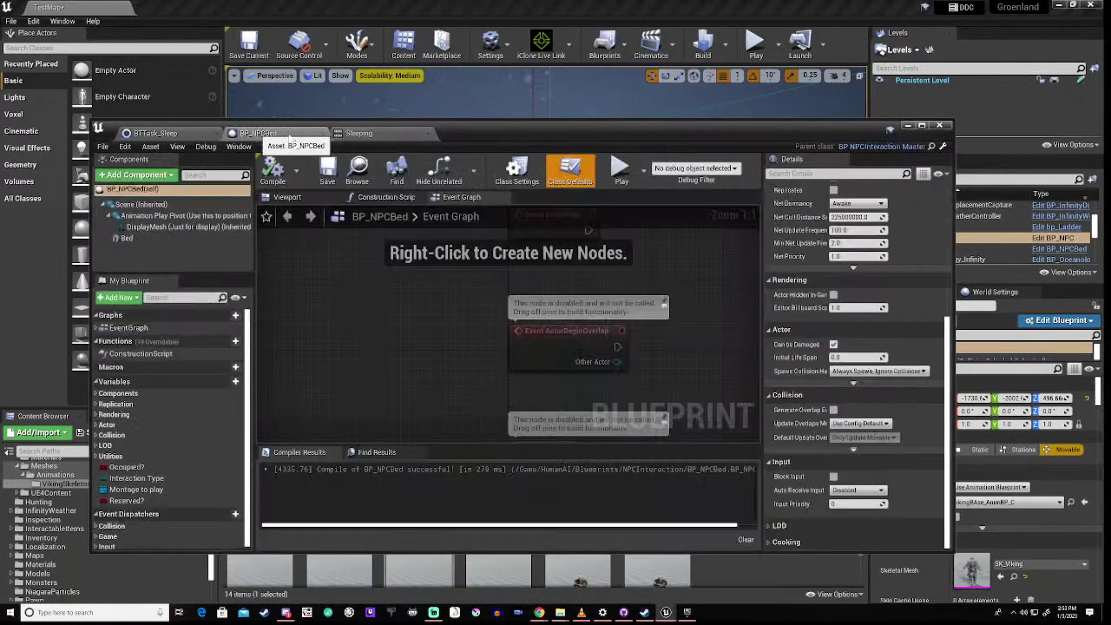
left_click_drag(509, 128, 582, 42)
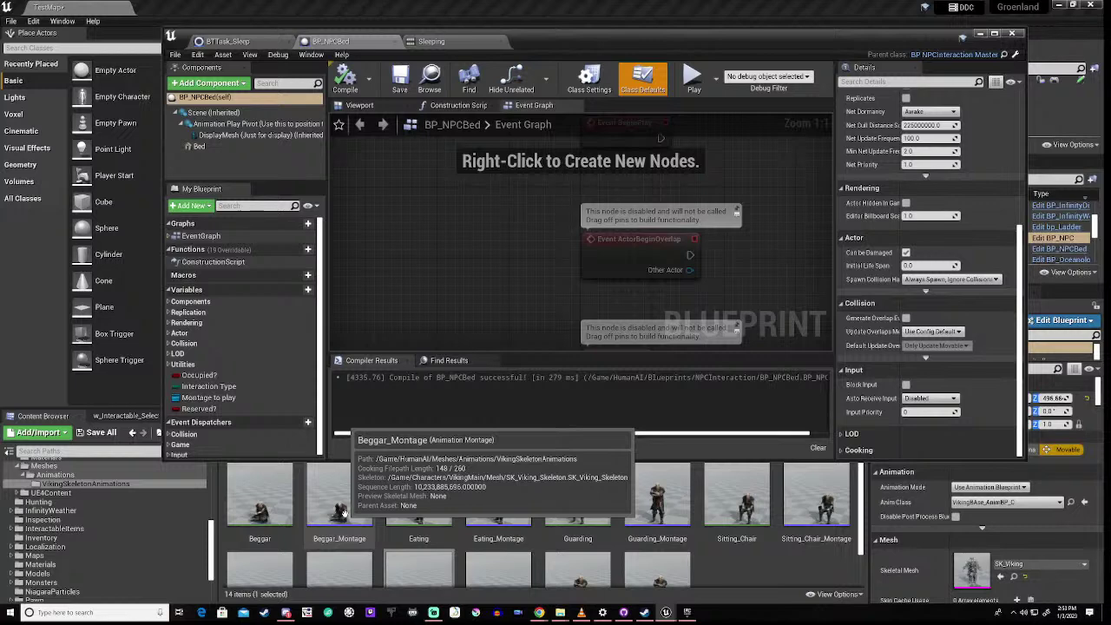
scroll(890, 309, "up", 8)
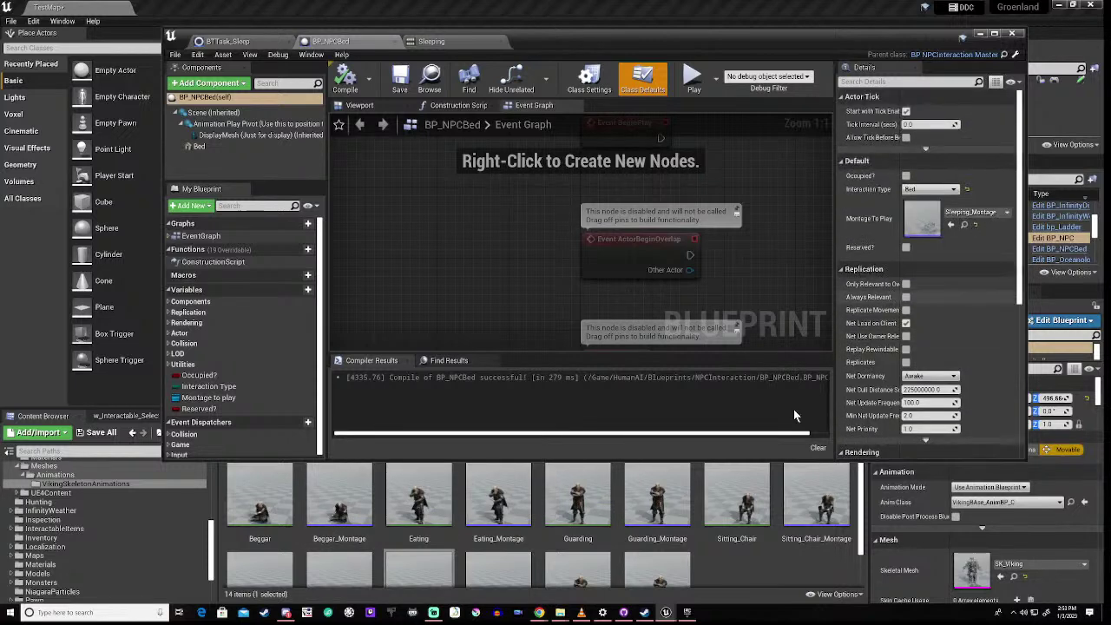
left_click_drag(344, 505, 913, 233)
left_click(344, 84)
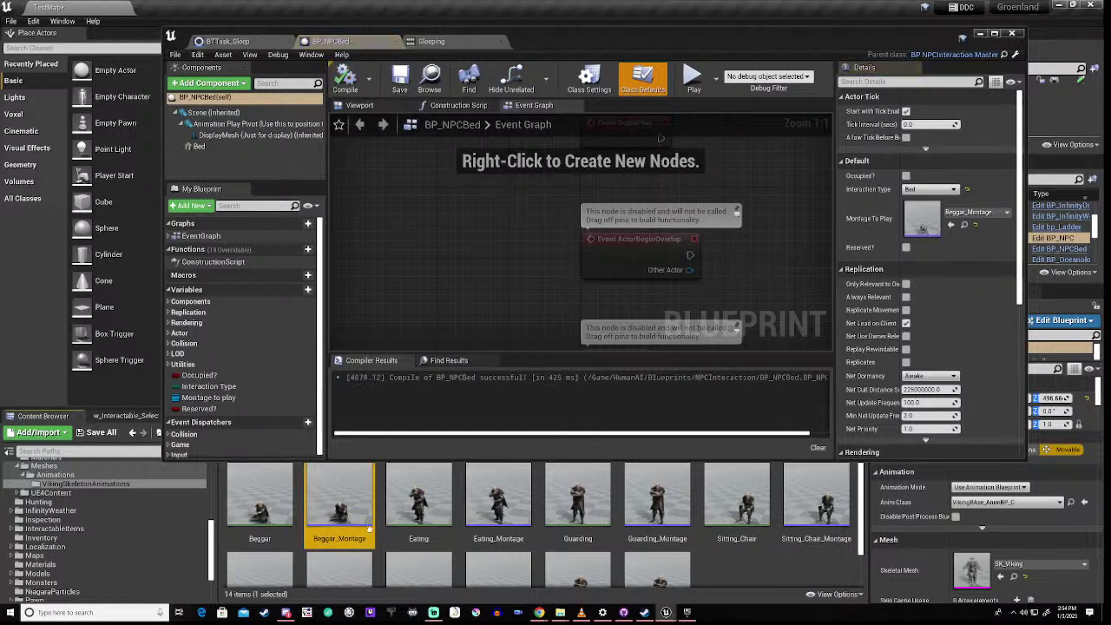
Preview the Beggar_Montage animation in its editor, then return to the level view
double_click(337, 507)
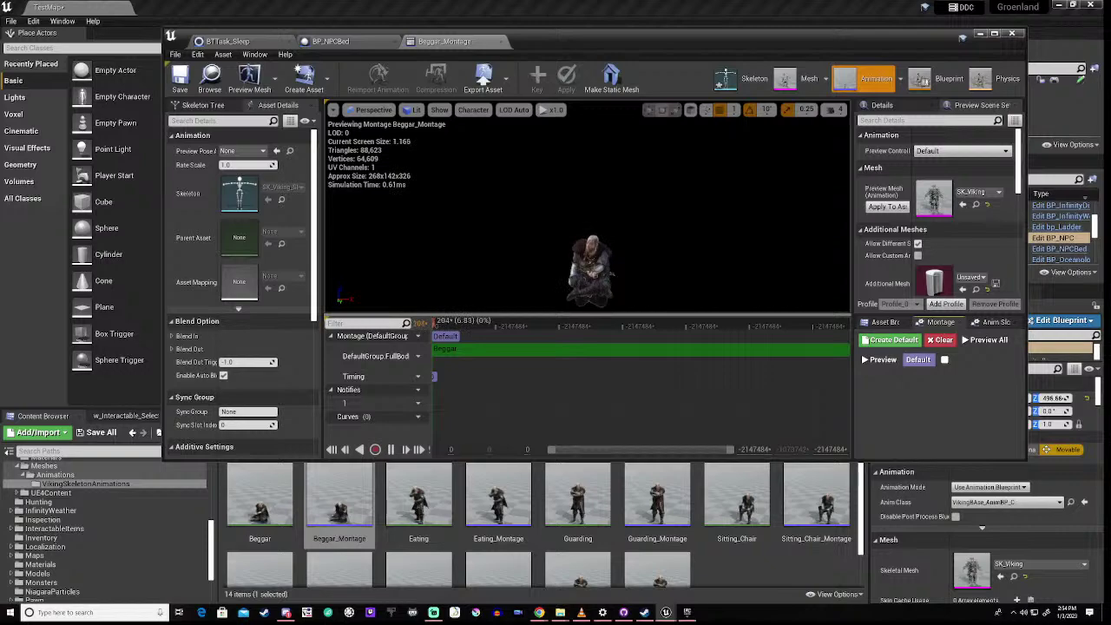
left_click(979, 36)
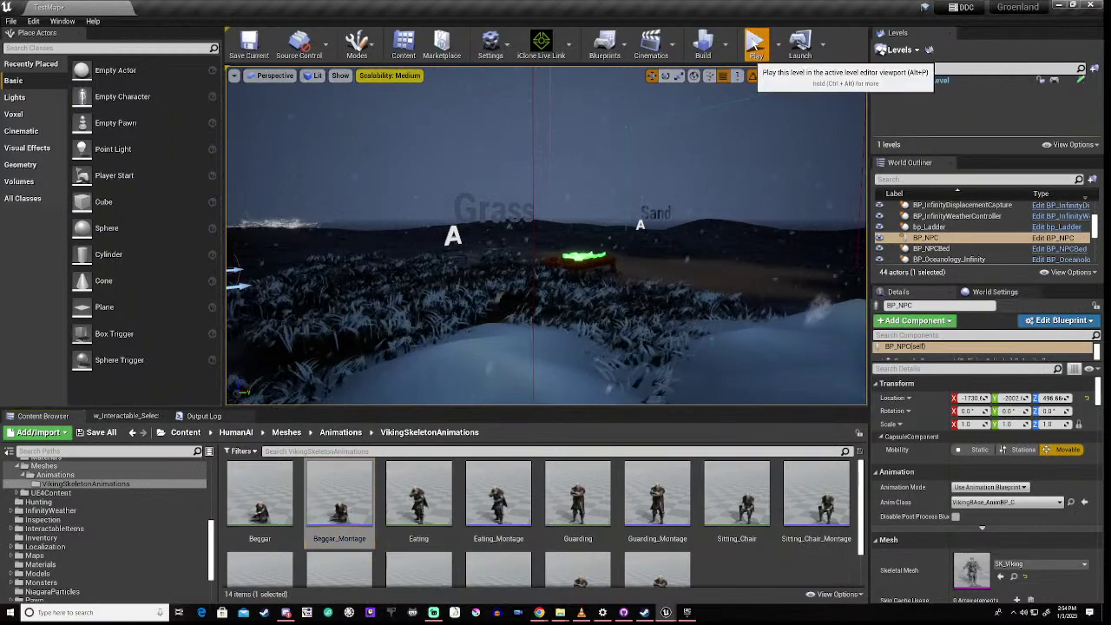
Play the level with Beggar_Montage assigned to the bed, walk around watching the NPC and the bed area, and stop the session
left_click(758, 47)
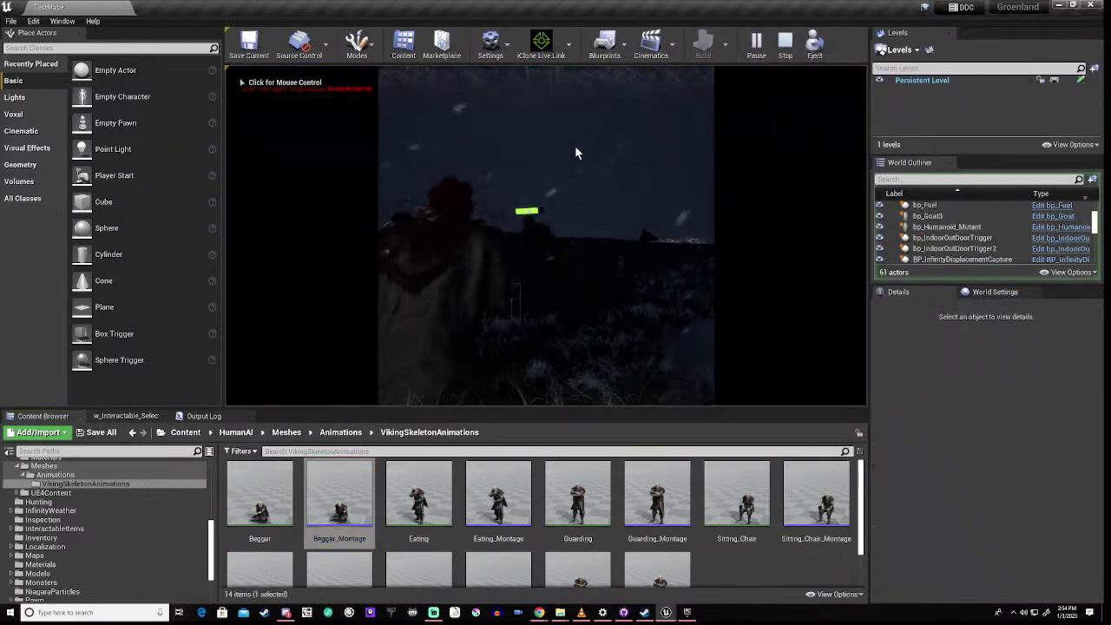
left_click(536, 259)
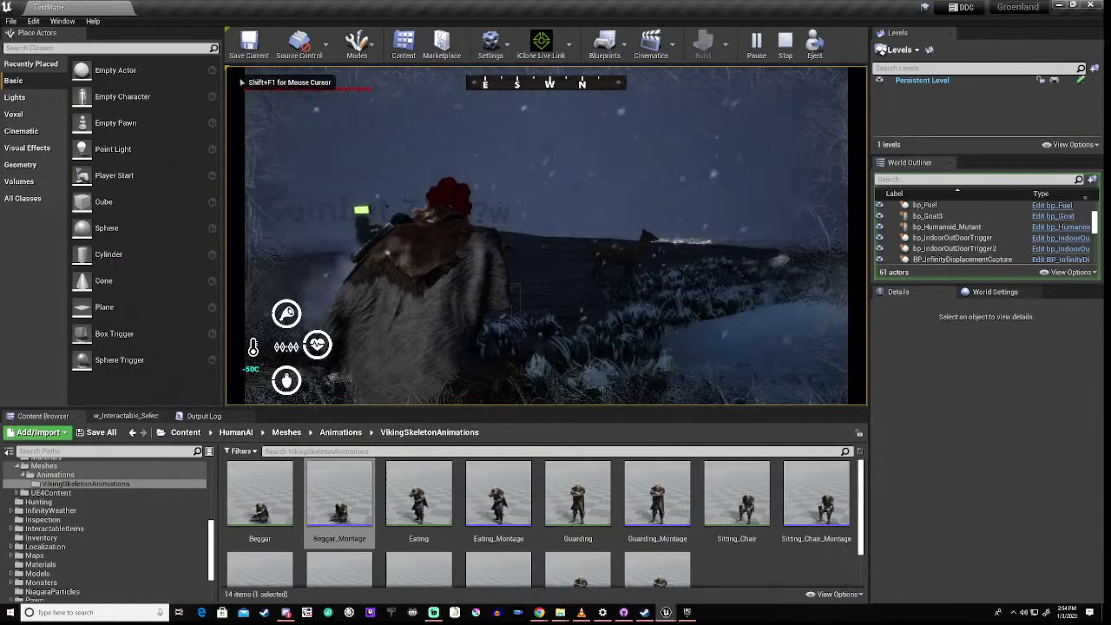
key("w")
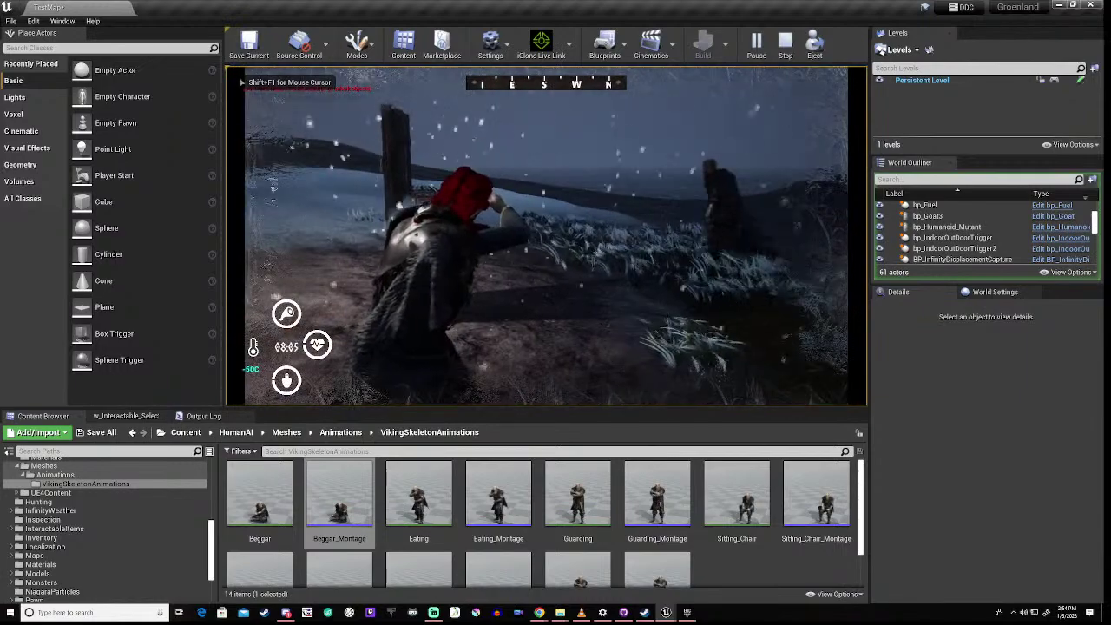
key("w")
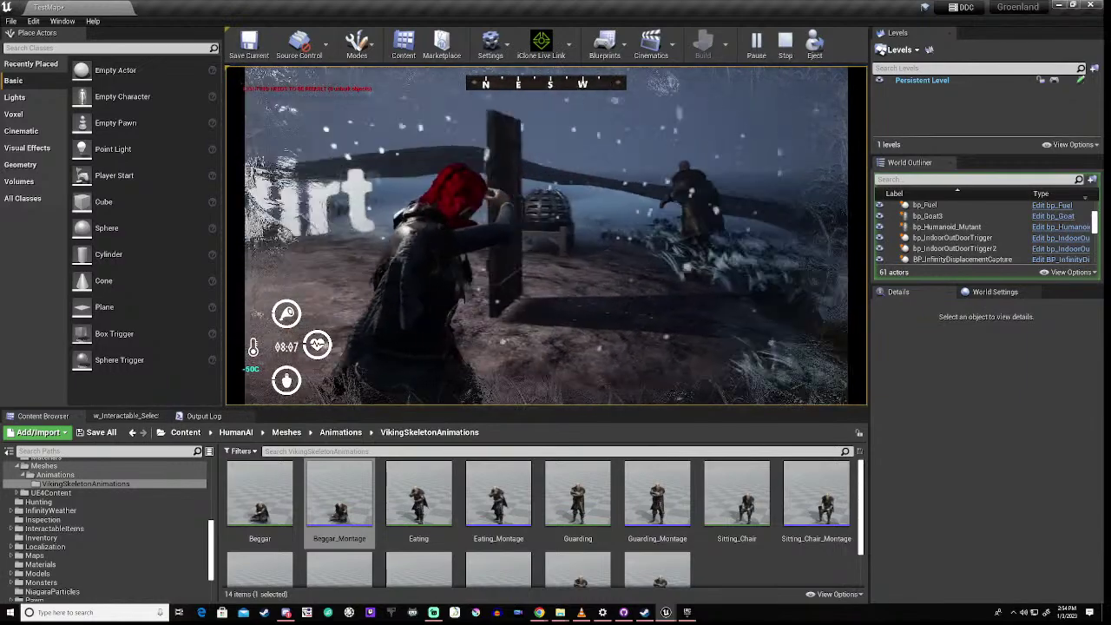
key("w")
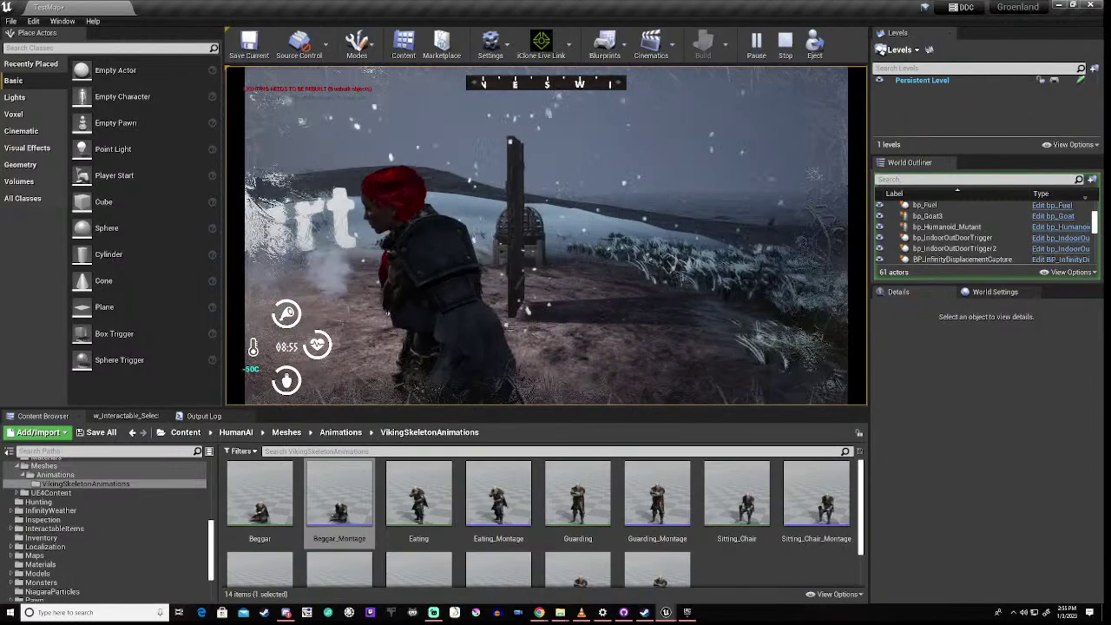
key("w")
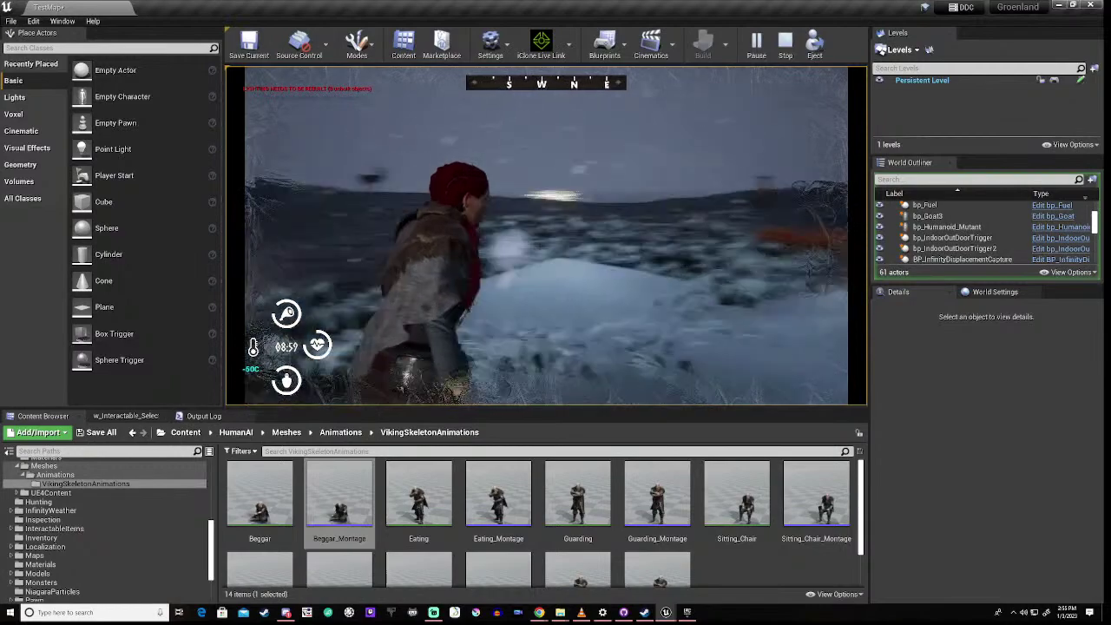
key("w")
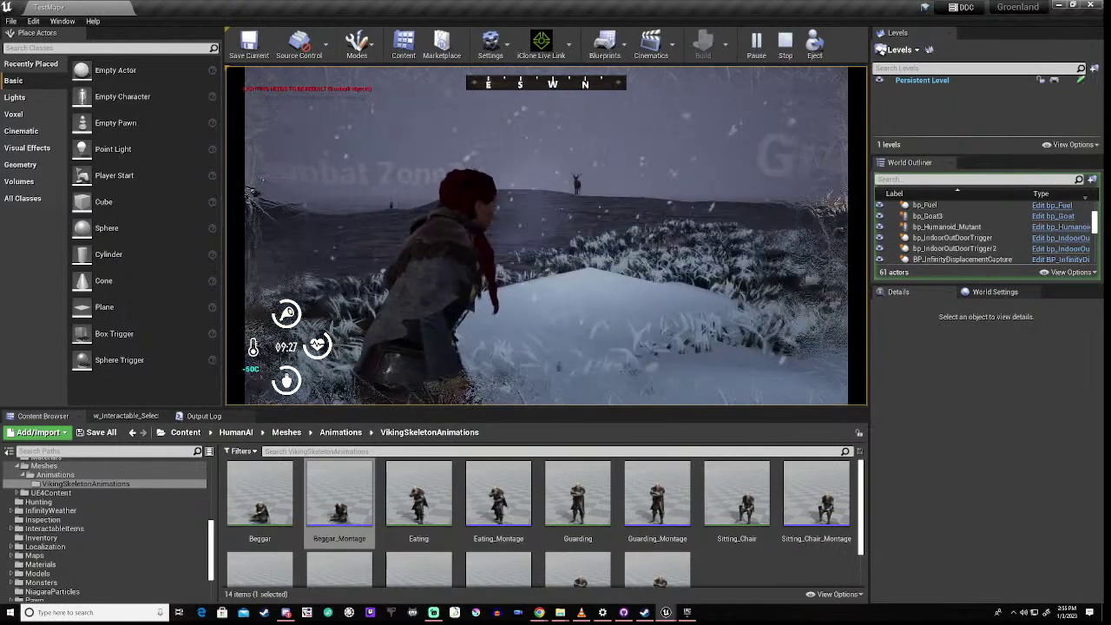
key("w")
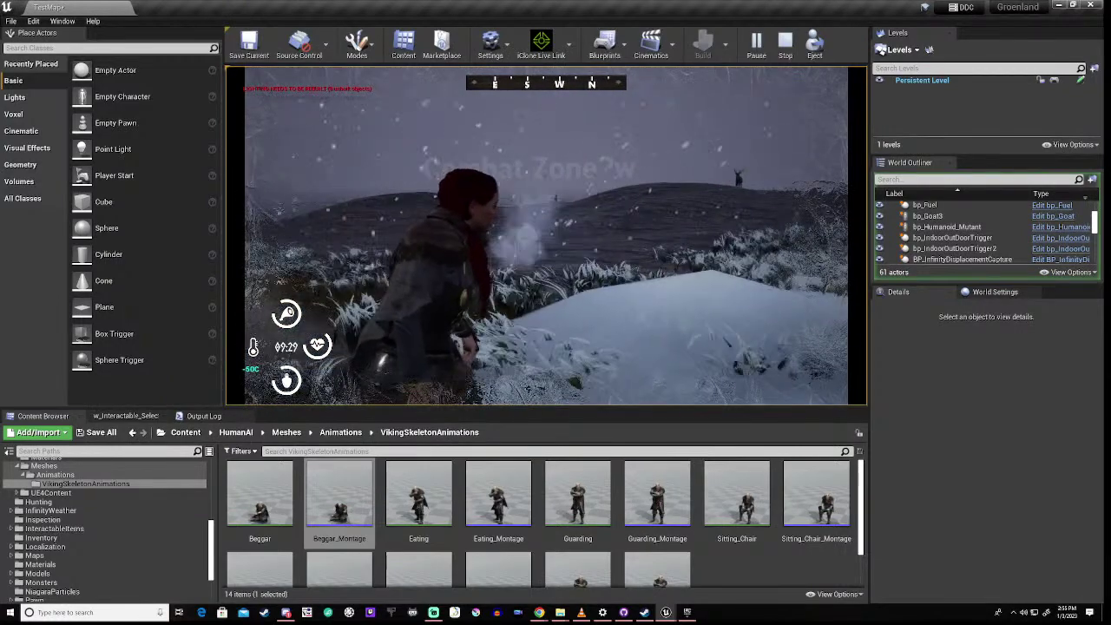
key("w")
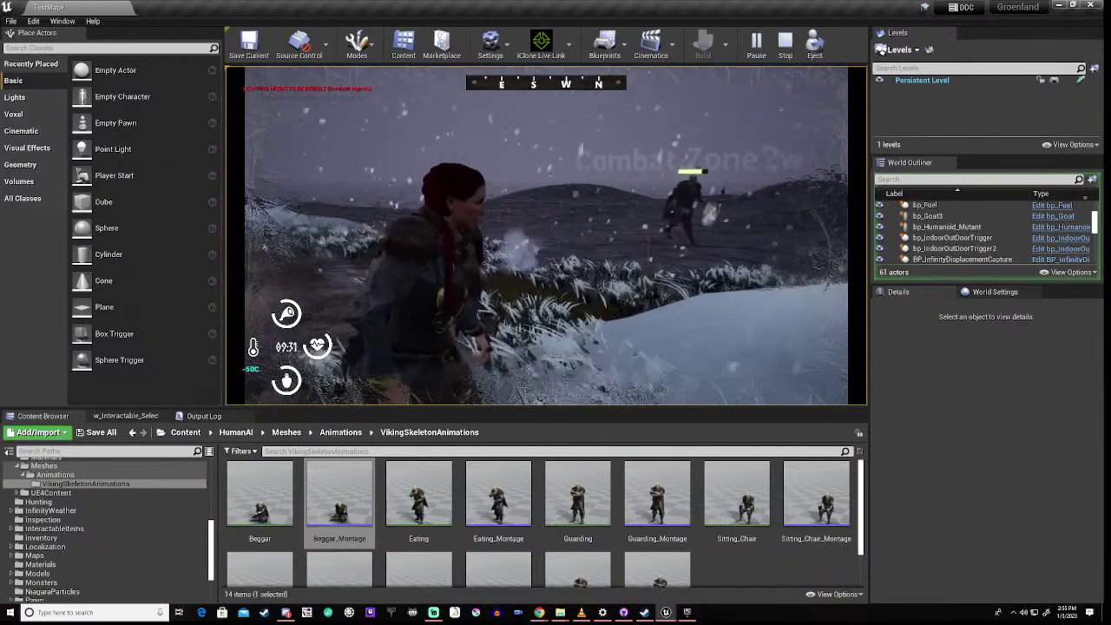
key("w")
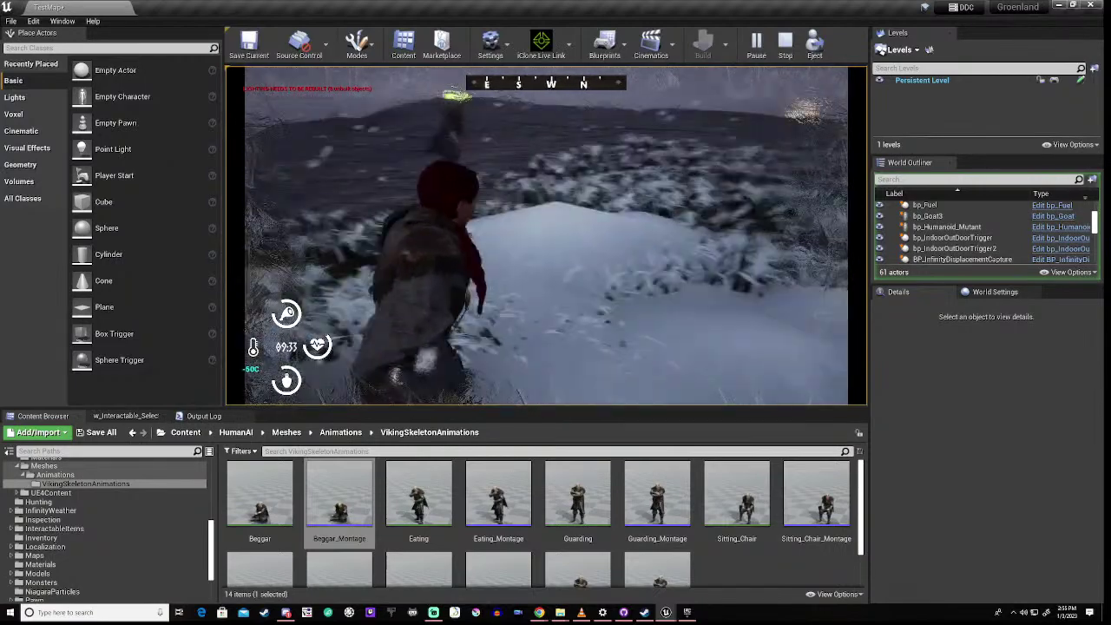
key("w")
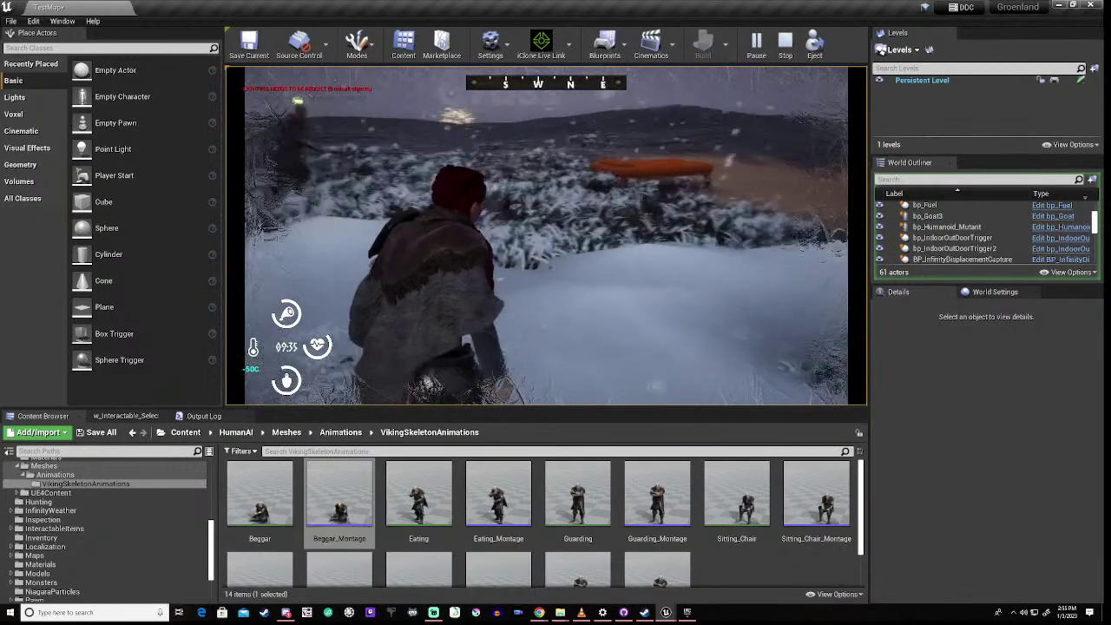
key("w")
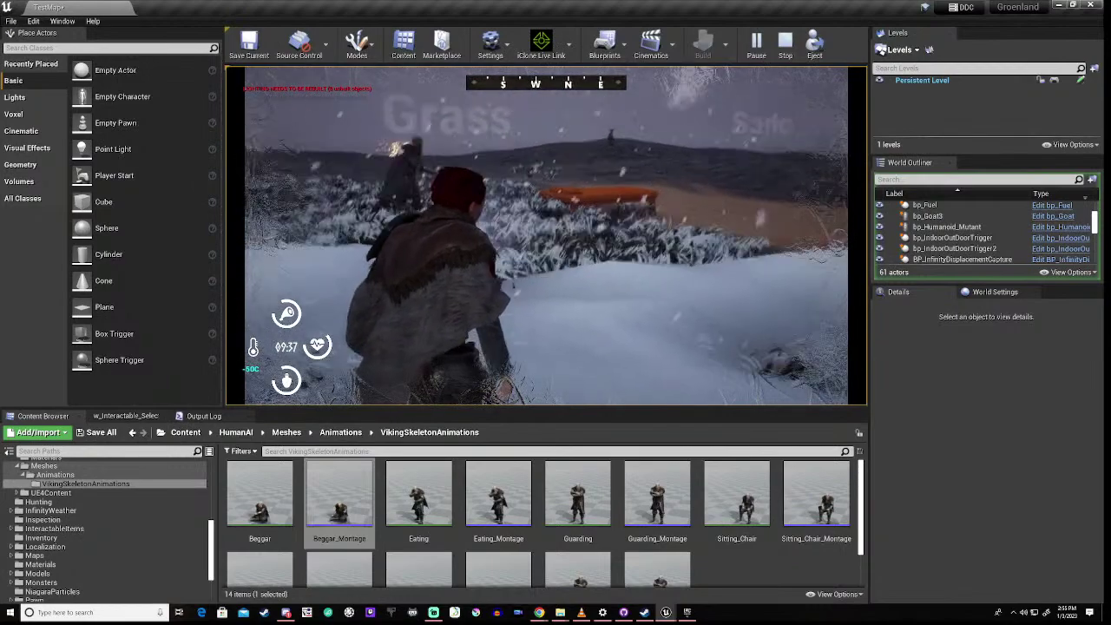
key("w")
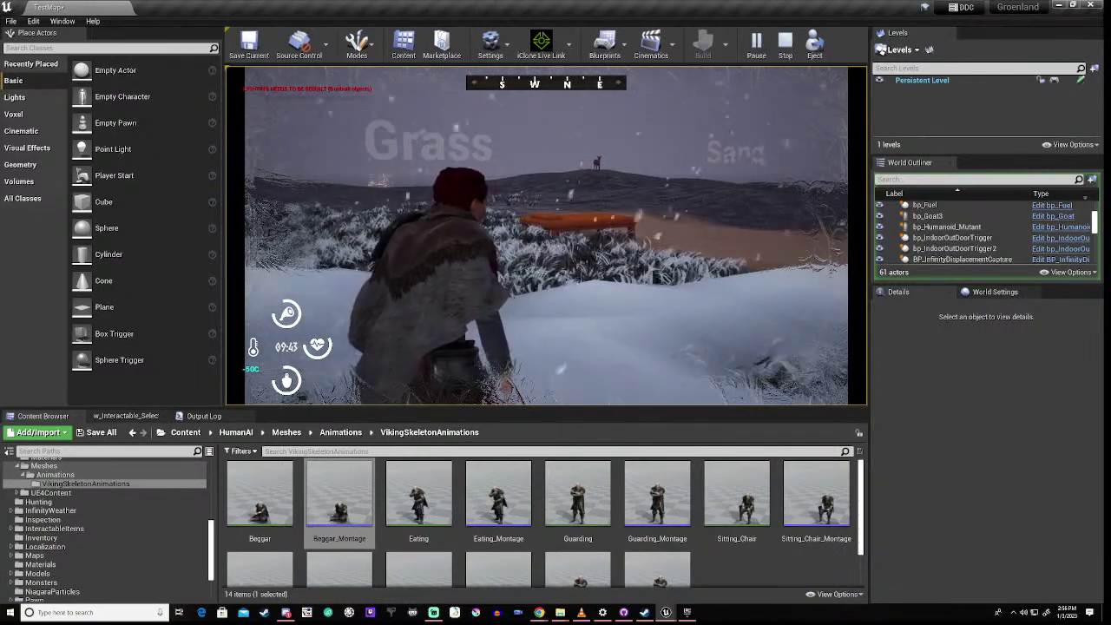
key("w")
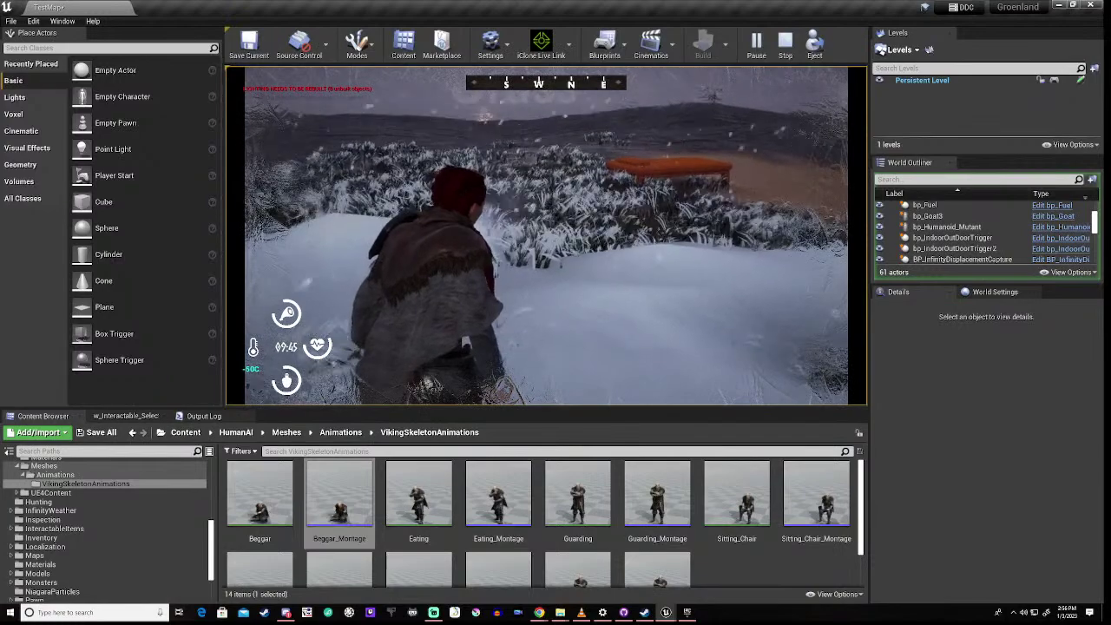
key("w")
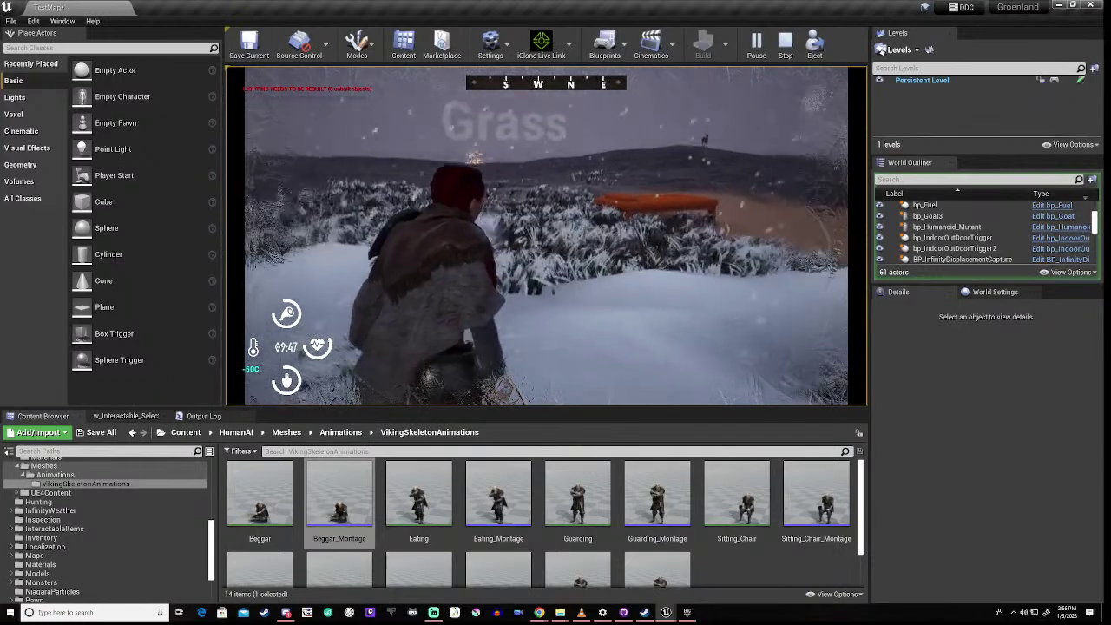
key("Escape")
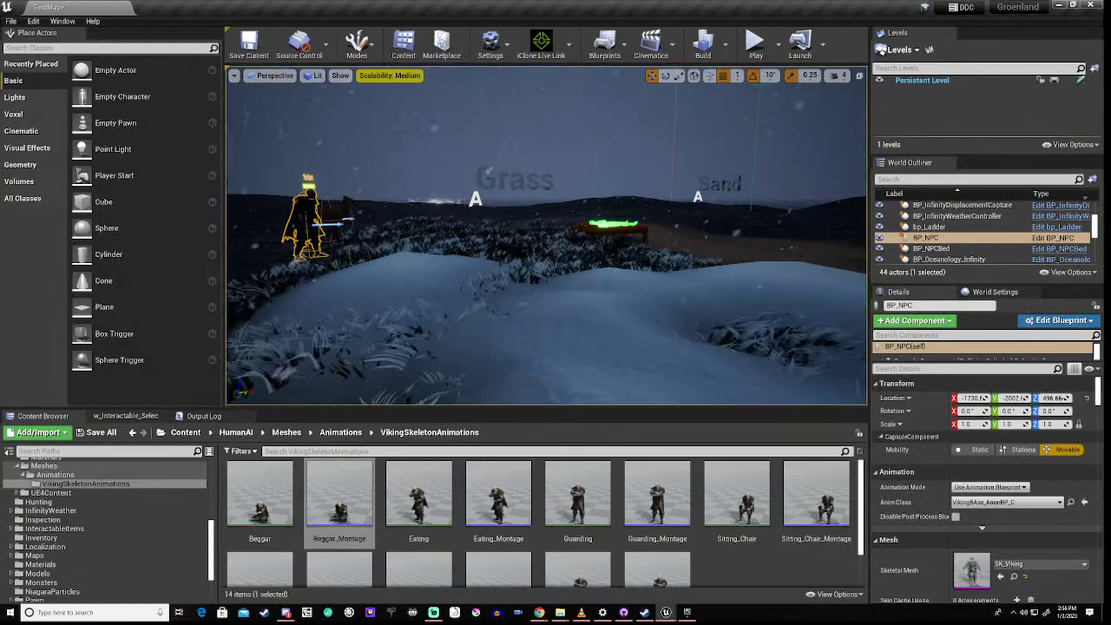
Focus on BP_NPC, set its capsule half height to 100 and raise the actor to about Z 509
key("f")
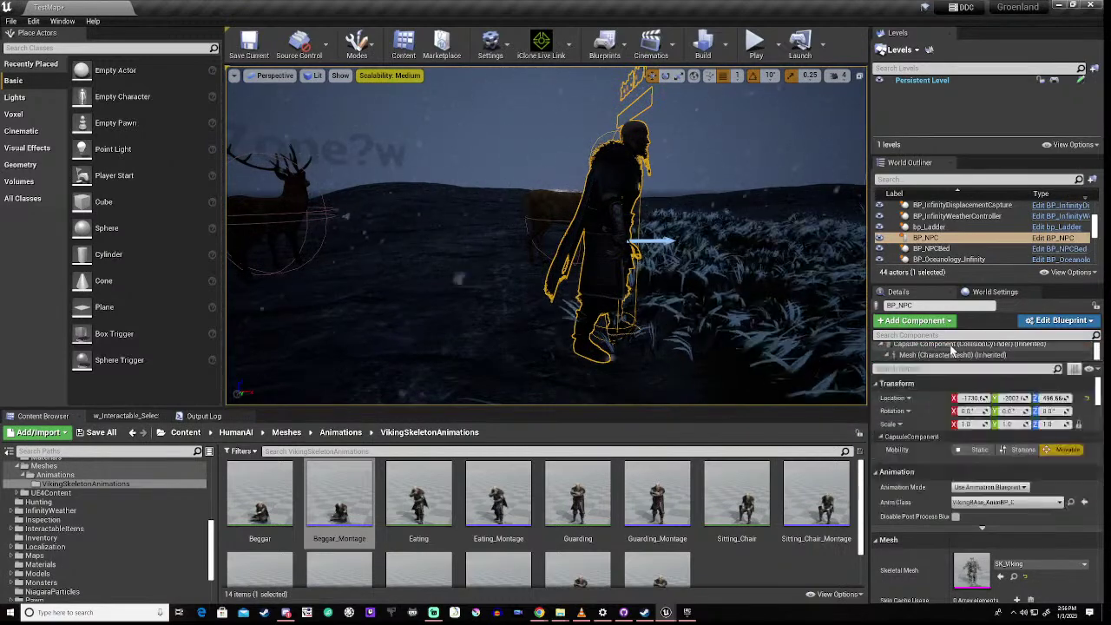
left_click(966, 356)
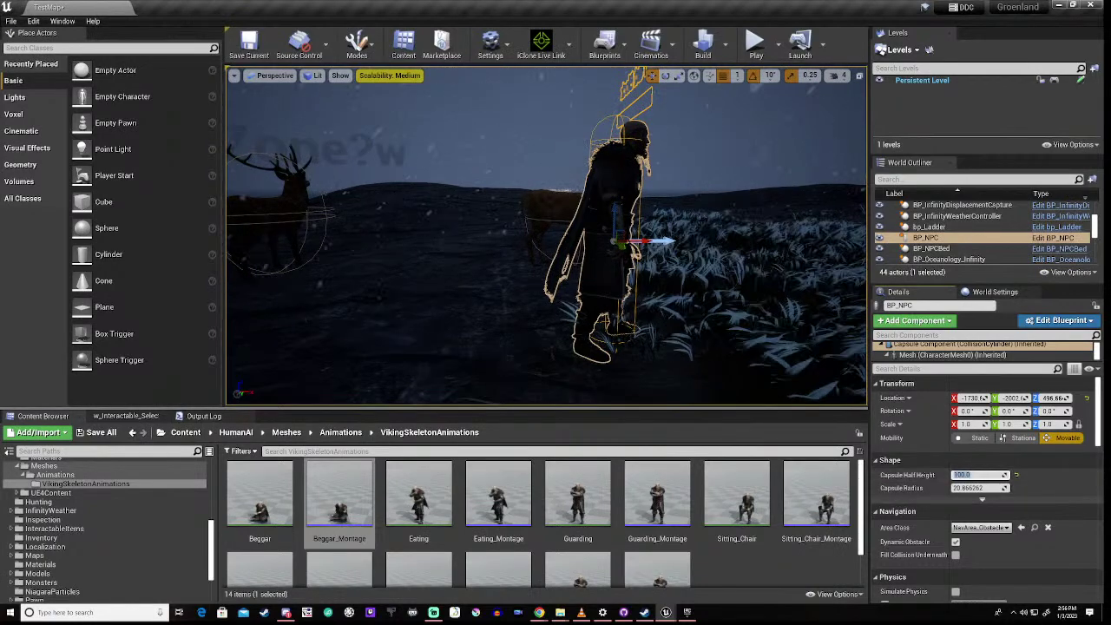
key("Return")
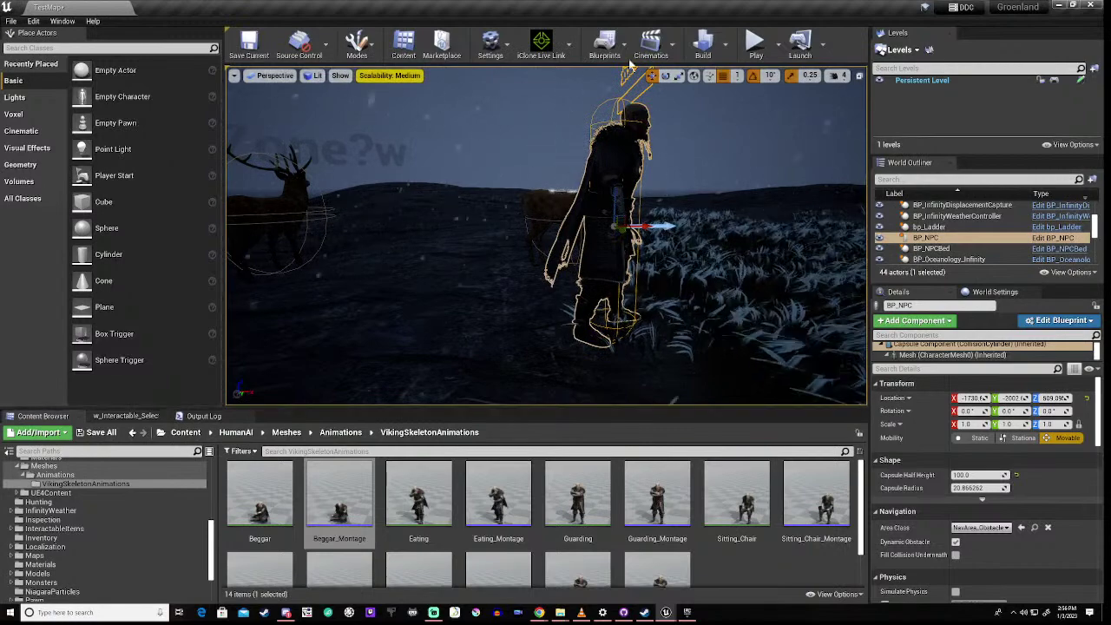
Play-test the level again with the raised BP_NPC, walk towards the bed to watch the interaction, and end the session
left_click(757, 50)
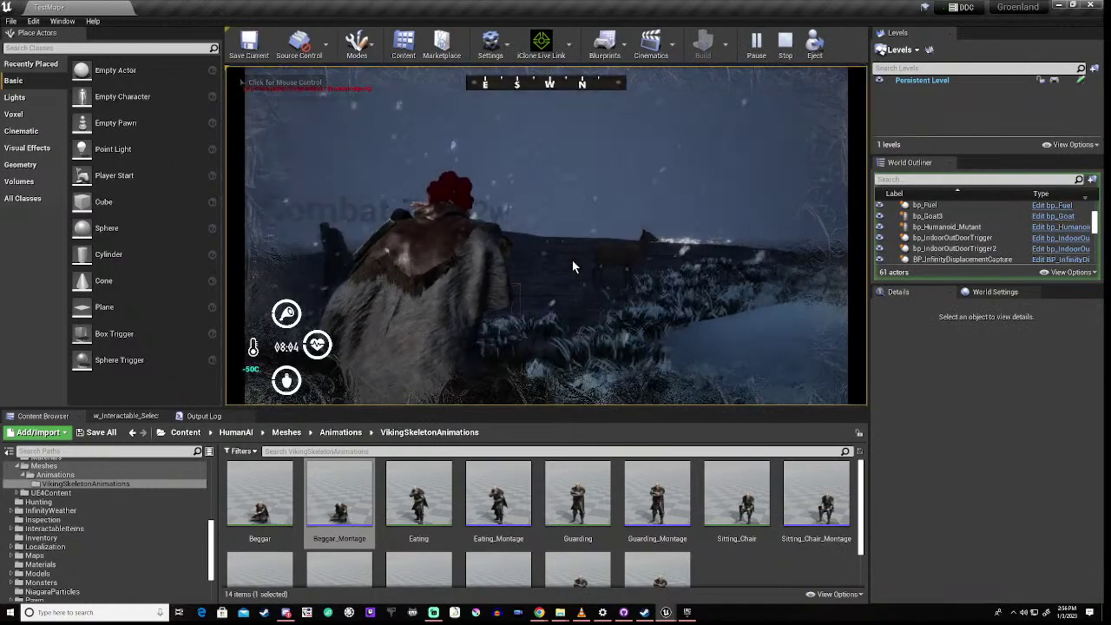
left_click(572, 260)
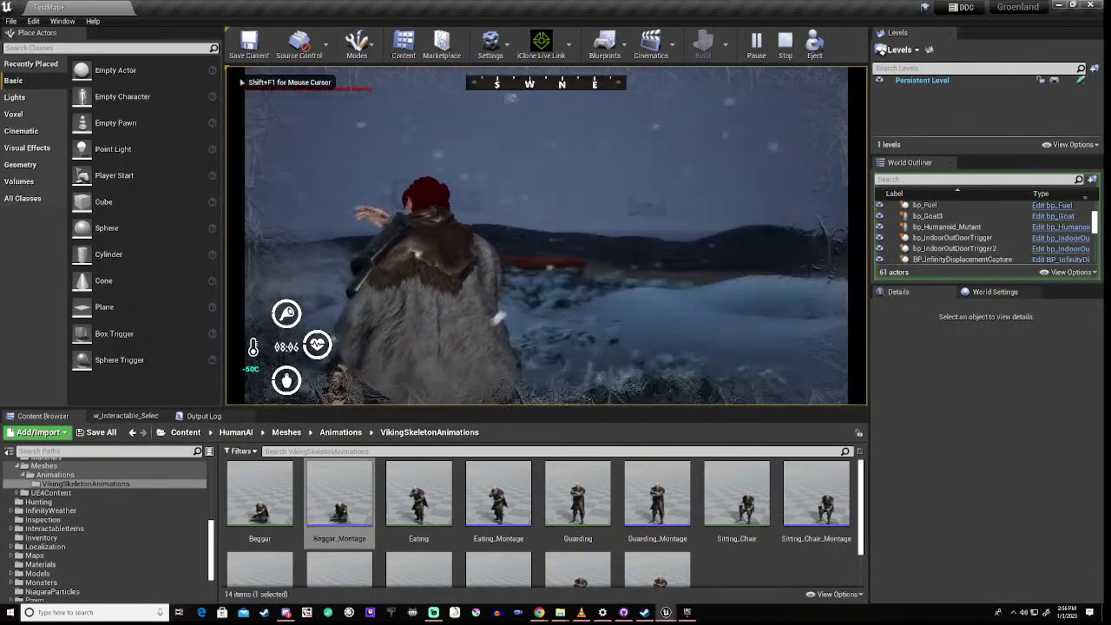
key("w")
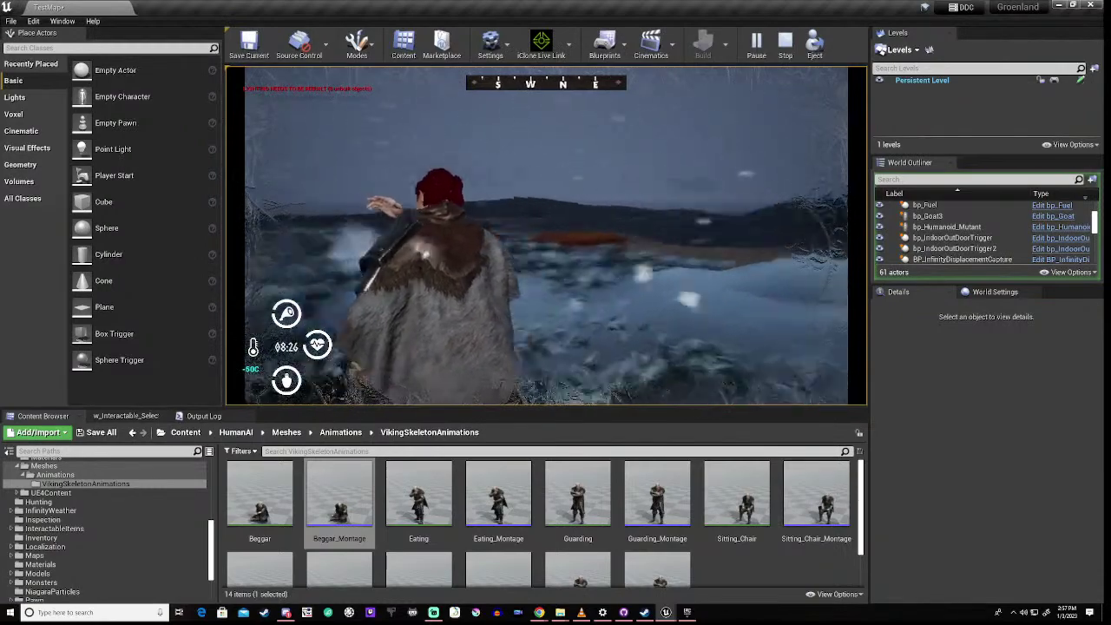
key("w")
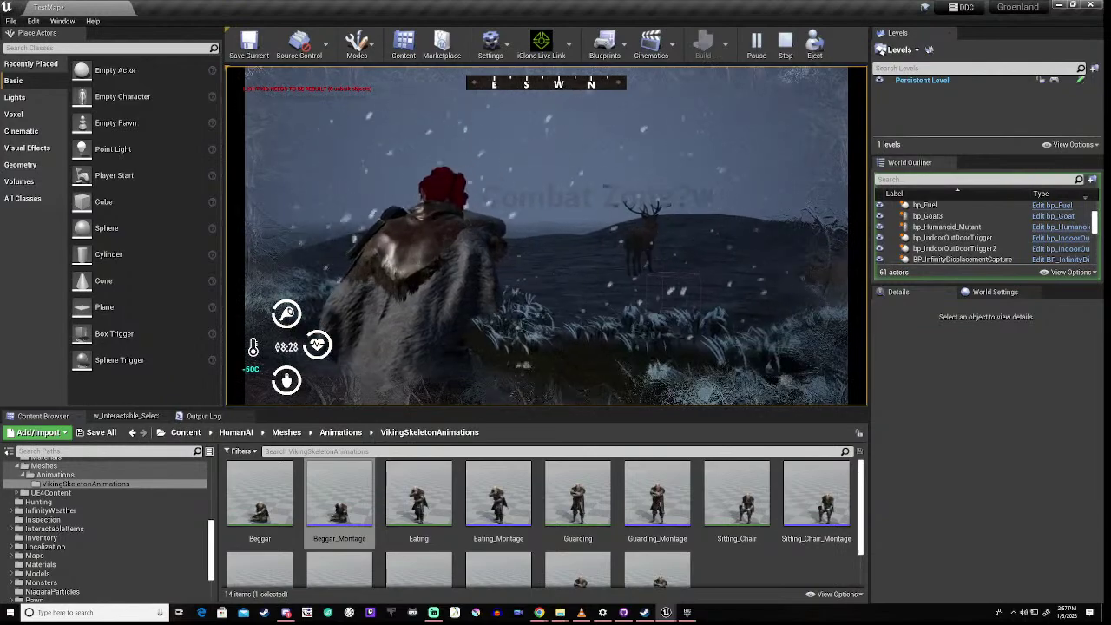
key("w")
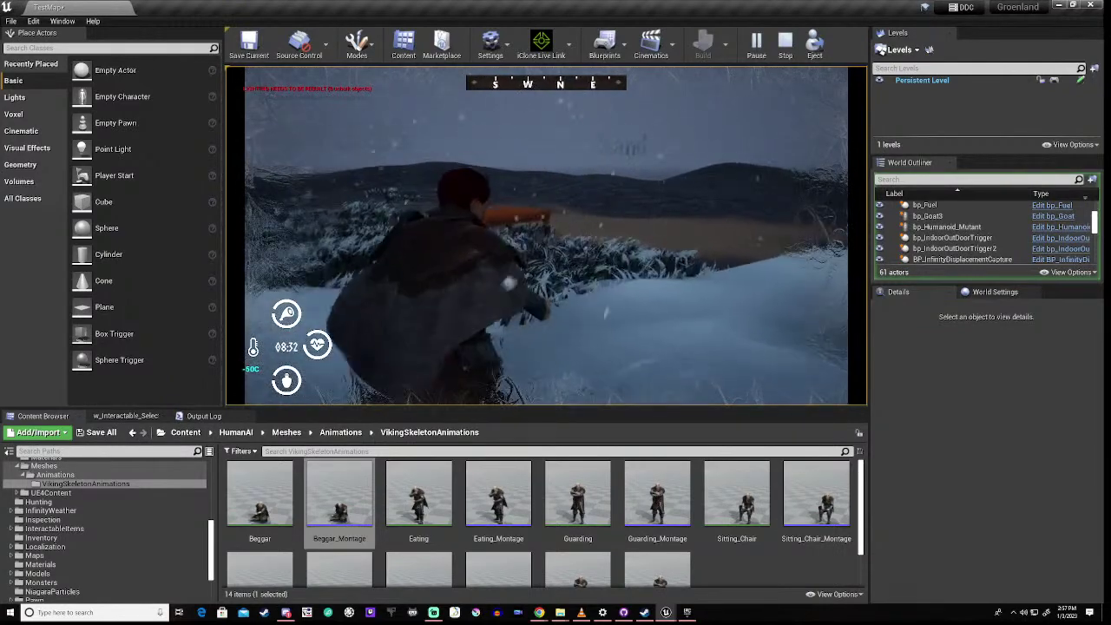
key("w")
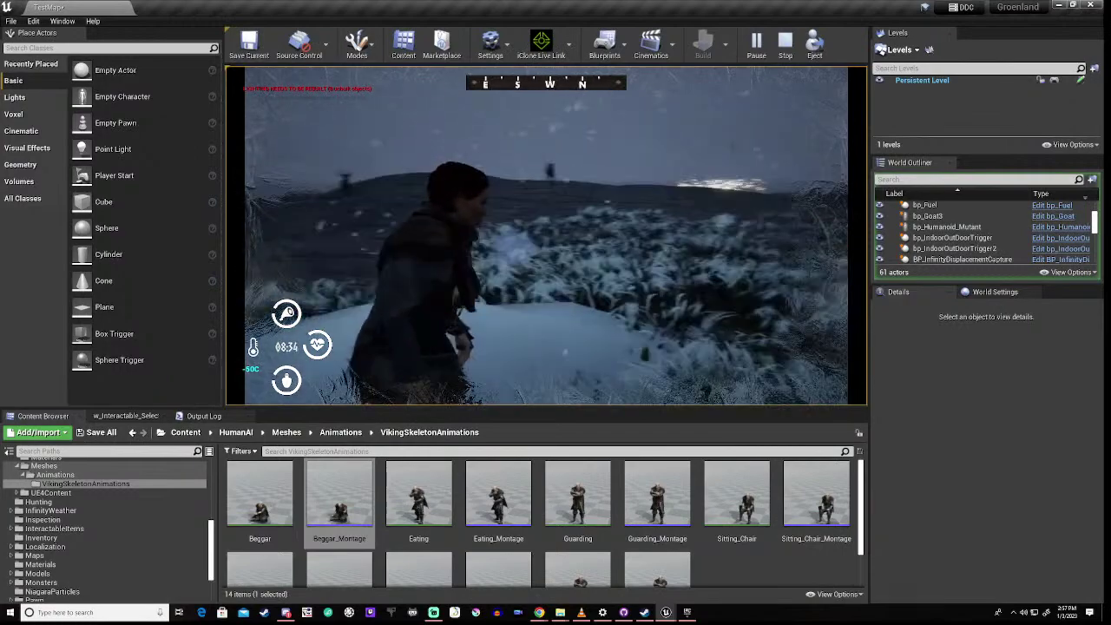
key("w")
key("w")
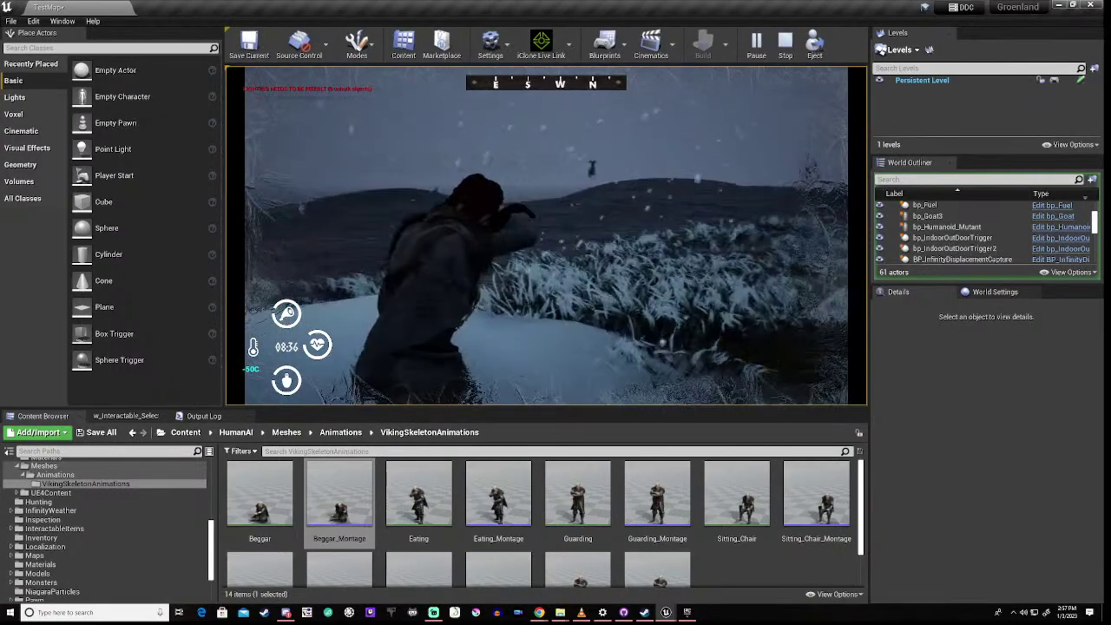
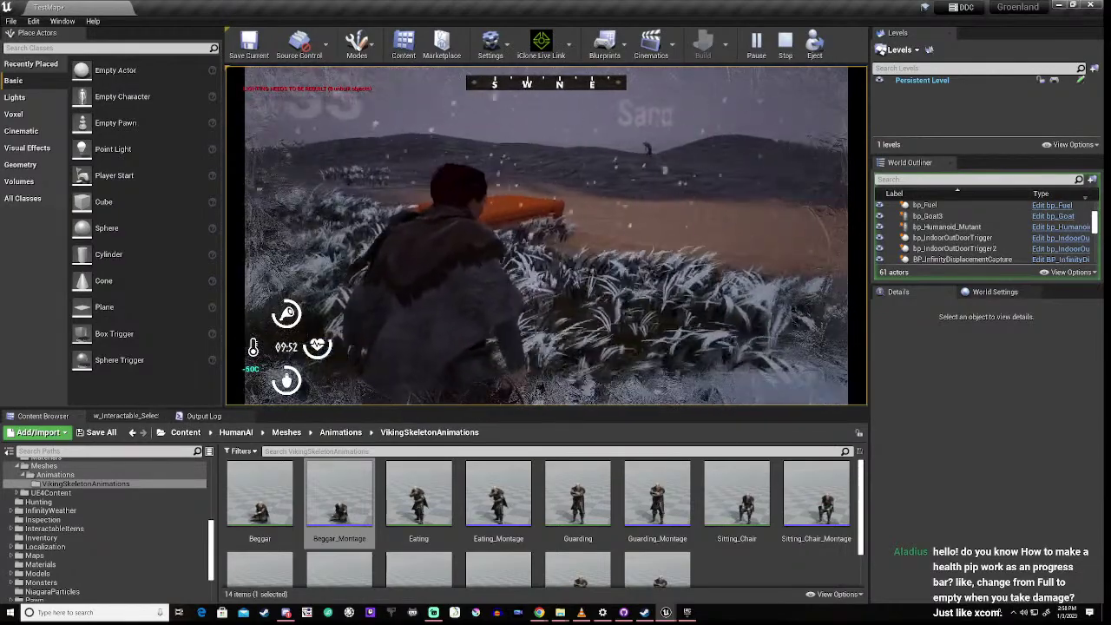
key("Escape")
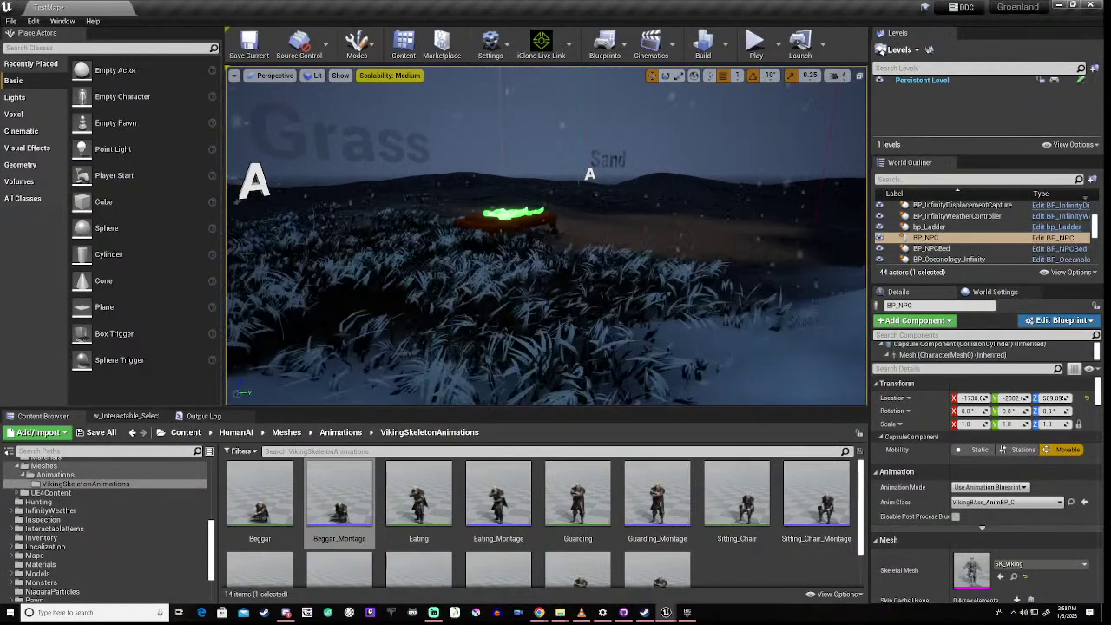
Assign Sleeping_Montage from the HumanAI/Meshes/Animations folder as BP_NPCBed's Montage To Play, and return to the level view
right_click_drag(547, 235, 464, 198)
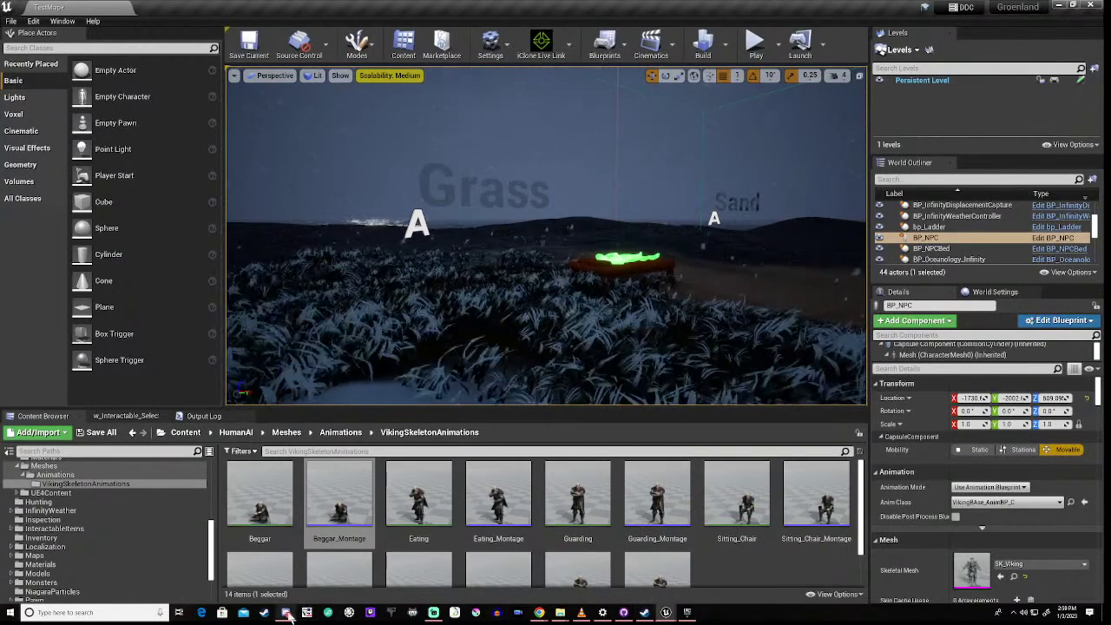
mouse_move(288, 614)
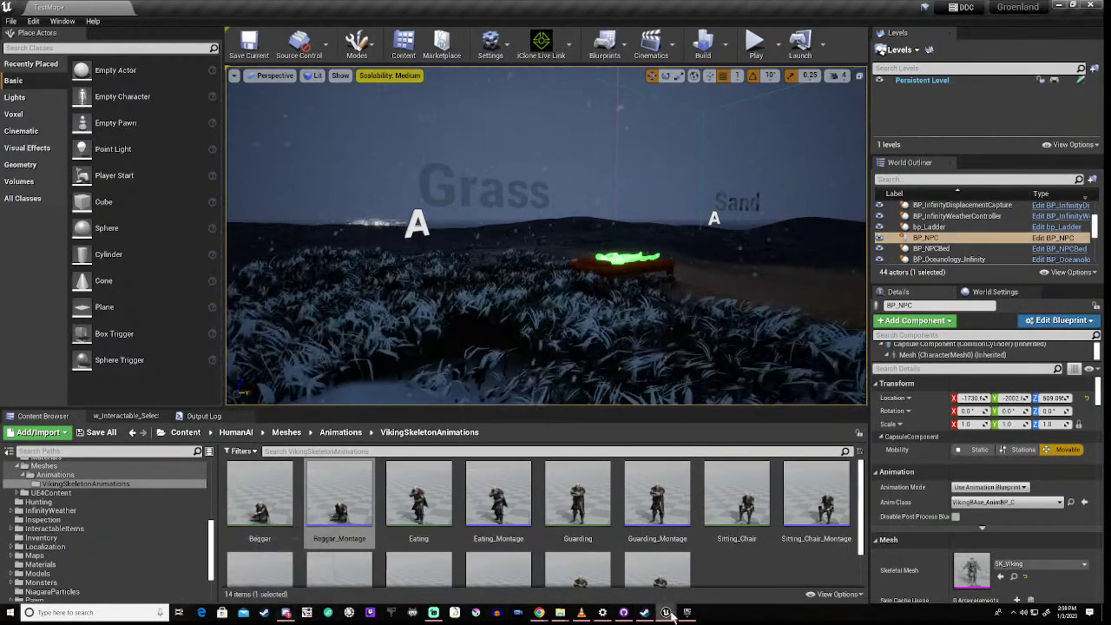
mouse_move(667, 613)
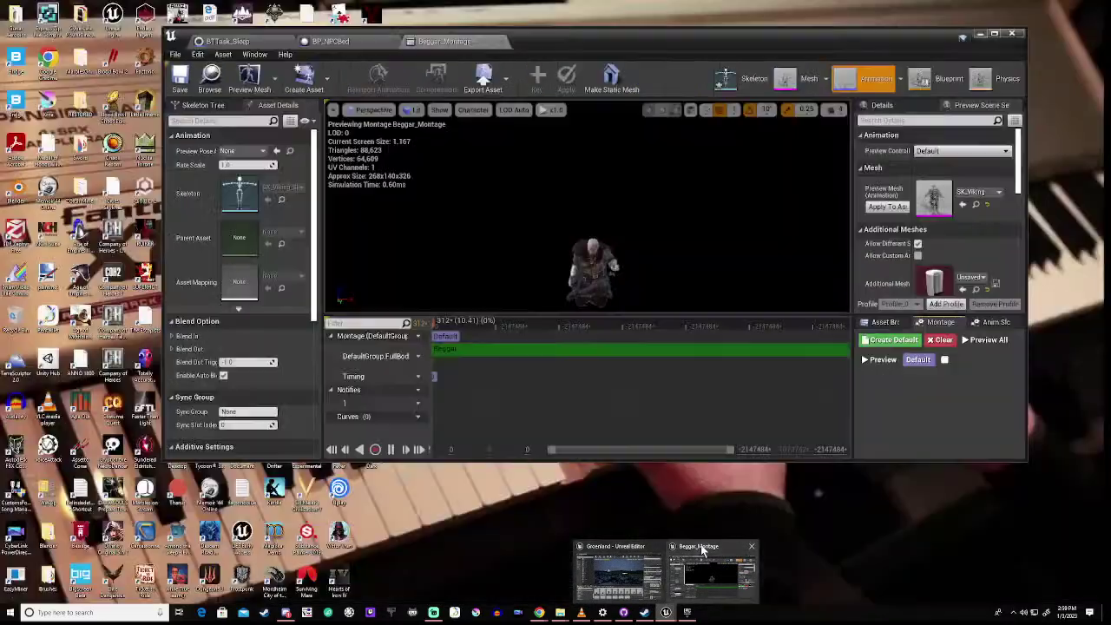
left_click(701, 544)
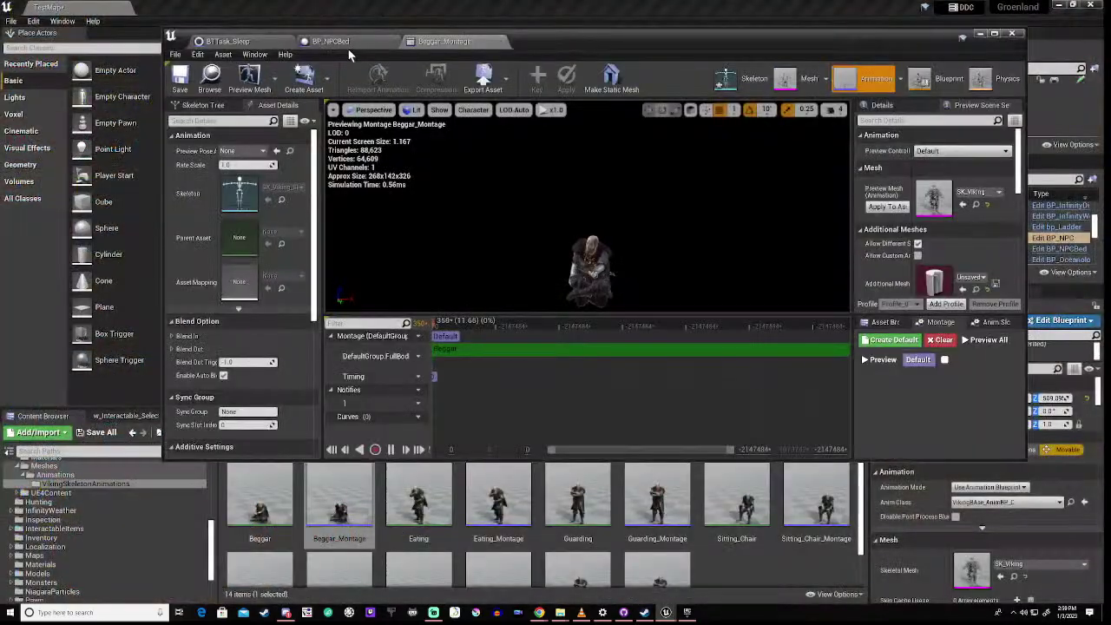
left_click(348, 44)
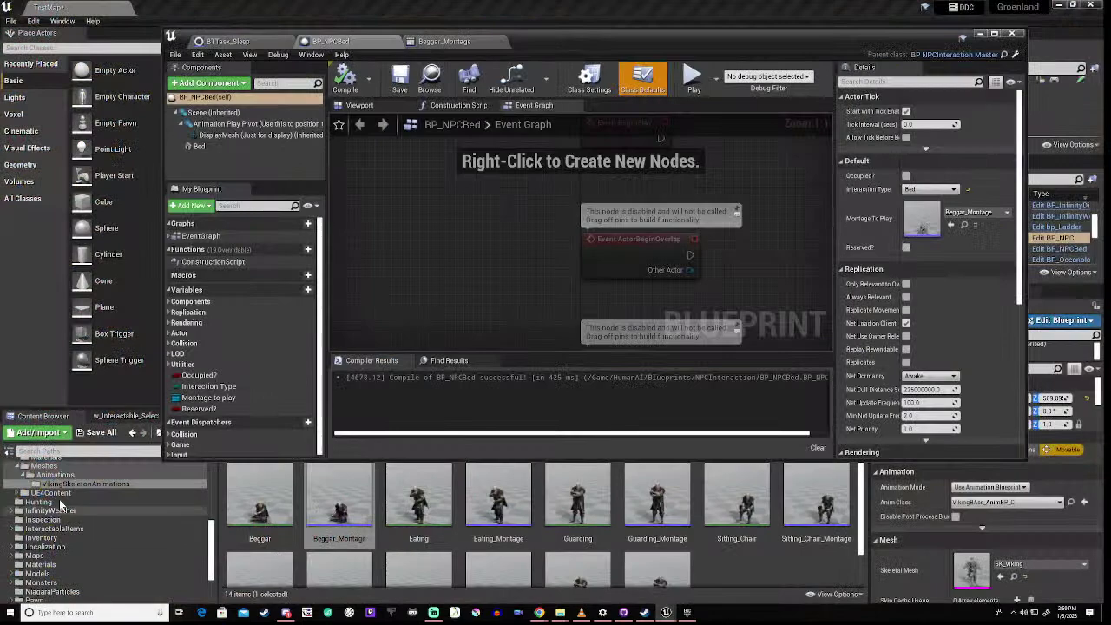
left_click(67, 477)
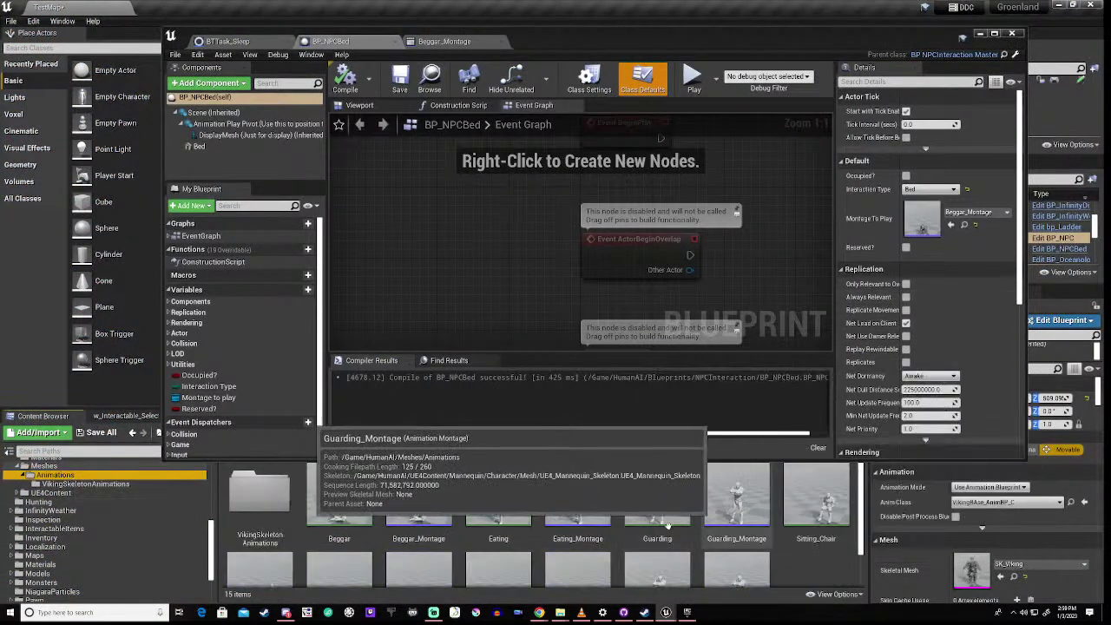
scroll(570, 530, "down", 2)
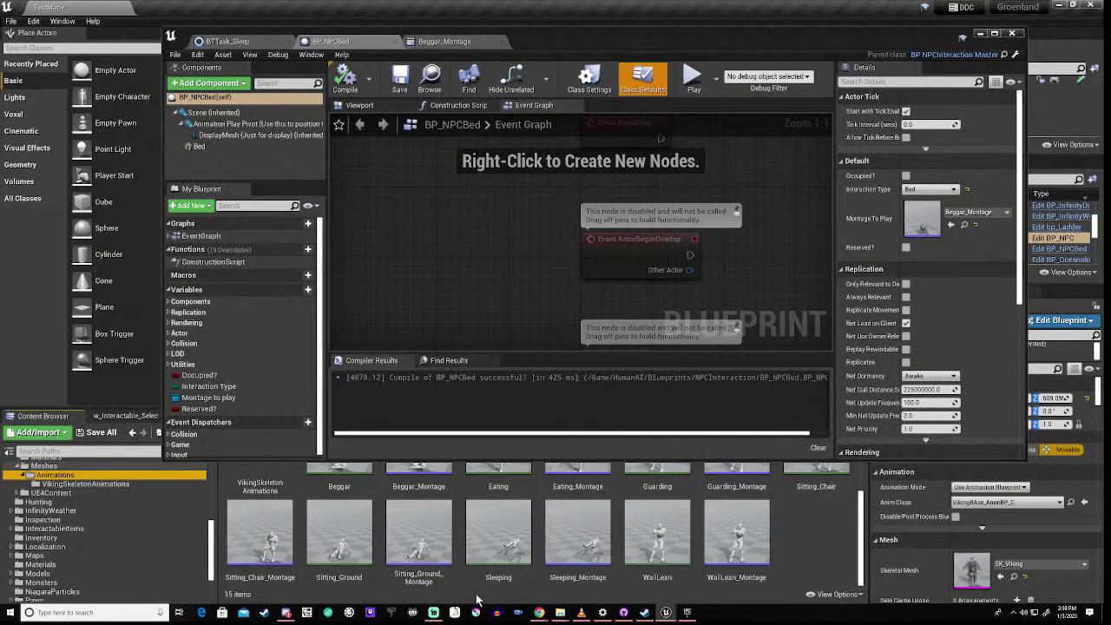
left_click_drag(585, 558, 924, 228)
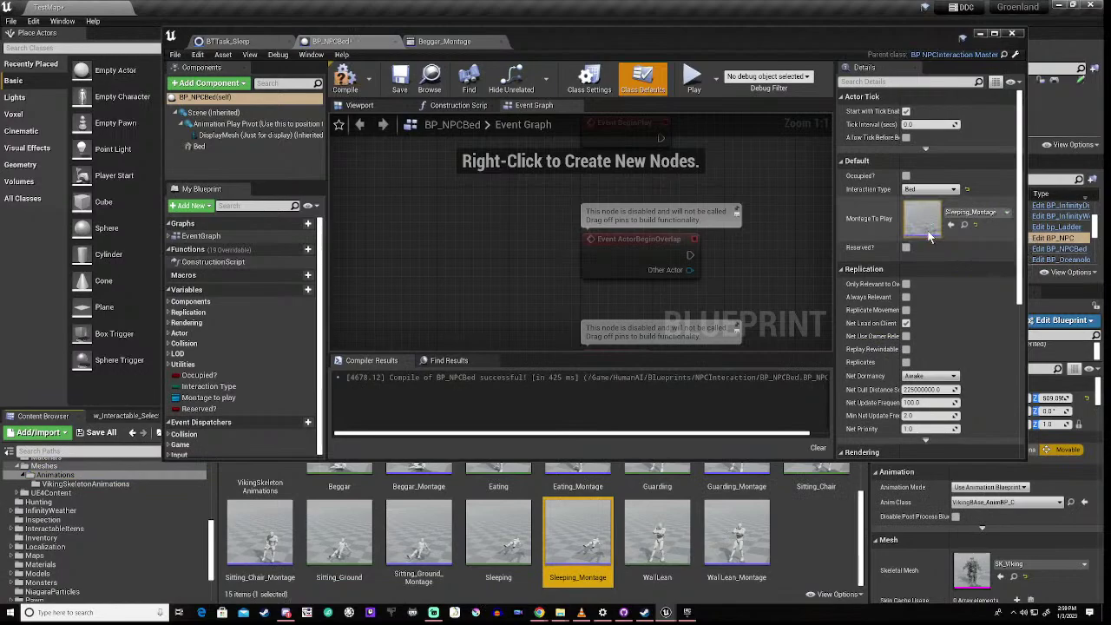
left_click(979, 34)
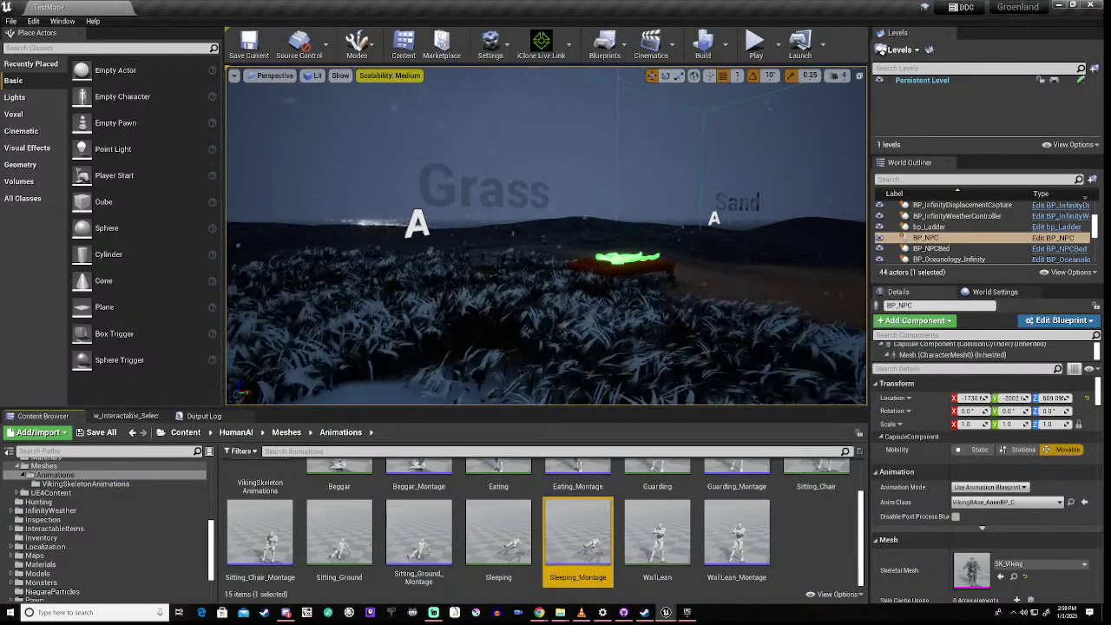
Select BP_NPCBed in the level and enlarge the details area and component list so all of its components show
left_click(622, 266)
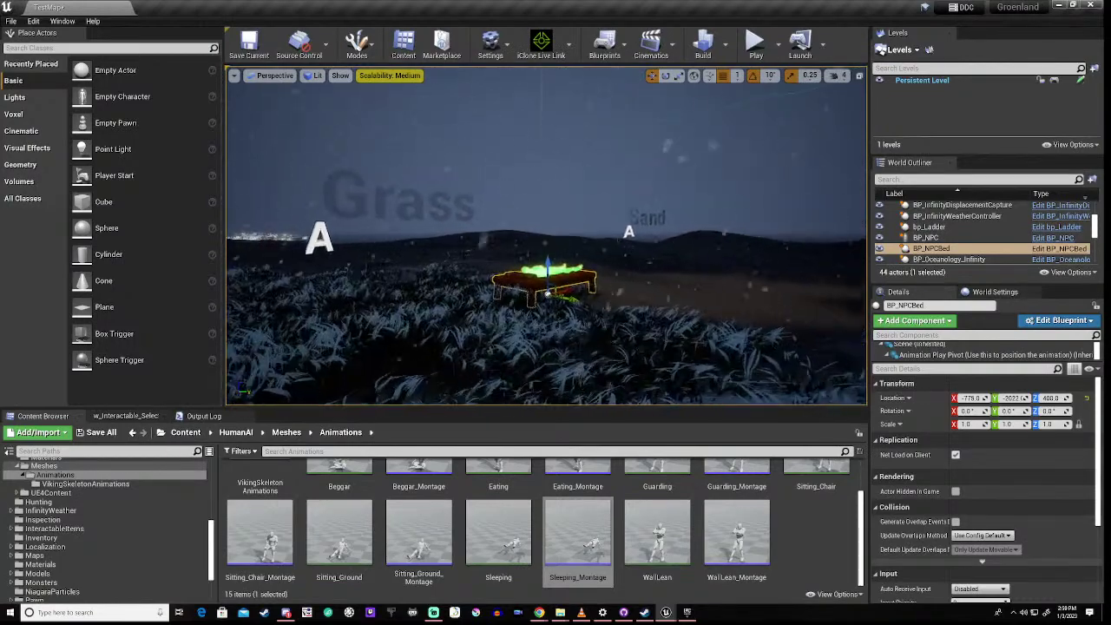
right_click_drag(546, 234, 546, 273)
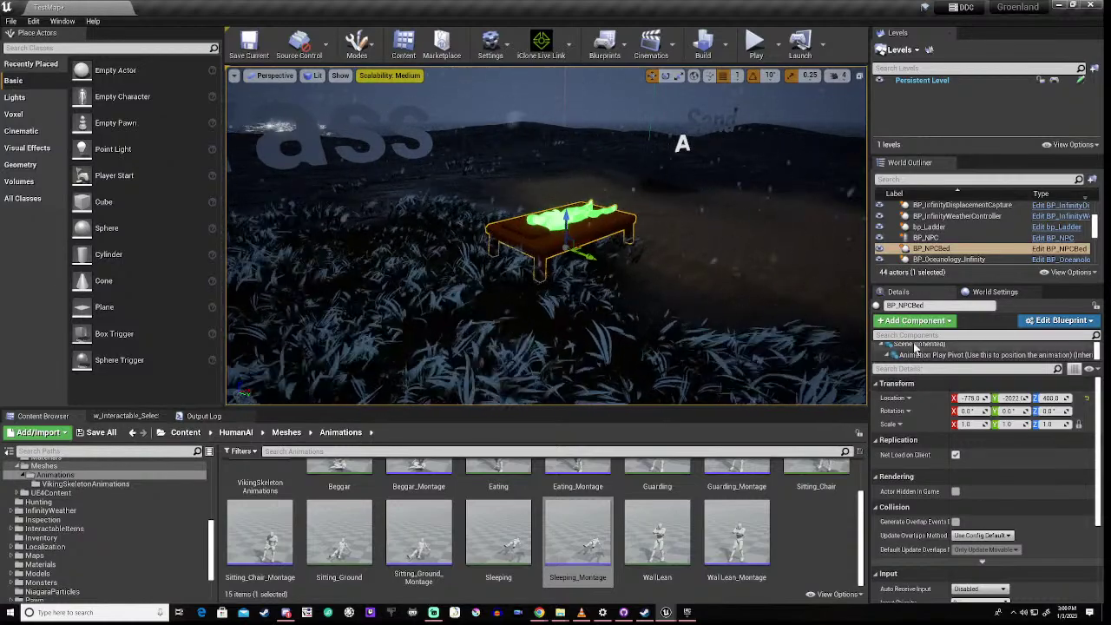
scroll(919, 352, "up", 2)
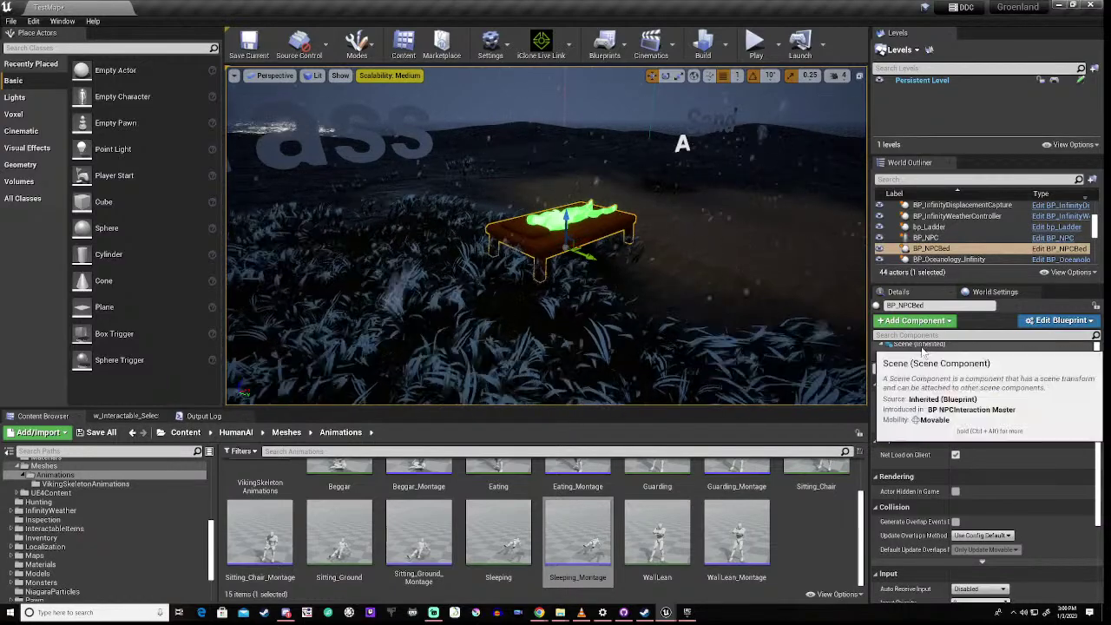
left_click(921, 346)
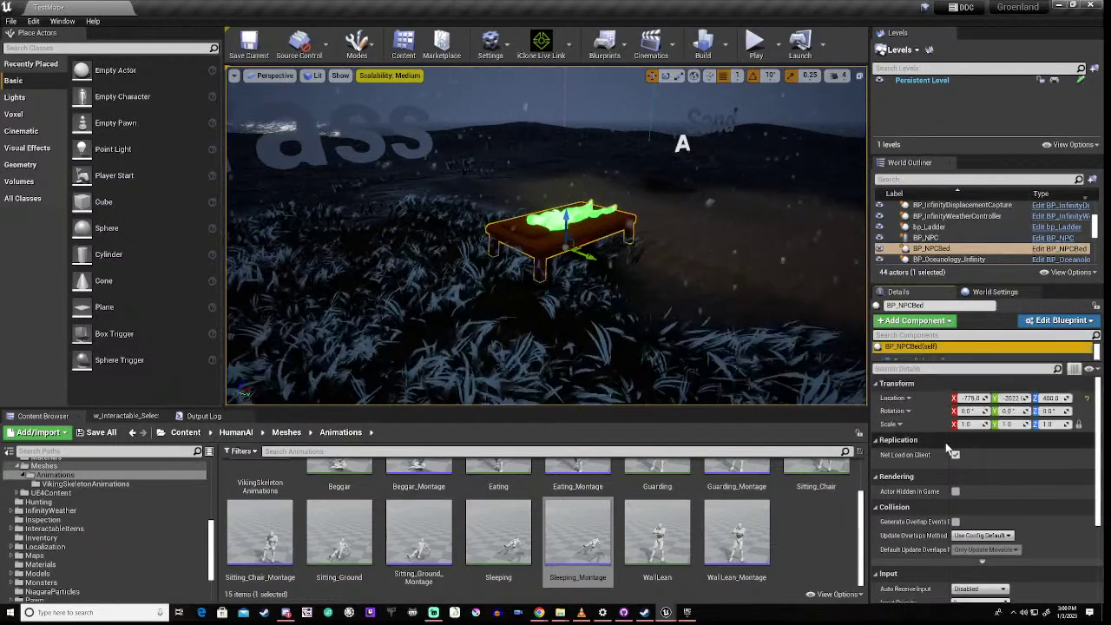
scroll(953, 469, "down", 3)
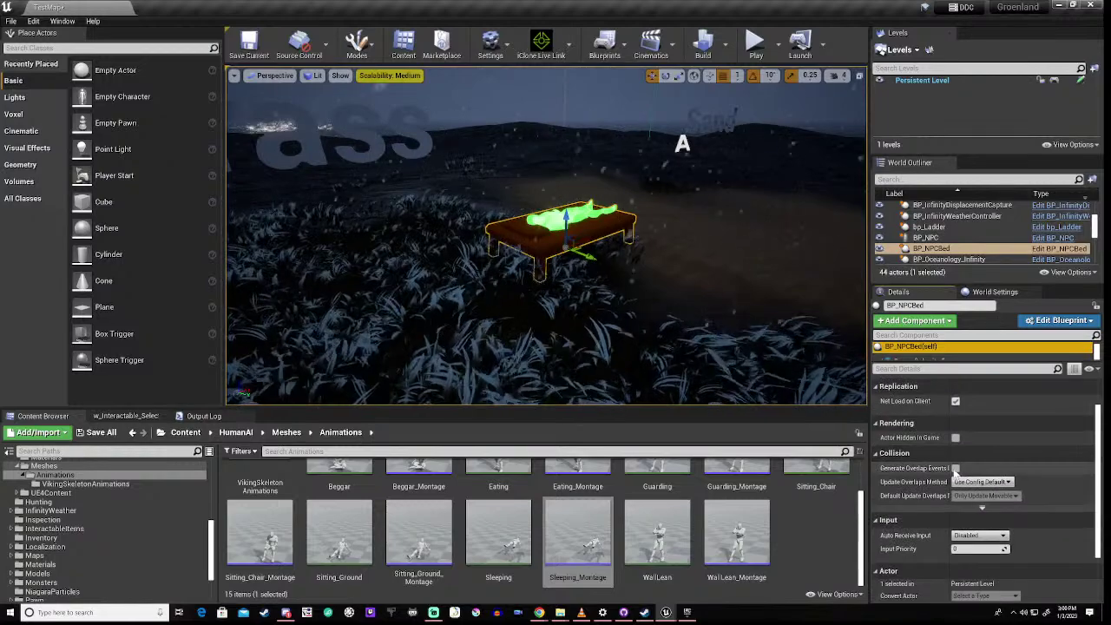
scroll(954, 469, "up", 3)
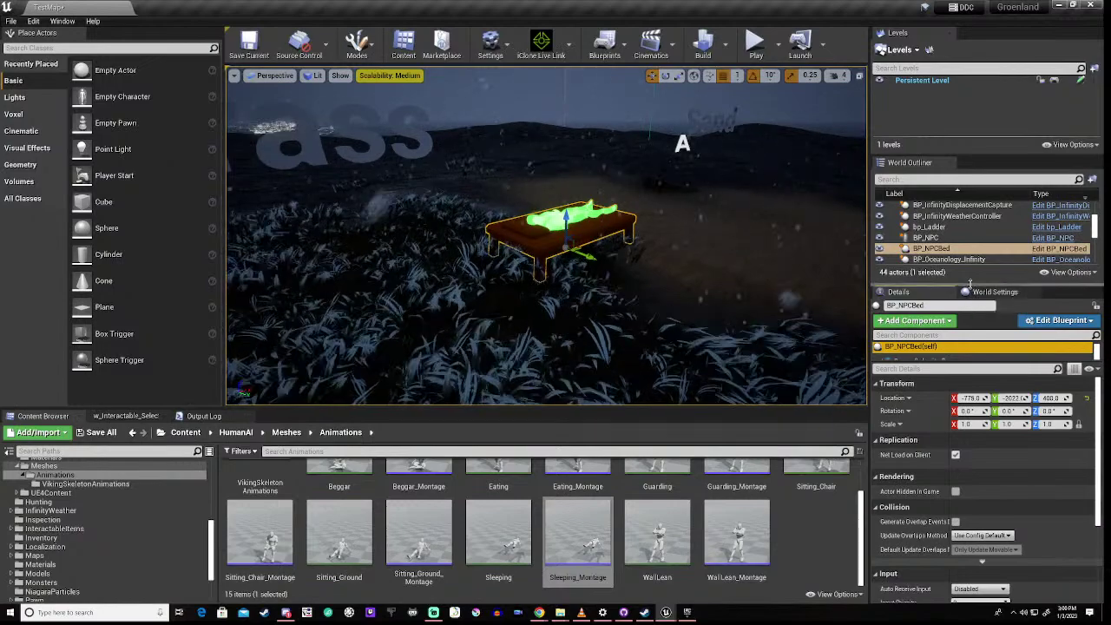
left_click_drag(970, 284, 970, 233)
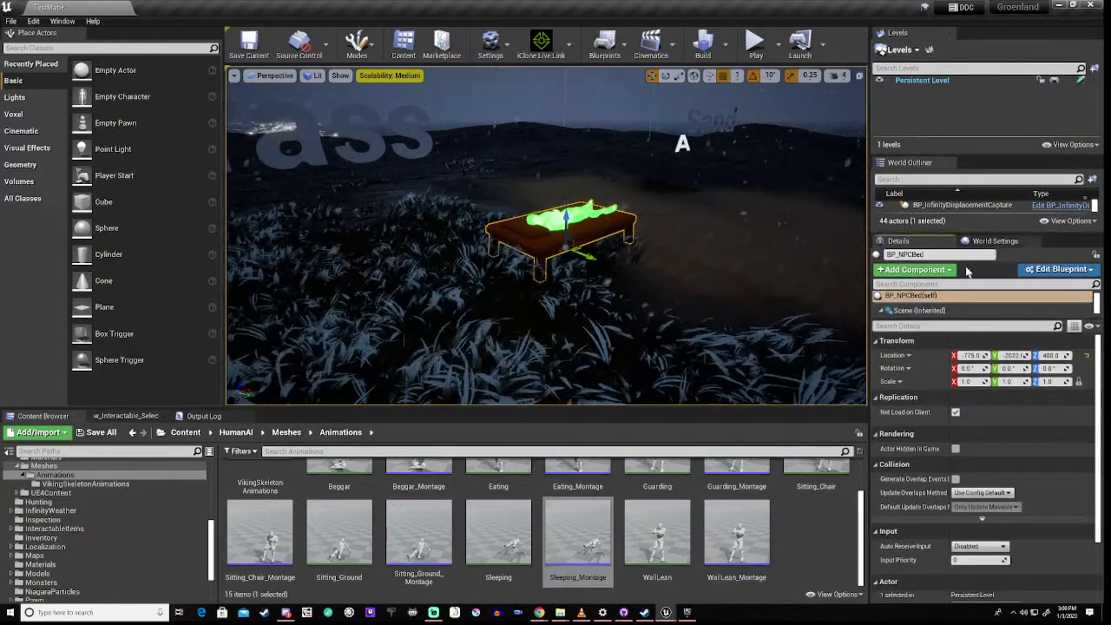
left_click_drag(962, 318, 962, 361)
Examine the settings of BP_NPCBed's Animation Play Pivot, DisplayMesh, Bed and Scene components and of the actor itself
left_click(949, 324)
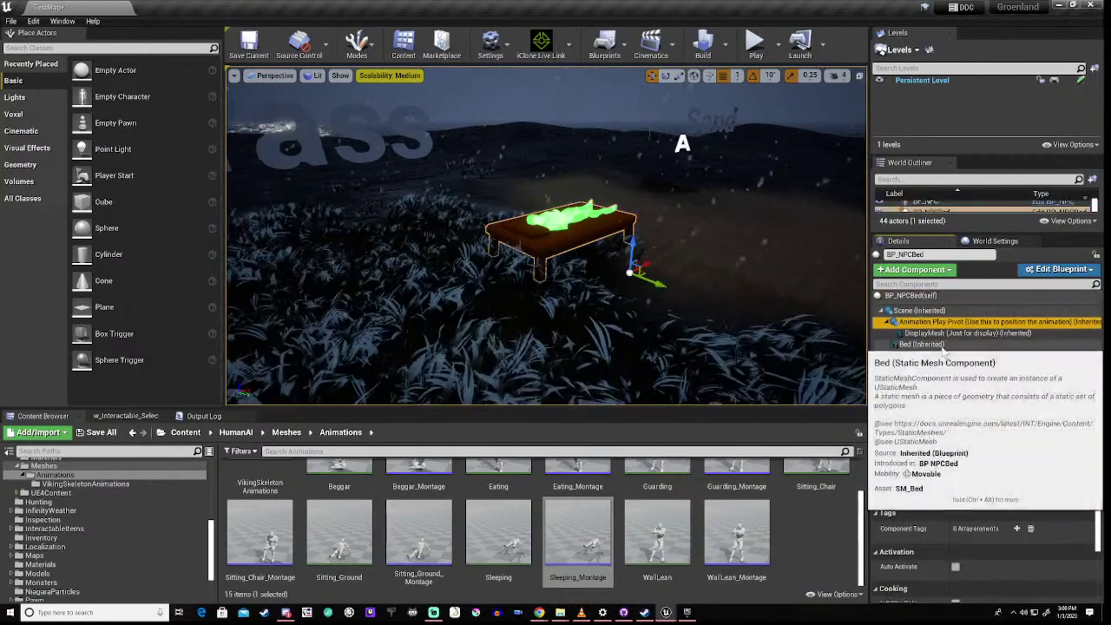
left_click(944, 335)
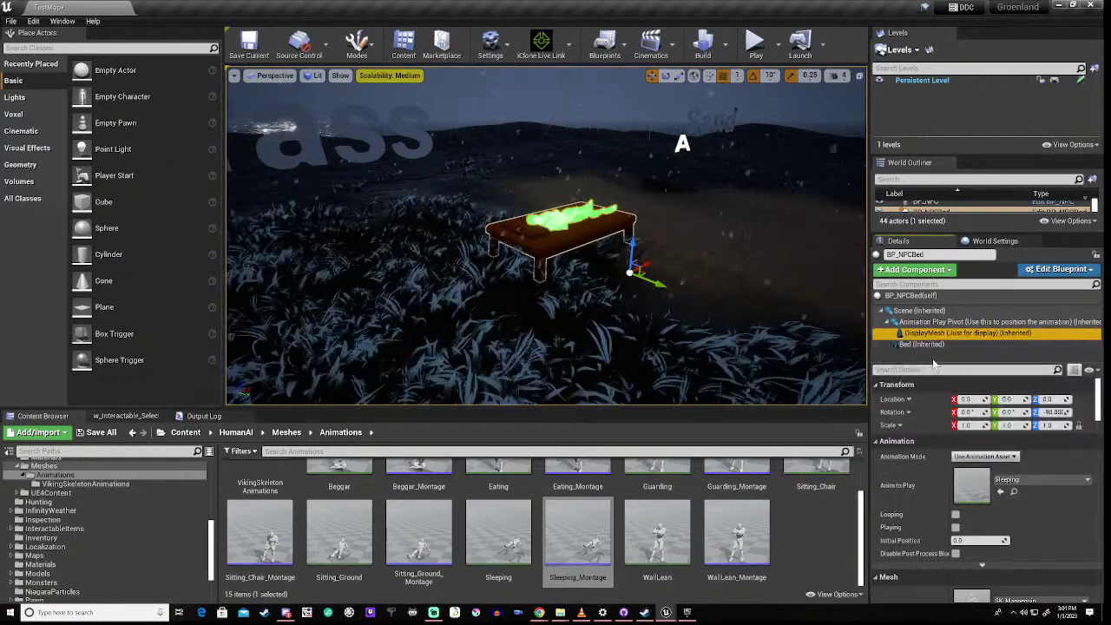
left_click(924, 345)
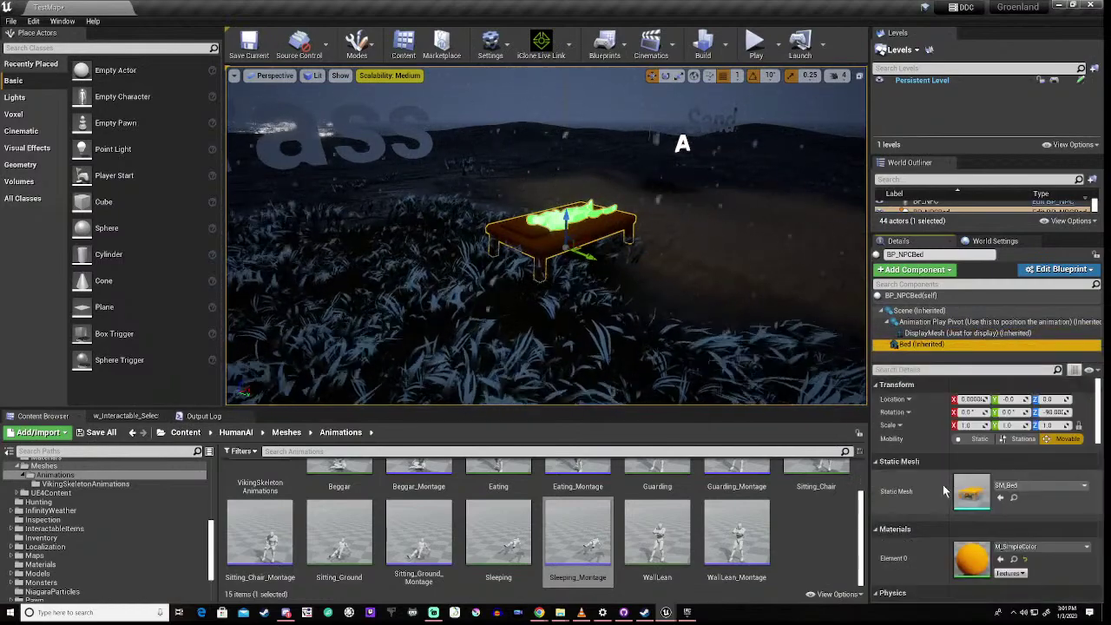
left_click(918, 311)
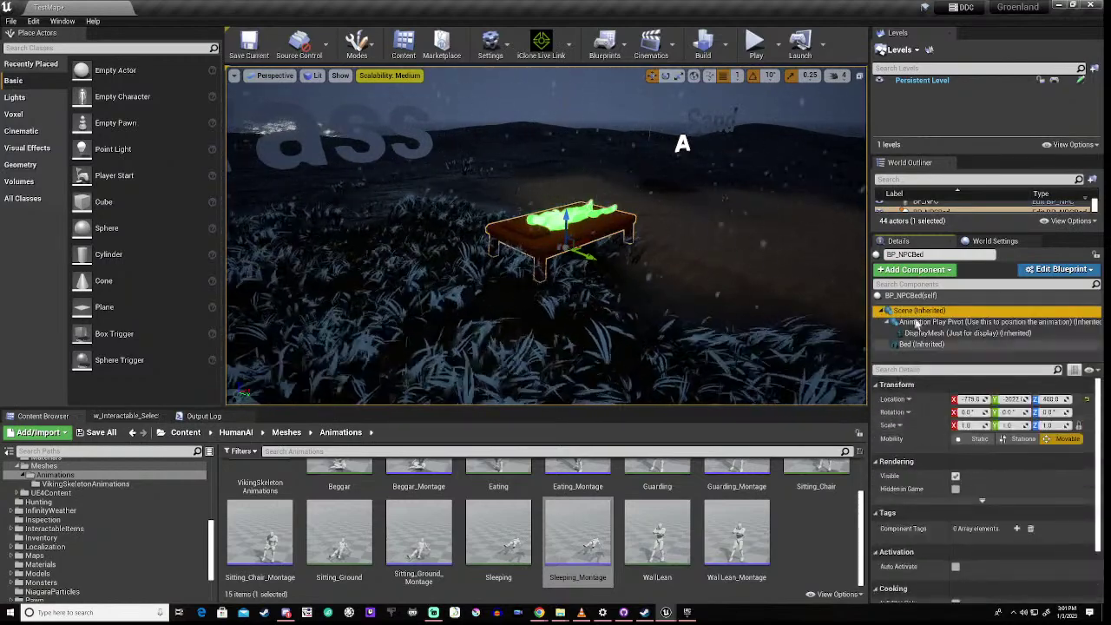
left_click(911, 296)
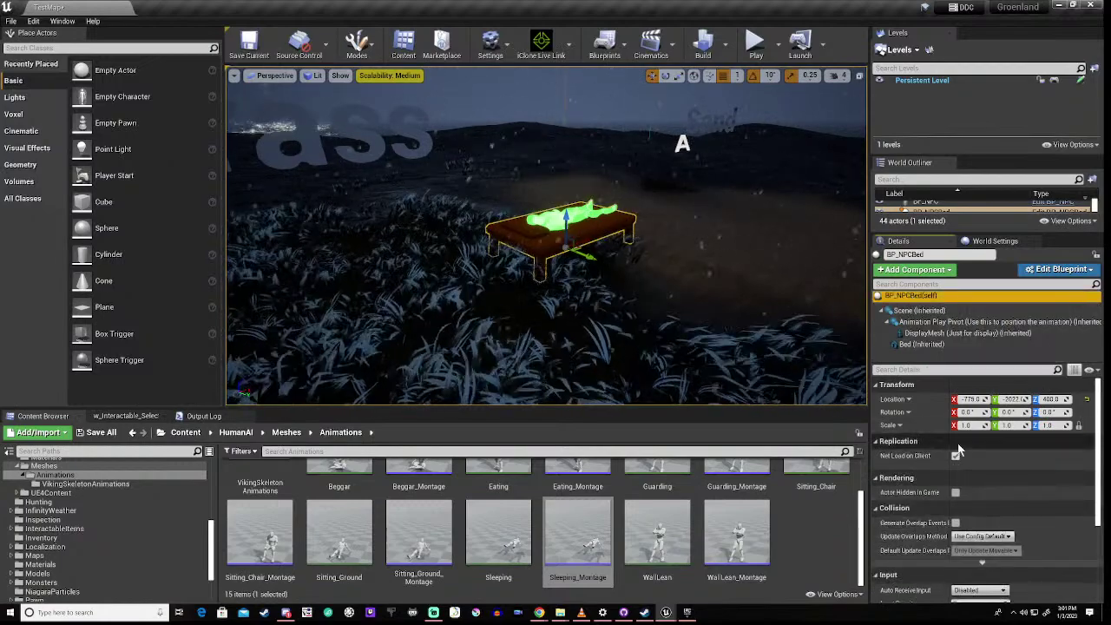
scroll(958, 451, "down", 3)
scroll(958, 451, "down", 3)
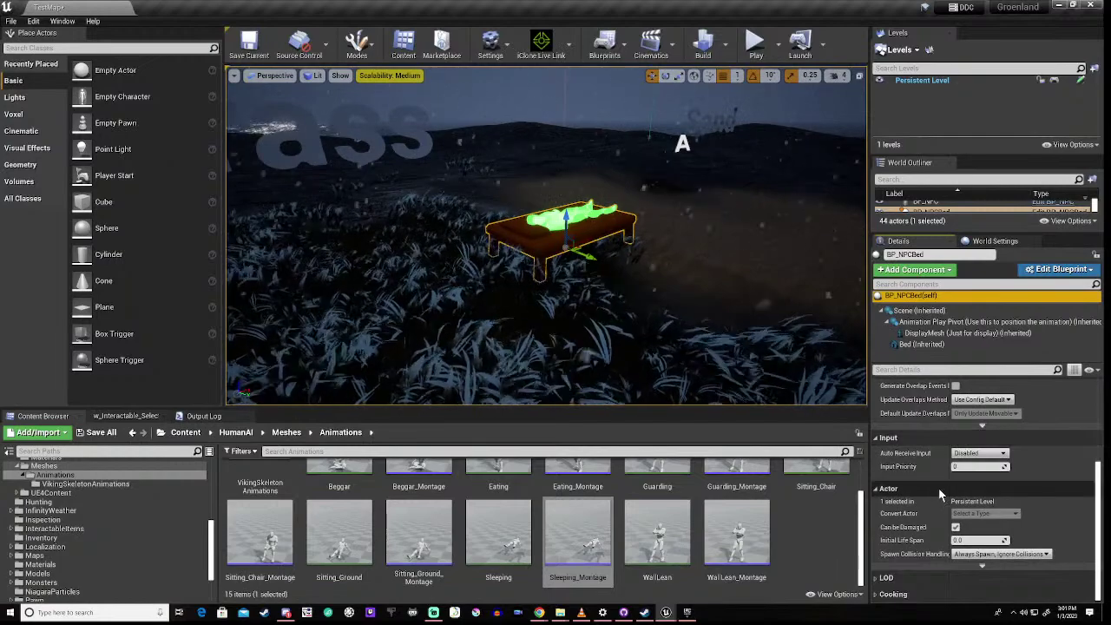
scroll(941, 493, "up", 6)
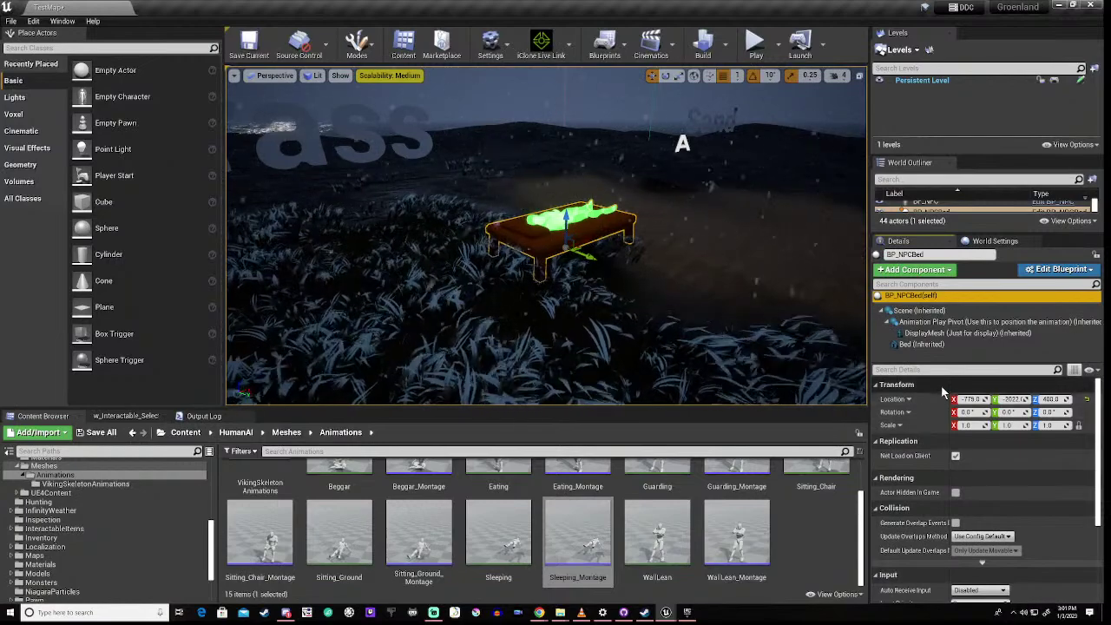
scroll(943, 459, "down", 2)
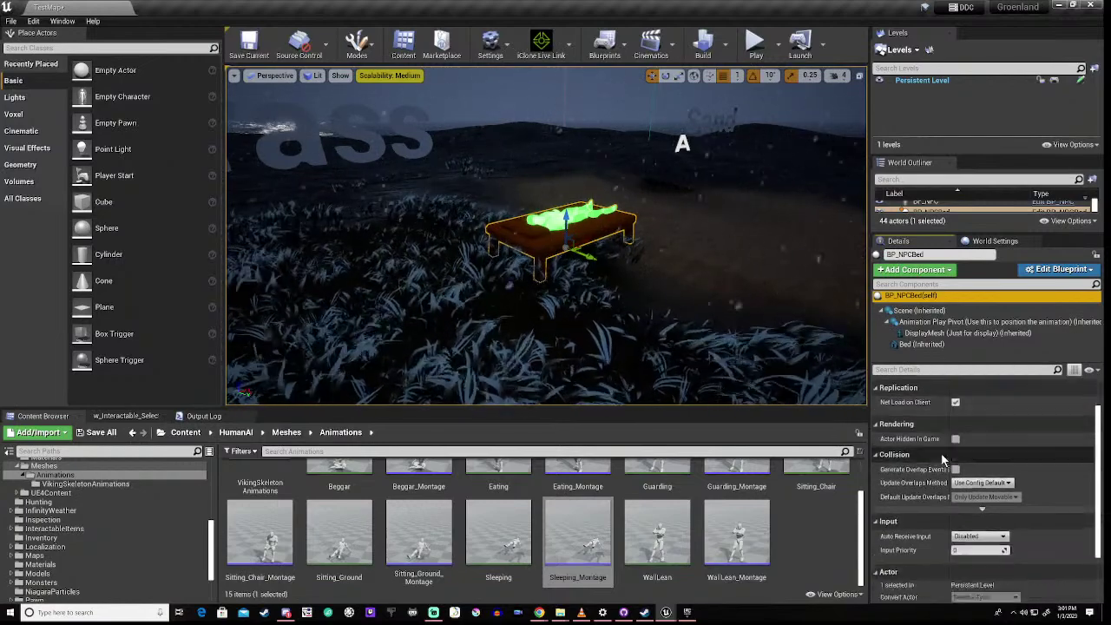
scroll(943, 459, "down", 3)
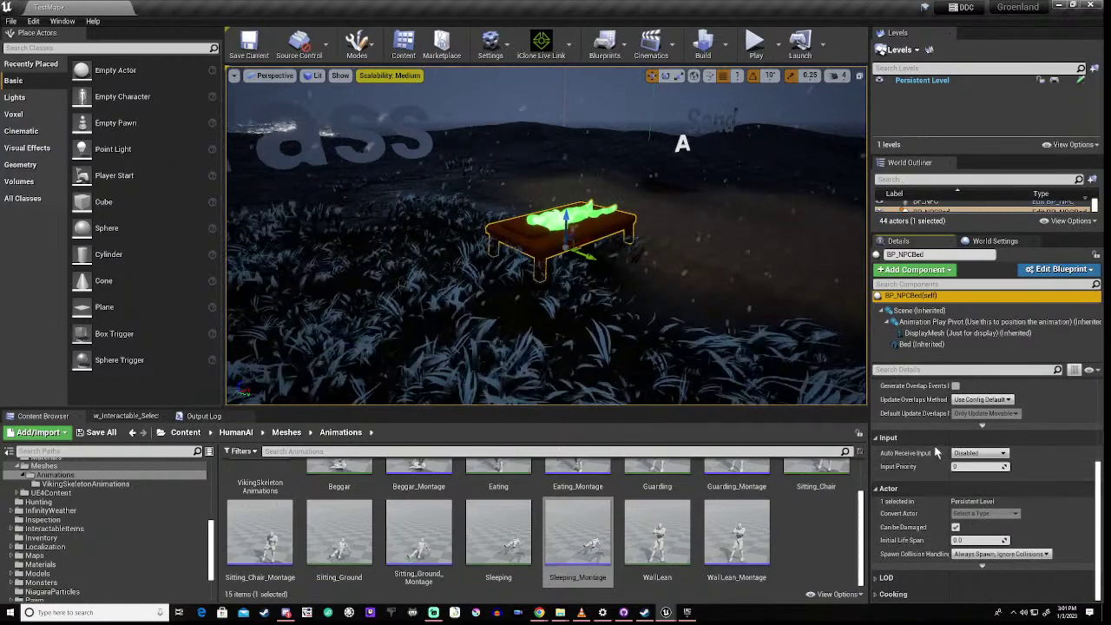
Set the bed's Animation Play Pivot location to Y 154 and Z 50, and save the level
left_click(928, 323)
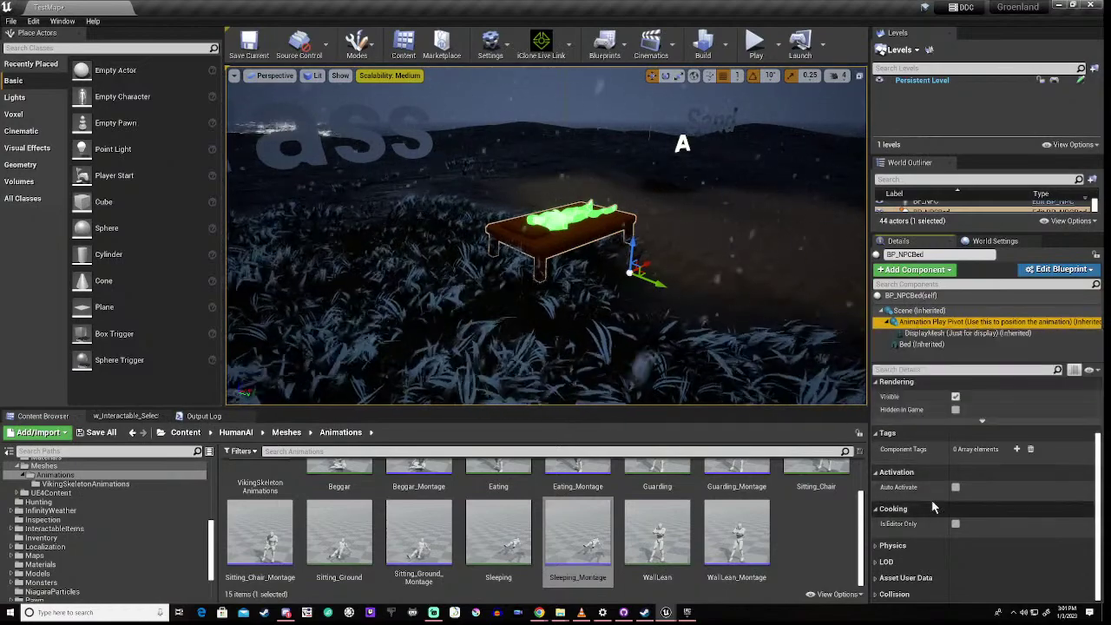
scroll(931, 499, "up", 2)
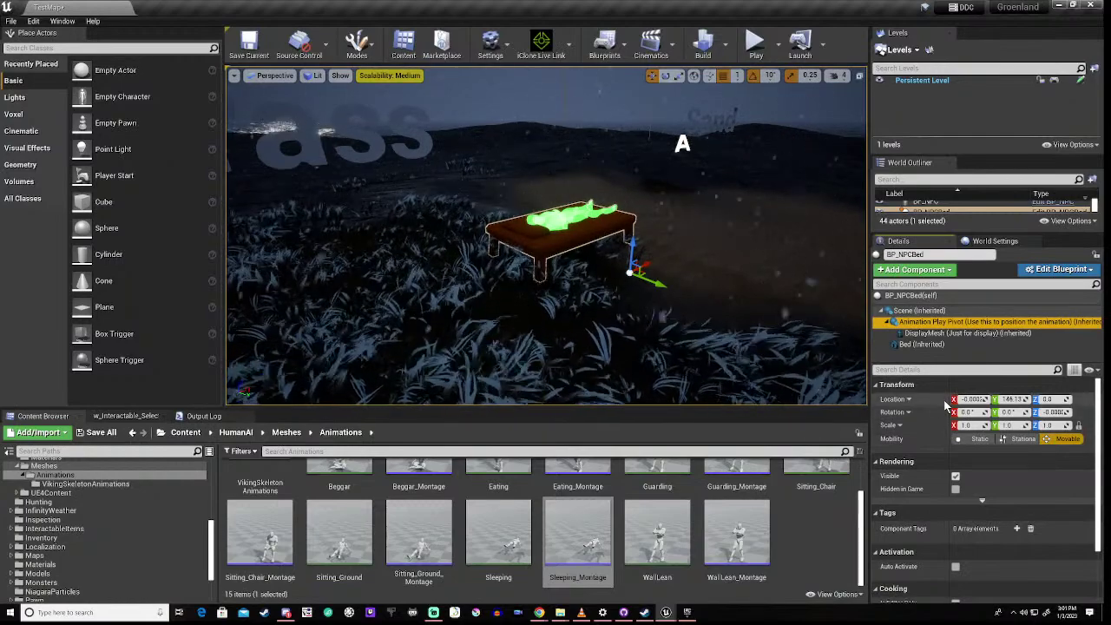
left_click(1011, 400)
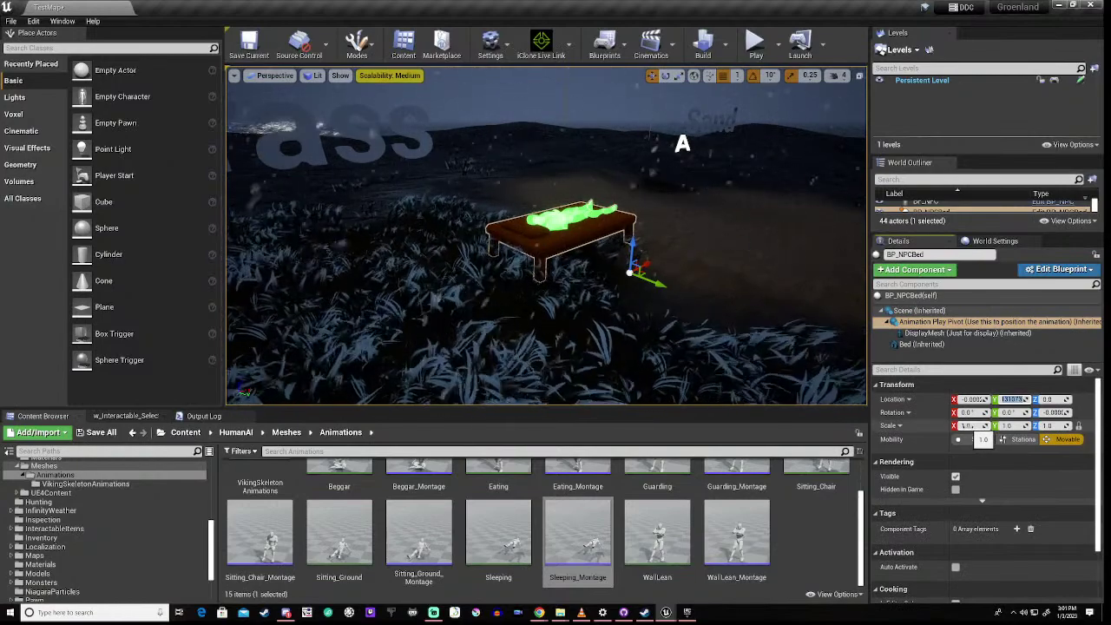
key("Return")
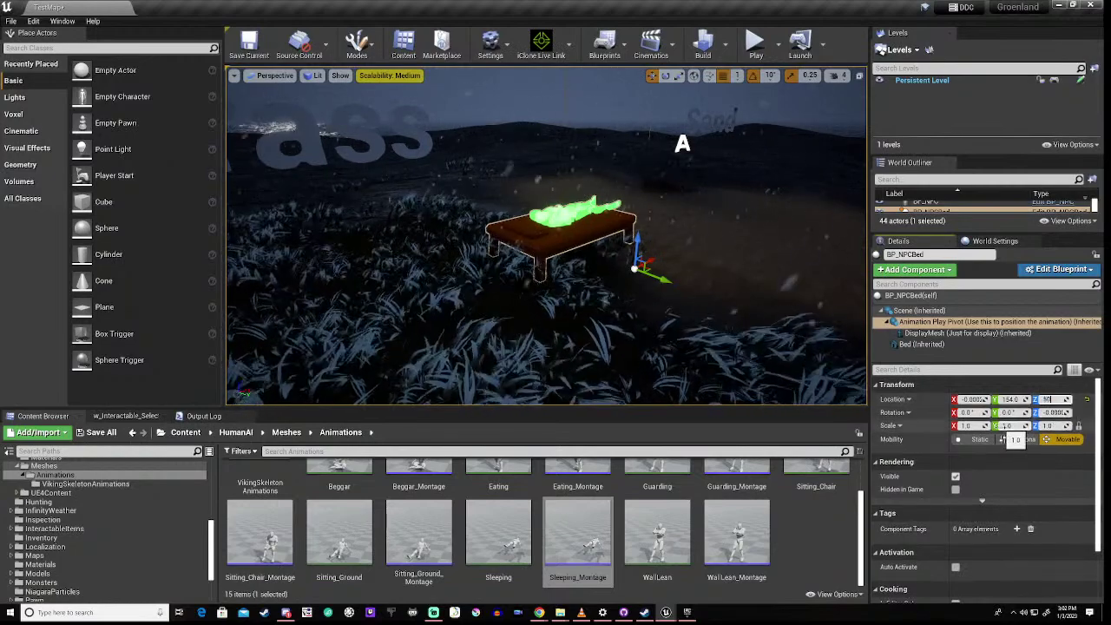
type("50")
key("Return")
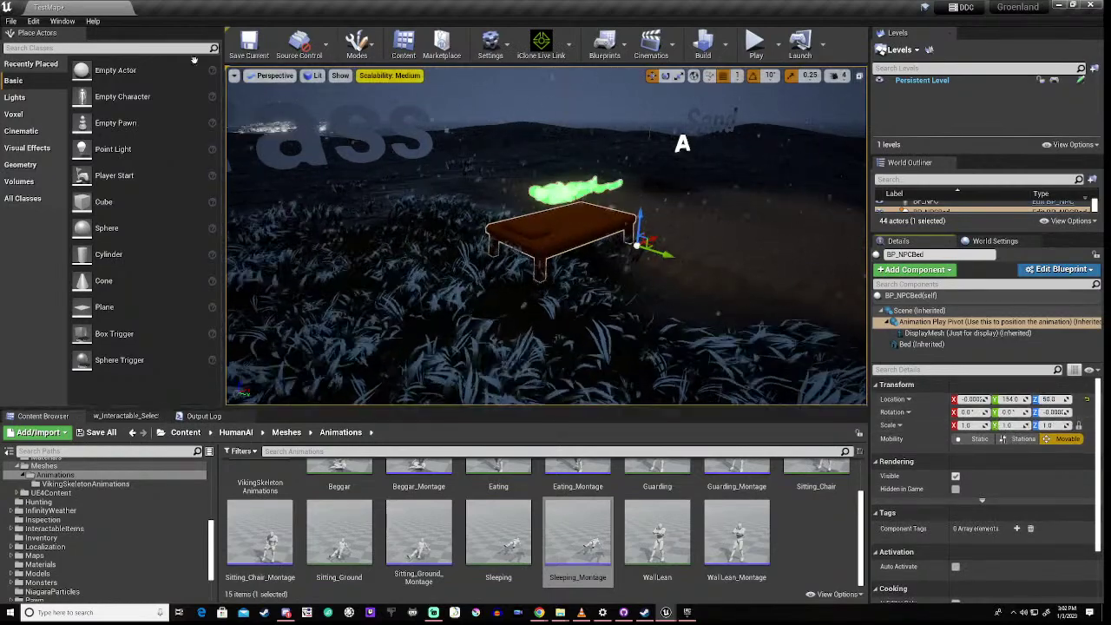
left_click(233, 55)
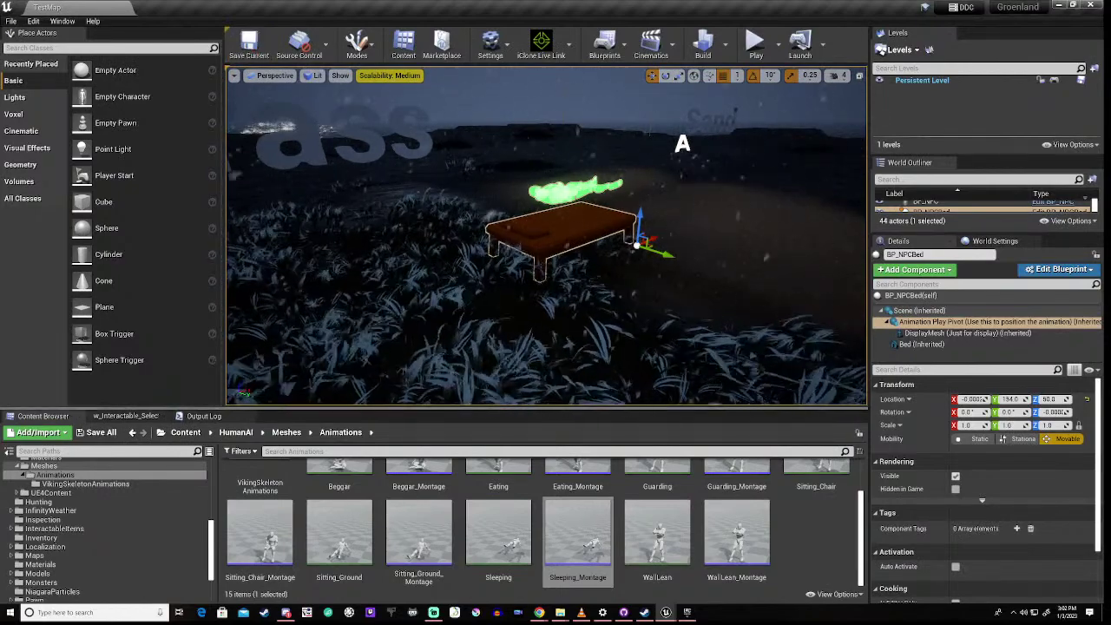
Select BP_NPC in the level and bring its Sleep settings into view
right_click_drag(547, 235, 287, 234)
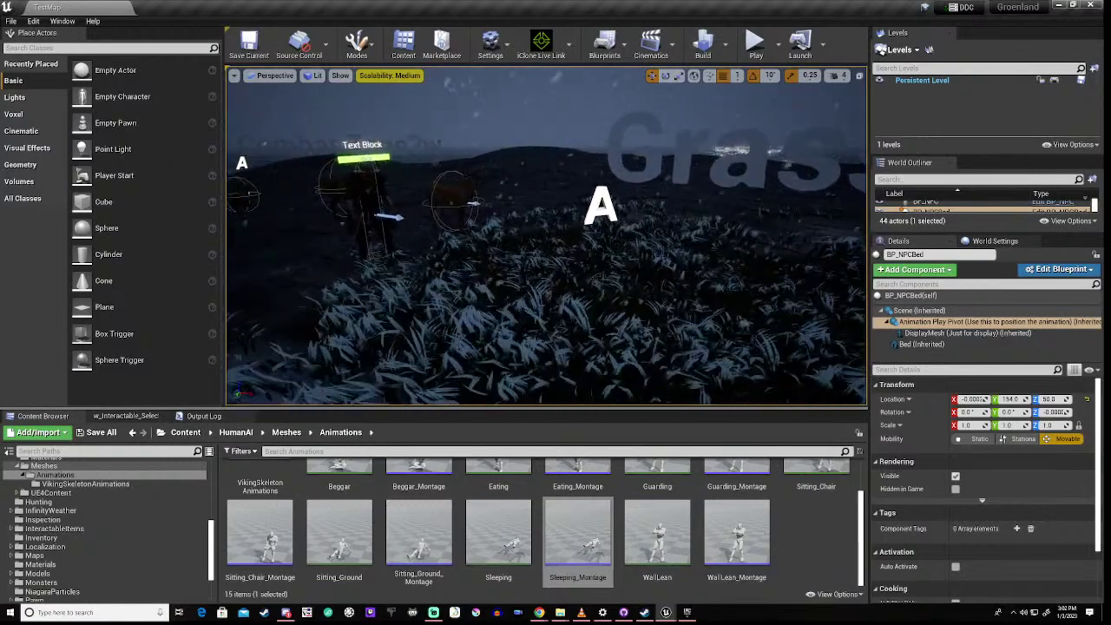
left_click(368, 191)
scroll(973, 444, "down", 2)
scroll(973, 445, "down", 3)
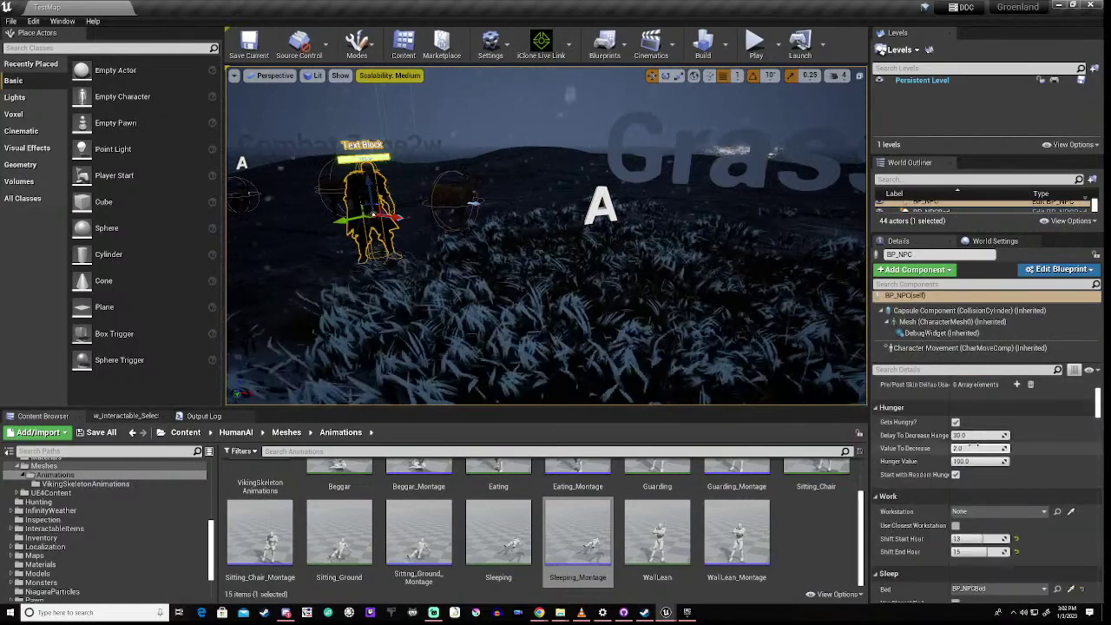
scroll(971, 501, "down", 4)
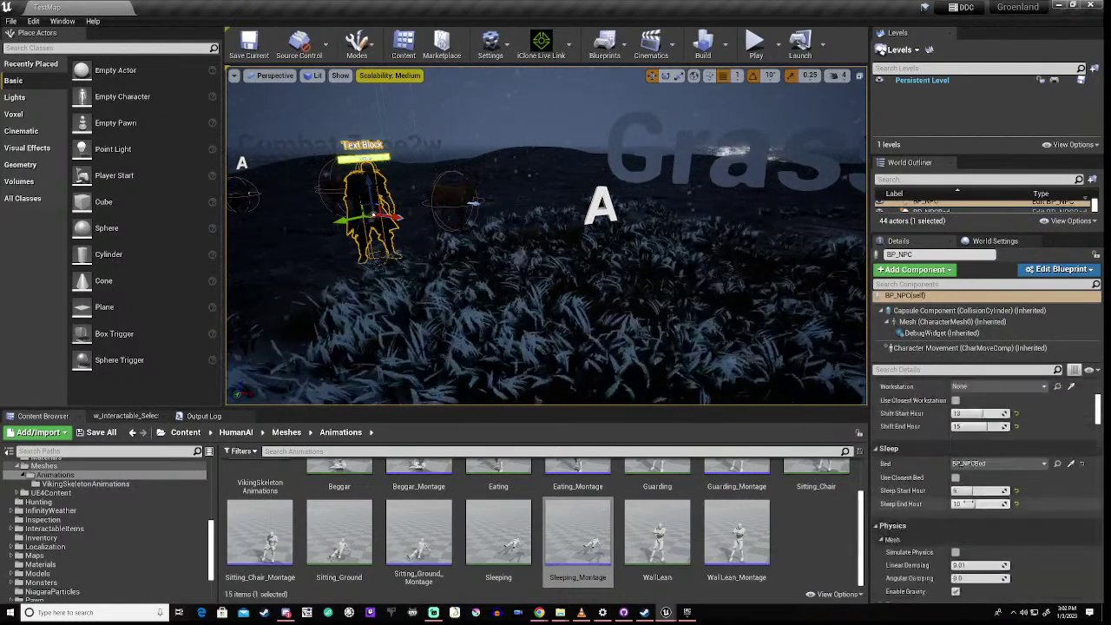
Try a new Sleep Start Hour for BP_NPC together with a Sleep End Hour of 24
left_click(966, 492)
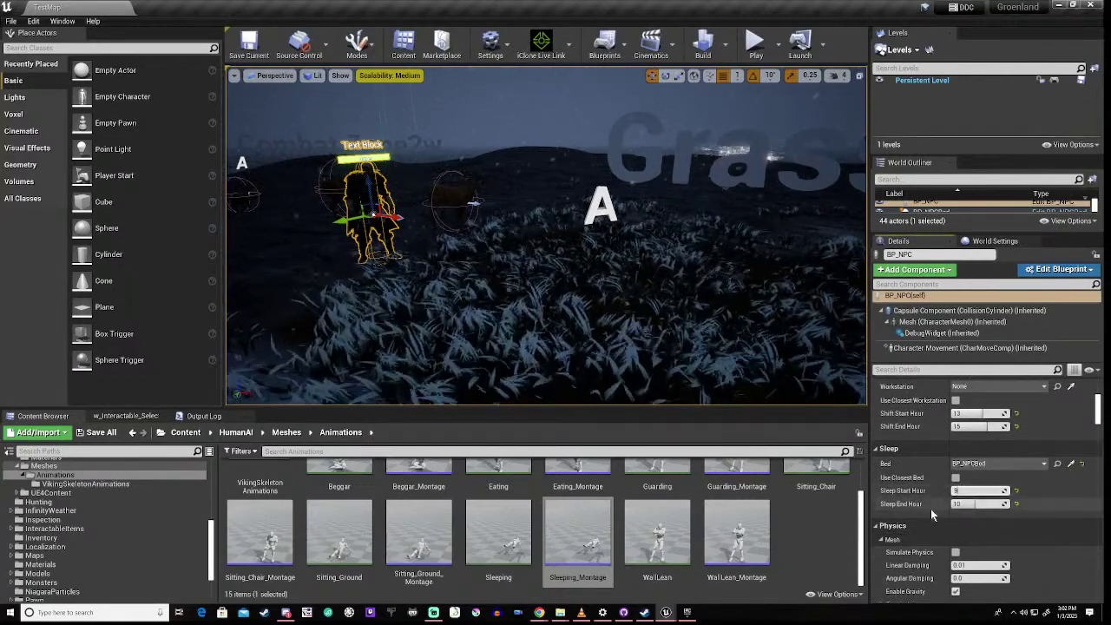
key("BackSpace")
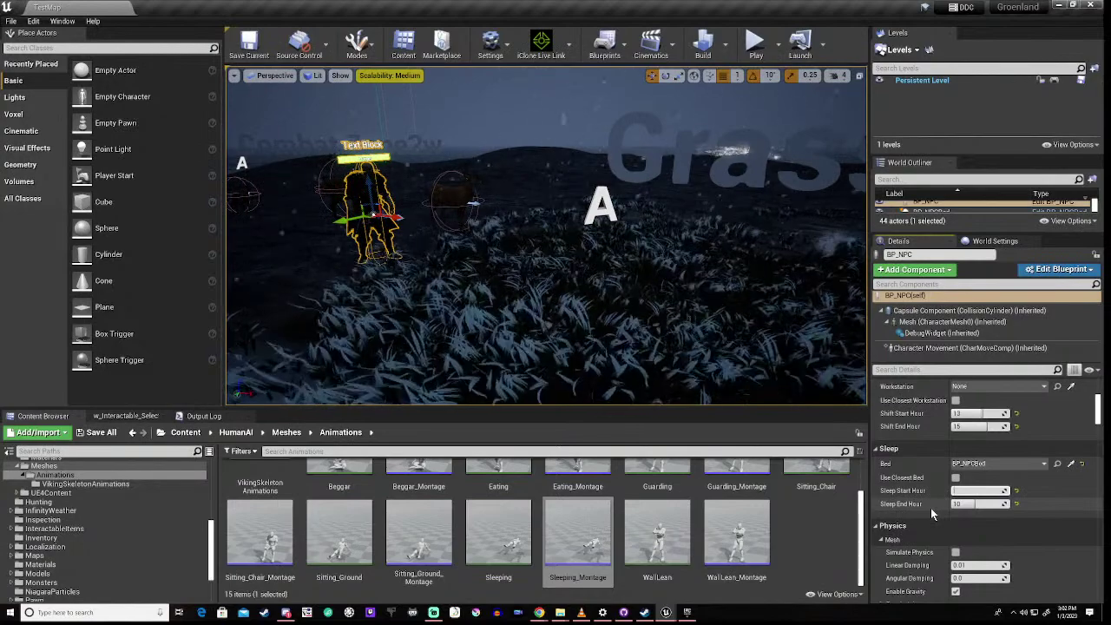
type("520")
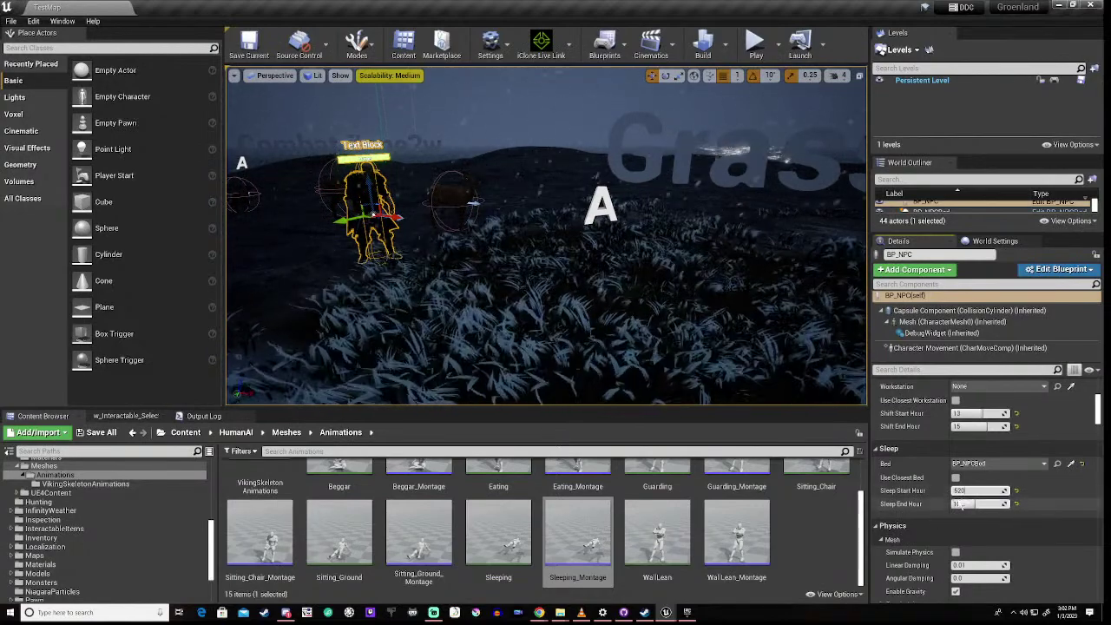
left_click(970, 504)
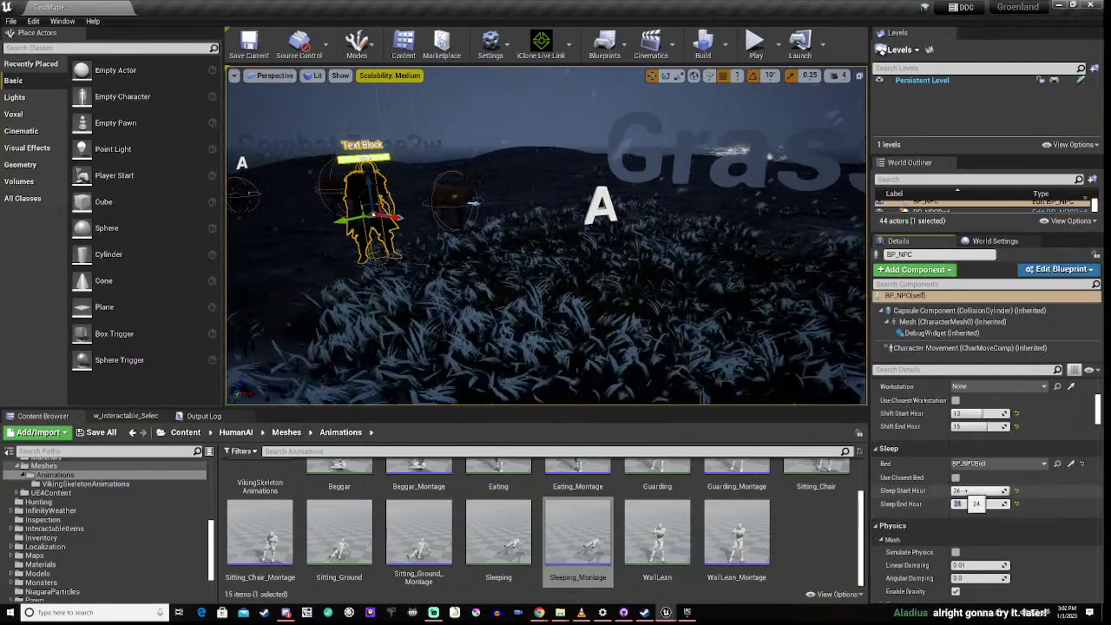
Set BP_NPC's Sleep Start Hour to 8 and Sleep End Hour to 9
left_click(963, 491)
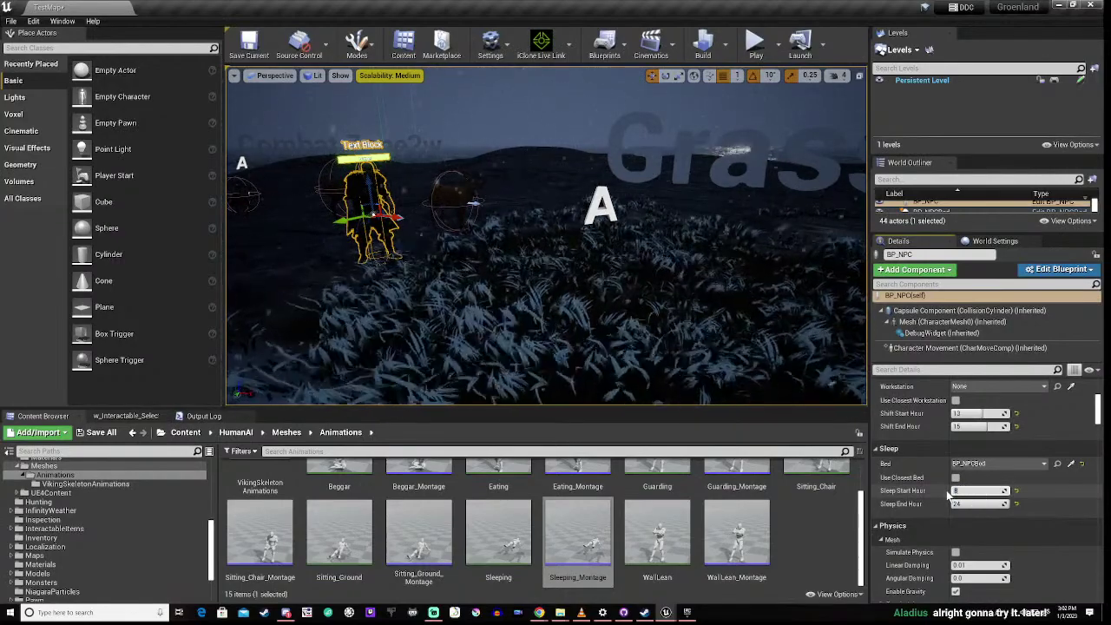
left_click(952, 507)
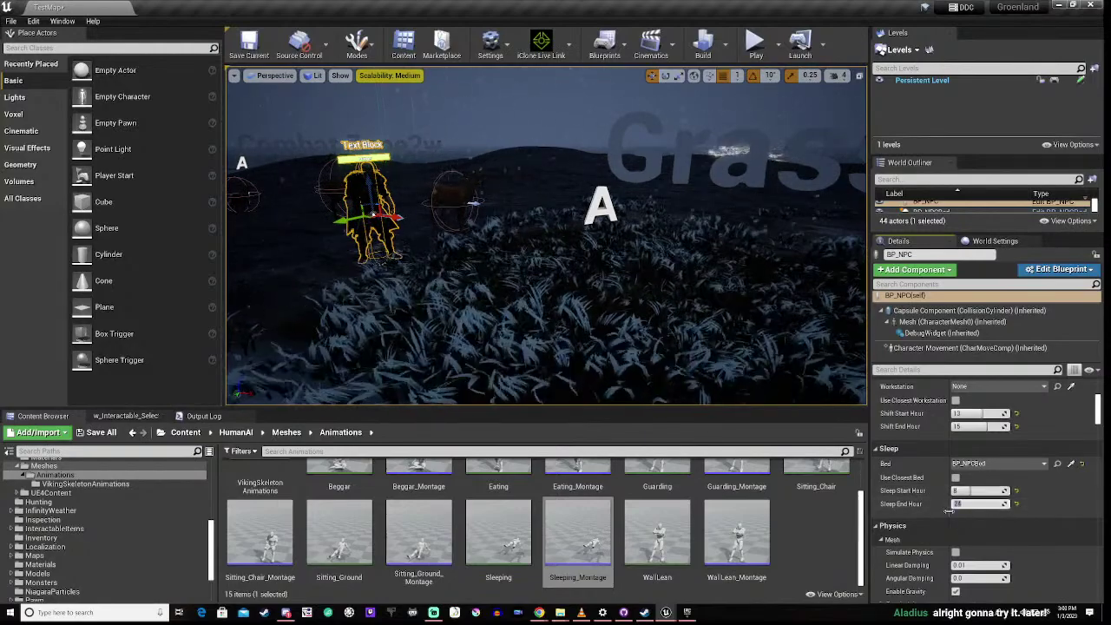
type("8")
key("Return")
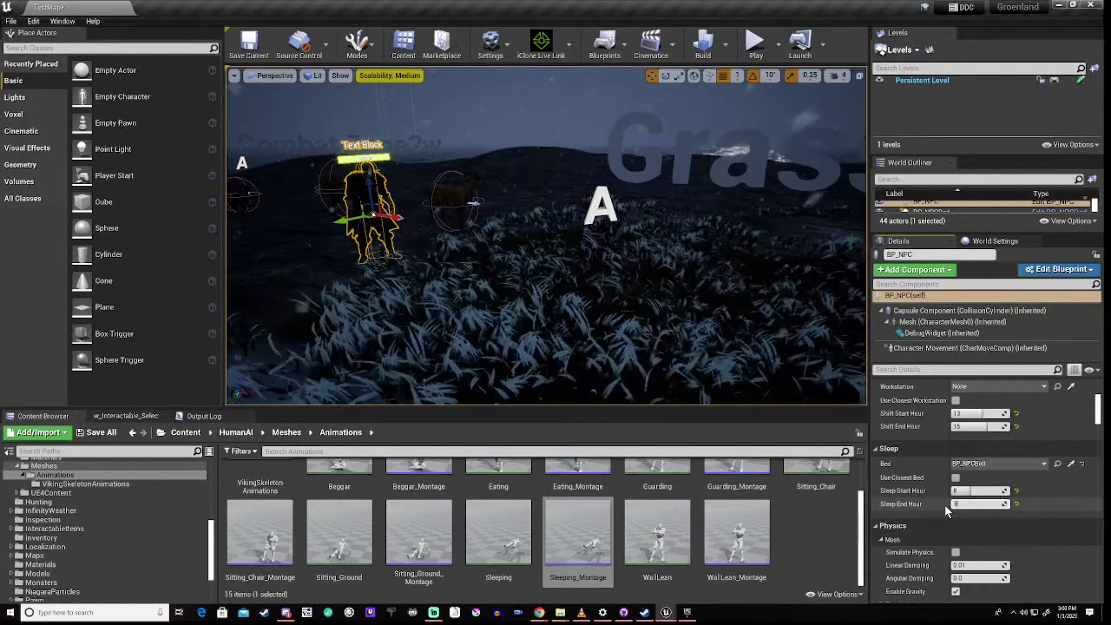
Play-test the level to watch the NPC's behaviour at the bed, and stop the simulation
left_click(756, 53)
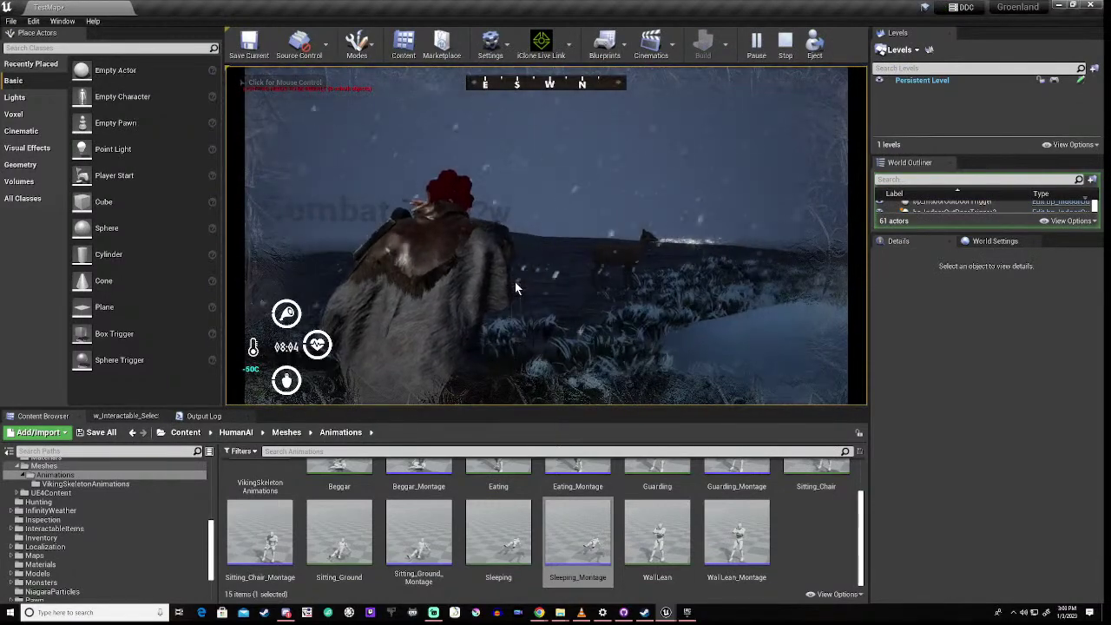
left_click(591, 290)
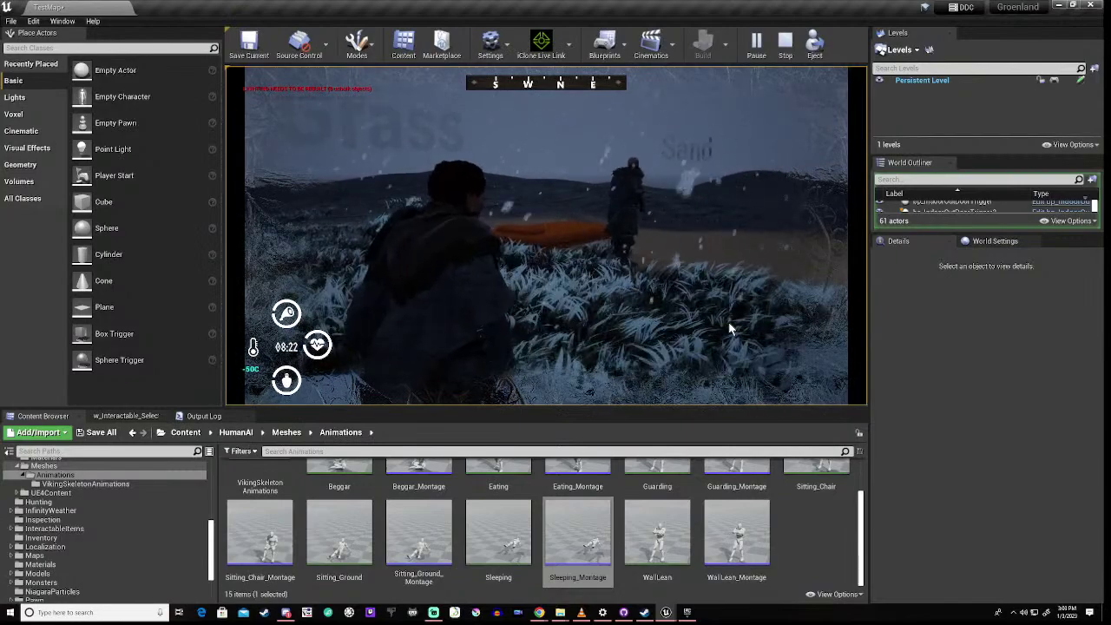
key("Escape")
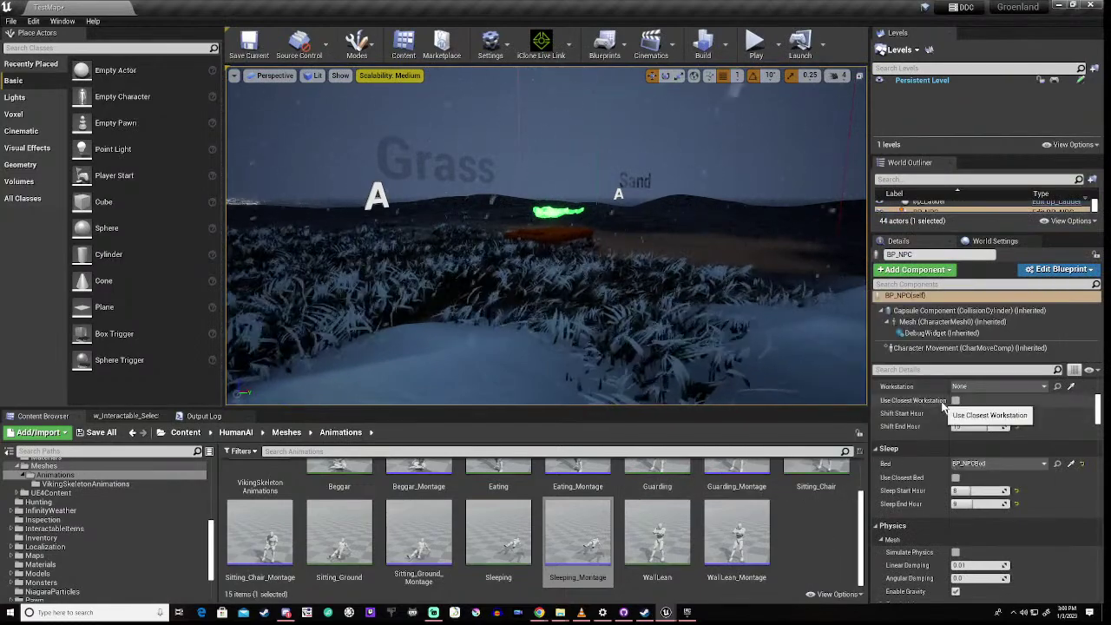
Assign Sleeping_Montage from the VikingSkeletonAnimations folder as BP_NPCBed's Montage To Play and compile the blueprint
scroll(941, 401, "up", 5)
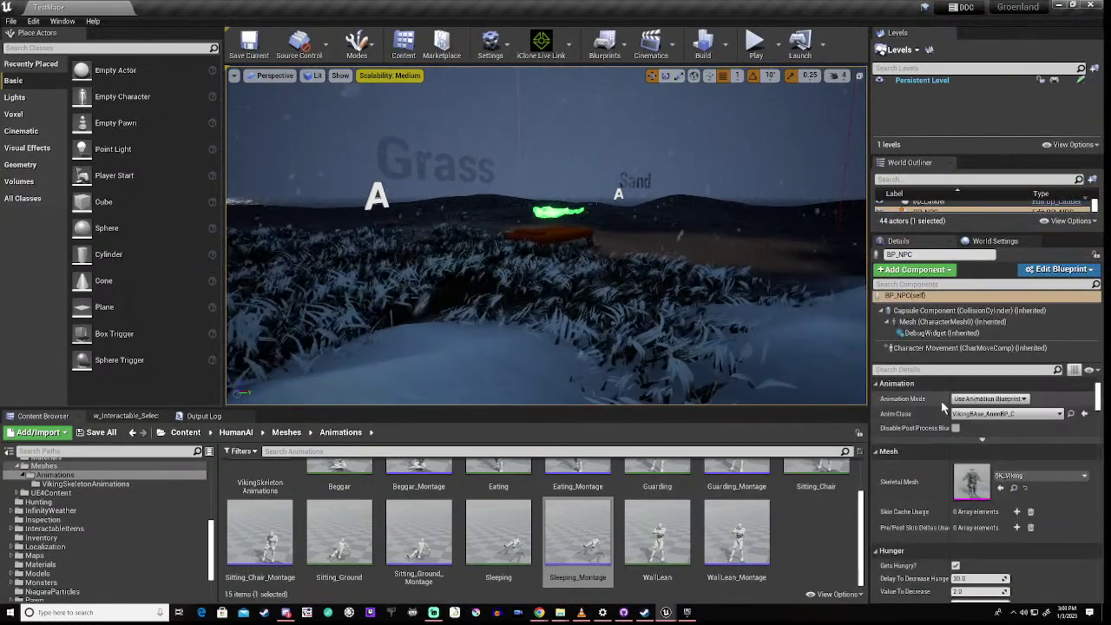
scroll(941, 401, "up", 1)
scroll(943, 408, "up", 4)
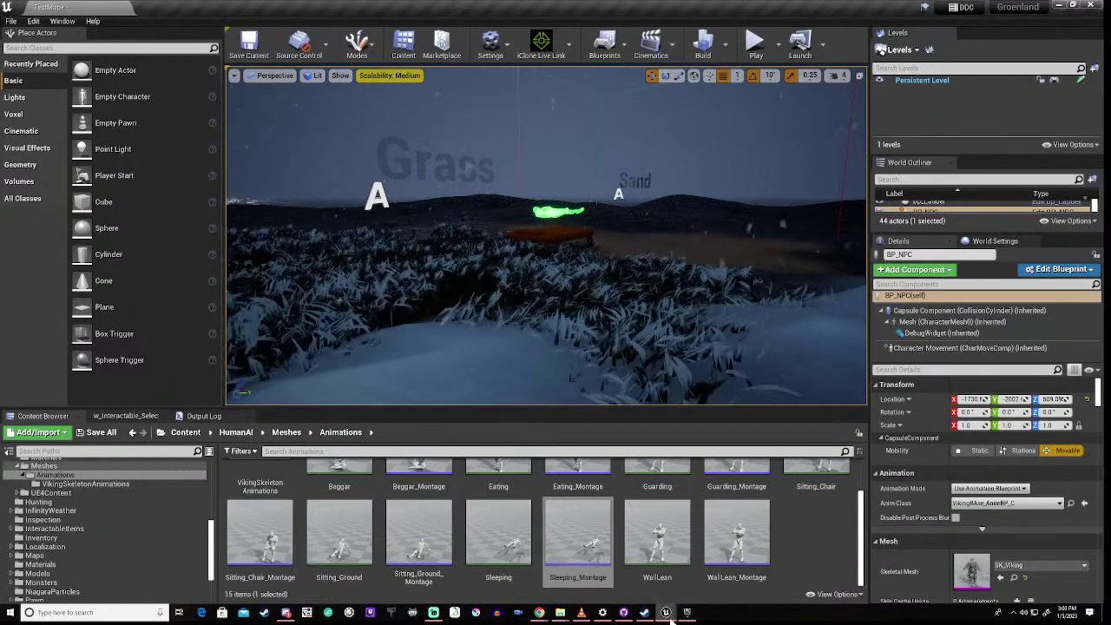
mouse_move(666, 613)
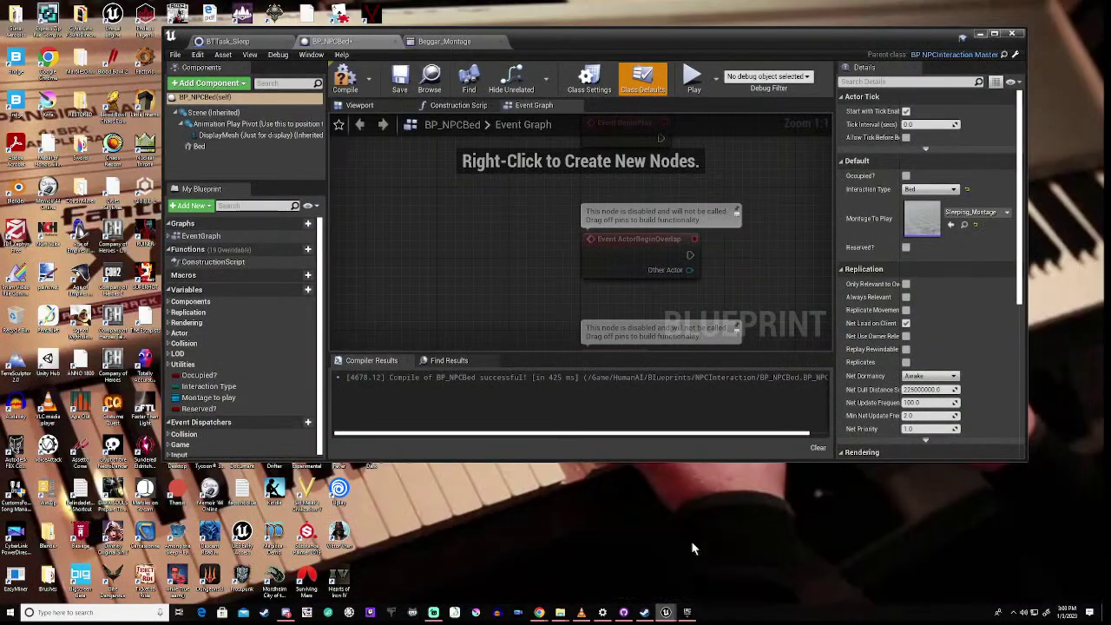
left_click(669, 547)
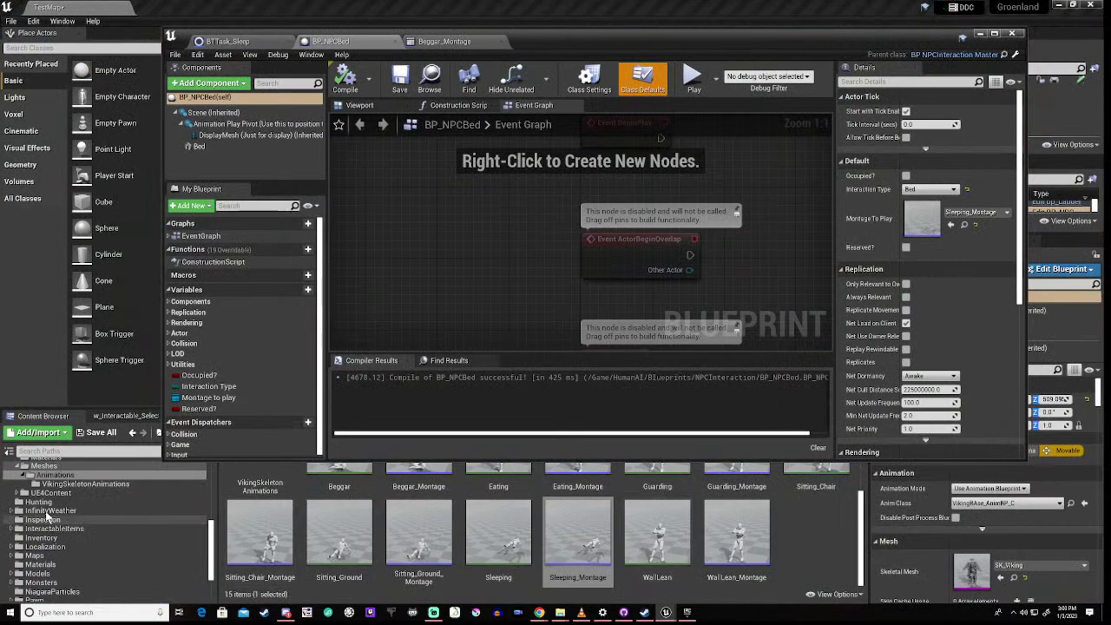
left_click(86, 484)
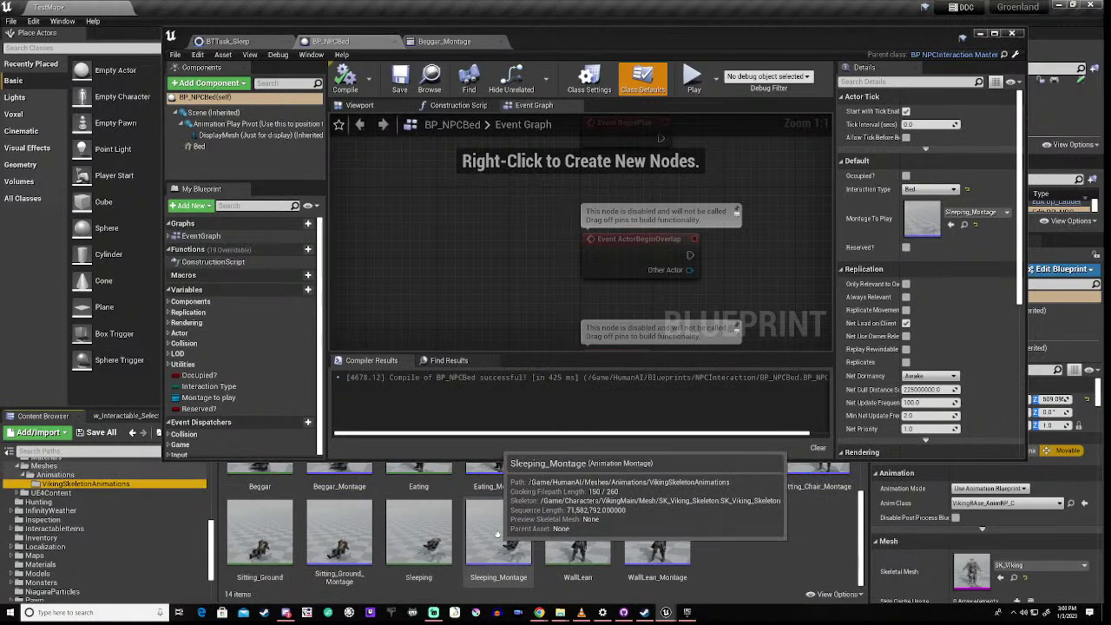
left_click_drag(477, 577, 926, 228)
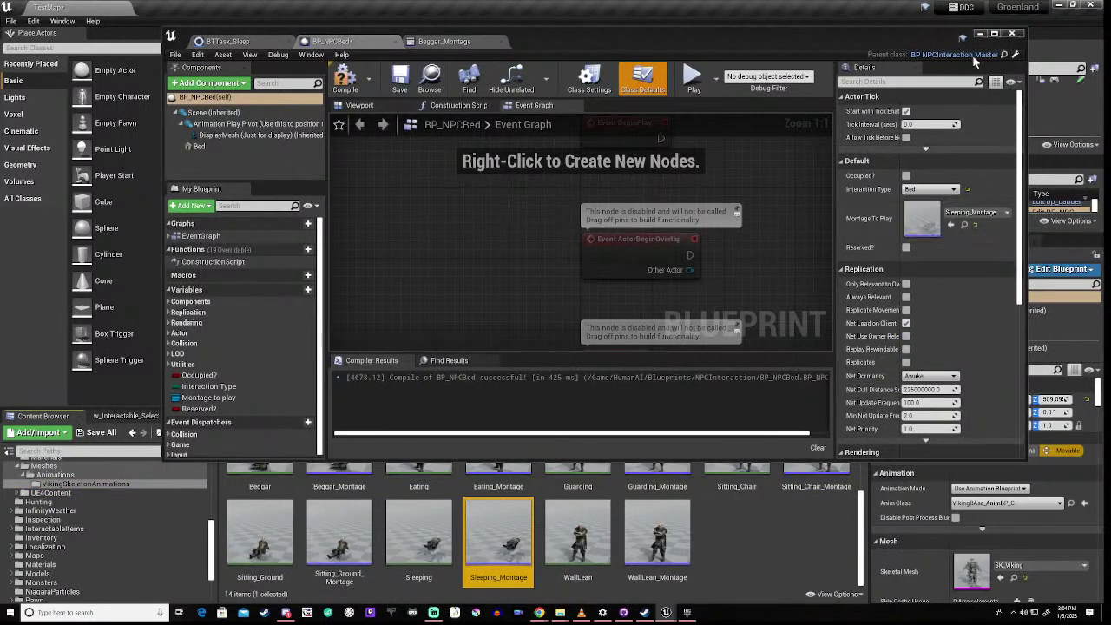
left_click(345, 78)
Move the blueprint window clear of the viewport and play-test the bed interaction with the Viking skeleton montage, ending the simulation
left_click_drag(673, 33, 663, 354)
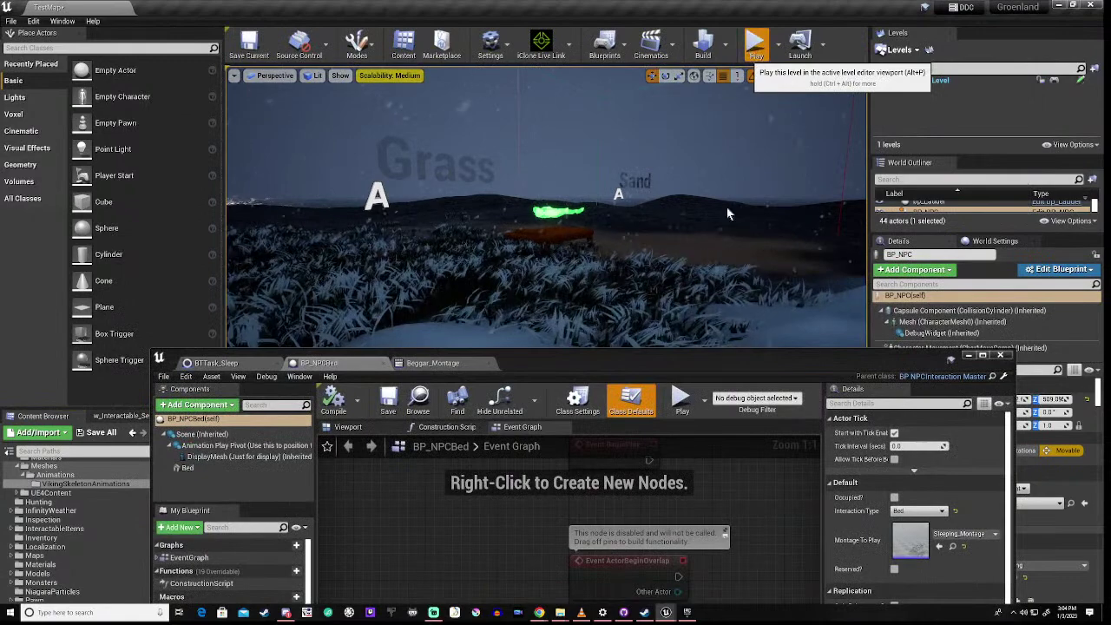
left_click(756, 43)
left_click_drag(682, 356, 625, 438)
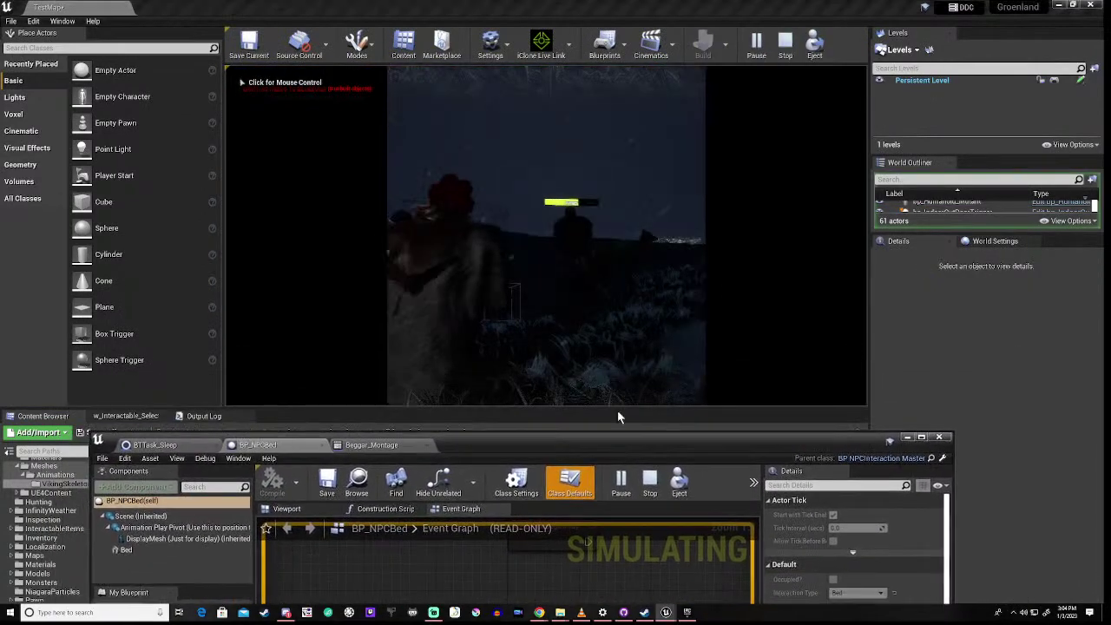
left_click(594, 293)
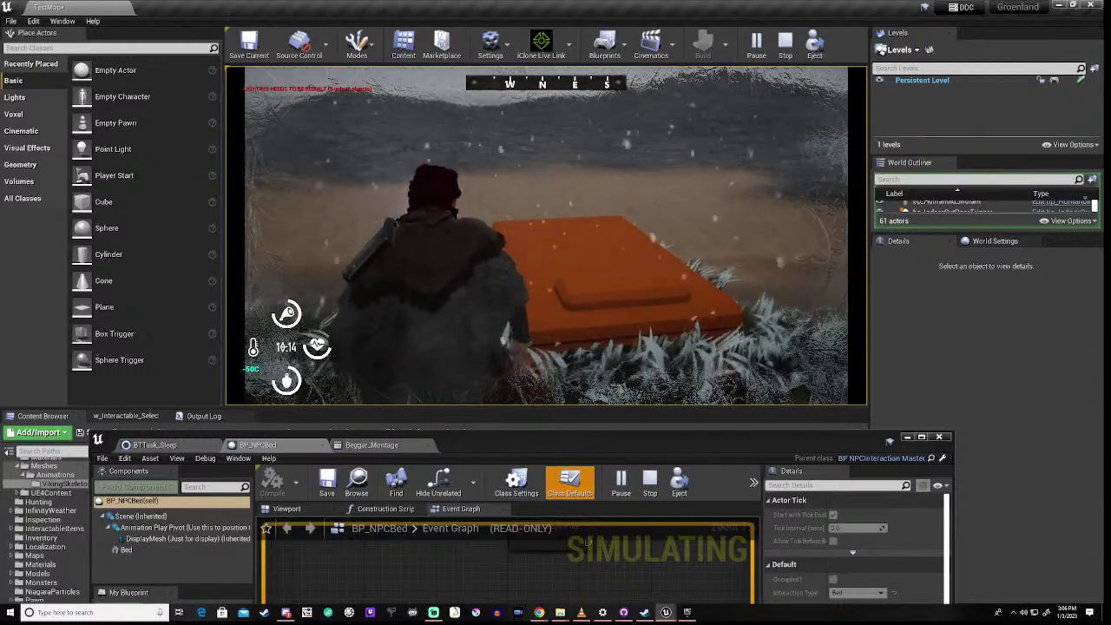
key("Escape")
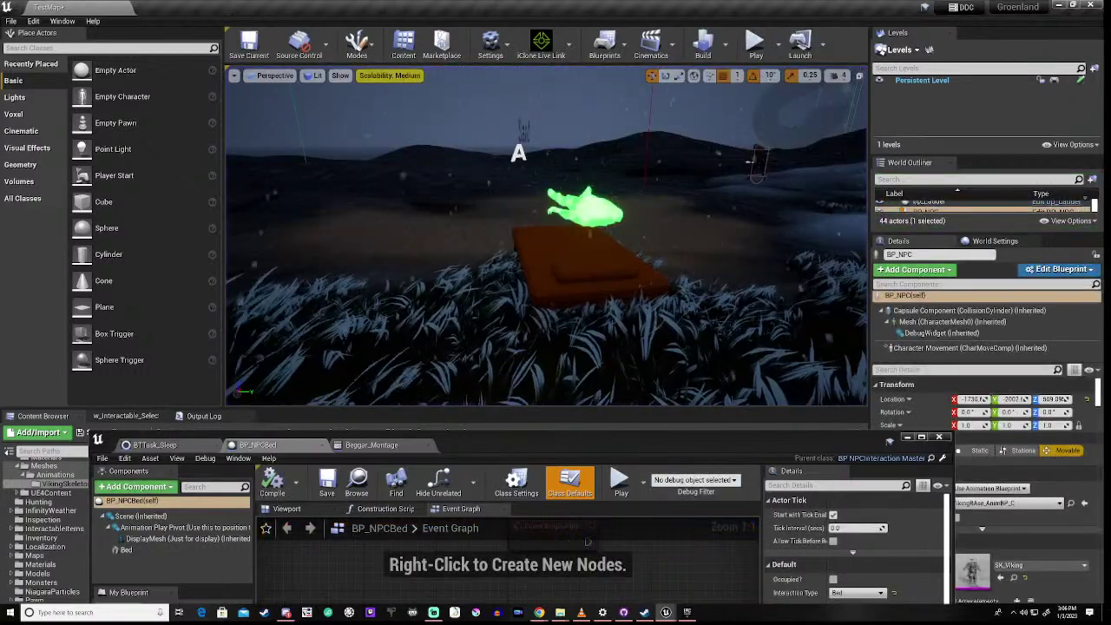
Minimize the BP_NPCBed blueprint window and open the Models/VikingEnv/Meshes content folder
left_click(906, 437)
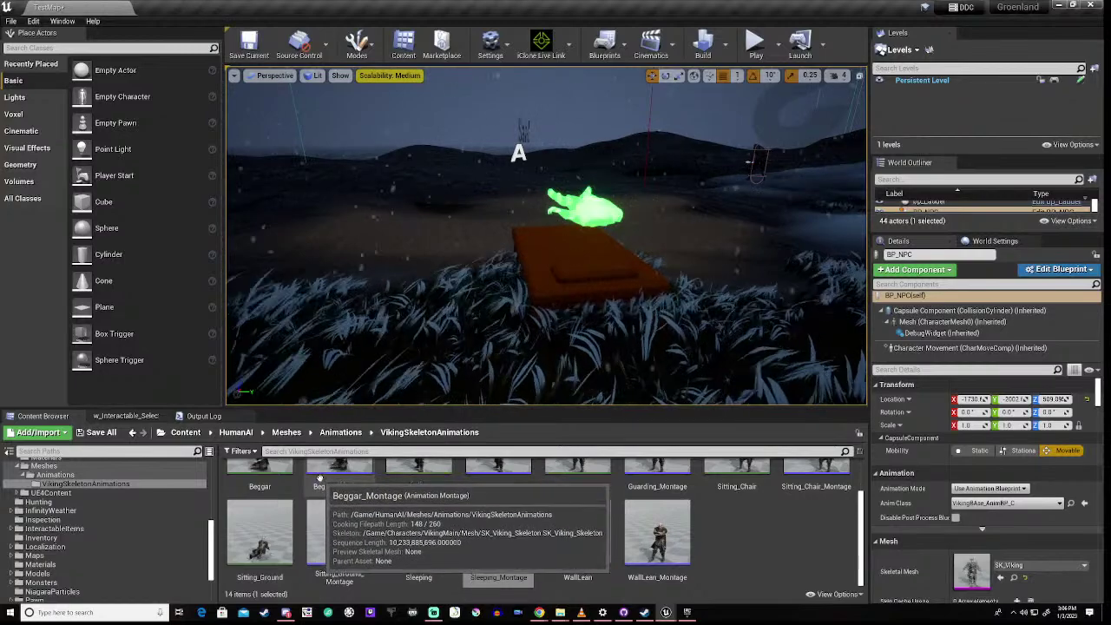
scroll(157, 519, "down", 3)
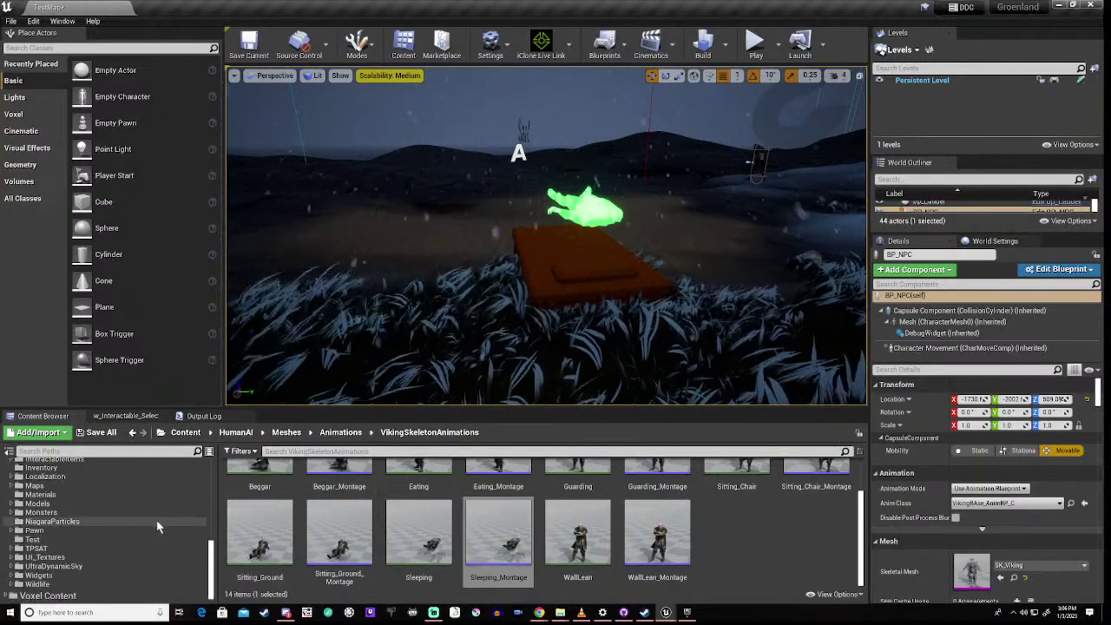
scroll(12, 544, "up", 2)
left_click(12, 539)
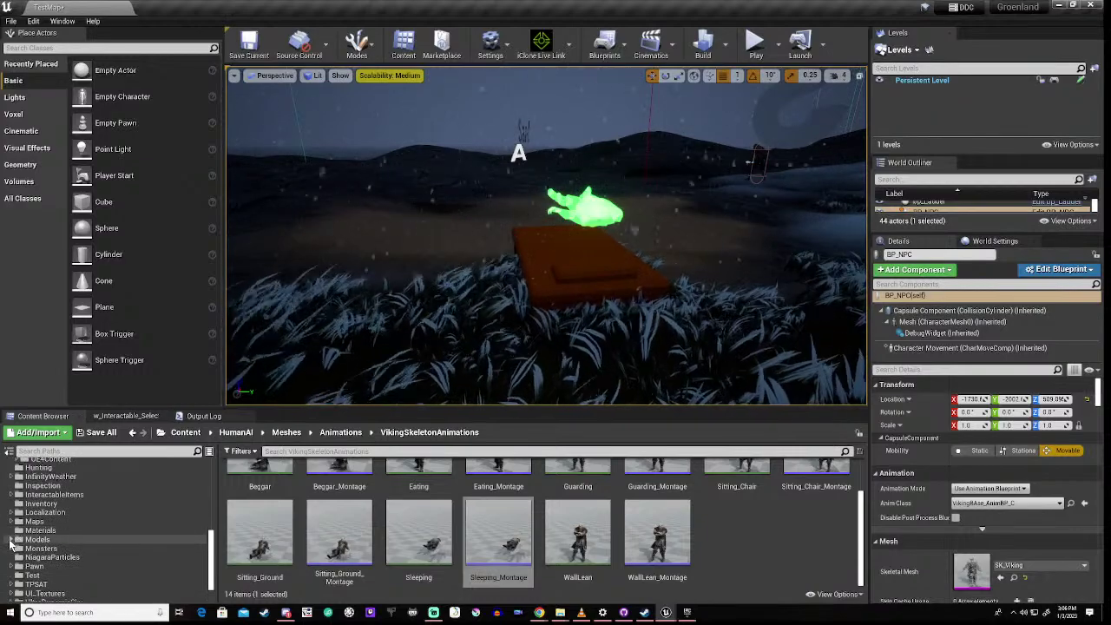
scroll(87, 536, "down", 3)
scroll(87, 530, "down", 2)
left_click(17, 549)
left_click(49, 574)
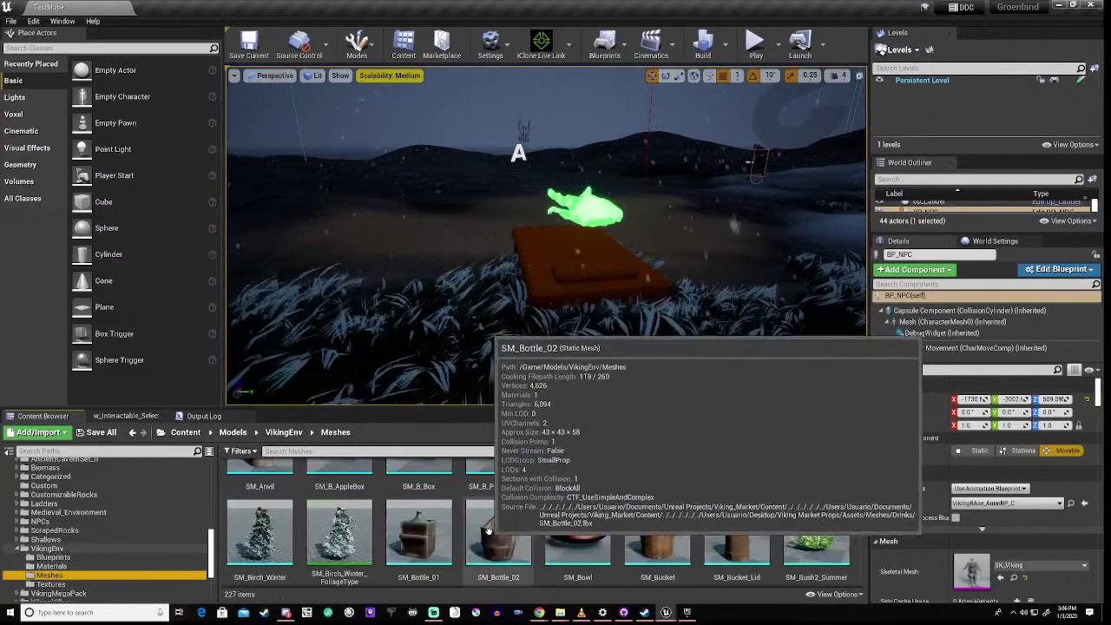
Look through the static meshes in the VikingEnv Meshes folder
scroll(599, 507, "up", 1)
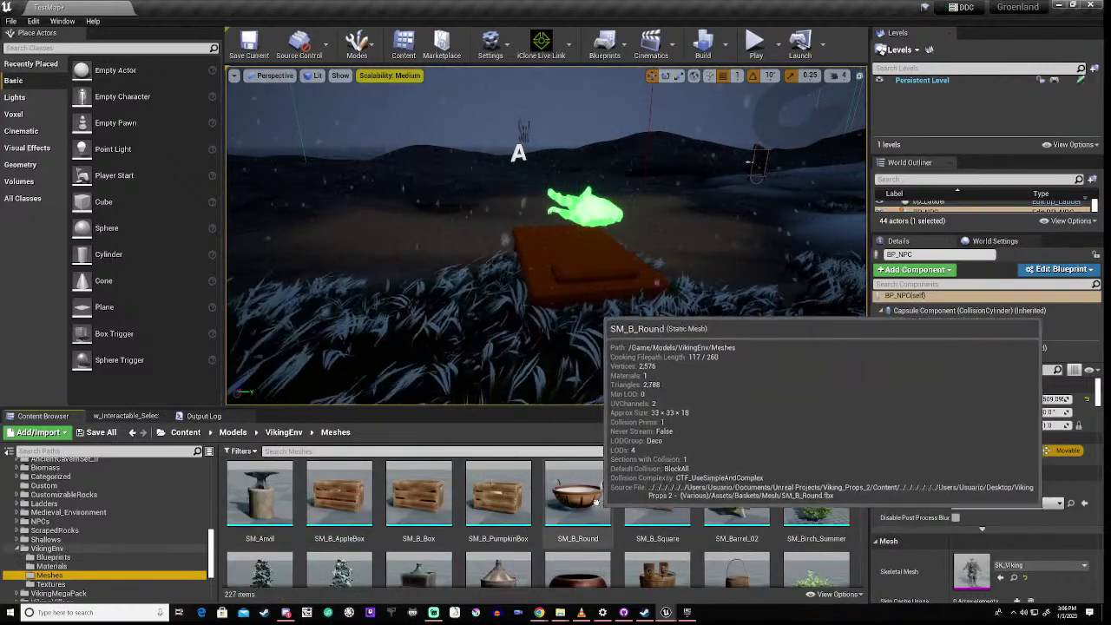
scroll(587, 491, "down", 1)
scroll(587, 491, "down", 8)
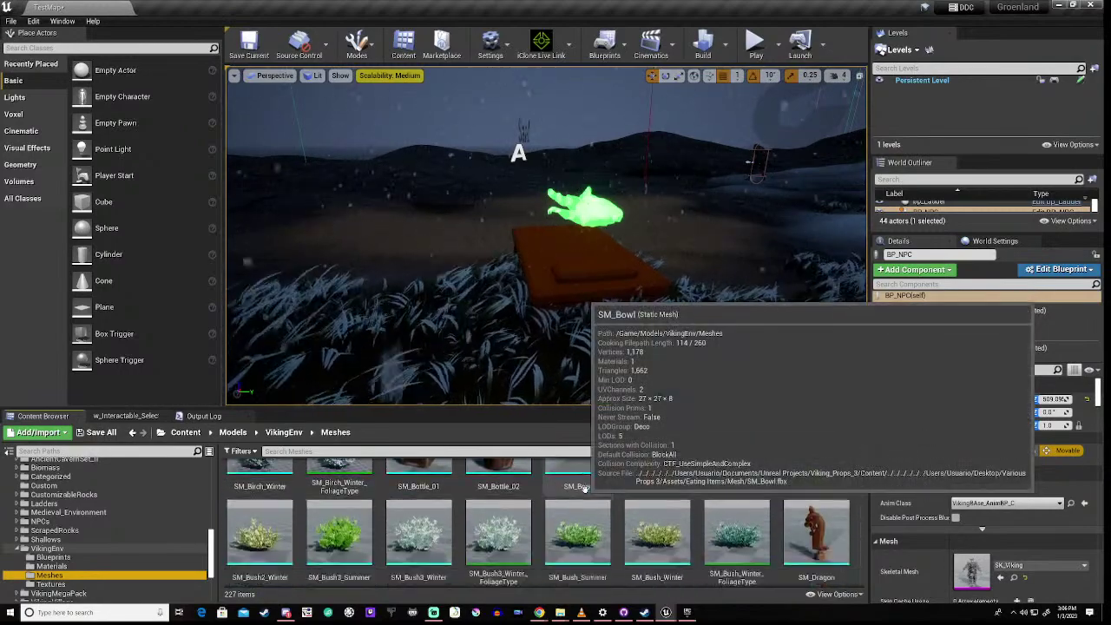
scroll(585, 491, "down", 3)
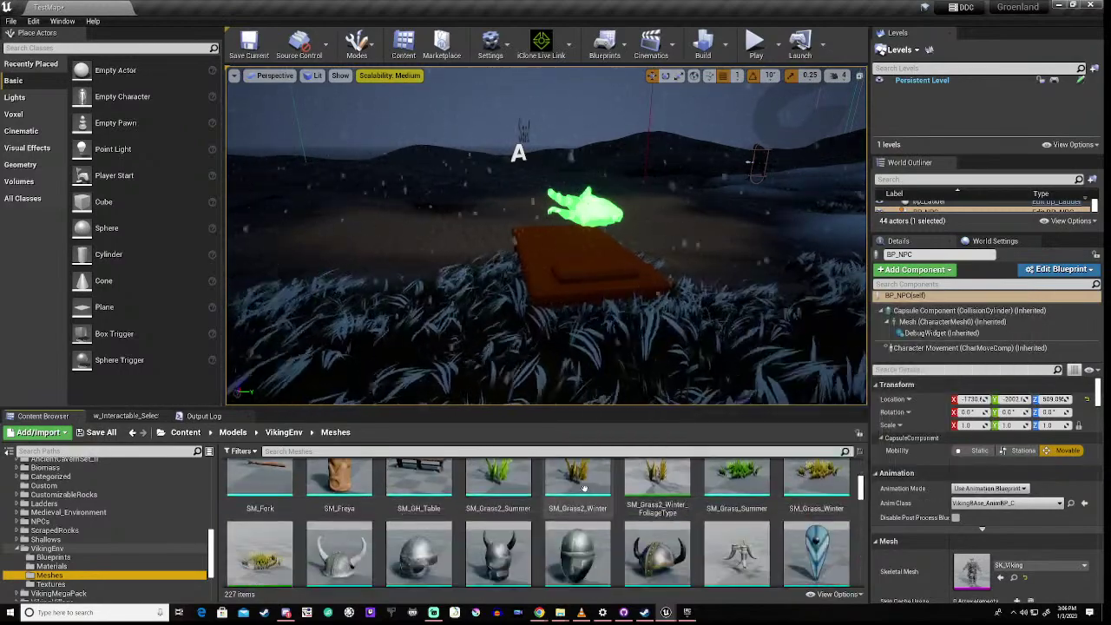
scroll(584, 487, "down", 4)
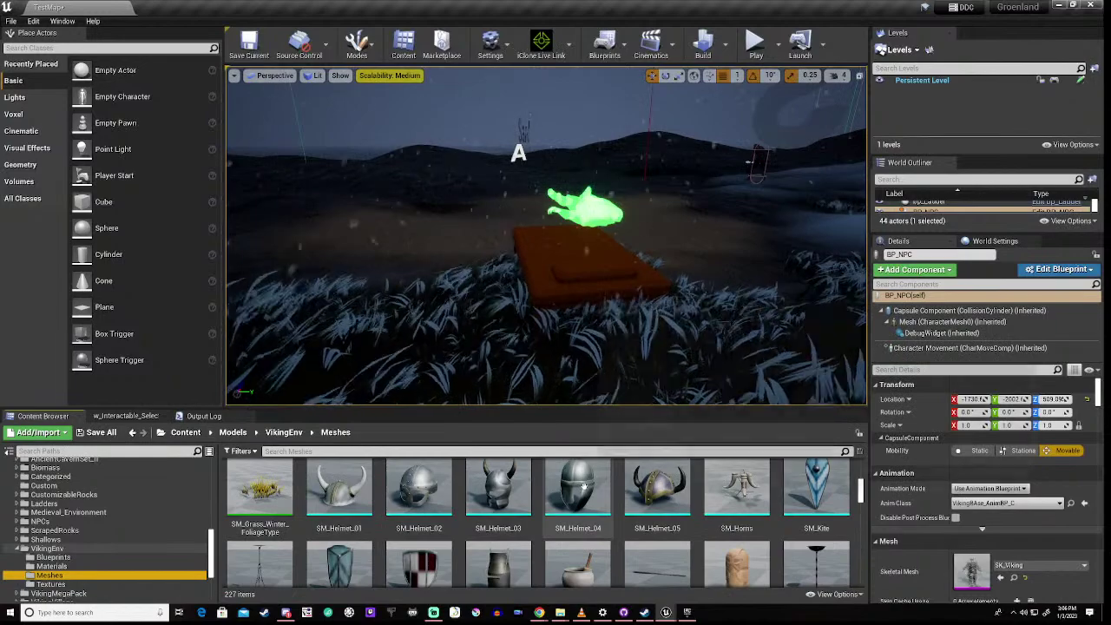
scroll(585, 487, "down", 3)
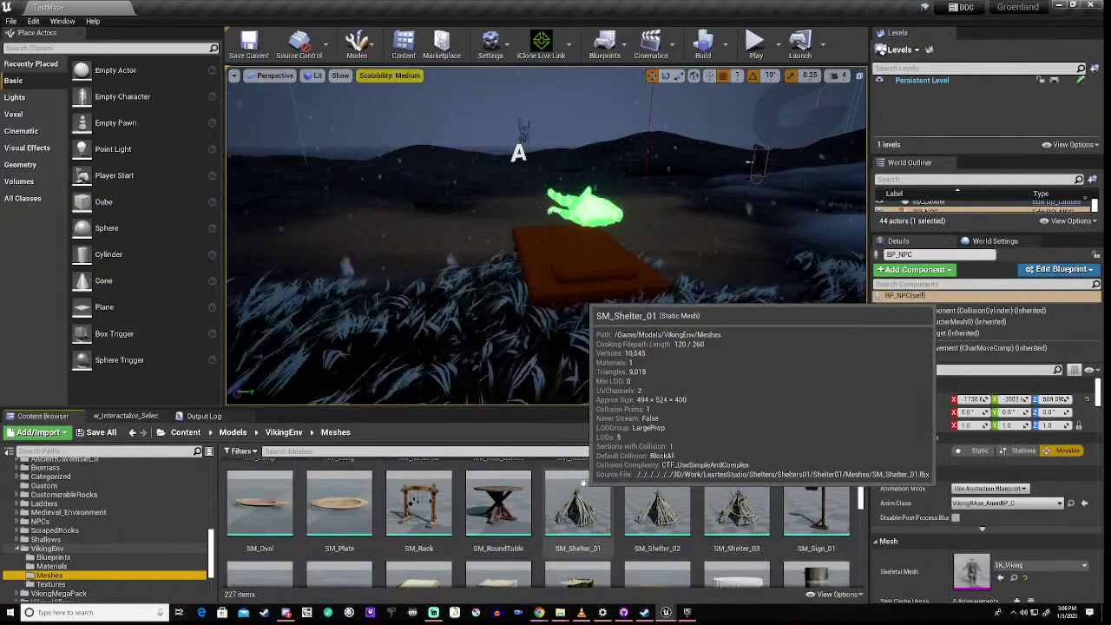
scroll(583, 483, "down", 5)
scroll(583, 482, "down", 5)
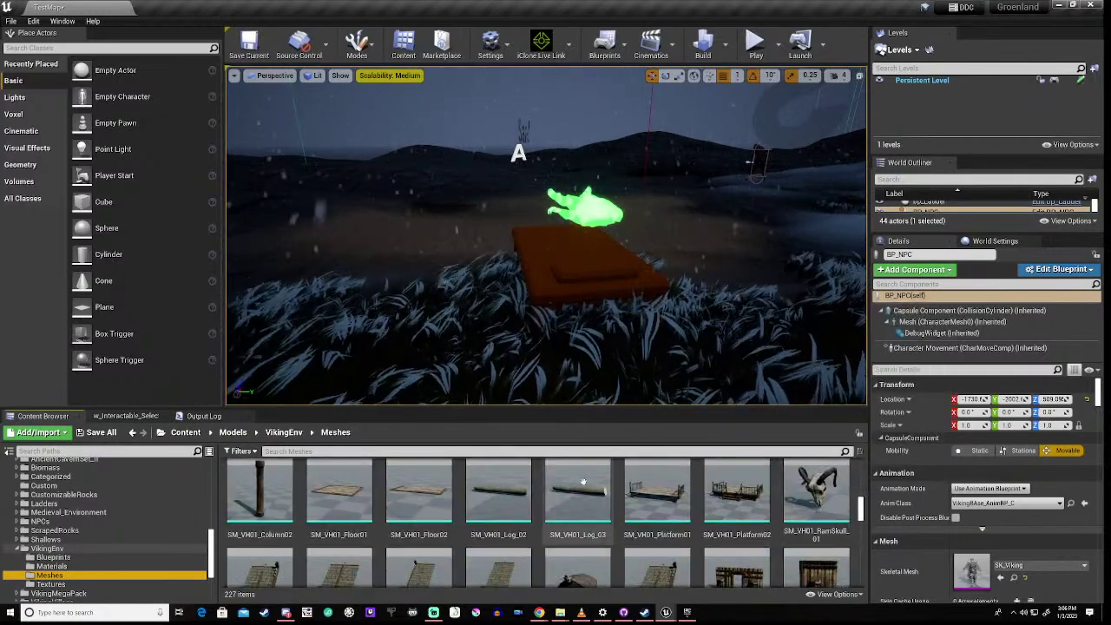
scroll(583, 483, "down", 5)
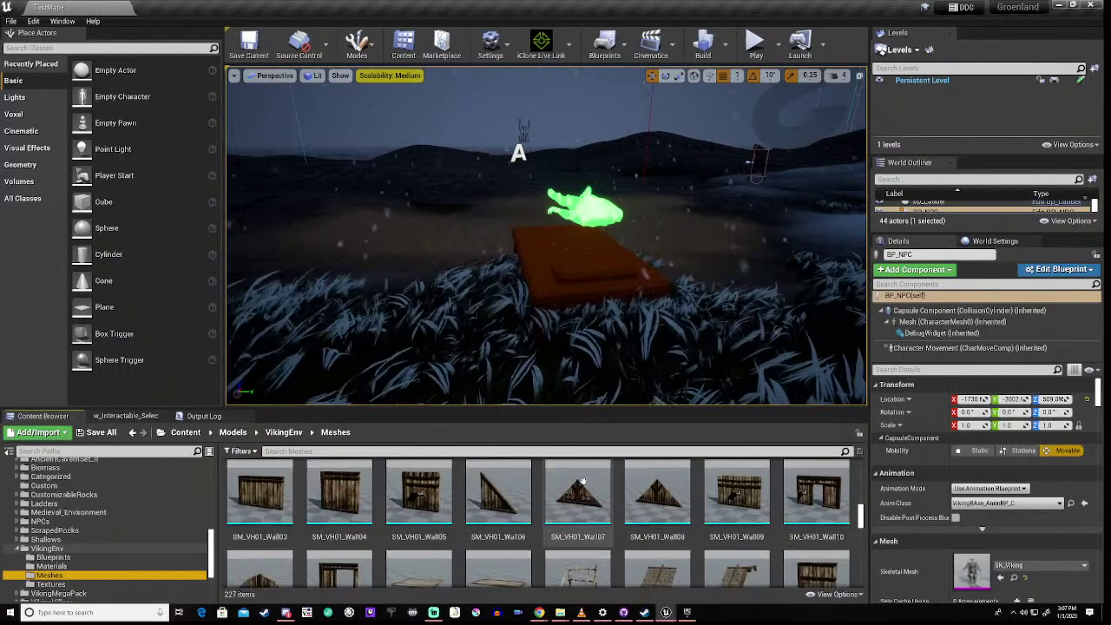
scroll(584, 482, "down", 2)
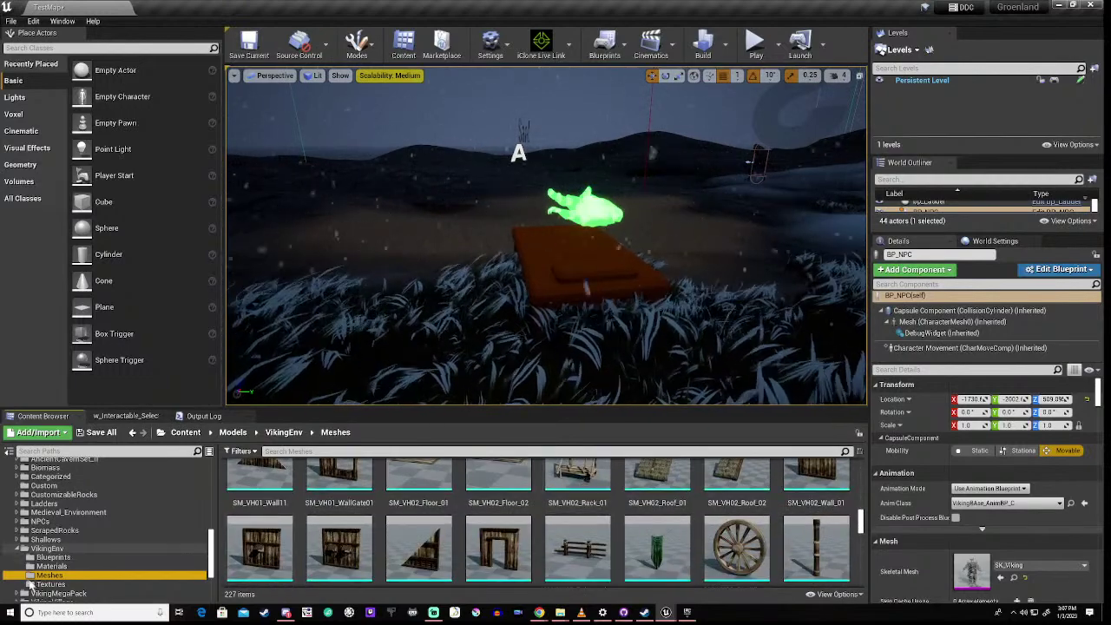
Look through the static meshes in the VikingMegaPack/RealisticVikingVillage/Props/Mesh content folder
scroll(20, 568, "down", 5)
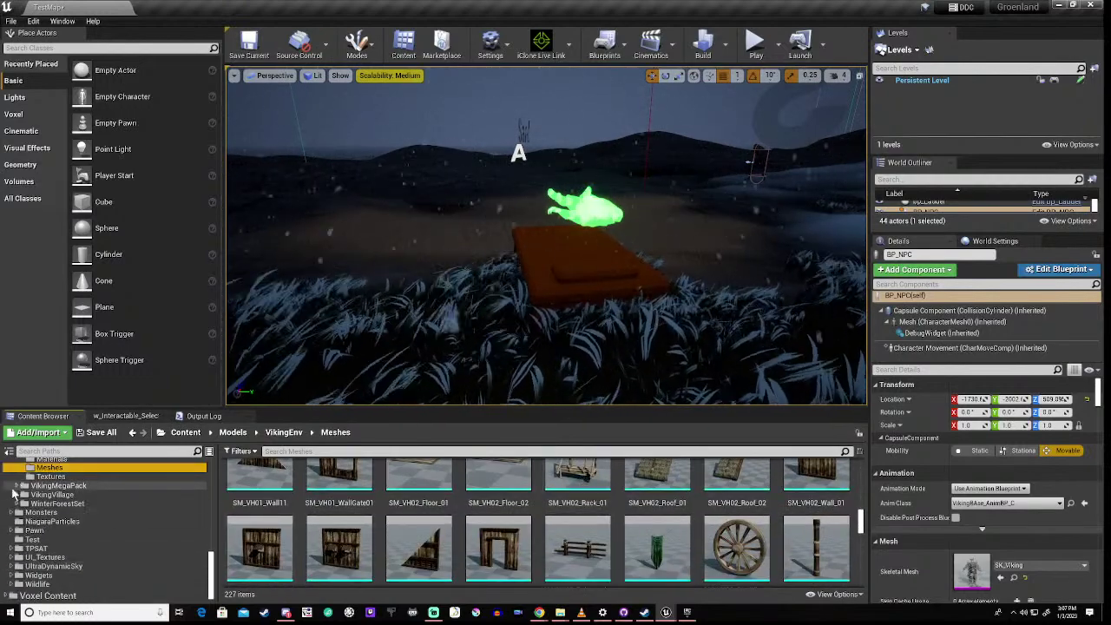
left_click(21, 487)
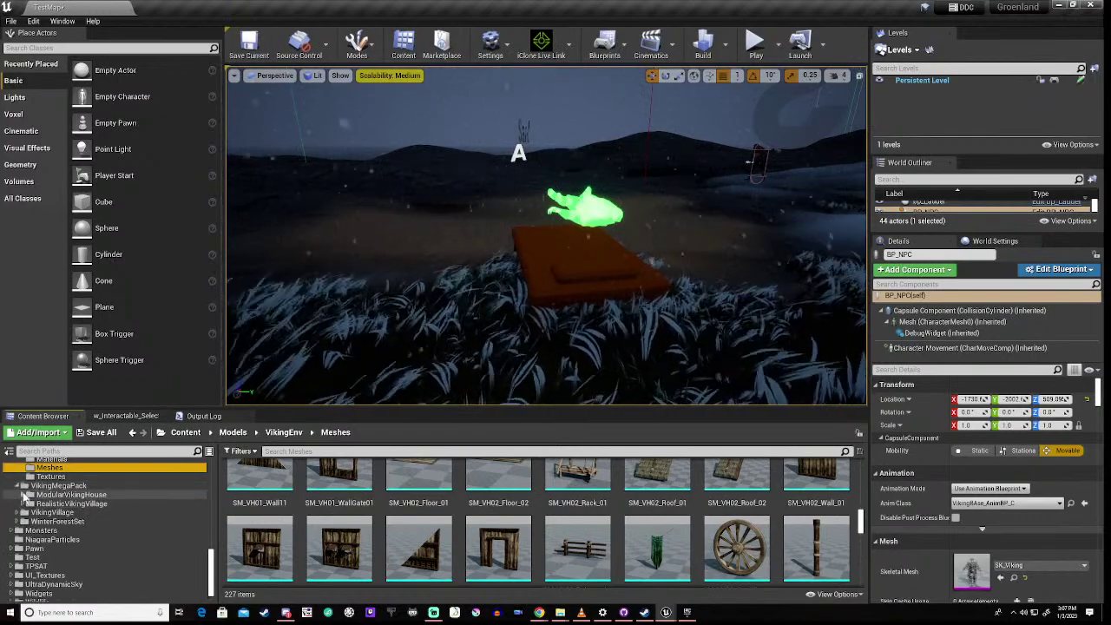
left_click(24, 504)
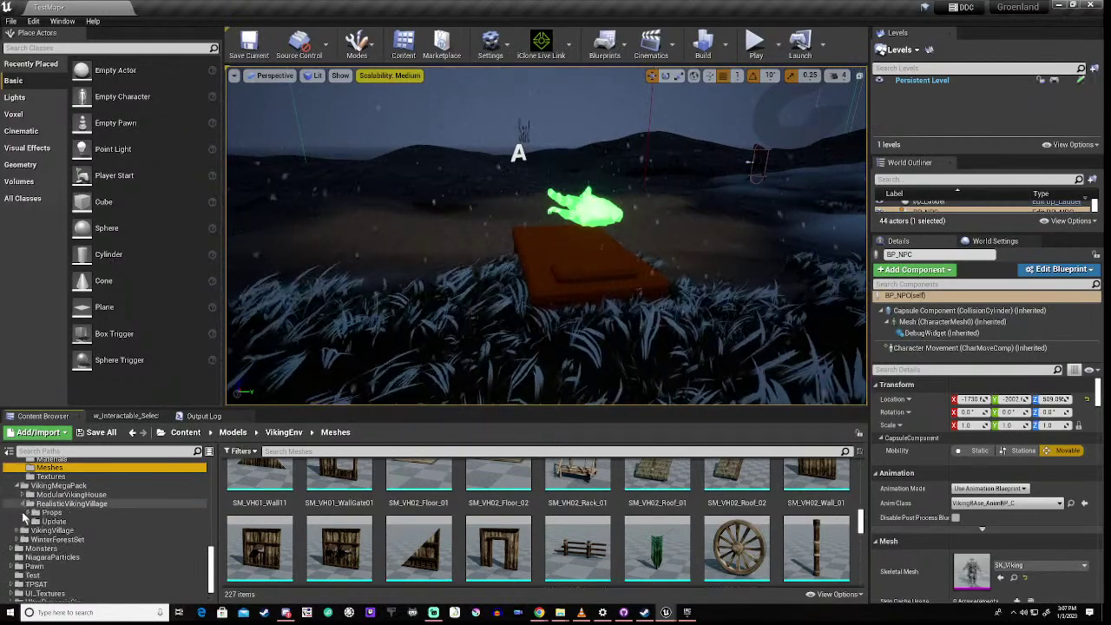
left_click(52, 514)
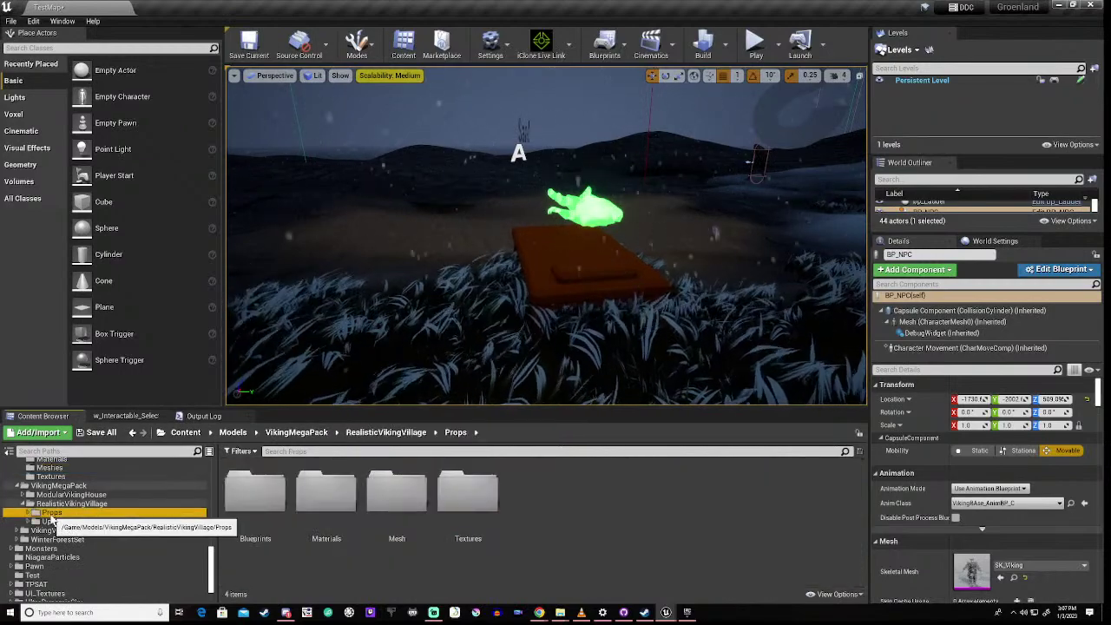
double_click(393, 493)
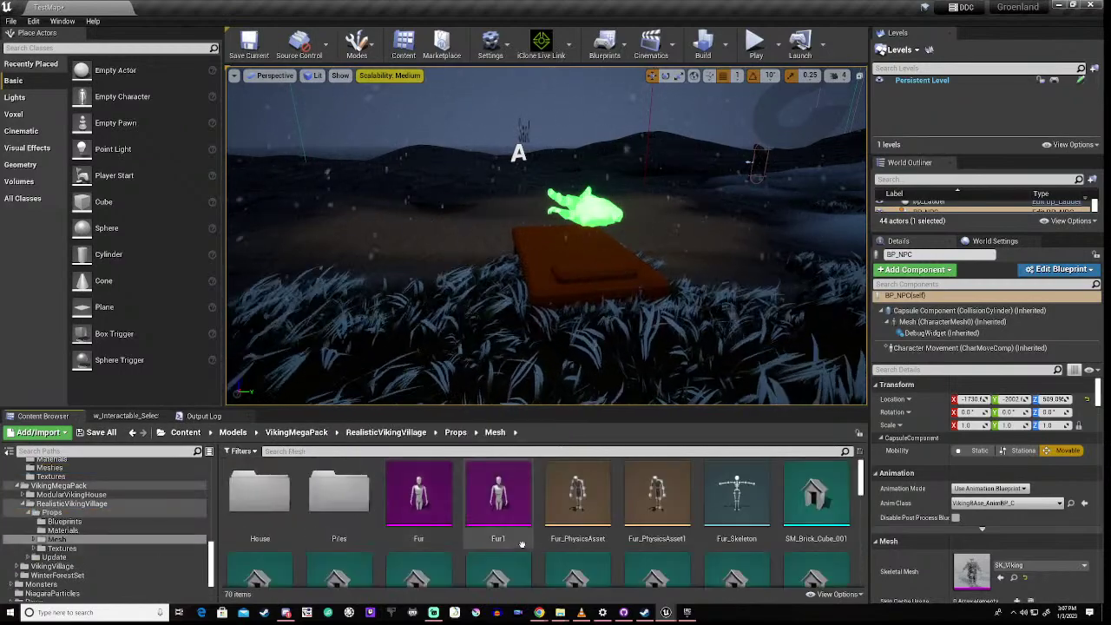
scroll(571, 521, "down", 8)
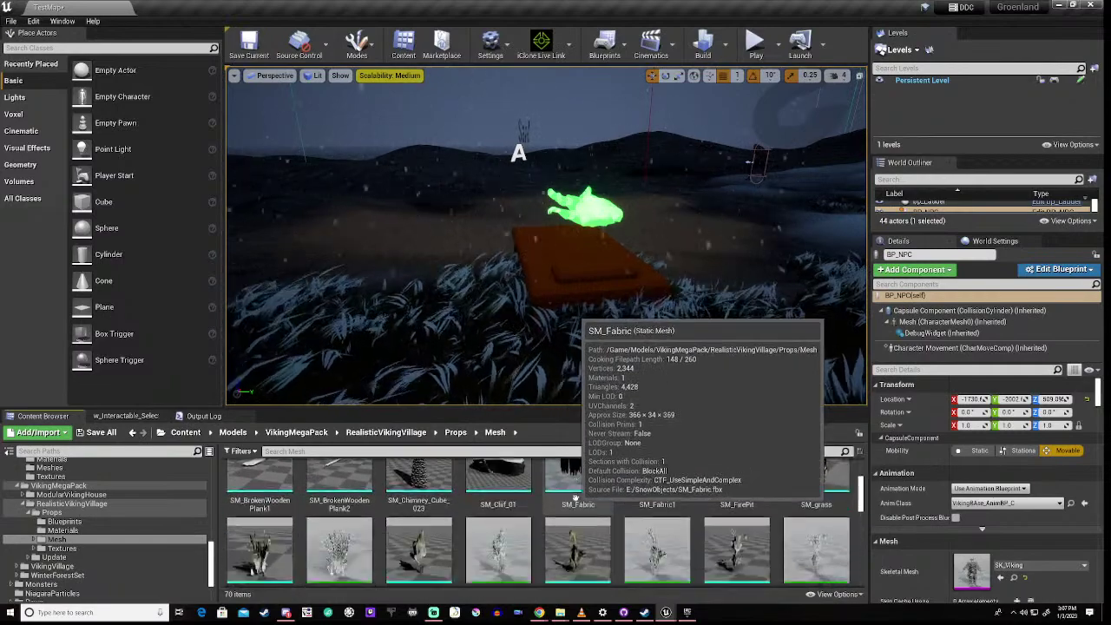
scroll(578, 493, "down", 6)
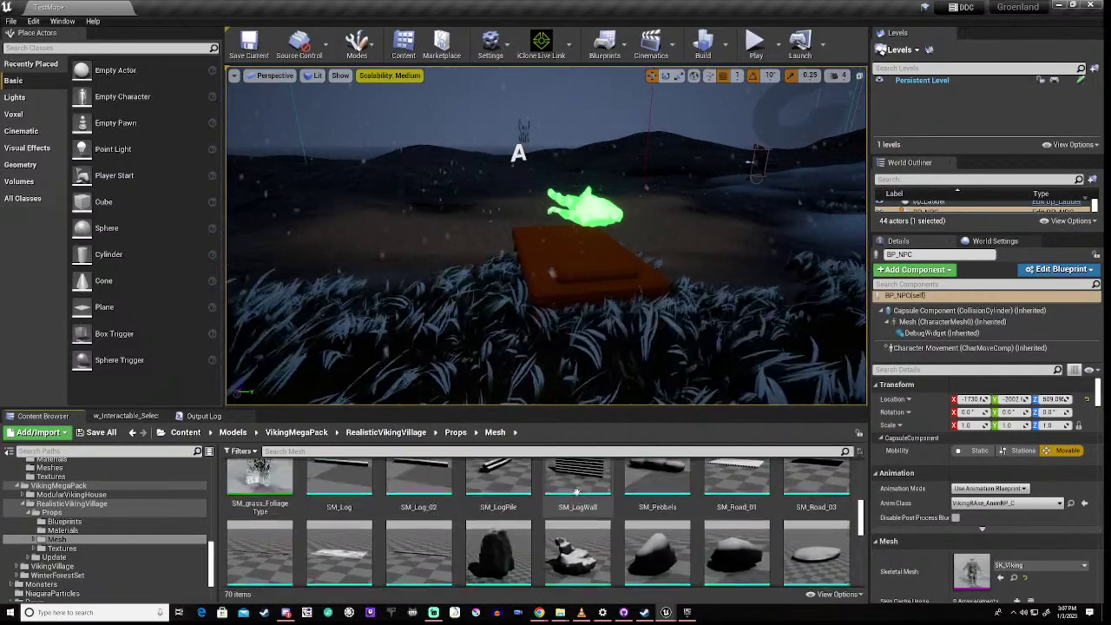
scroll(577, 493, "down", 4)
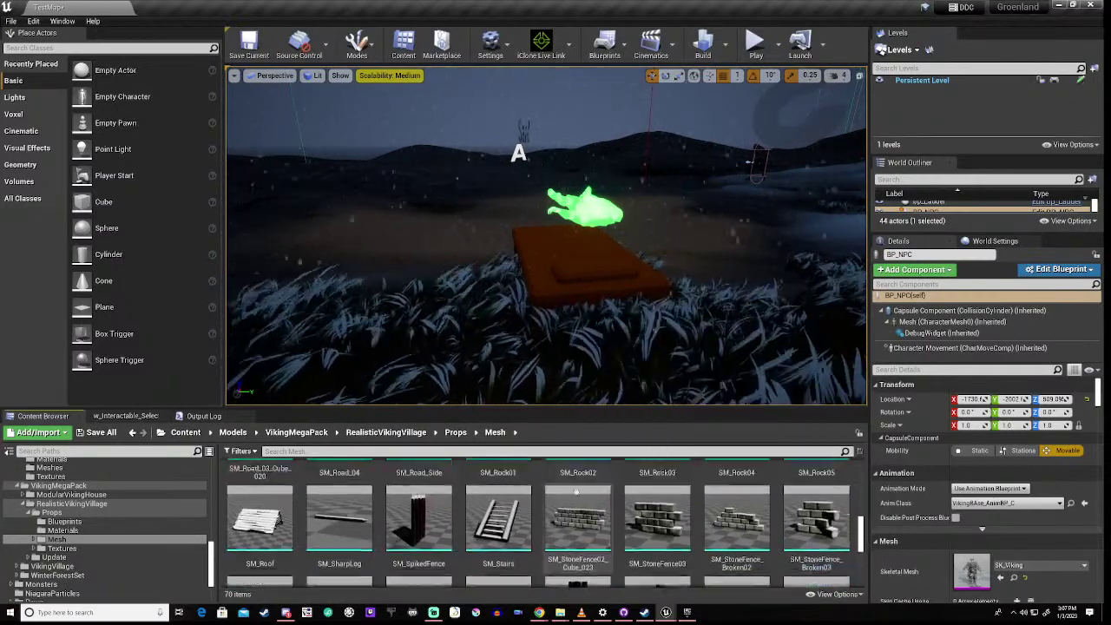
scroll(577, 492, "down", 1)
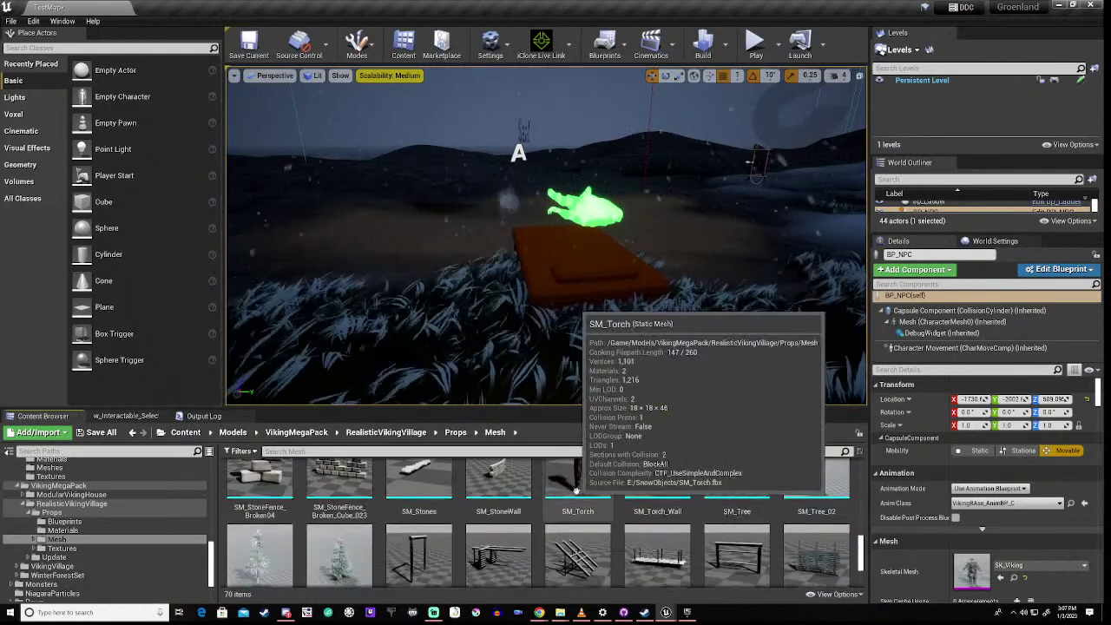
scroll(577, 492, "down", 1)
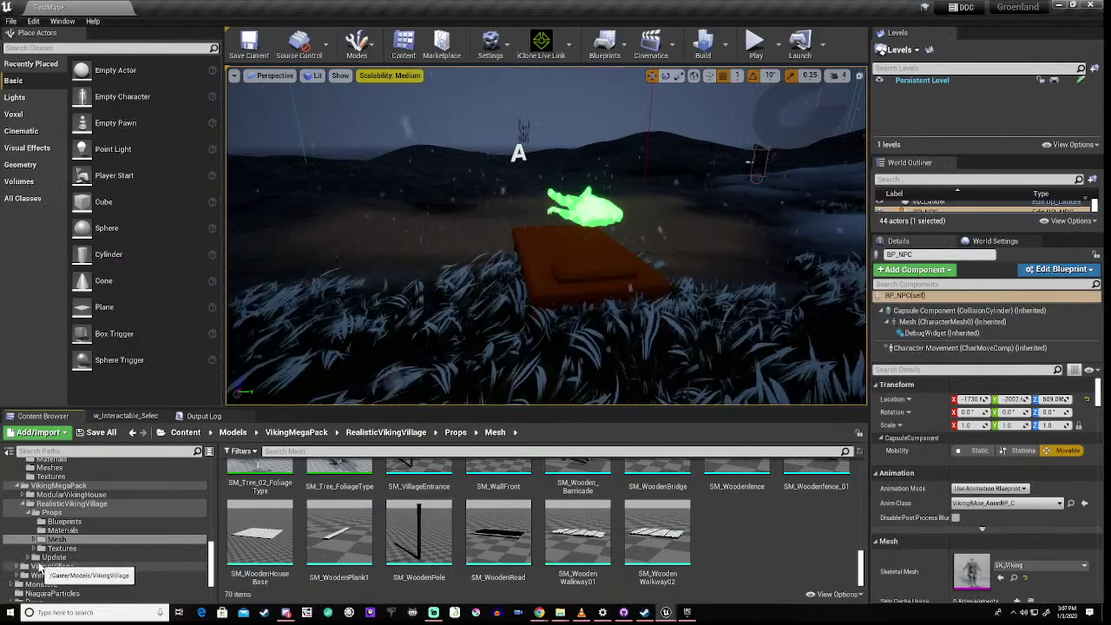
Check the meshes in RealisticVikingVillage's Update/Meshes folder
left_click(25, 557)
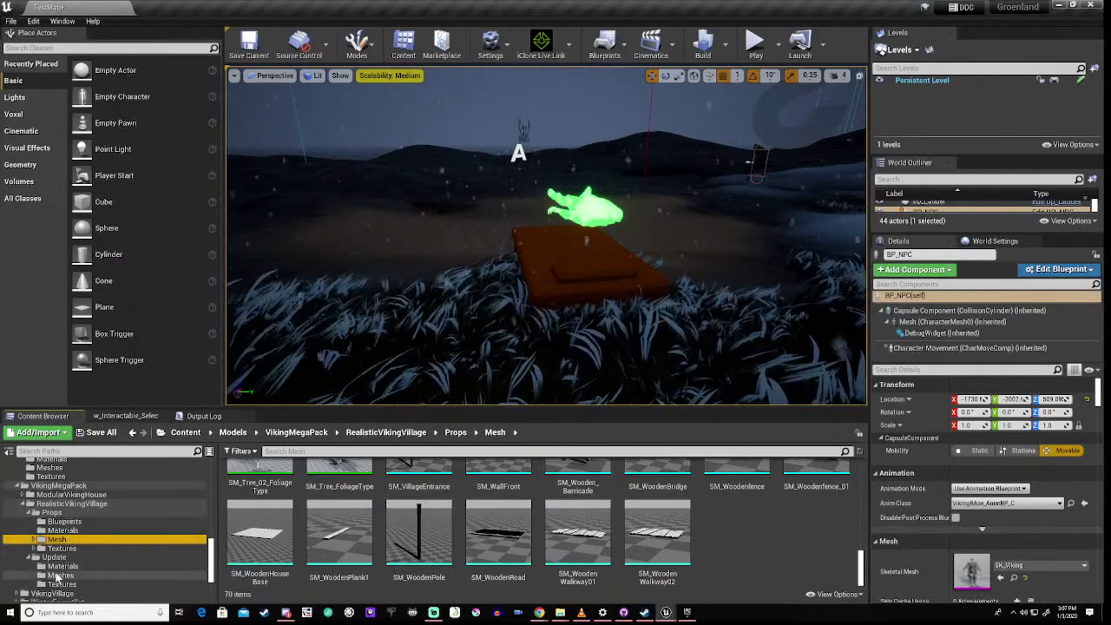
left_click(61, 574)
scroll(619, 533, "up", 3)
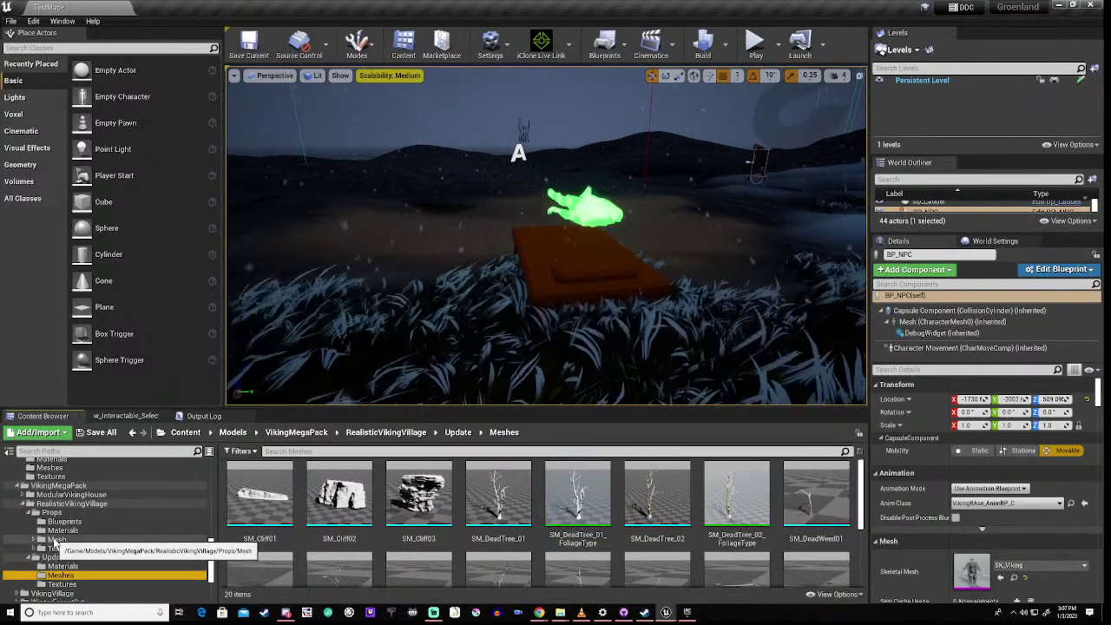
Look through the static meshes in the Models/VikingVillage/StaticMeshes folder
scroll(54, 541, "down", 5)
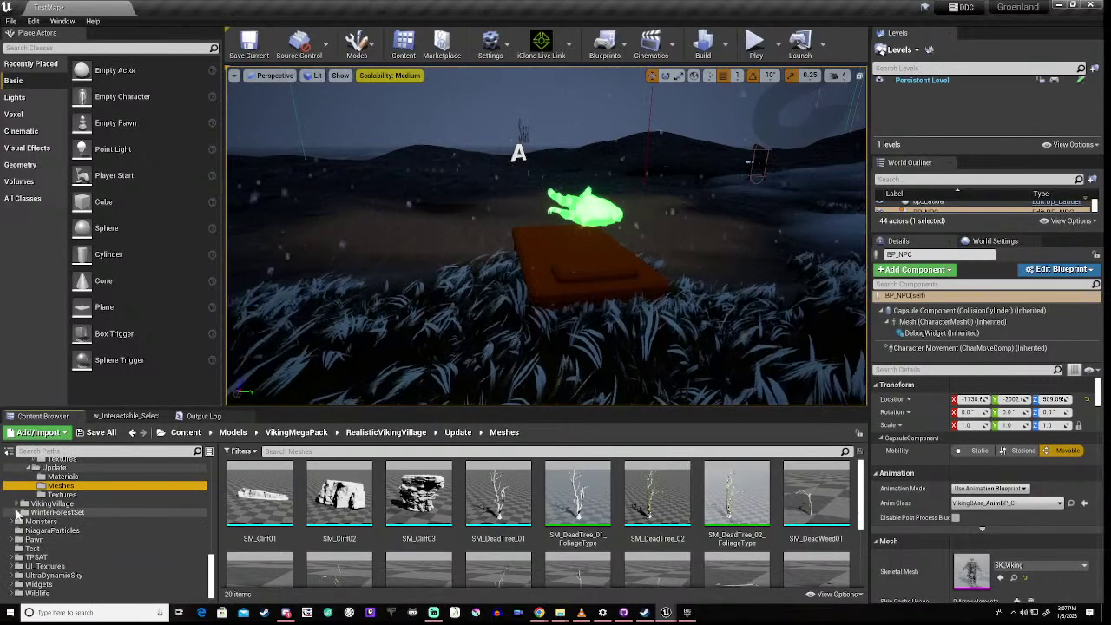
left_click(23, 504)
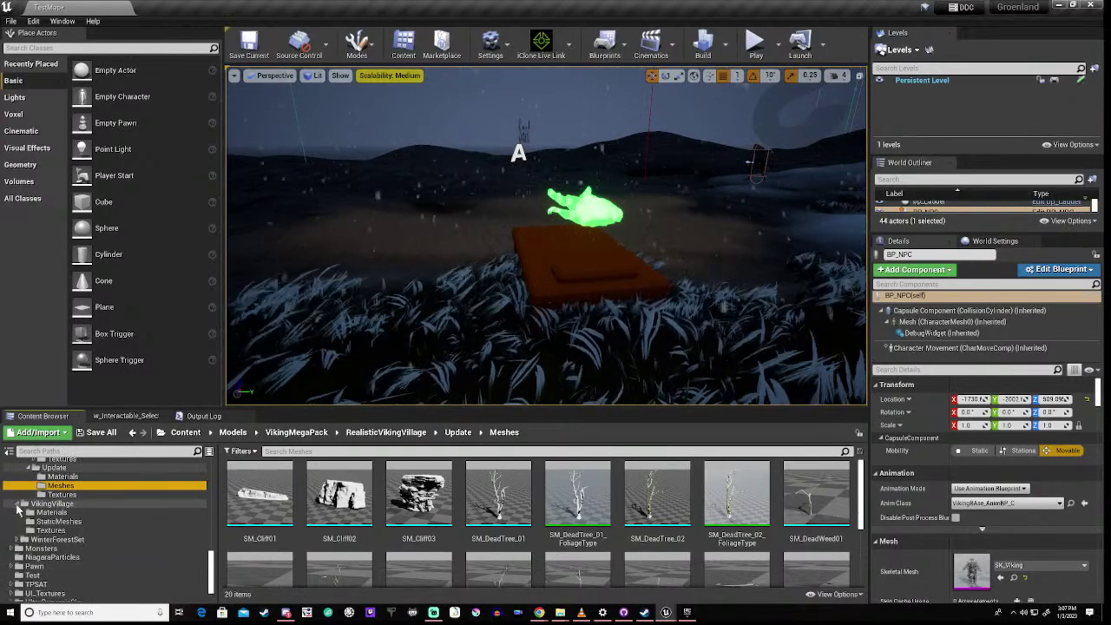
left_click(54, 530)
left_click(57, 521)
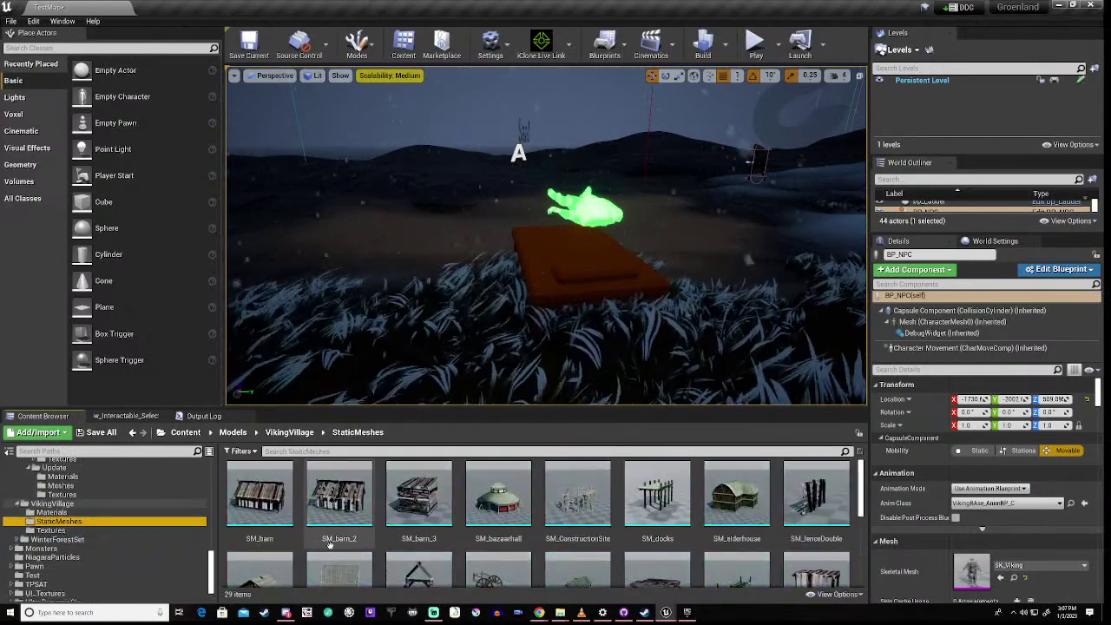
scroll(532, 530, "down", 1)
scroll(532, 530, "down", 3)
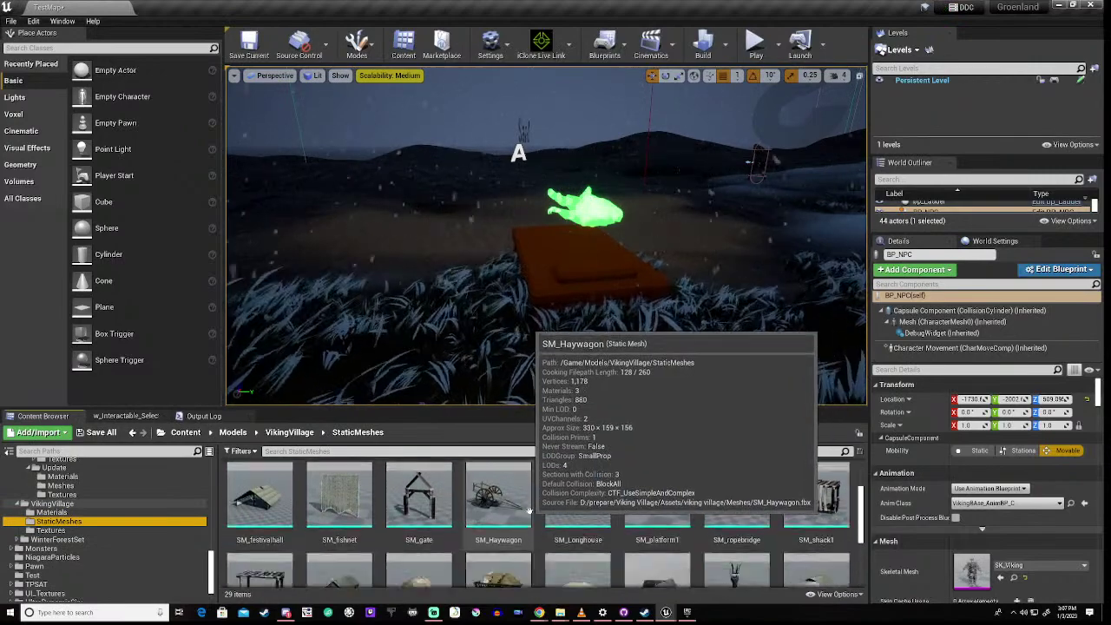
scroll(528, 510, "down", 1)
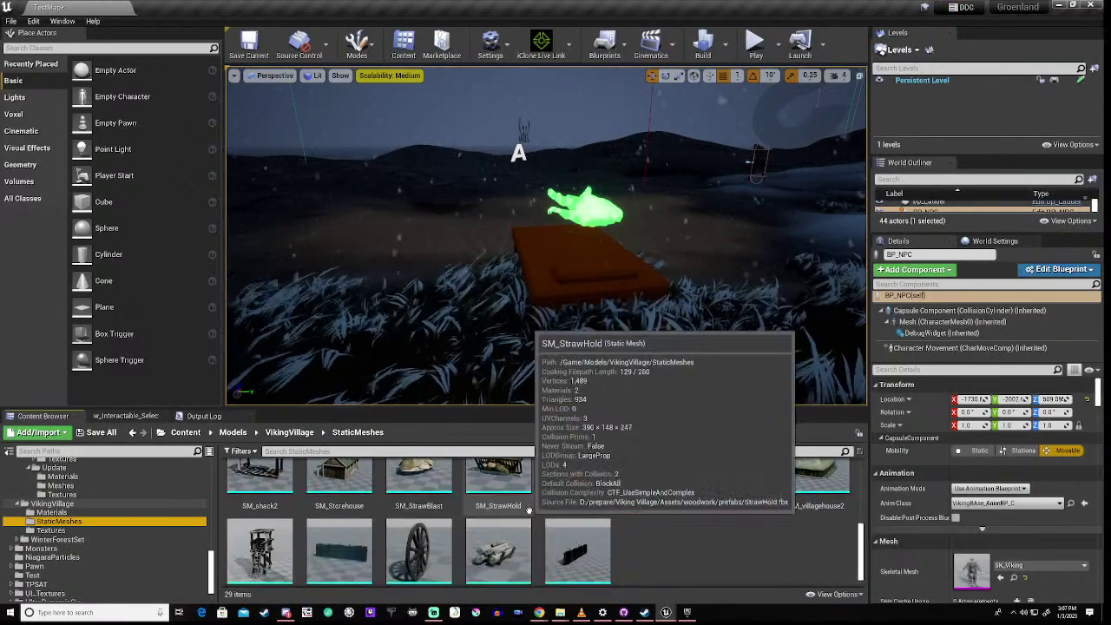
scroll(528, 511, "down", 1)
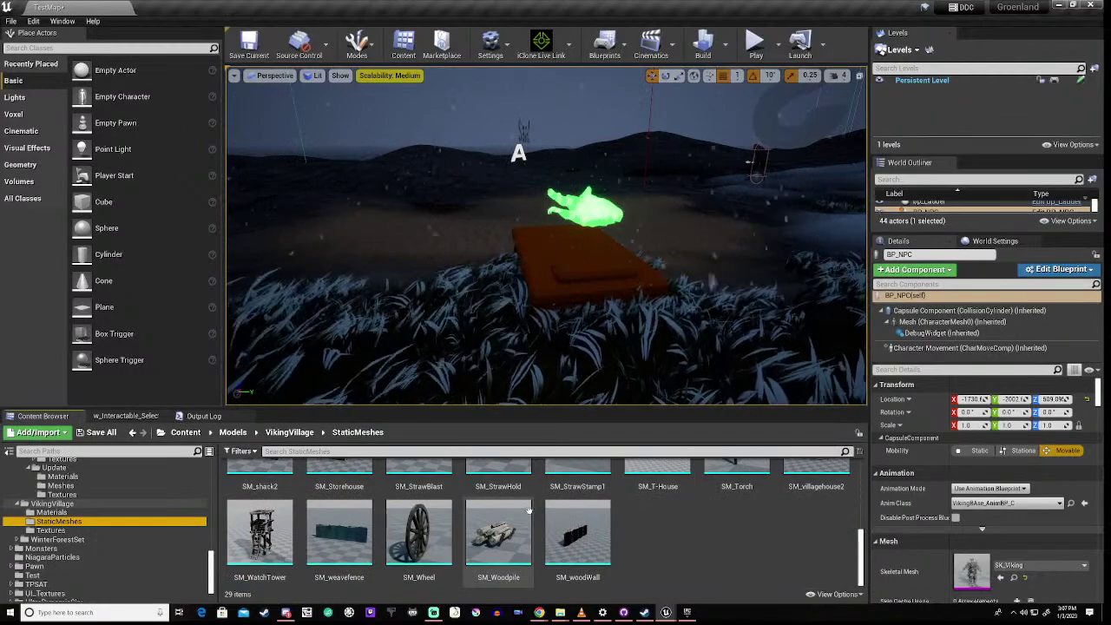
scroll(717, 582, "up", 5)
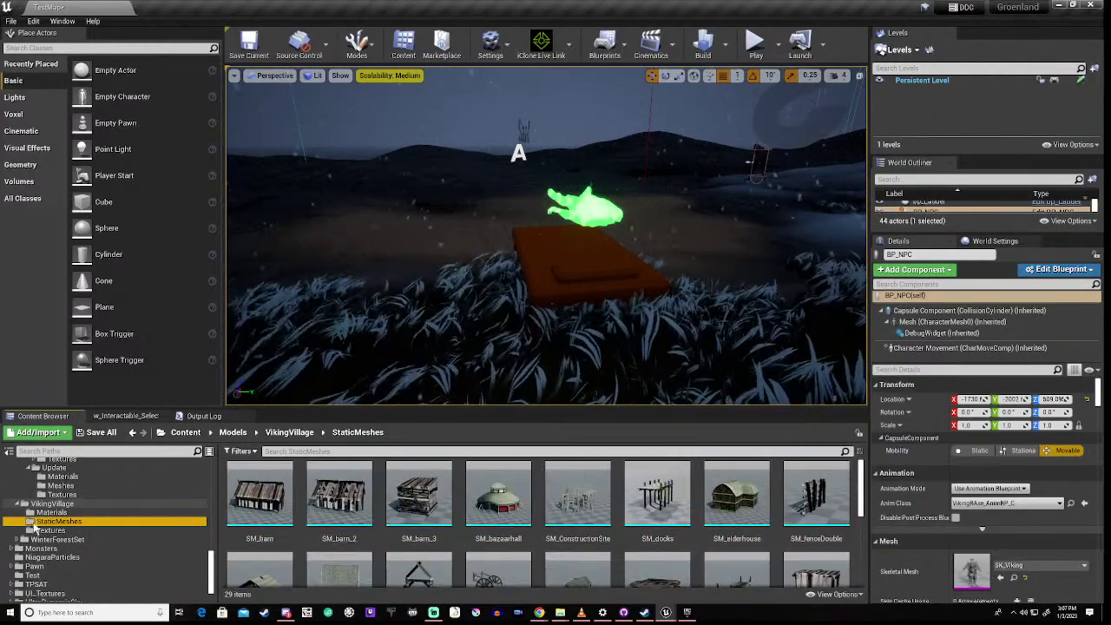
Open the Meshes folder of Medieval_Environment/Medieval_Houses_Vol2 to check its static meshes
scroll(72, 533, "up", 5)
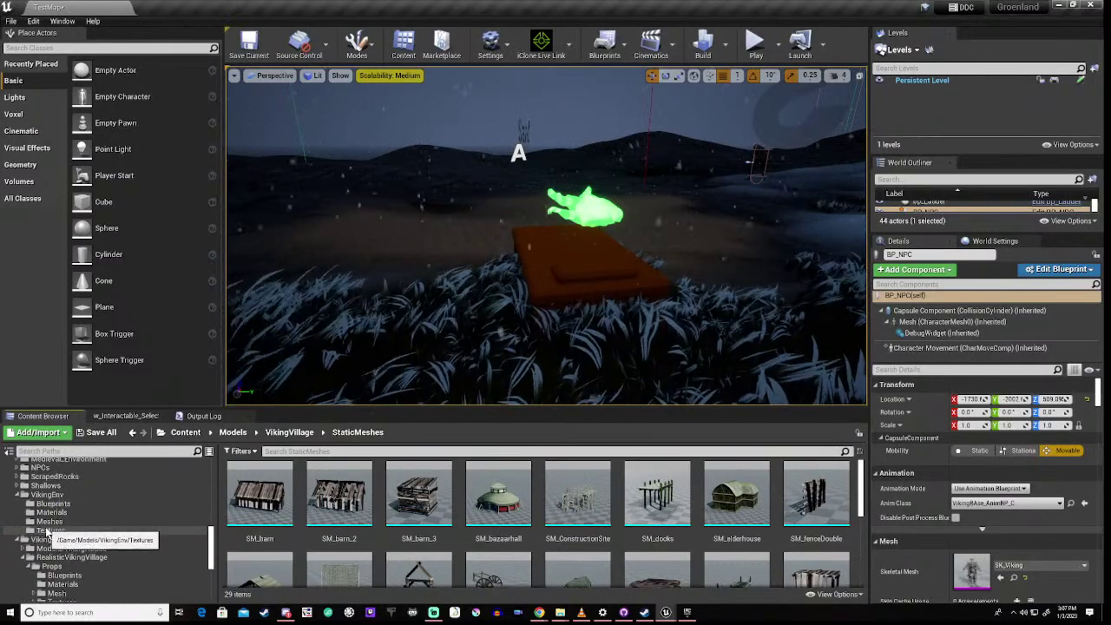
scroll(26, 524, "up", 2)
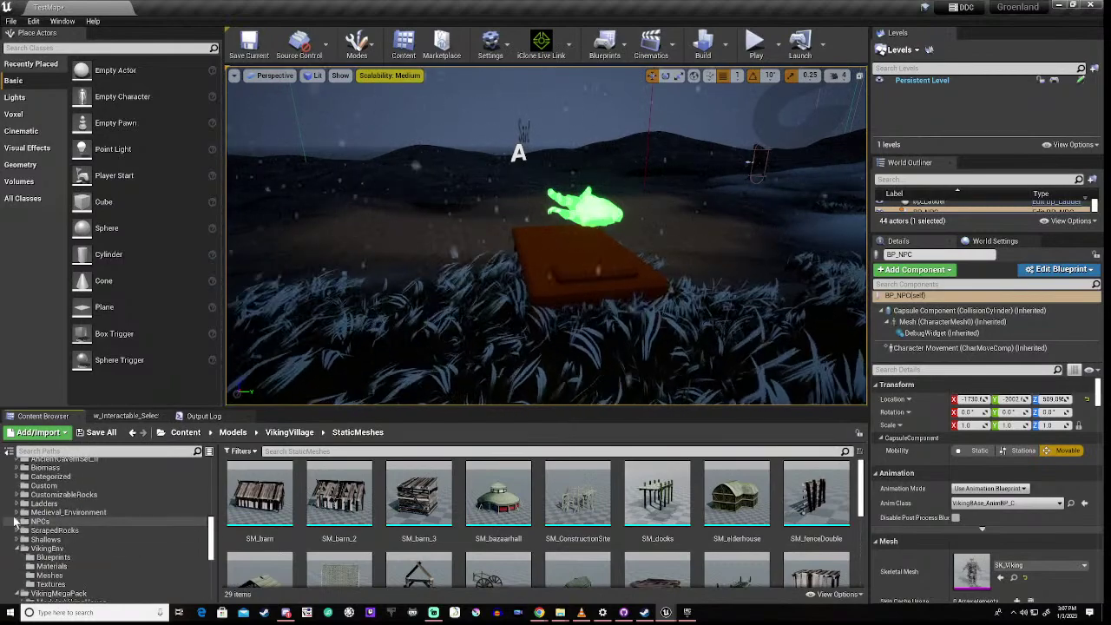
left_click(19, 513)
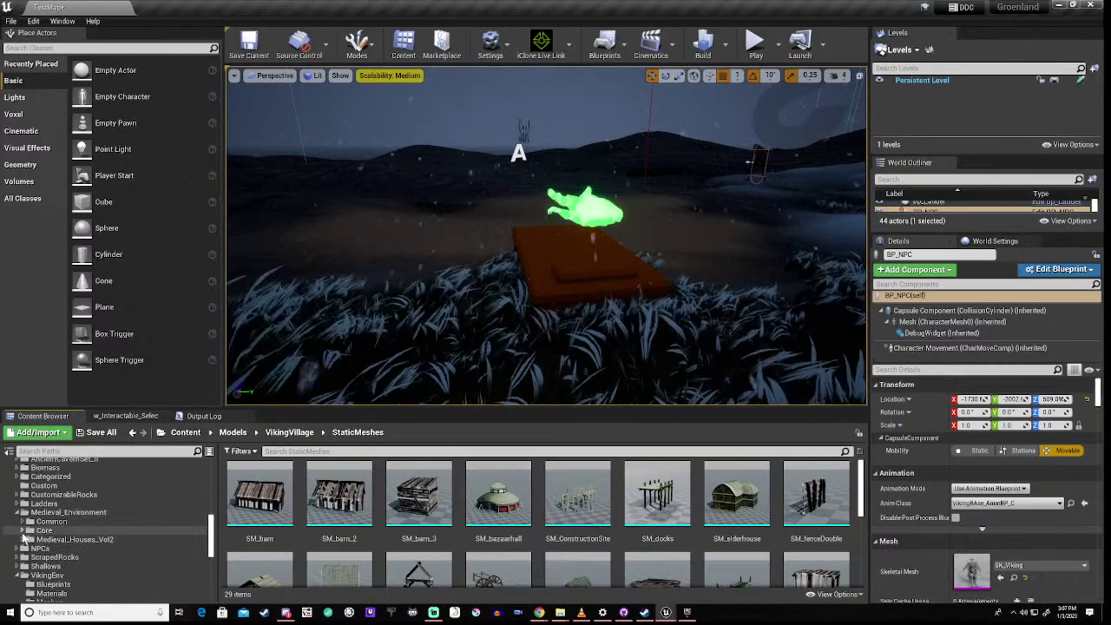
left_click(24, 540)
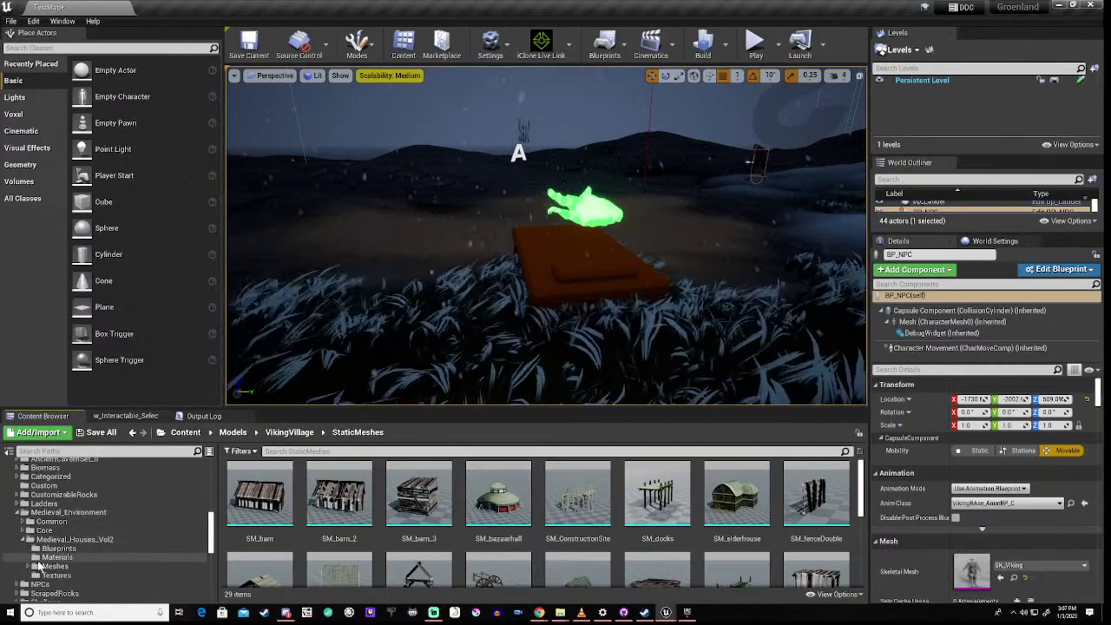
left_click(48, 567)
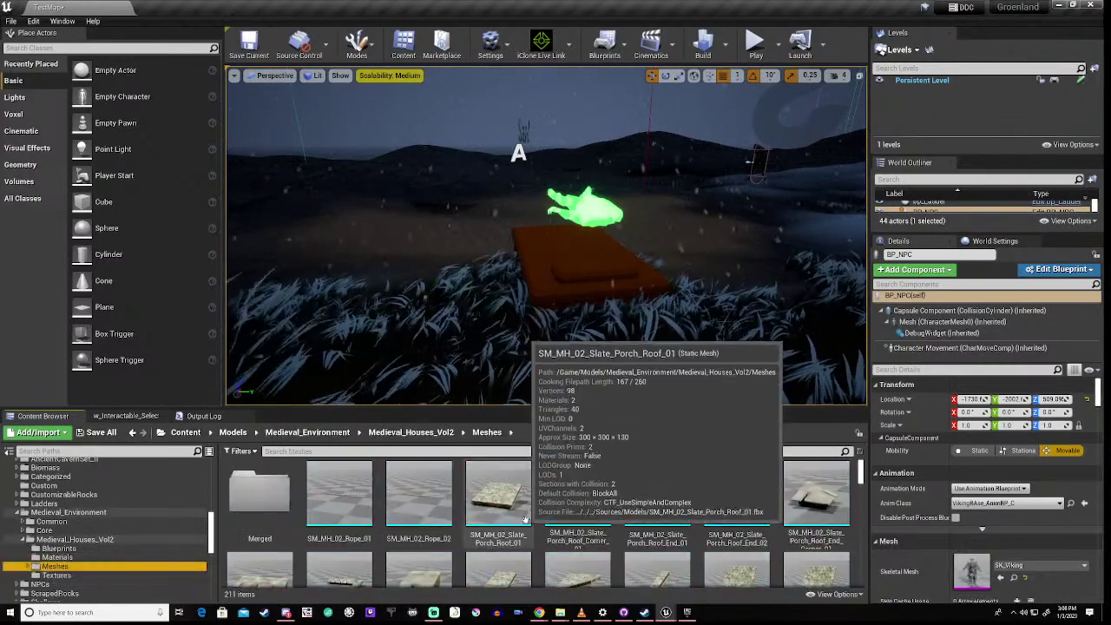
Filter the content assets by "bed" and show the matches in the InteractableItems folder
scroll(12, 527, "up", 4)
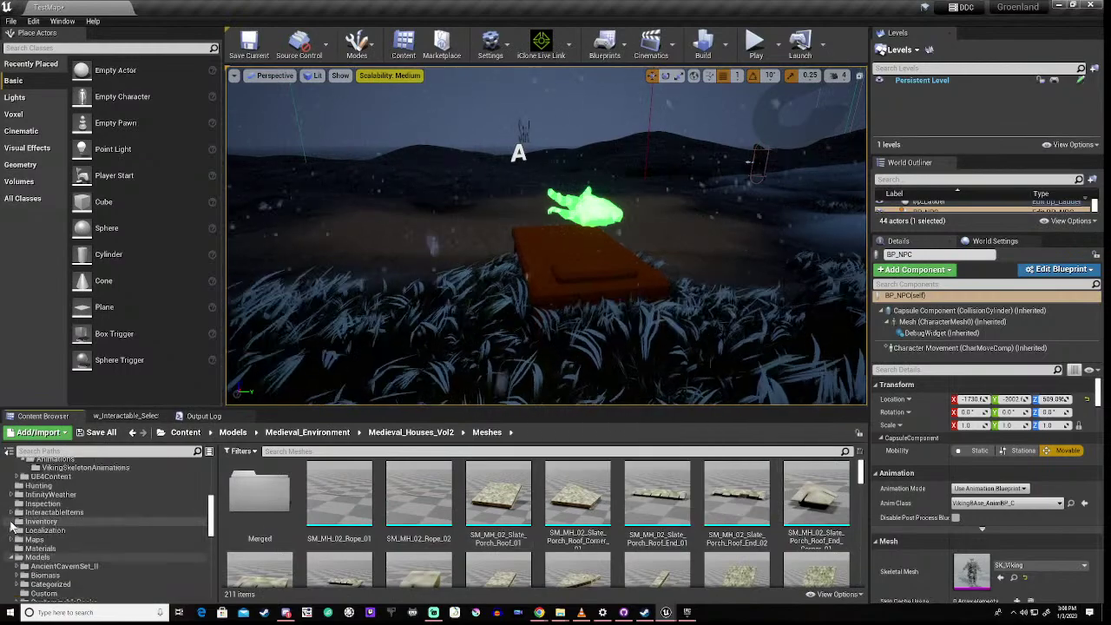
scroll(11, 527, "up", 5)
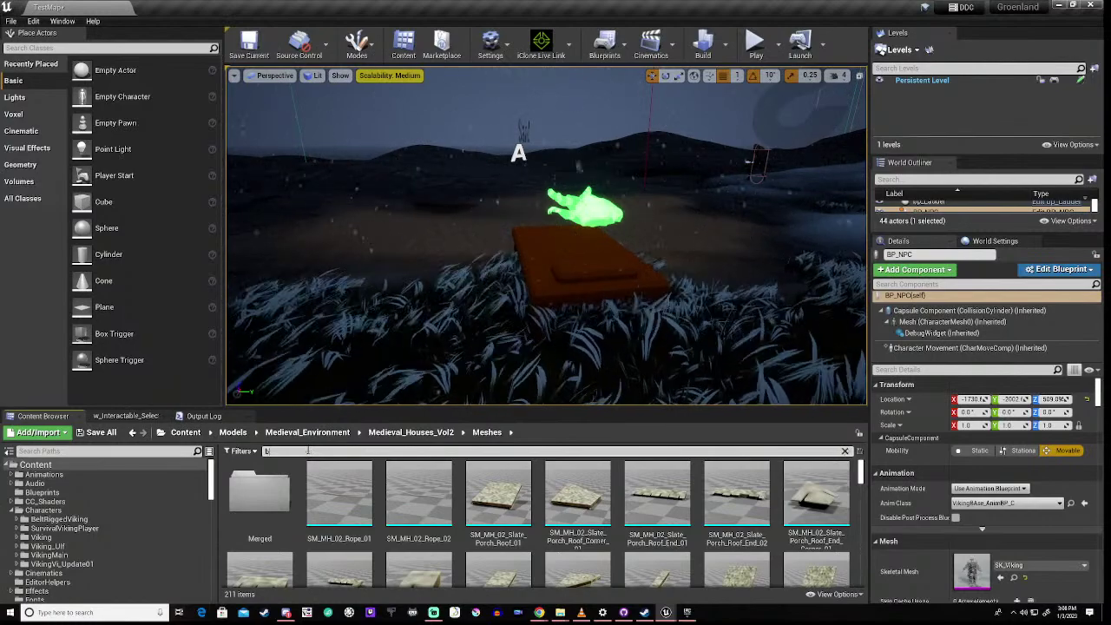
type("ed")
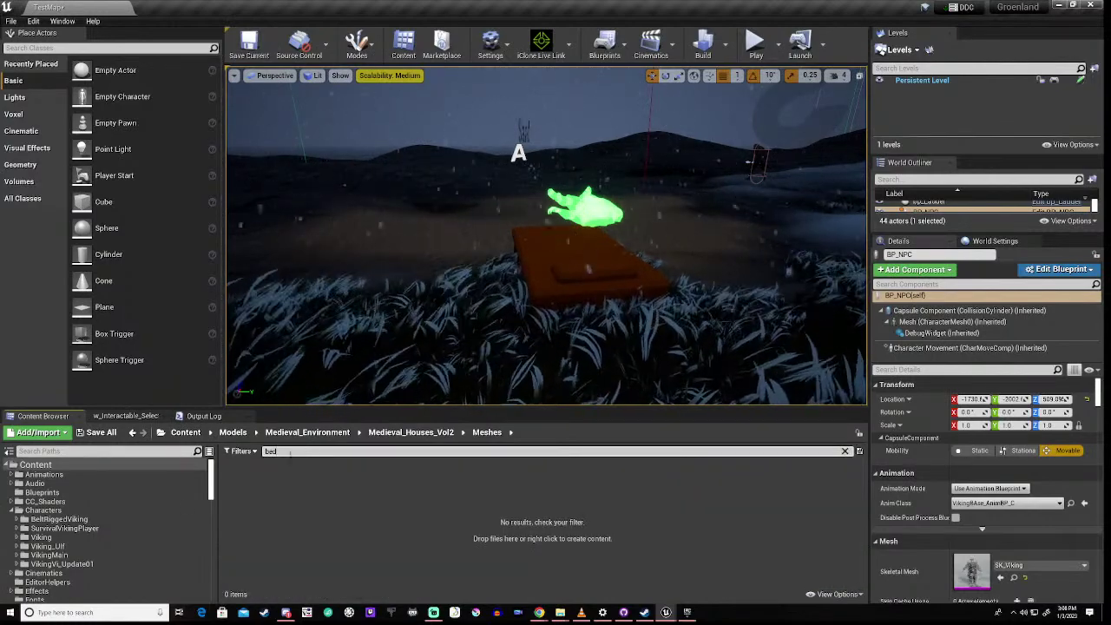
scroll(57, 524, "down", 3)
scroll(56, 524, "down", 1)
scroll(57, 524, "down", 4)
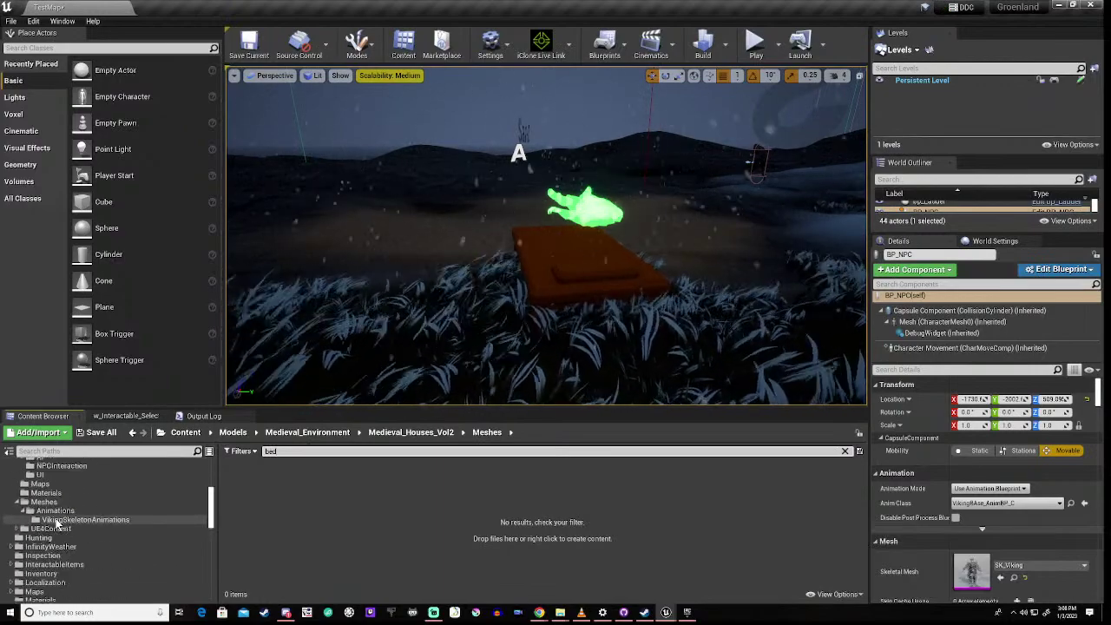
scroll(56, 520, "down", 2)
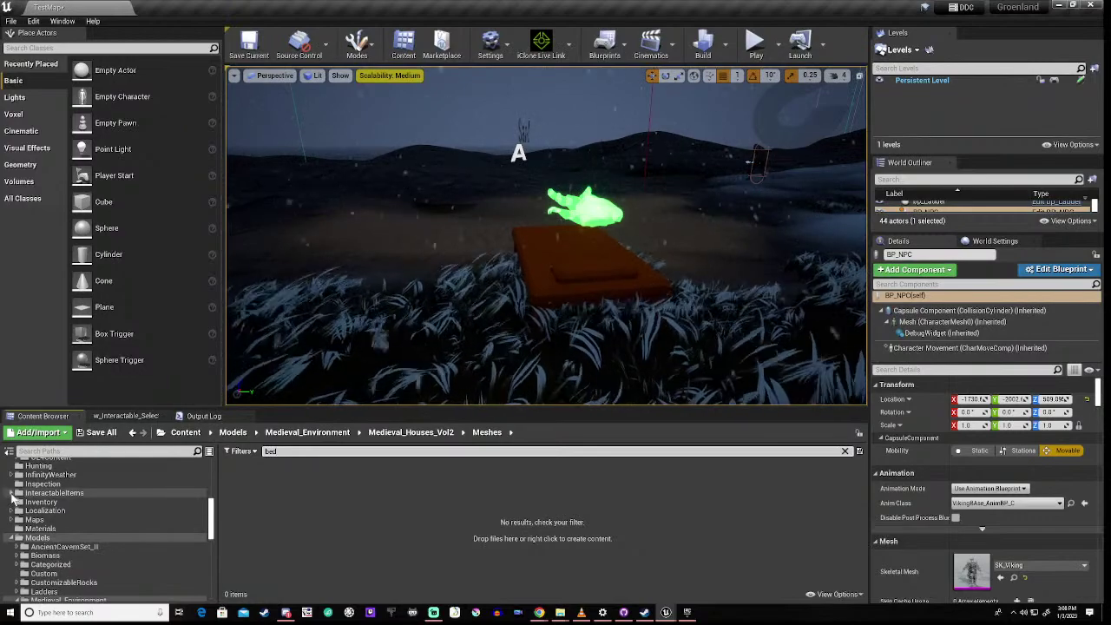
left_click(13, 493)
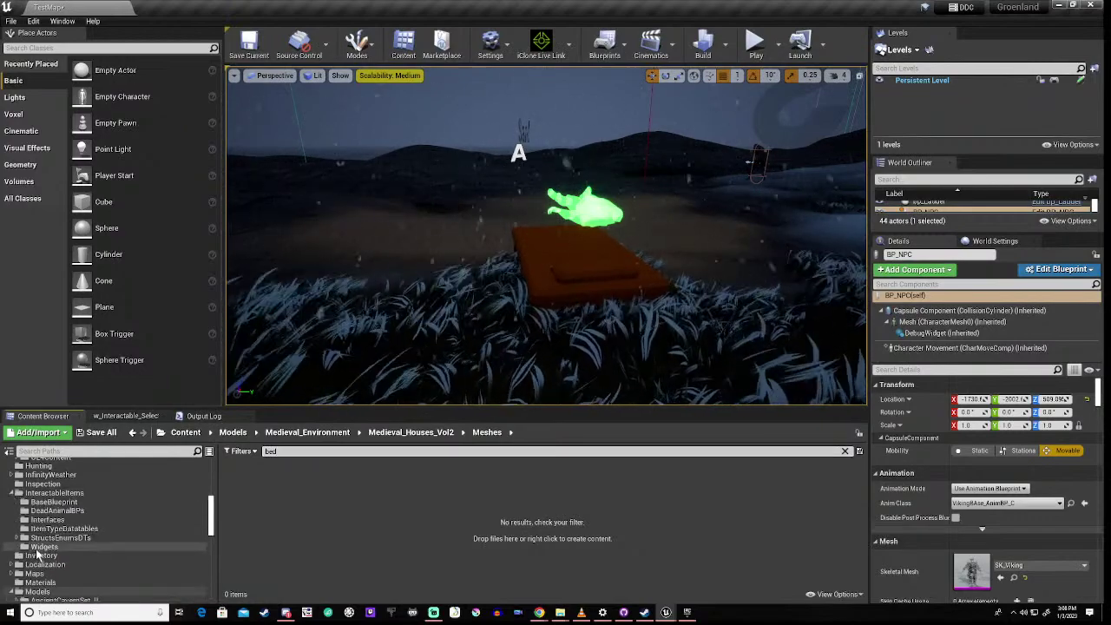
left_click(54, 493)
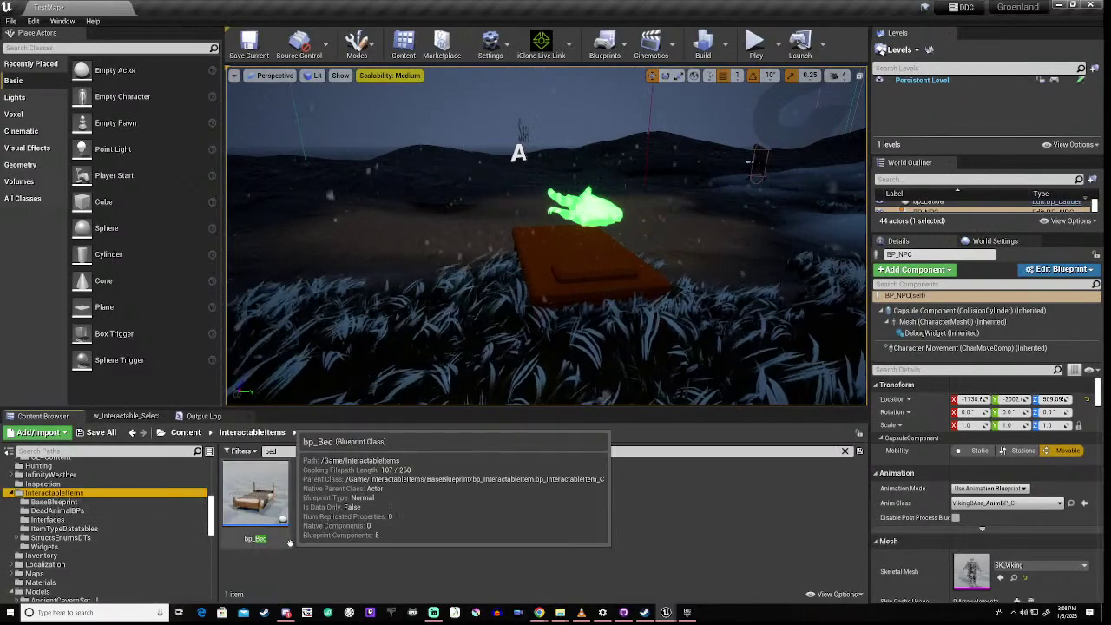
Open the bp_Bed blueprint, move its window up over the level viewport, and look over its event graph
double_click(266, 499)
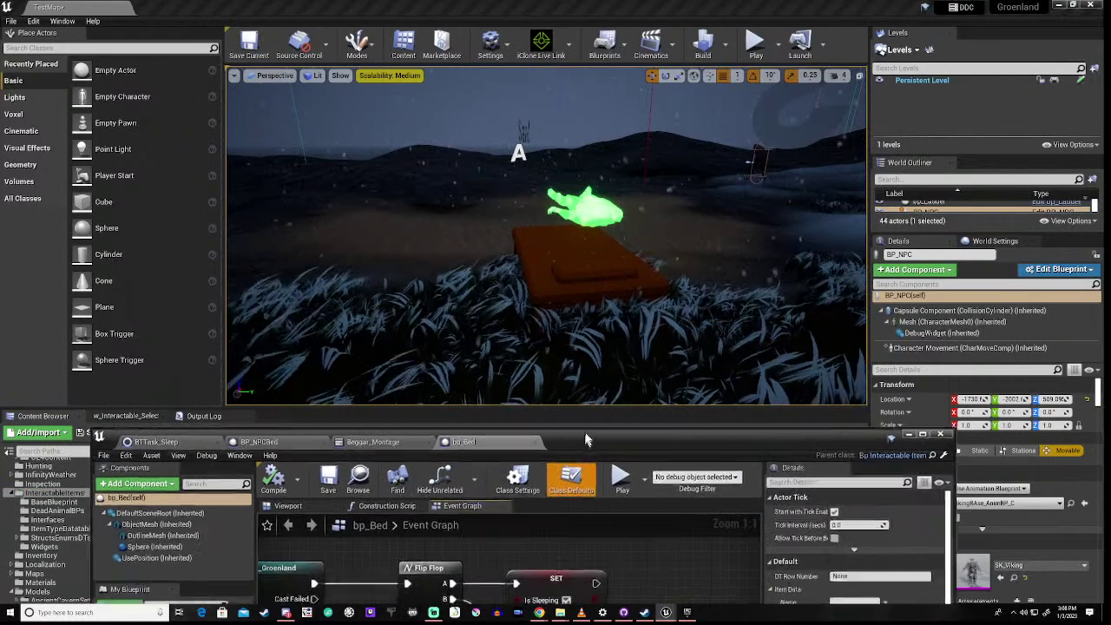
left_click_drag(584, 435, 626, 170)
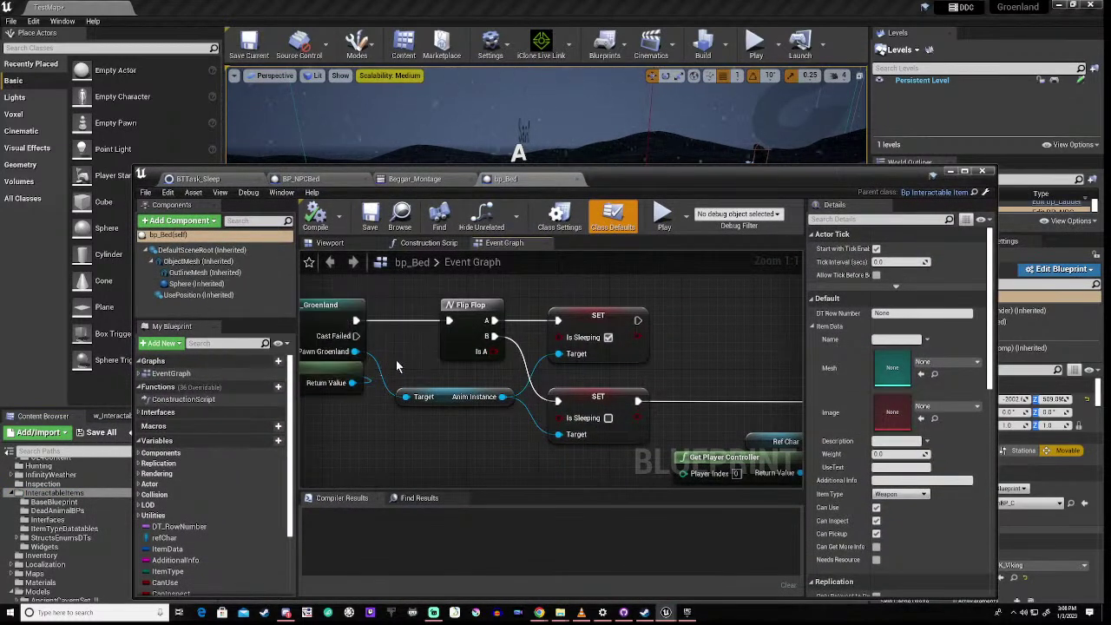
scroll(396, 365, "down", 6)
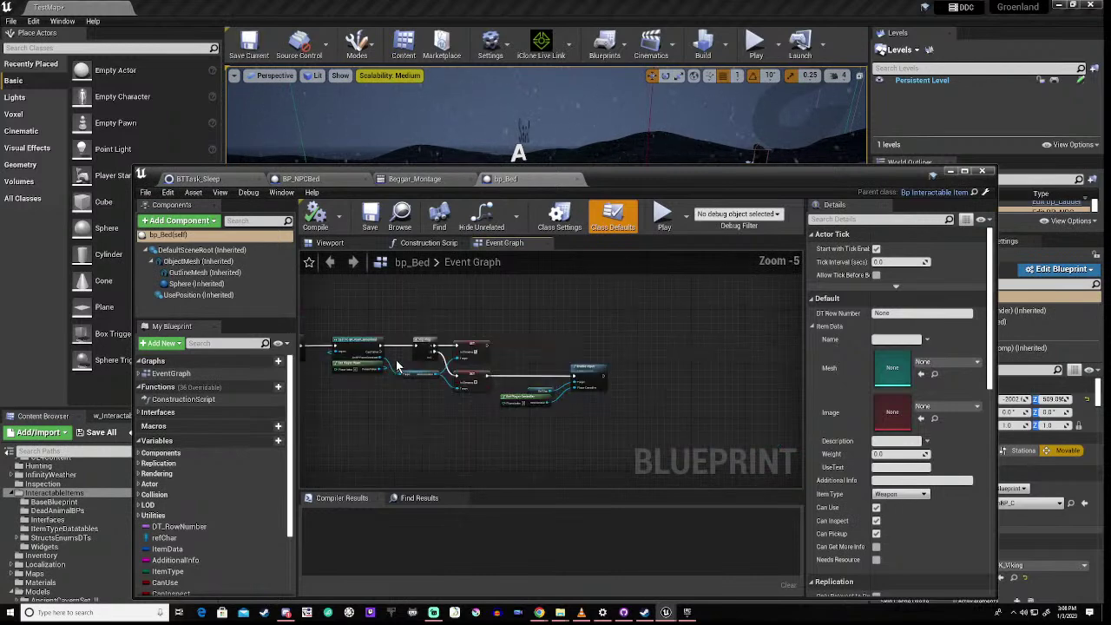
right_click_drag(423, 408, 393, 420)
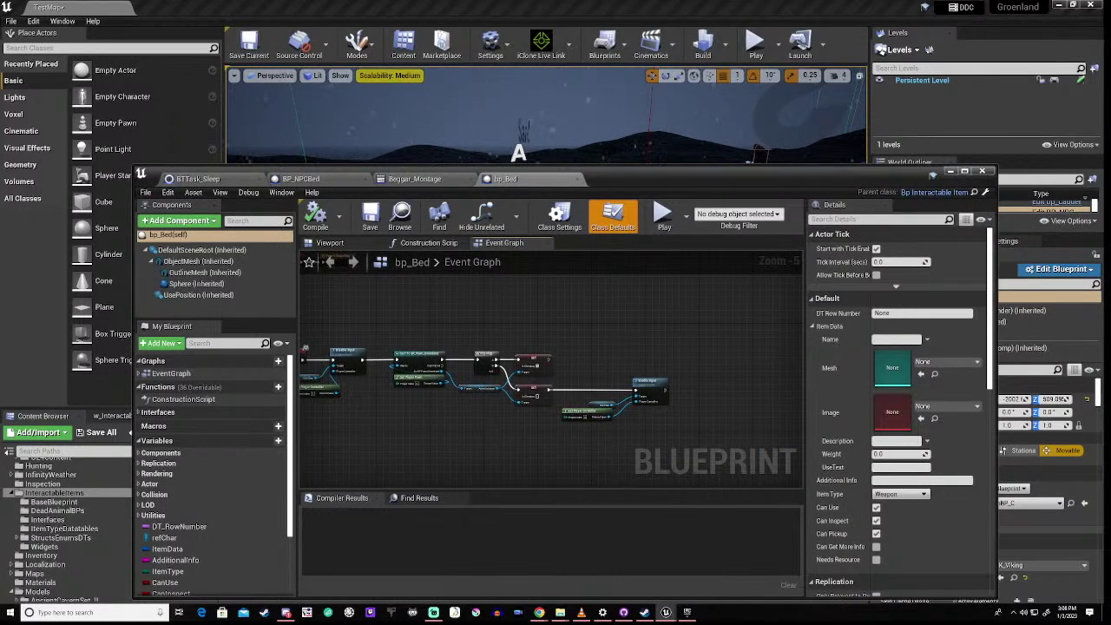
Examine the Event Use Item node chain in bp_Bed's event graph, and minimize the blueprint window
scroll(569, 368, "up", 6)
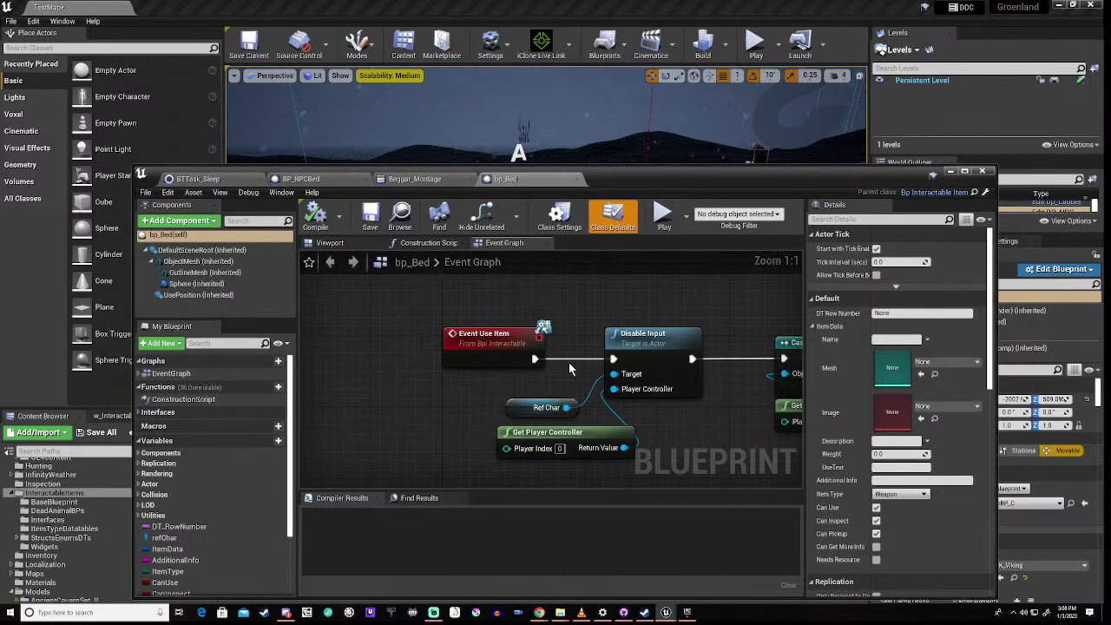
scroll(570, 365, "down", 6)
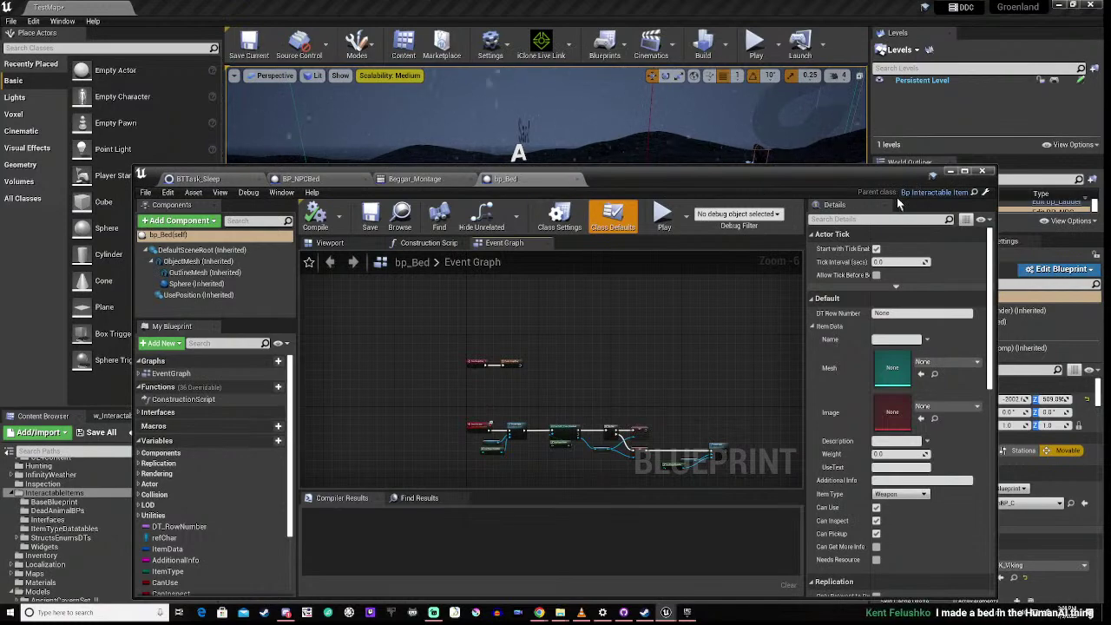
left_click(951, 172)
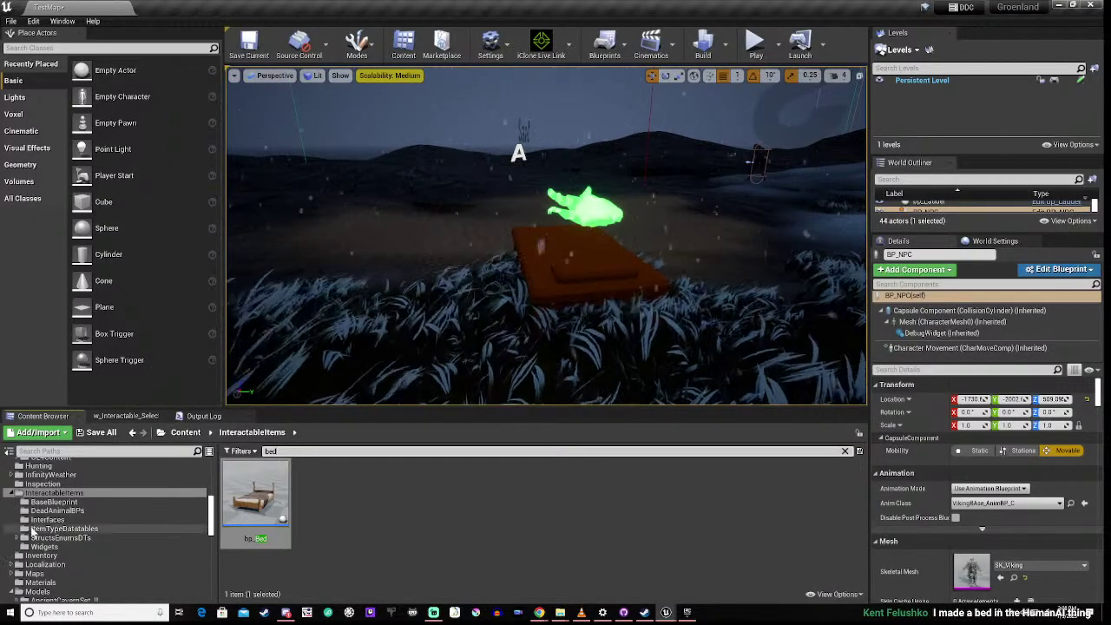
Check the HumanAI folder and its Meshes and Blueprints subfolders for assets matching the "bed" filter
scroll(48, 564, "up", 2)
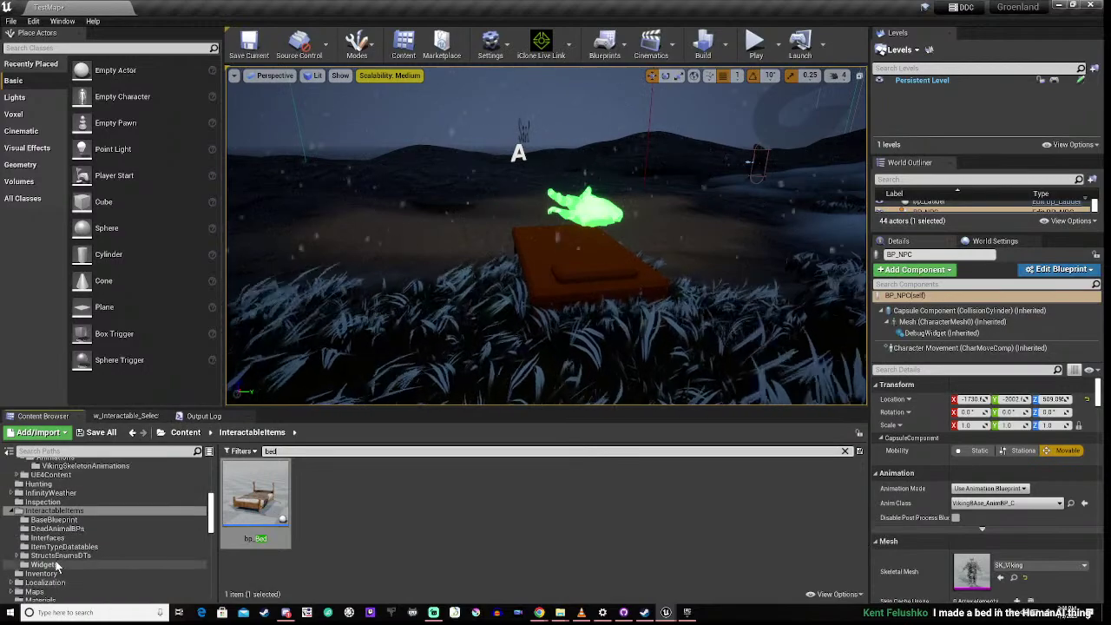
scroll(52, 521, "up", 3)
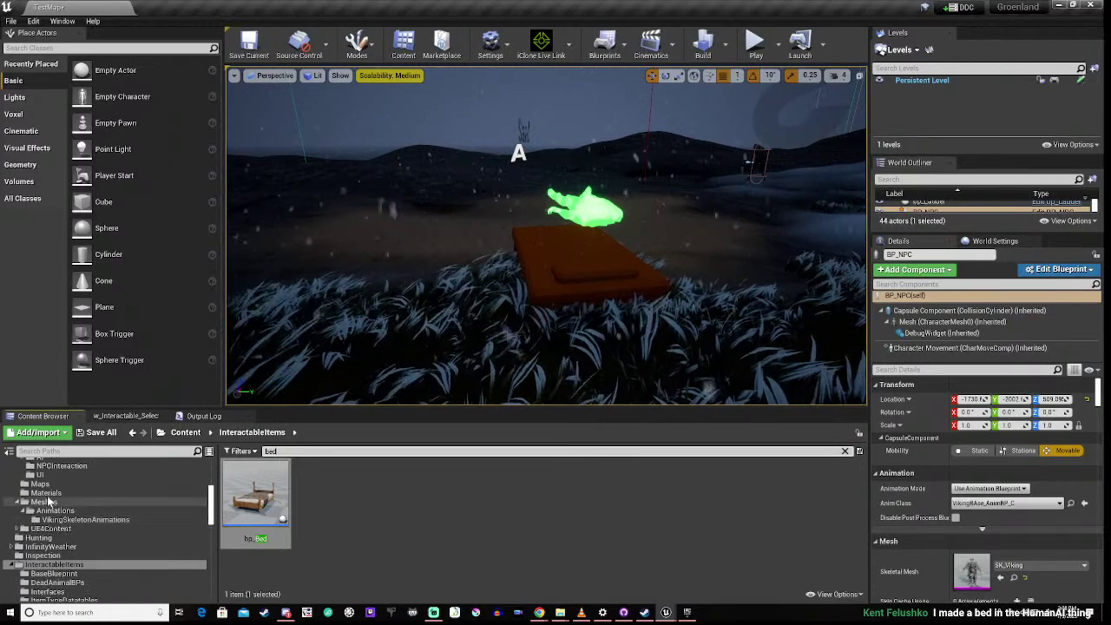
left_click(45, 502)
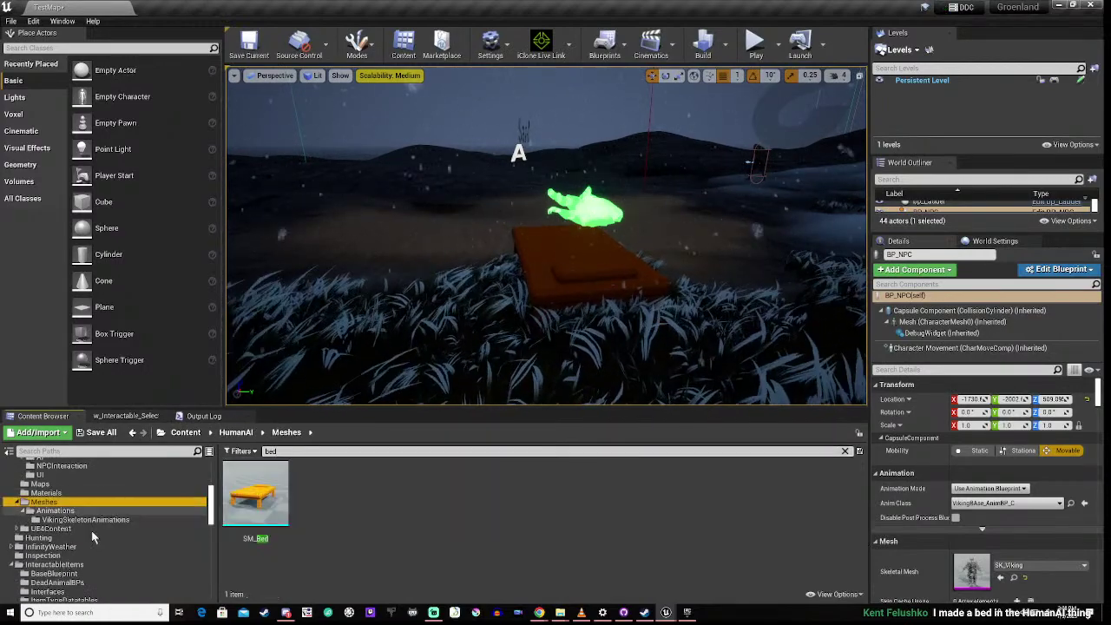
scroll(98, 530, "up", 2)
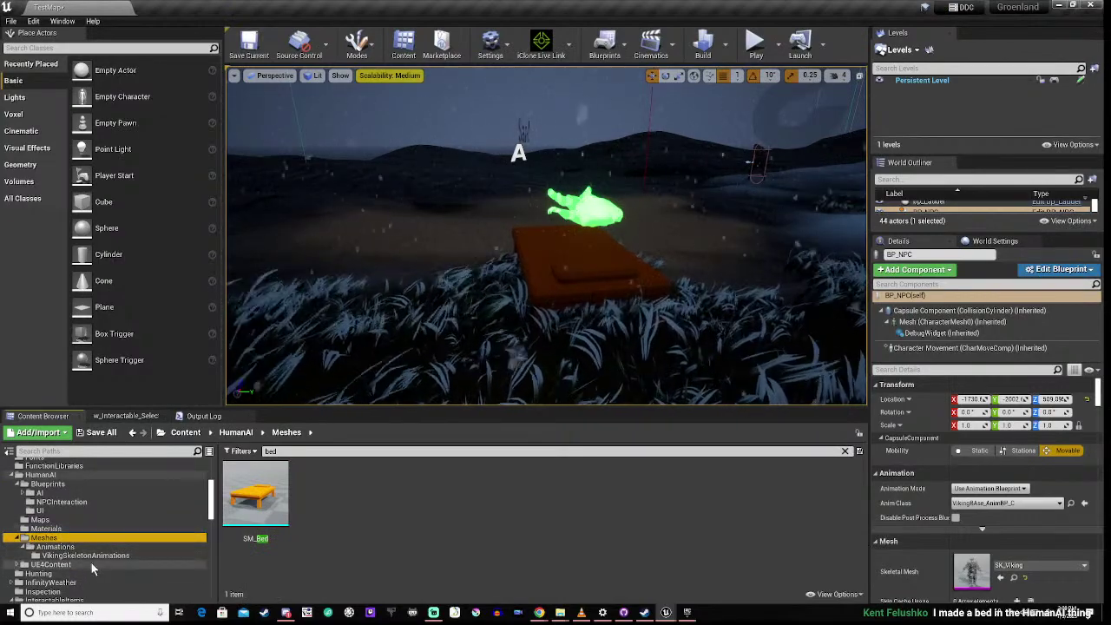
left_click(53, 476)
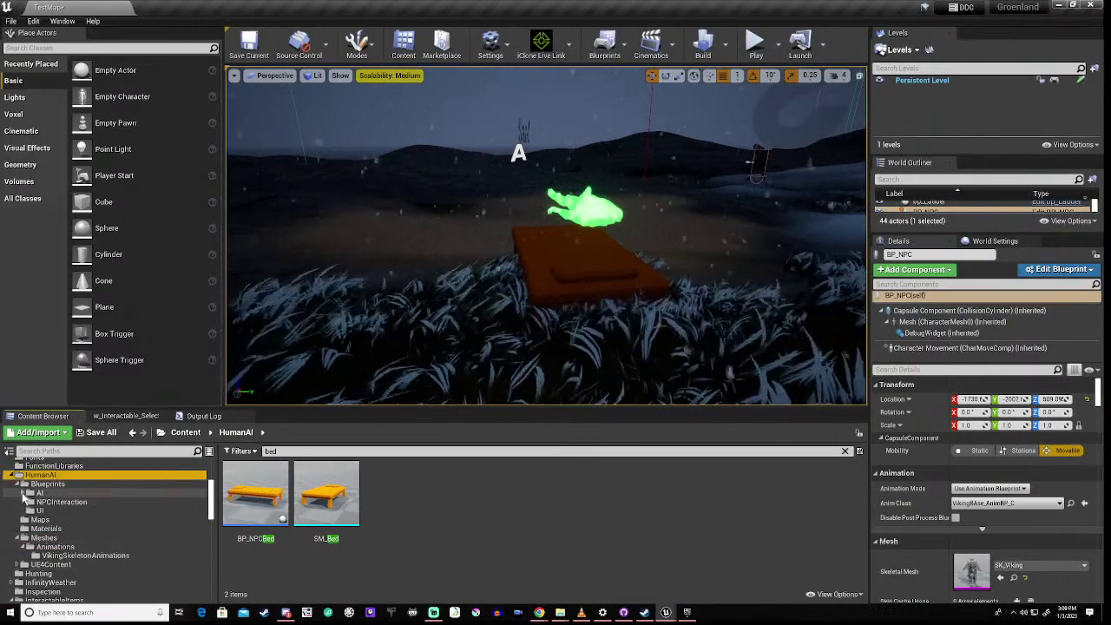
left_click(43, 487)
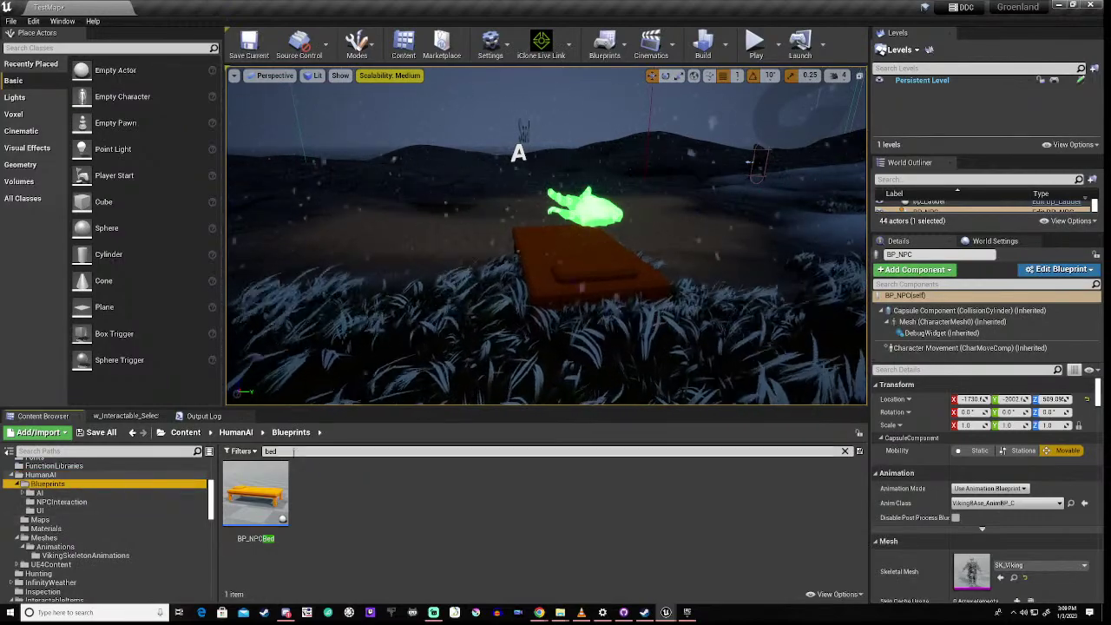
Clear the "bed" filter and look through the contents of HumanAI's NPCInteraction and Meshes folders
left_click(272, 451)
key("BackSpace")
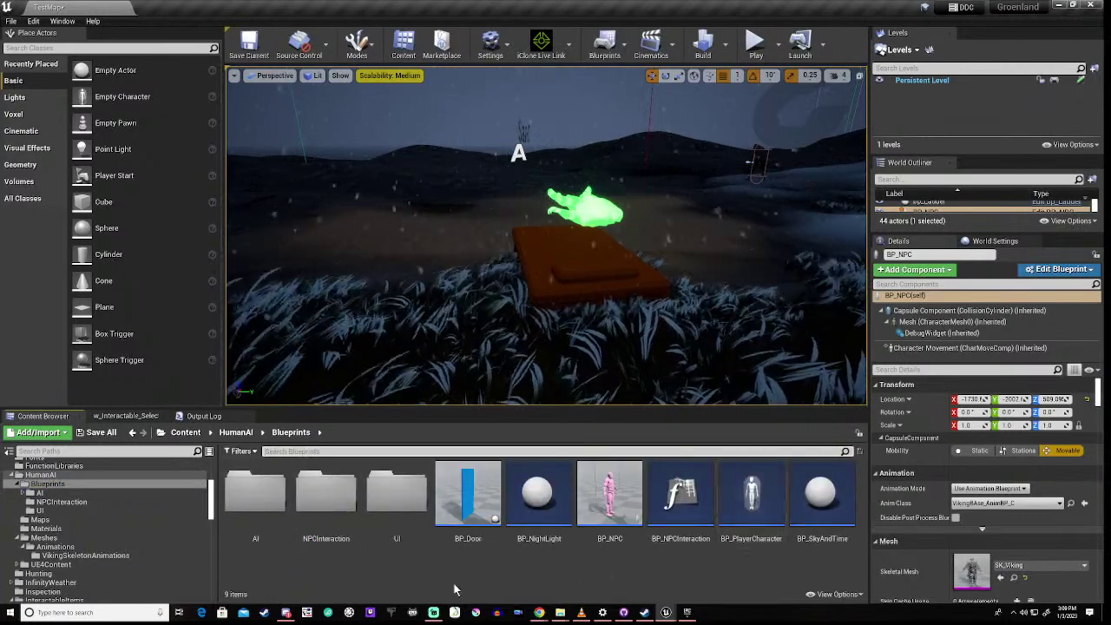
left_click(61, 503)
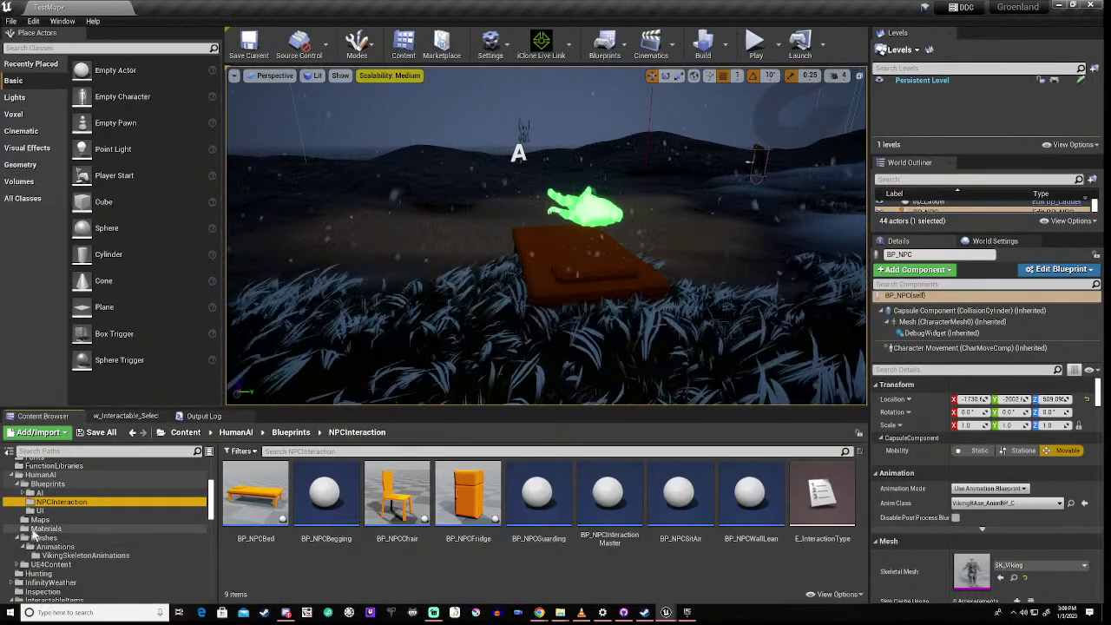
left_click(40, 530)
left_click(38, 538)
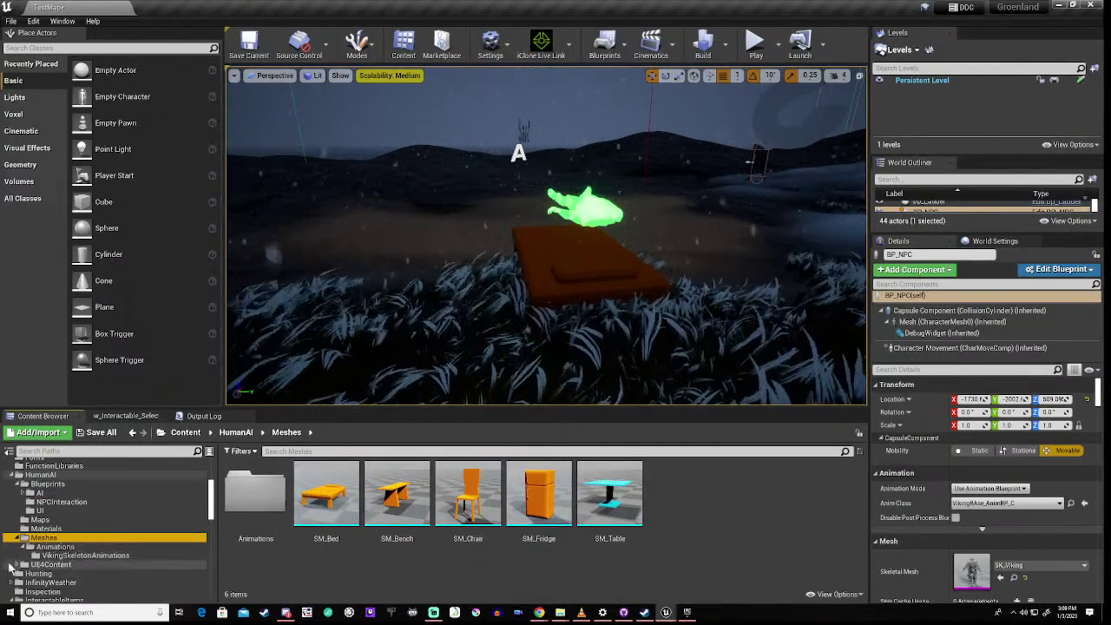
Look through the content folder tree and open HumanAI/Blueprints/NPCInteraction to show its blueprints
scroll(45, 560, "down", 2)
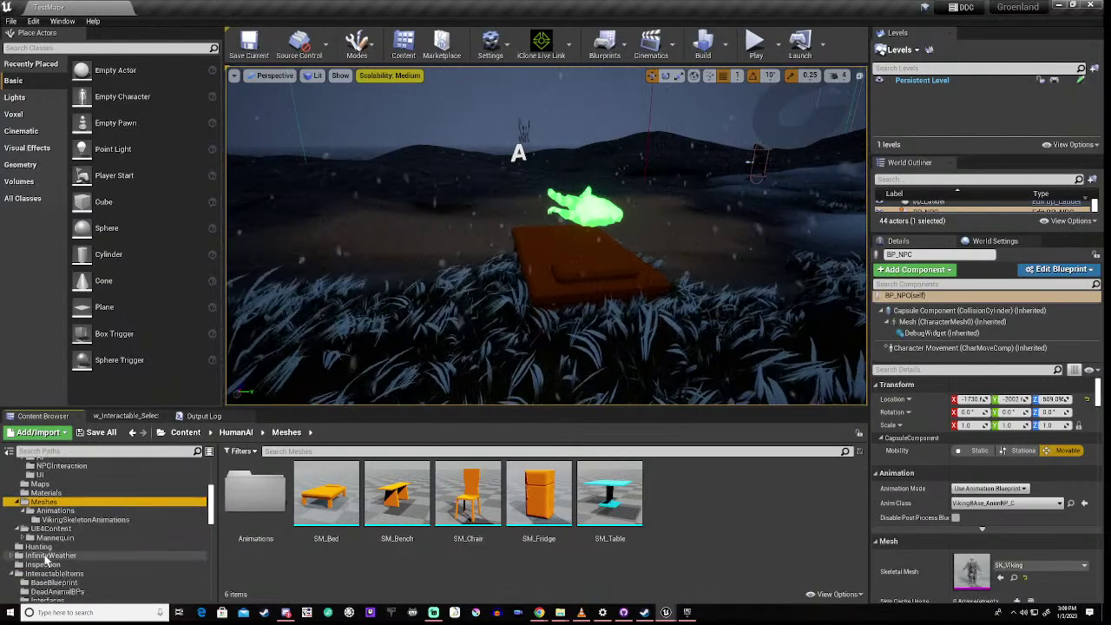
scroll(47, 563, "down", 3)
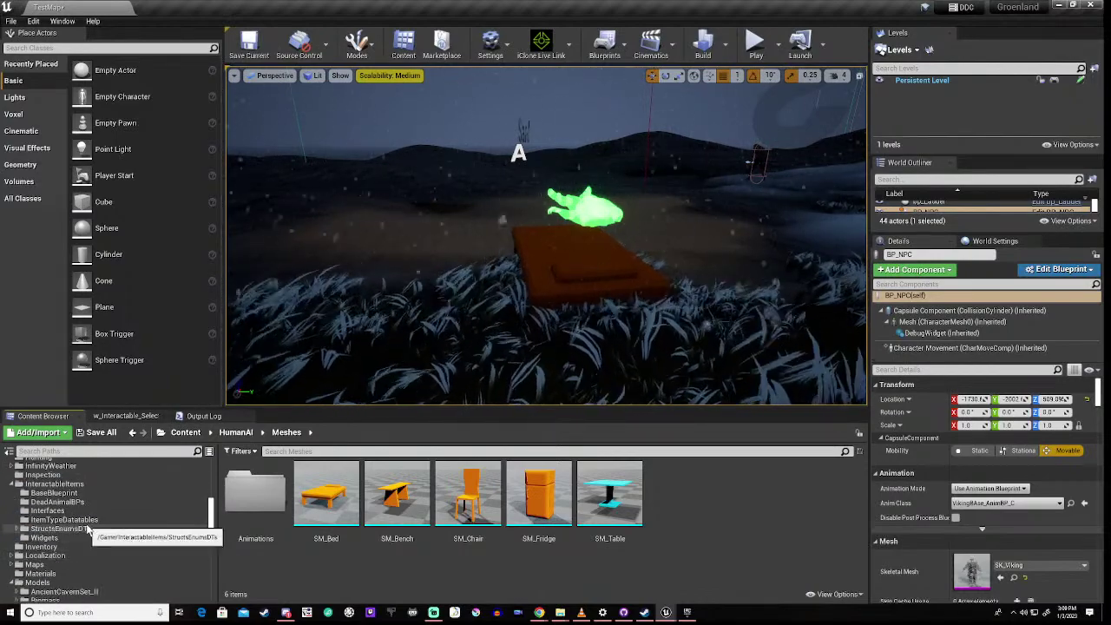
scroll(87, 529, "down", 4)
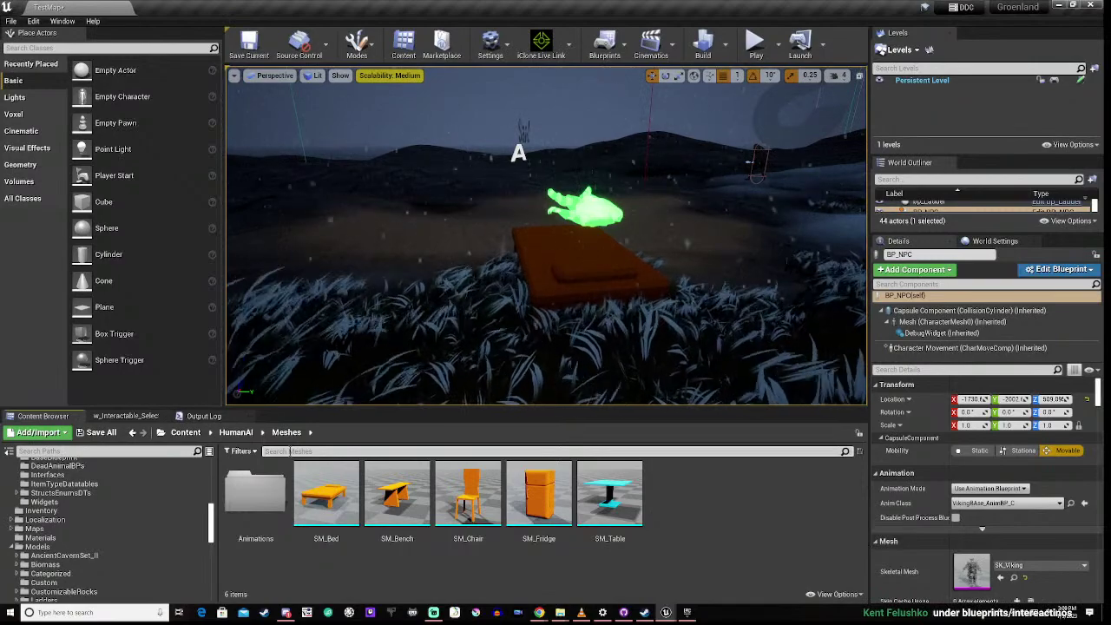
scroll(87, 543, "up", 4)
scroll(82, 547, "up", 2)
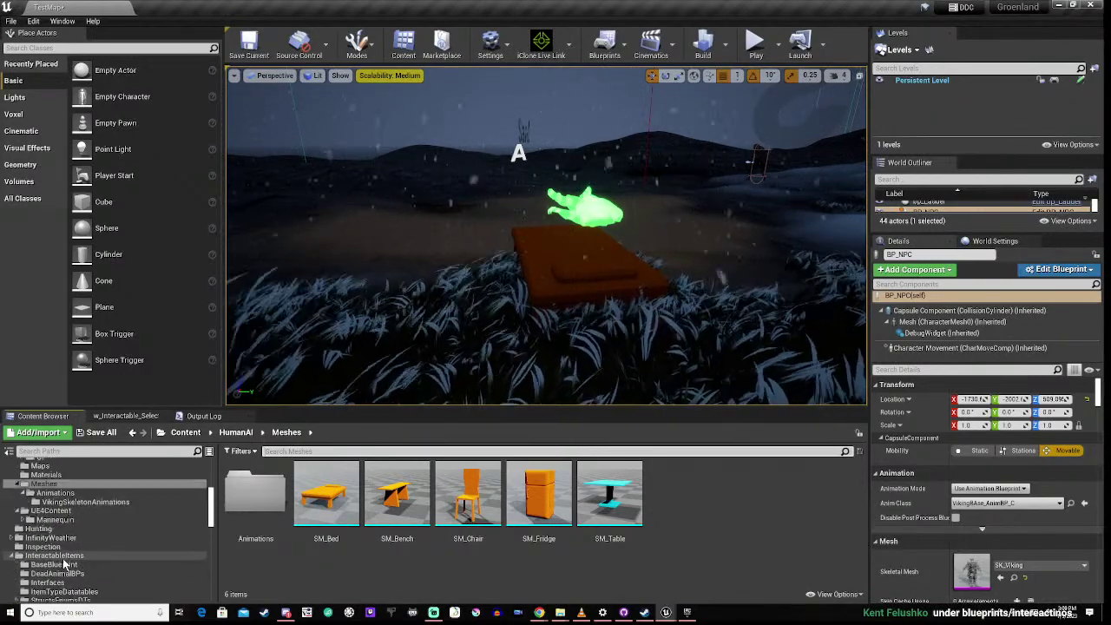
scroll(64, 564, "up", 2)
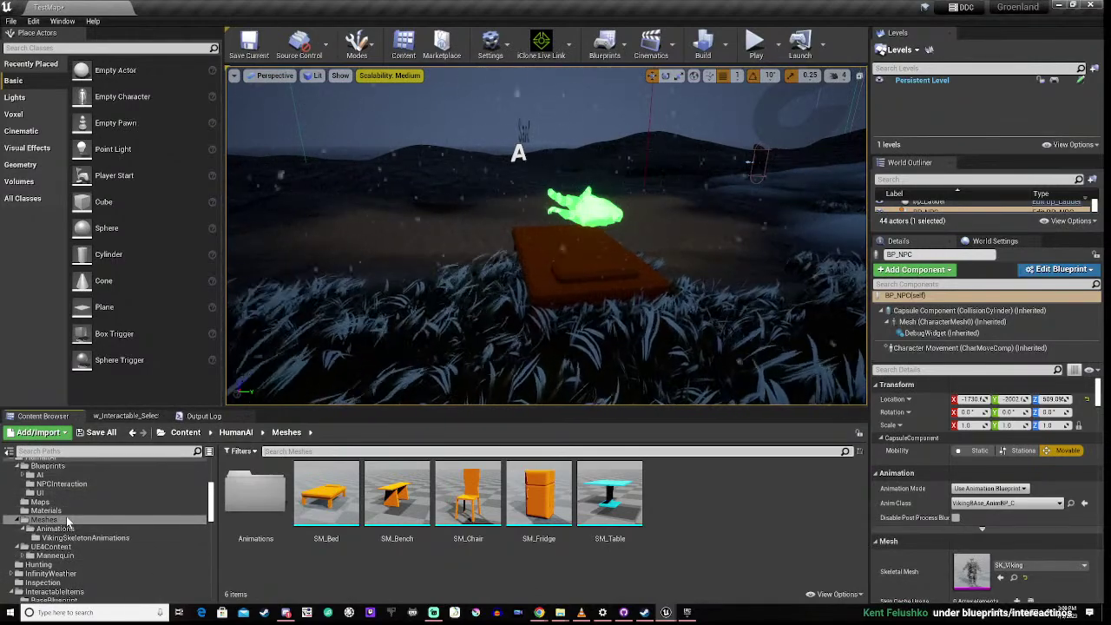
scroll(67, 521, "up", 3)
left_click(53, 521)
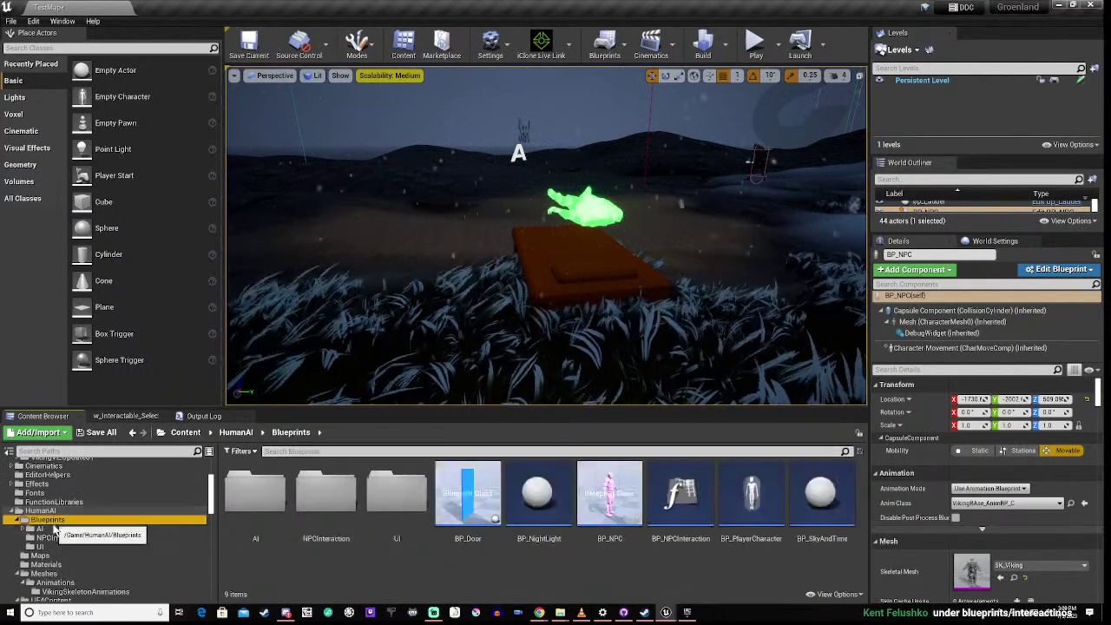
left_click(74, 540)
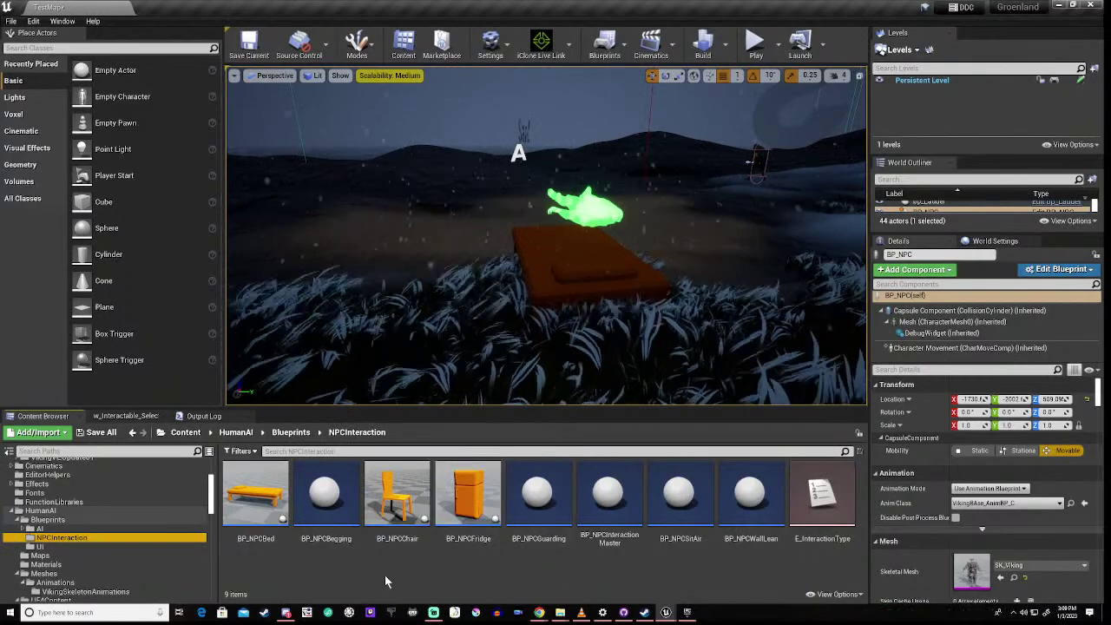
Open BP_NPCBed in its viewport, inspect the Scene, Animation Play Pivot and Bed components, and minimize the blueprint window
double_click(253, 517)
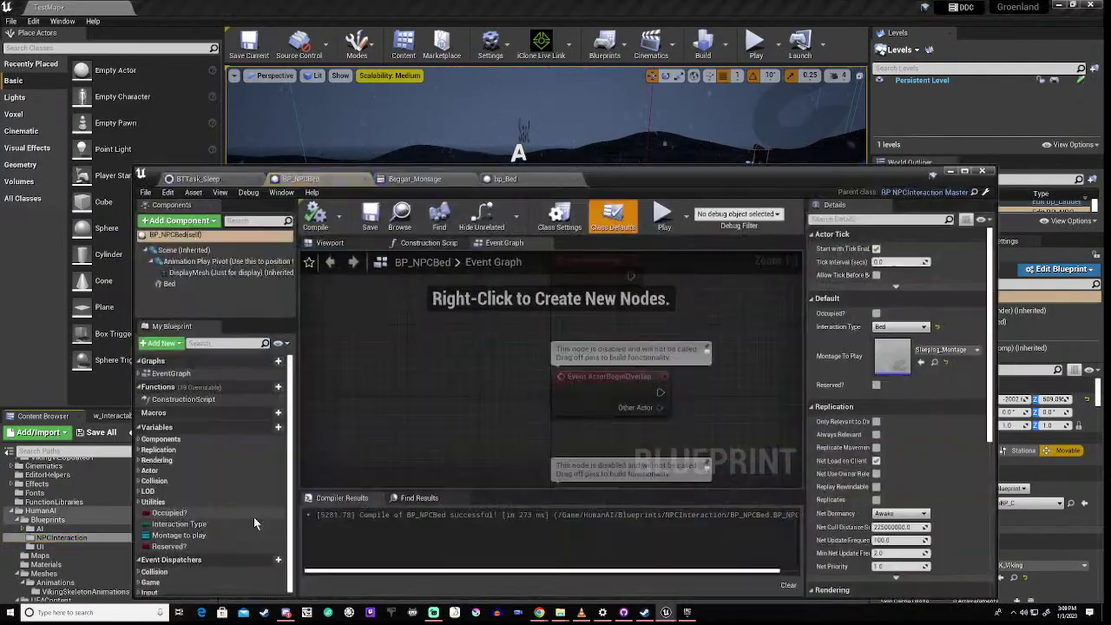
left_click(341, 248)
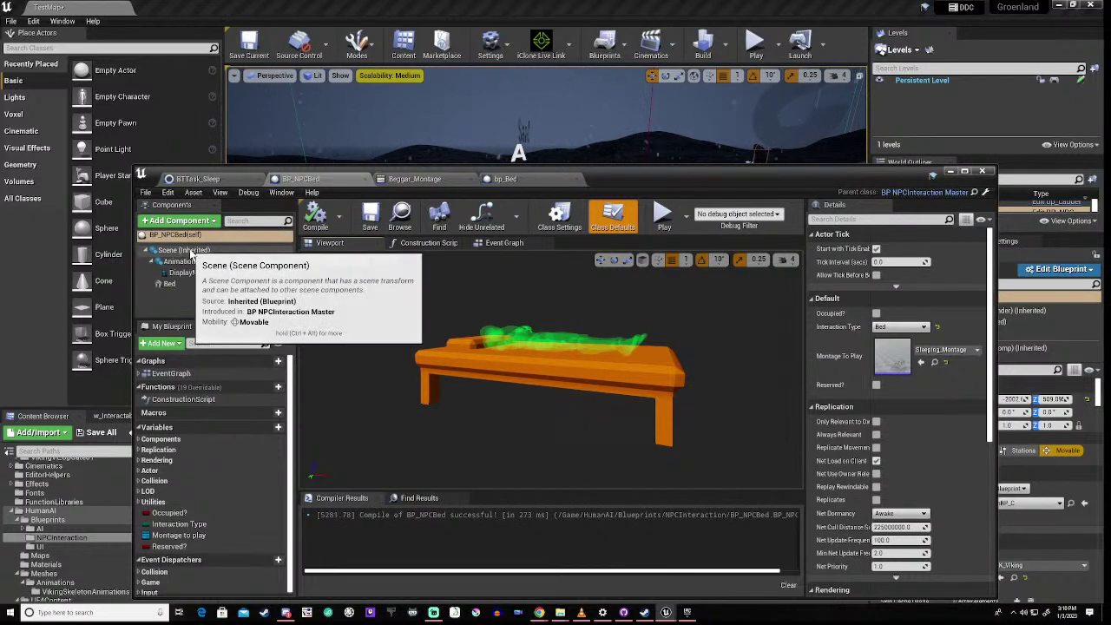
left_click(191, 252)
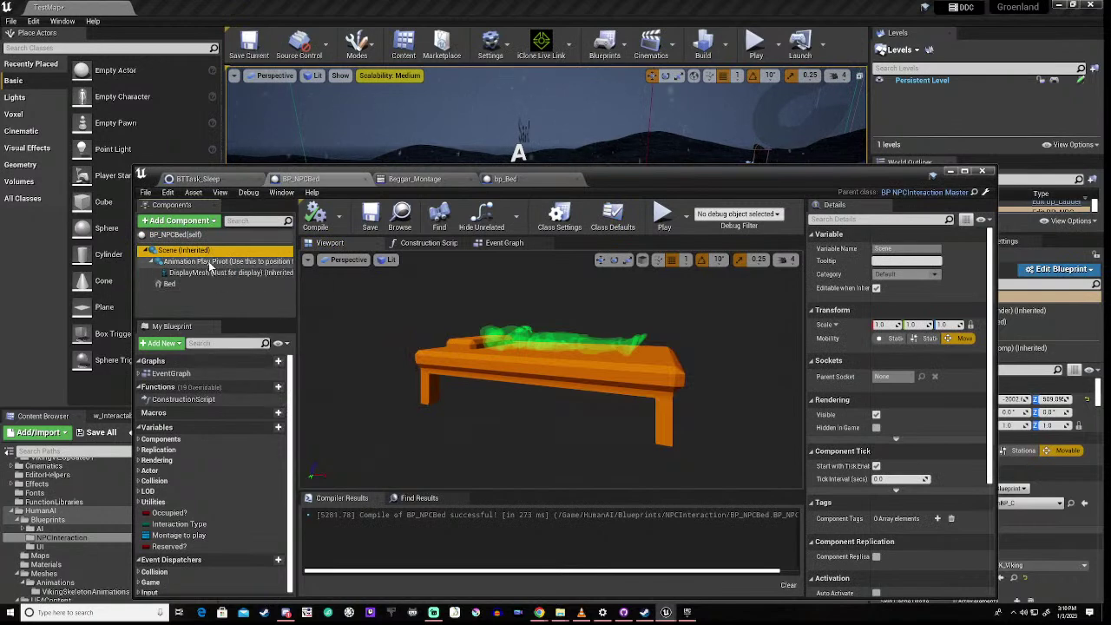
left_click(210, 263)
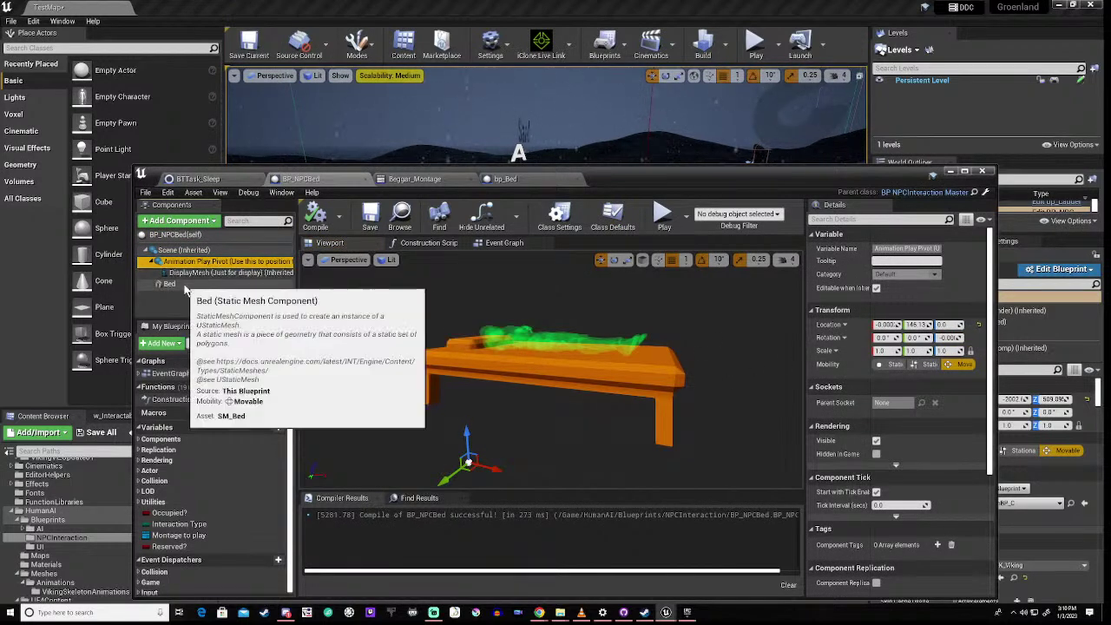
left_click(193, 285)
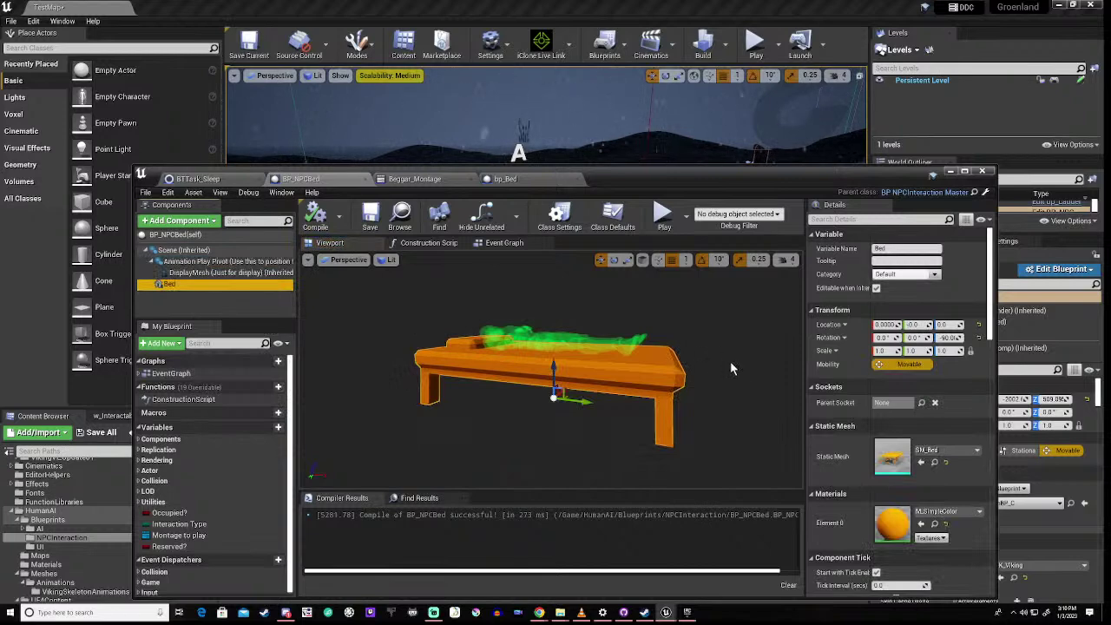
scroll(903, 419, "down", 2)
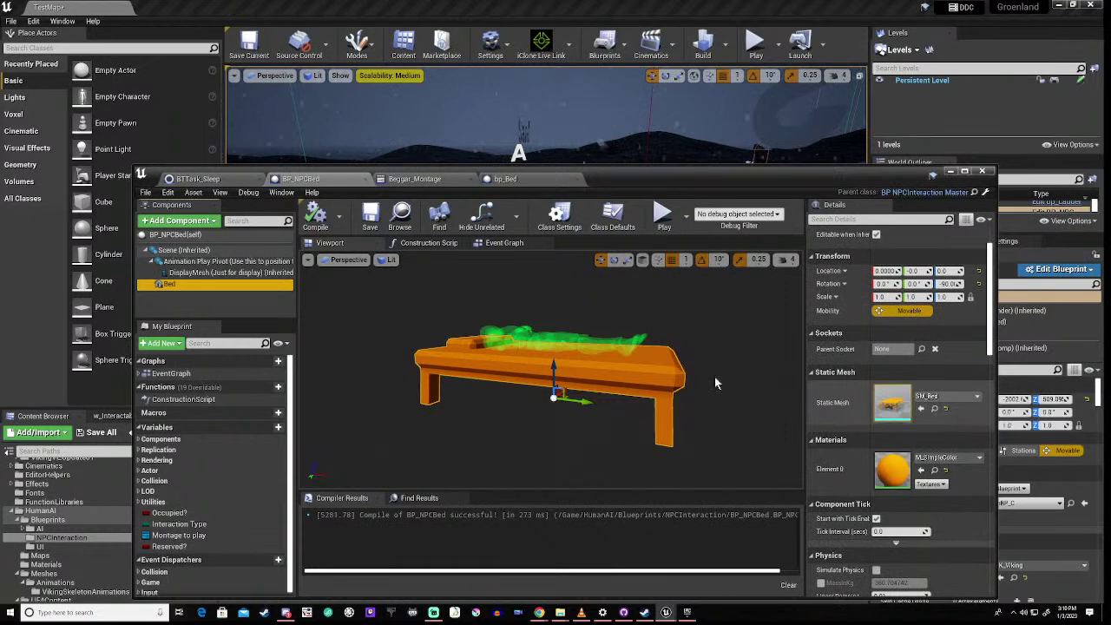
left_click(951, 172)
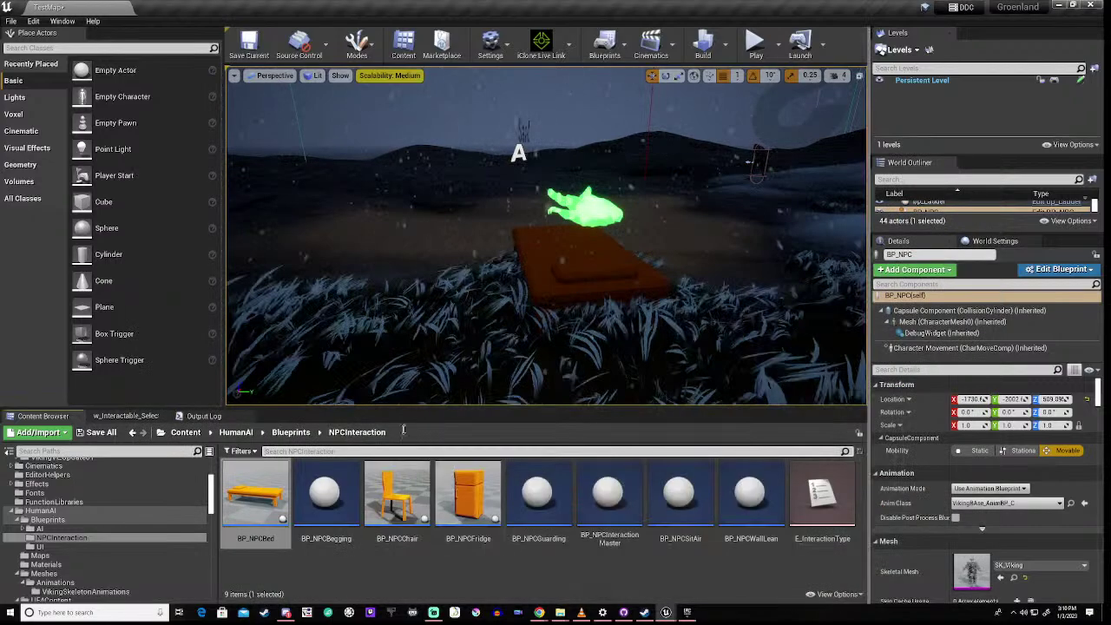
Find the InteractableItems folder in the content tree and show its full, unfiltered contents
scroll(69, 533, "down", 5)
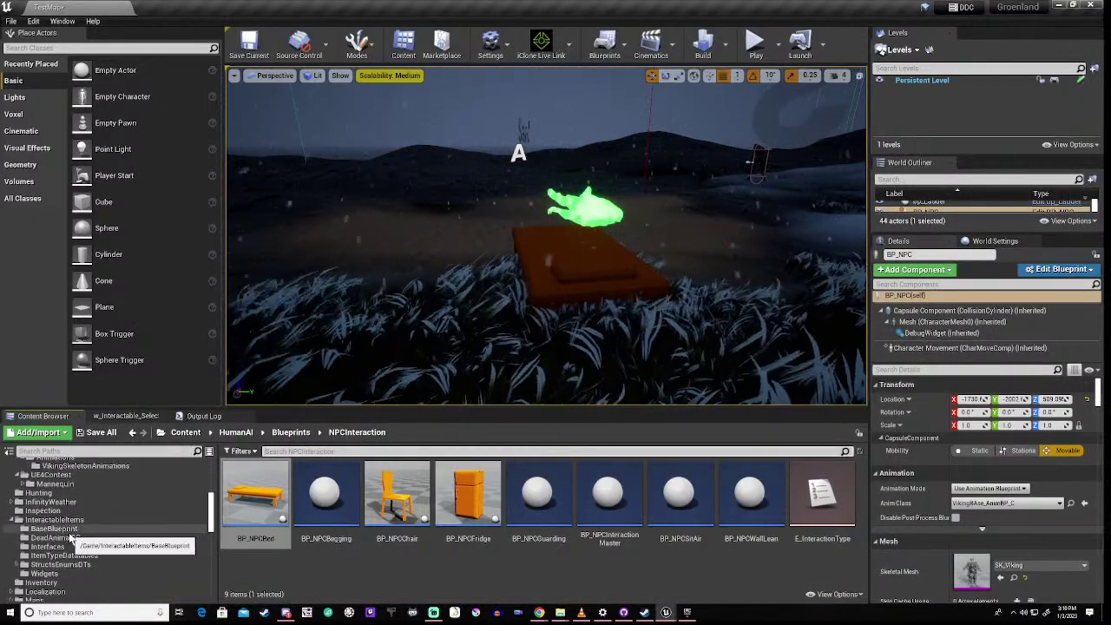
scroll(68, 532, "up", 2)
scroll(82, 543, "up", 4)
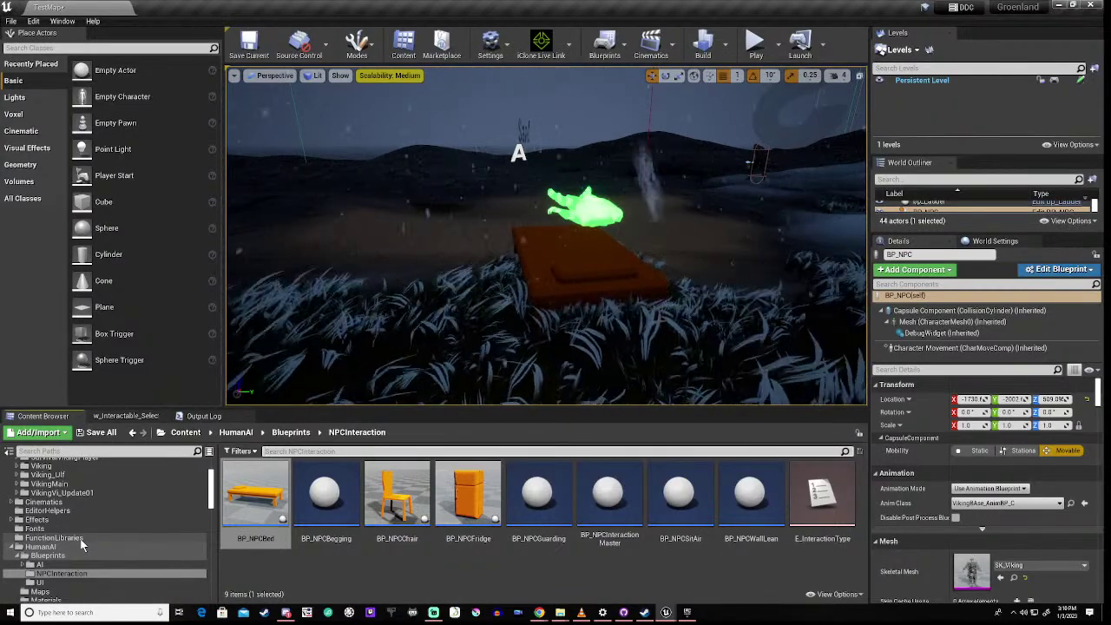
scroll(80, 540, "down", 5)
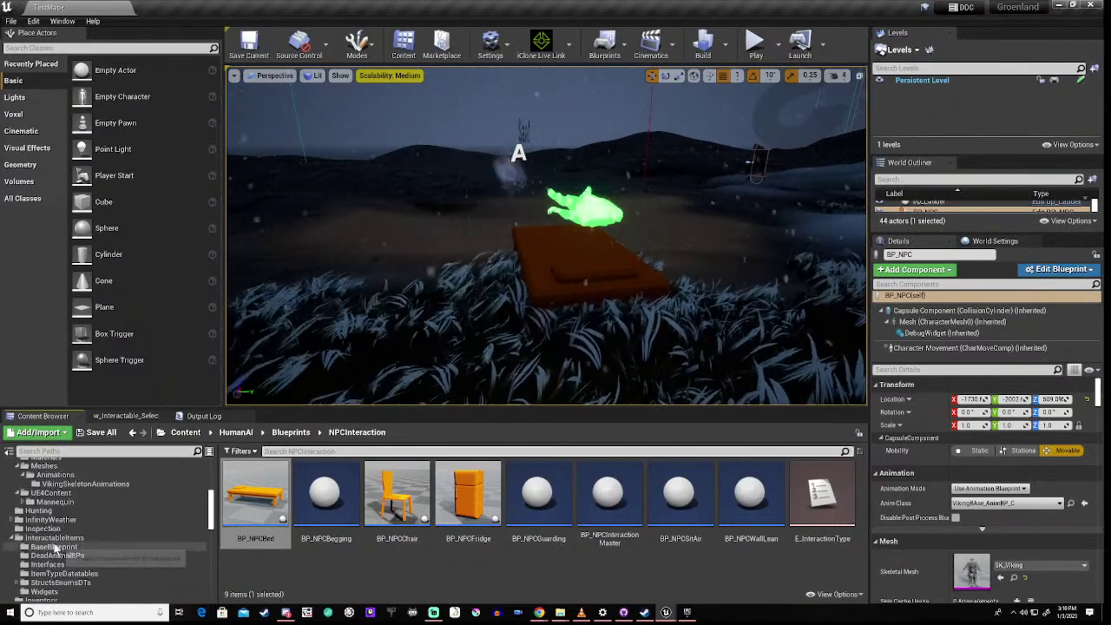
left_click(54, 537)
key("alt+Left")
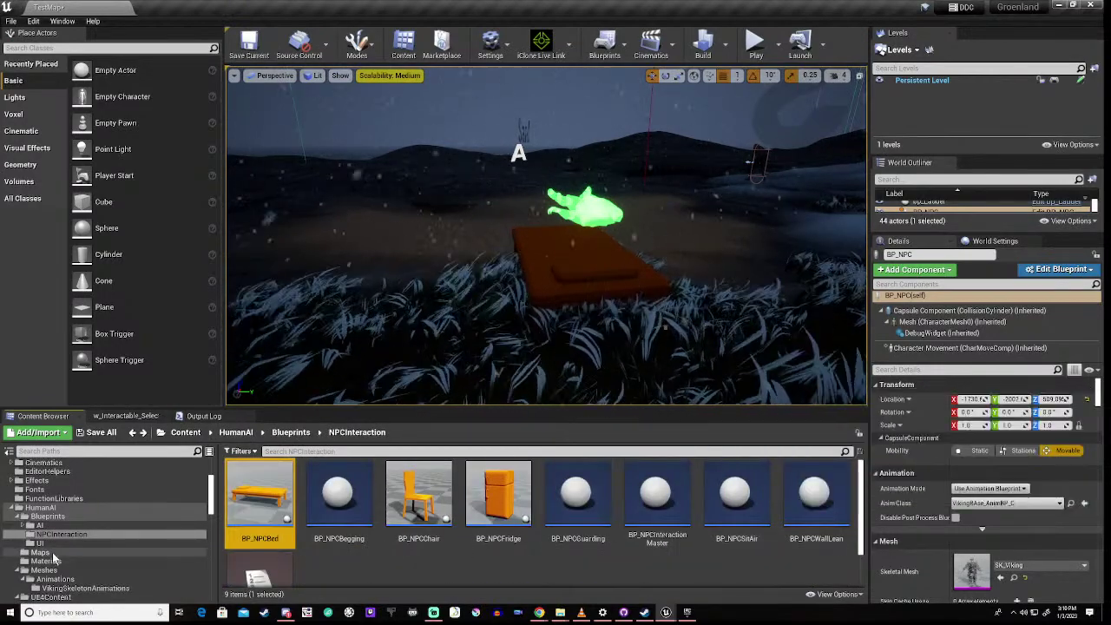
scroll(52, 552, "down", 3)
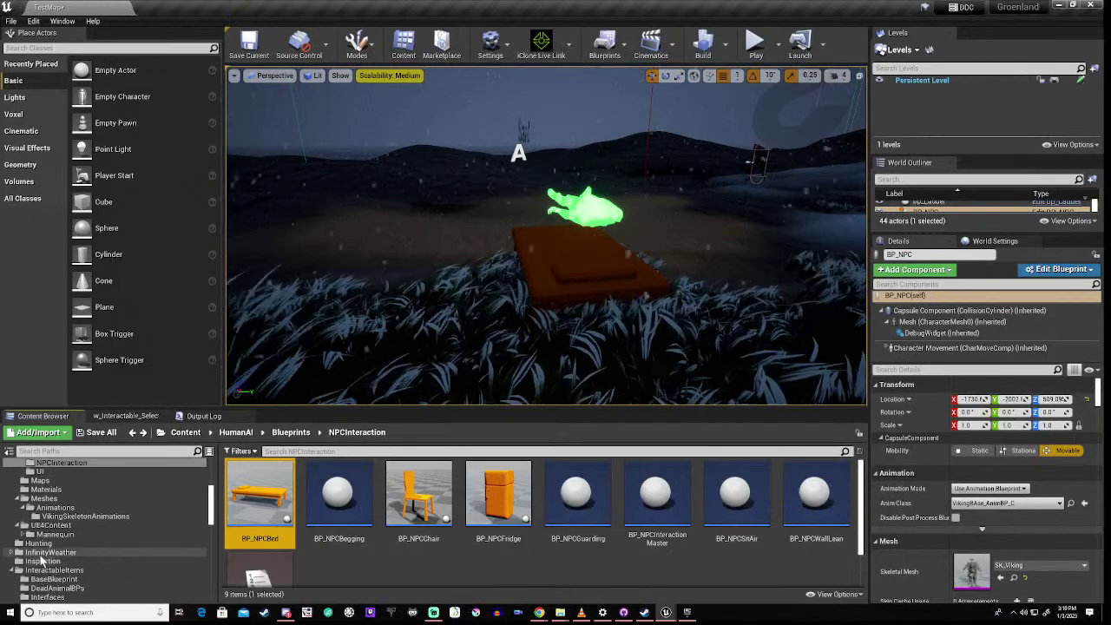
left_click(40, 570)
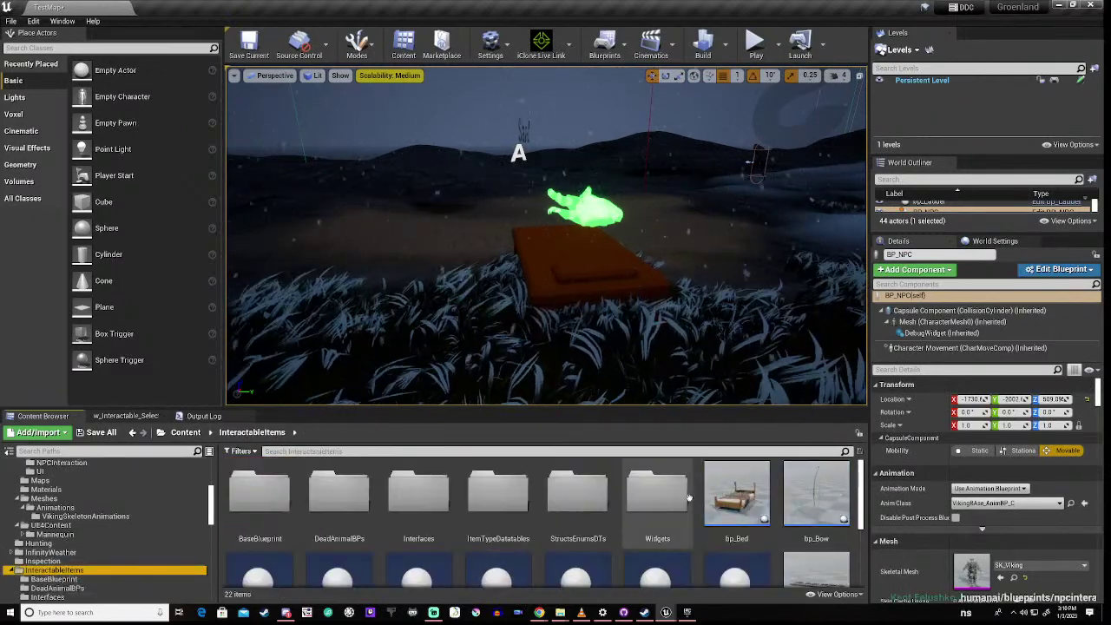
Open the bp_Bed blueprint and check which static mesh its inherited ObjectMesh component uses
double_click(716, 498)
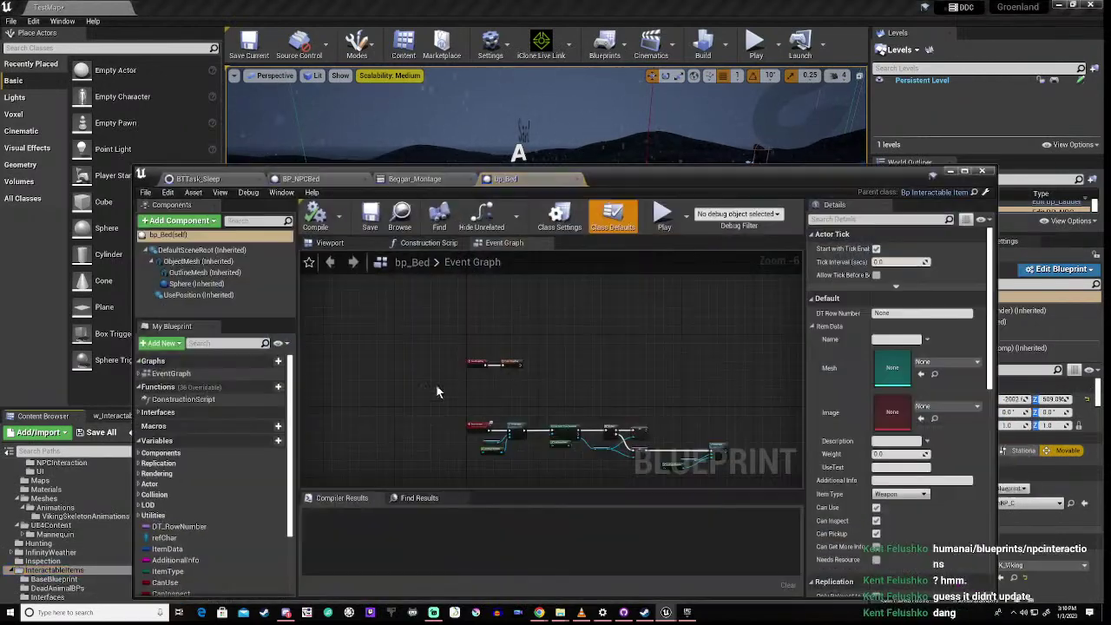
left_click(196, 261)
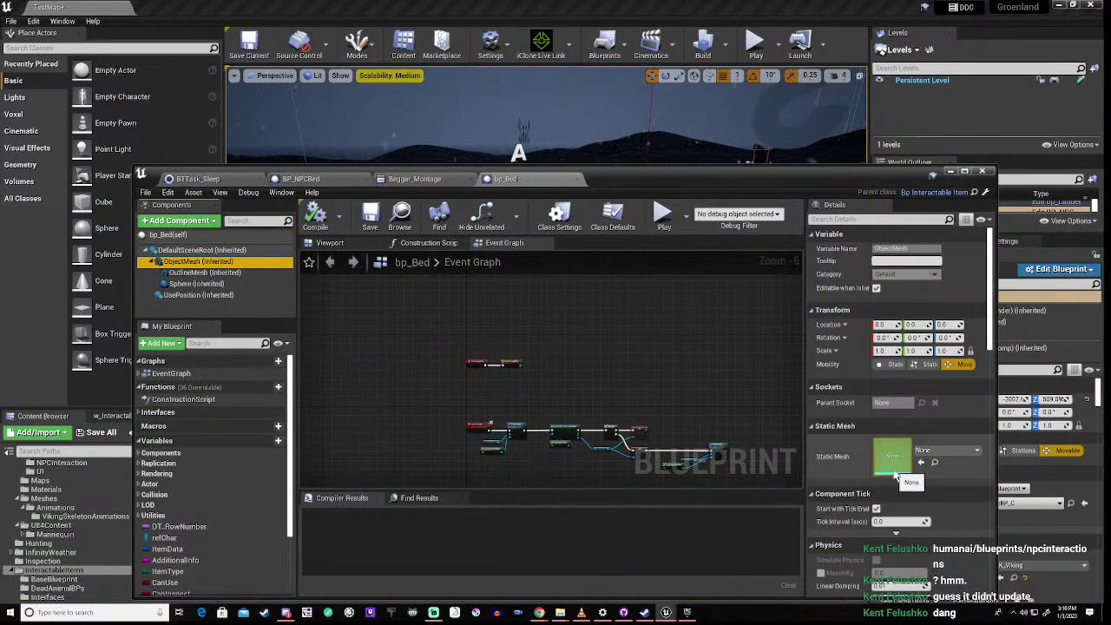
scroll(887, 381, "down", 2)
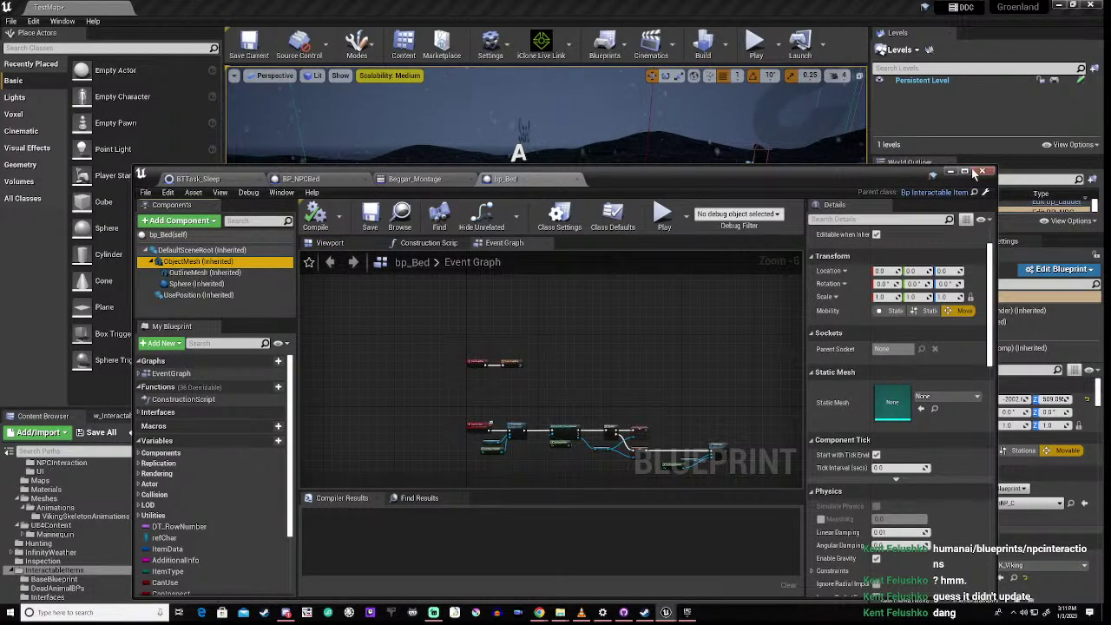
Look through the InteractableItems folder and its subfolders for the item data tables, ending in StructsEnumsDTs
left_click(950, 171)
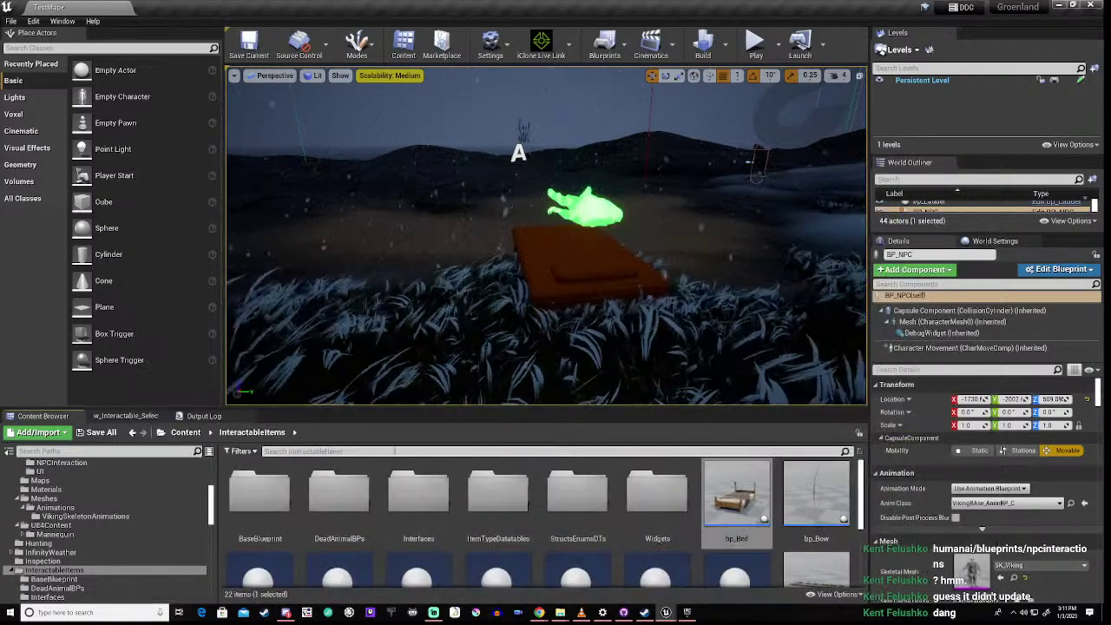
scroll(95, 540, "down", 1)
scroll(94, 541, "down", 3)
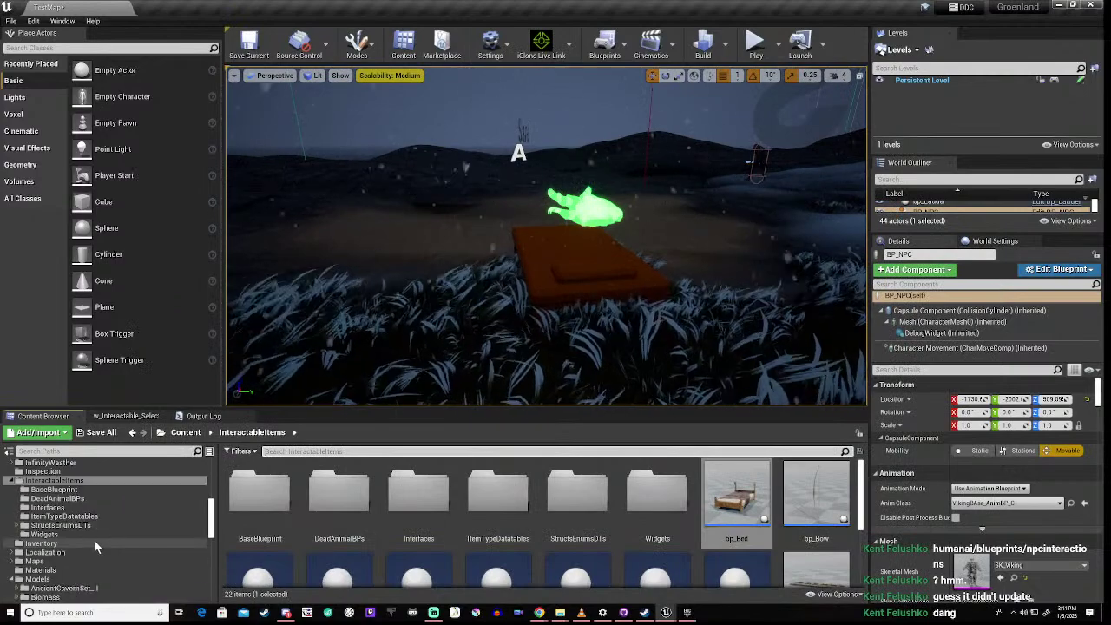
left_click(63, 516)
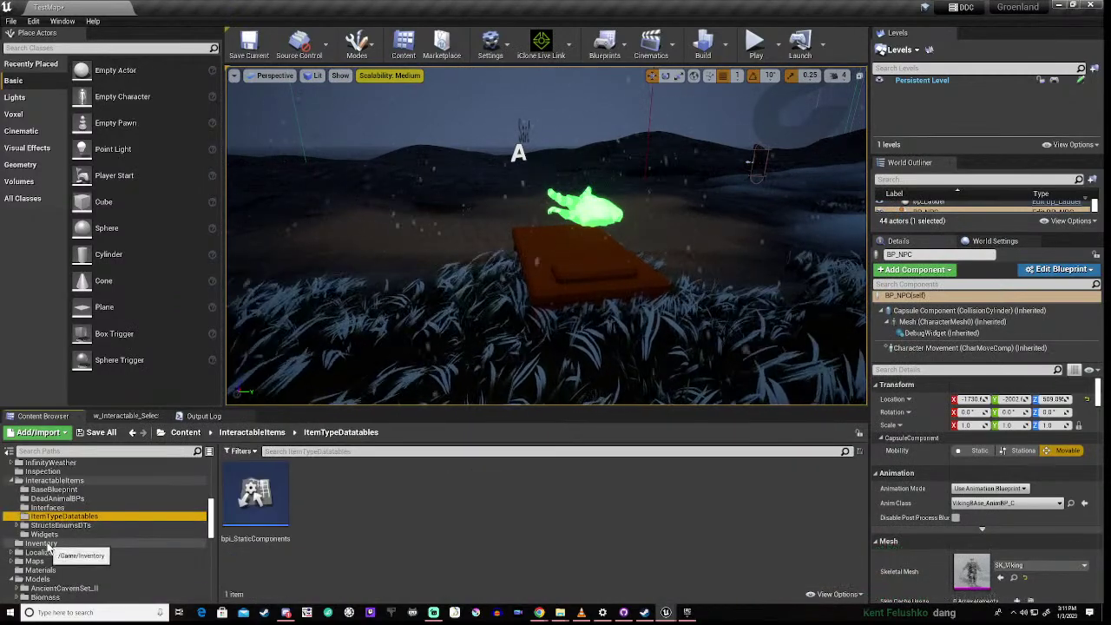
left_click(52, 480)
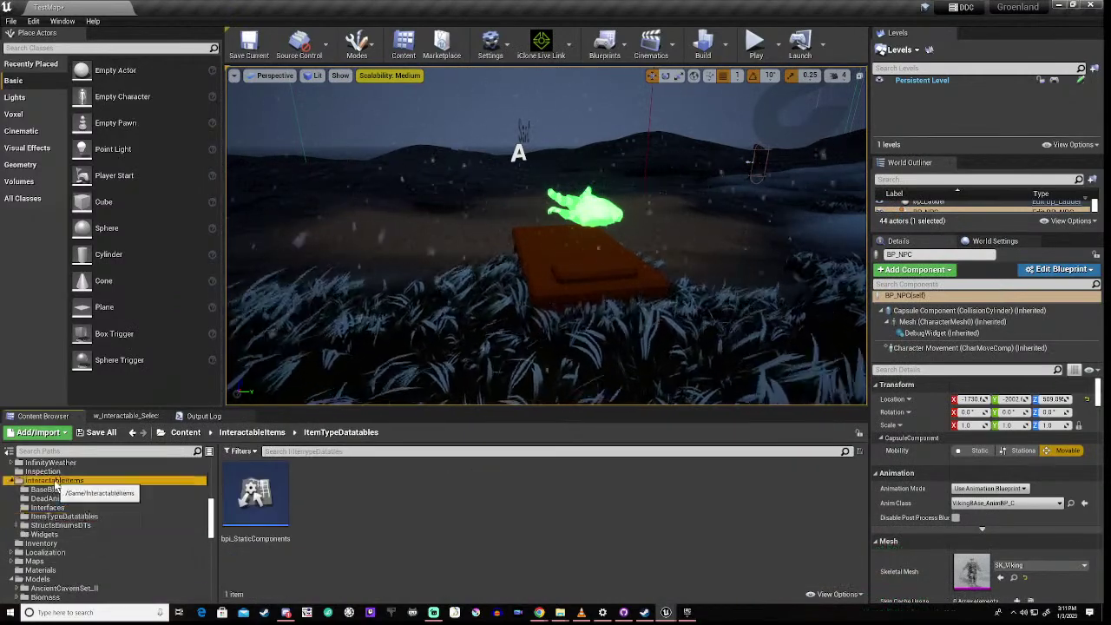
scroll(476, 546, "down", 2)
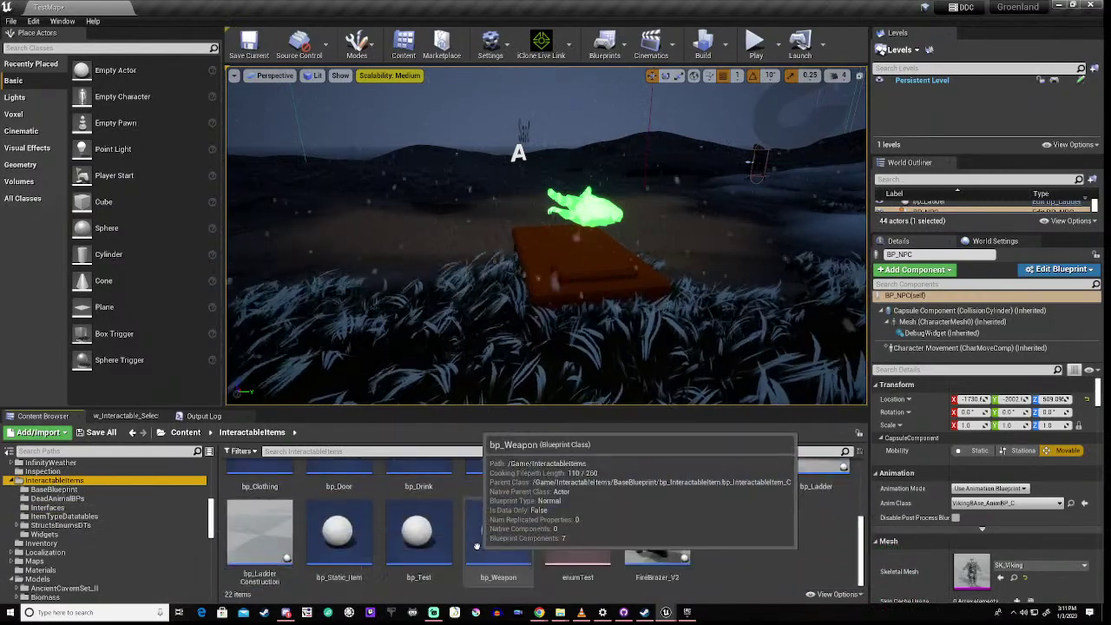
scroll(476, 547, "down", 1)
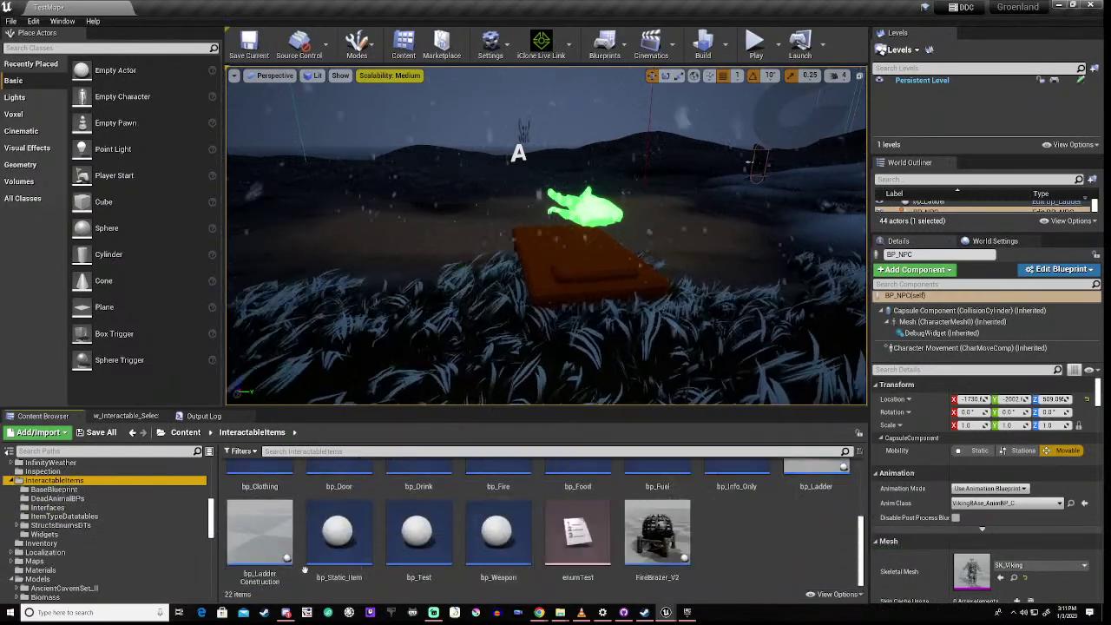
left_click(54, 490)
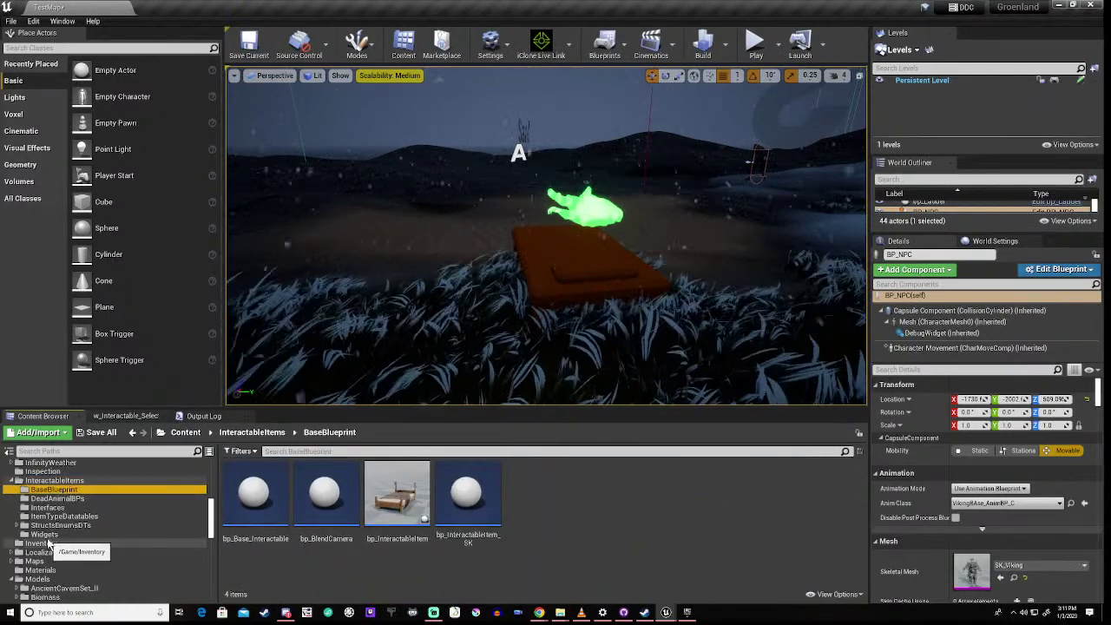
left_click(53, 526)
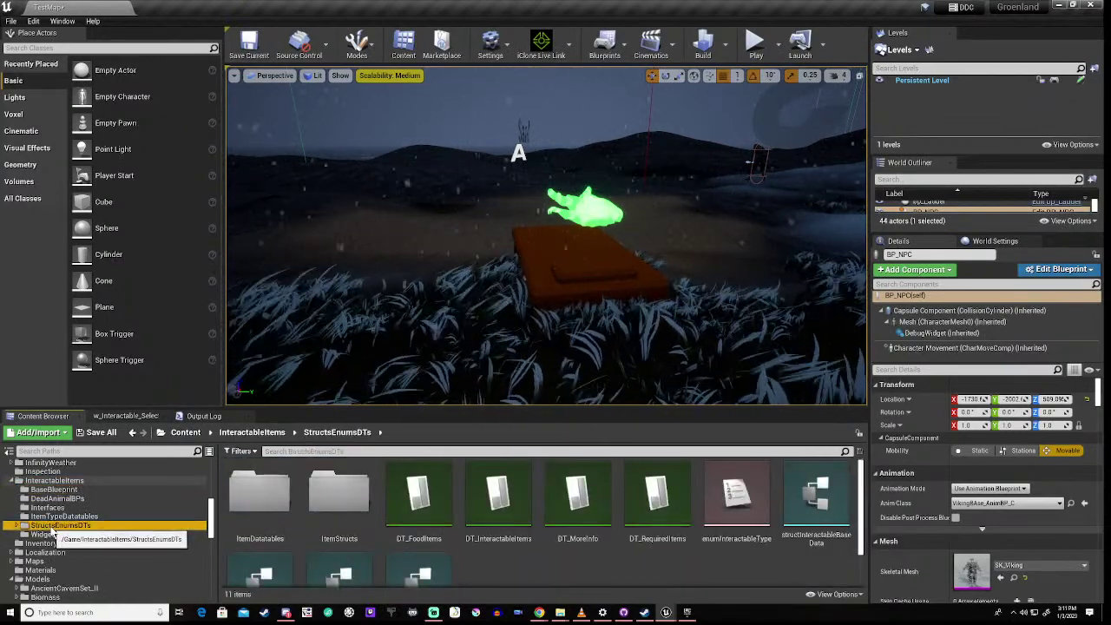
Open the DT_InteractableItems data table, select the Bed row, and locate its assigned mesh in the content folders
double_click(506, 503)
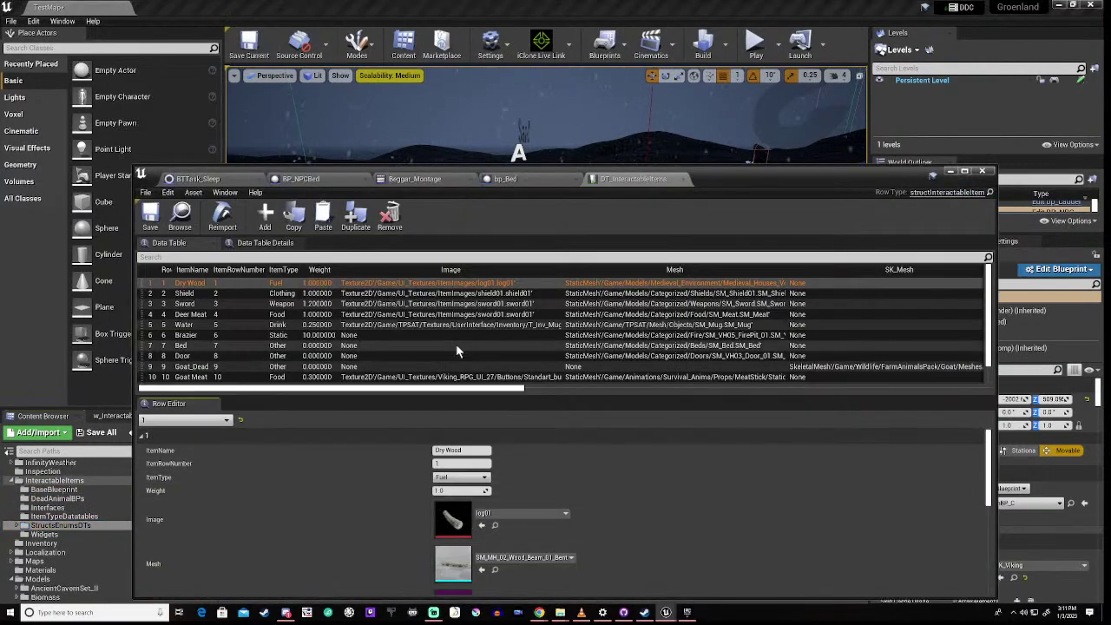
scroll(186, 325, "down", 2)
left_click(182, 327)
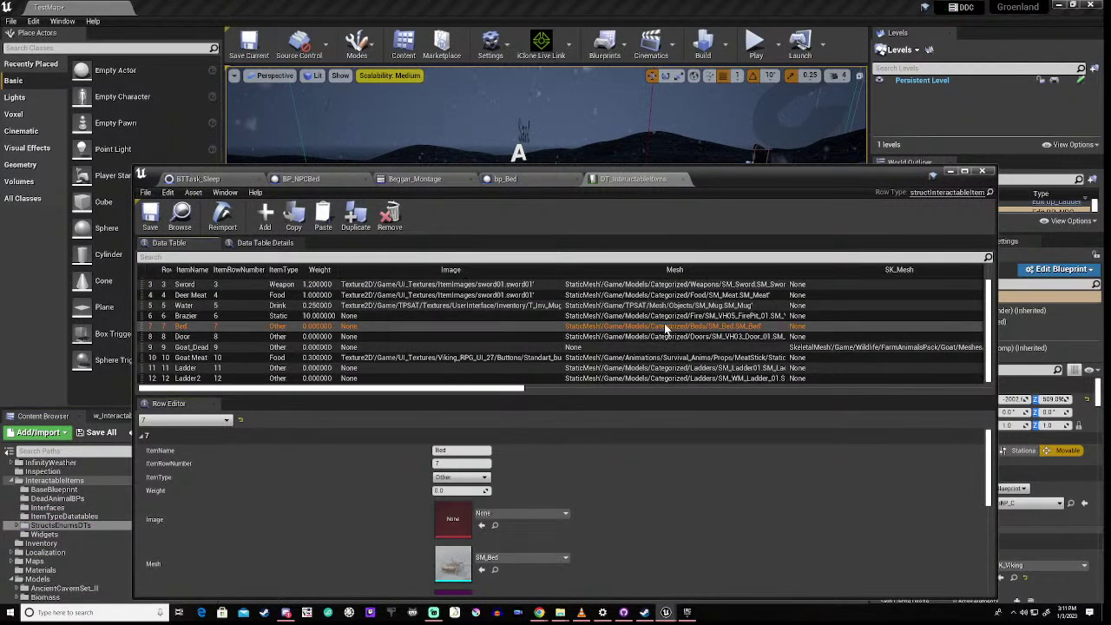
scroll(518, 509, "down", 1)
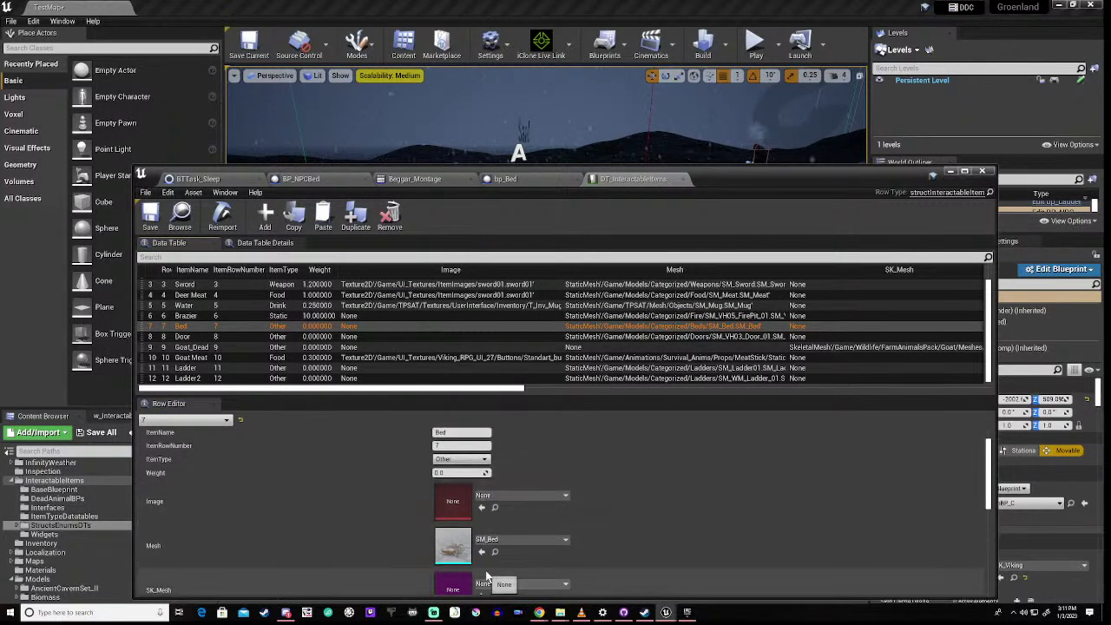
left_click(496, 552)
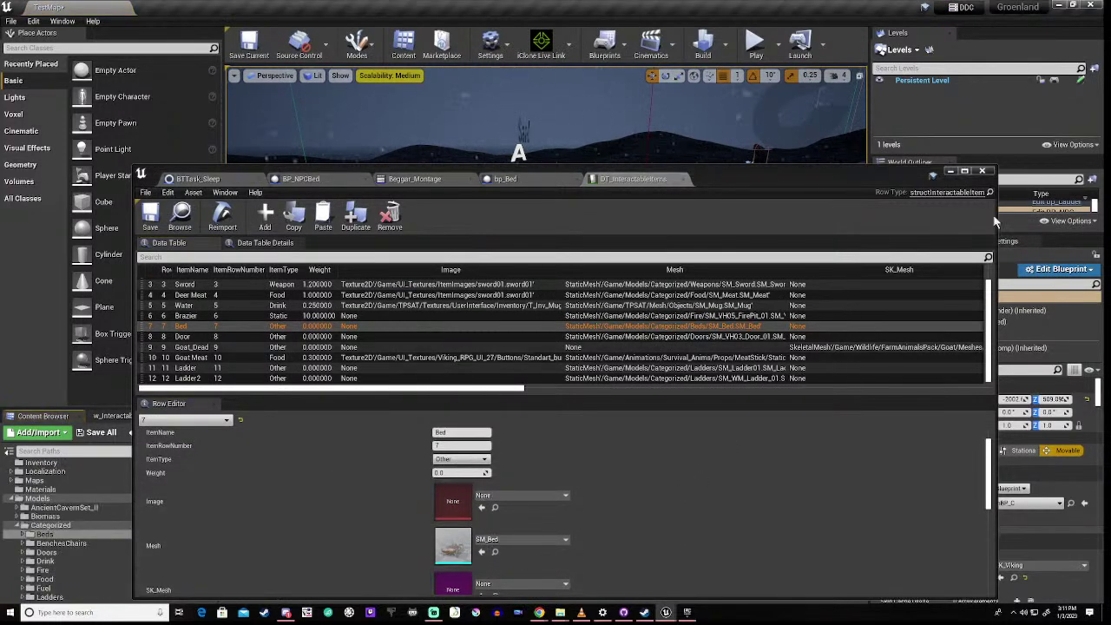
left_click(950, 172)
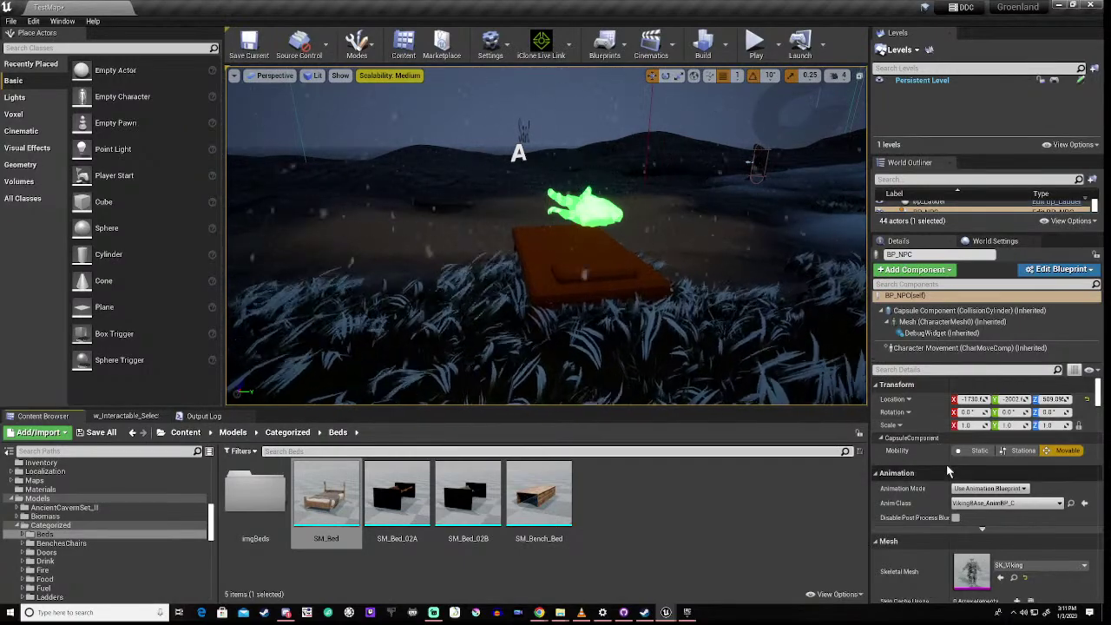
Assign the SM_Bed mesh from Models/Categorized/Beds to the Bed component of the BP_NPCBed placed in the level
left_click(927, 326)
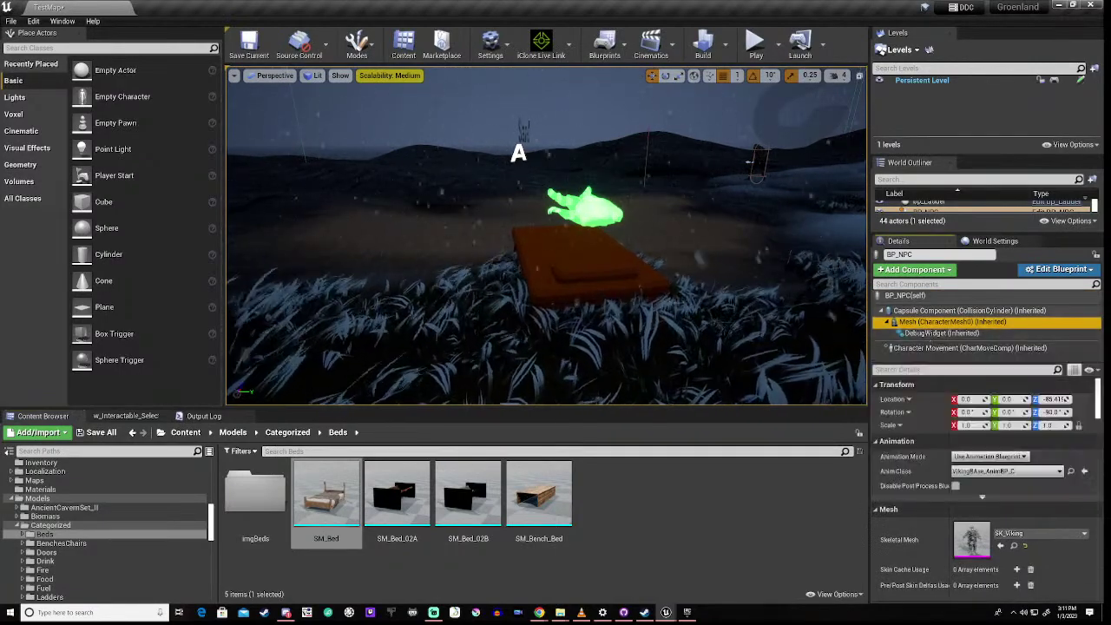
left_click(573, 260)
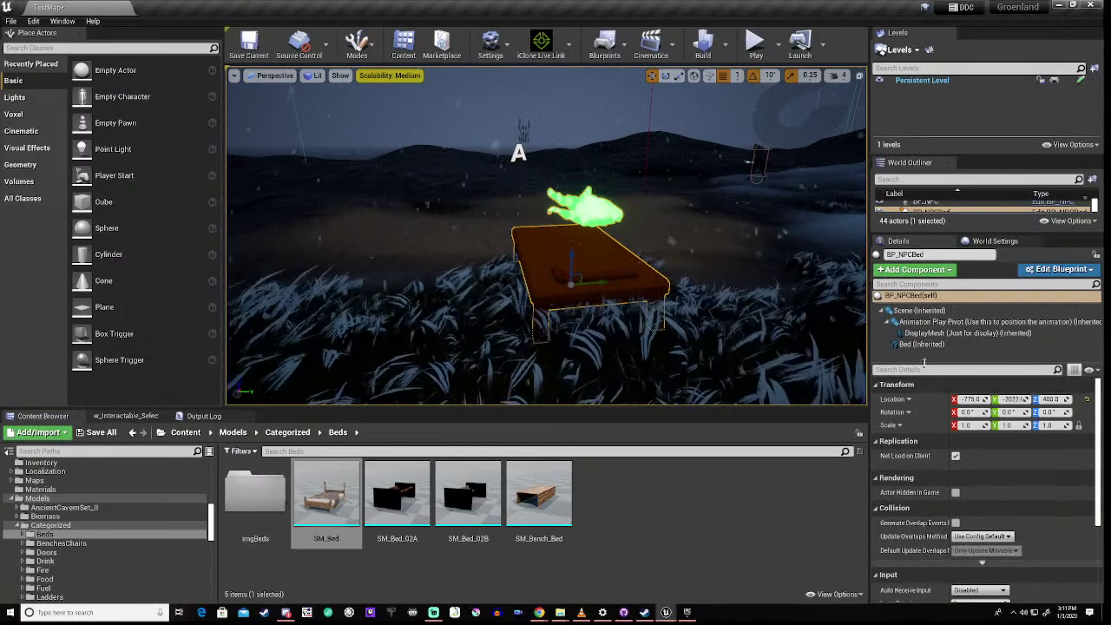
left_click(921, 344)
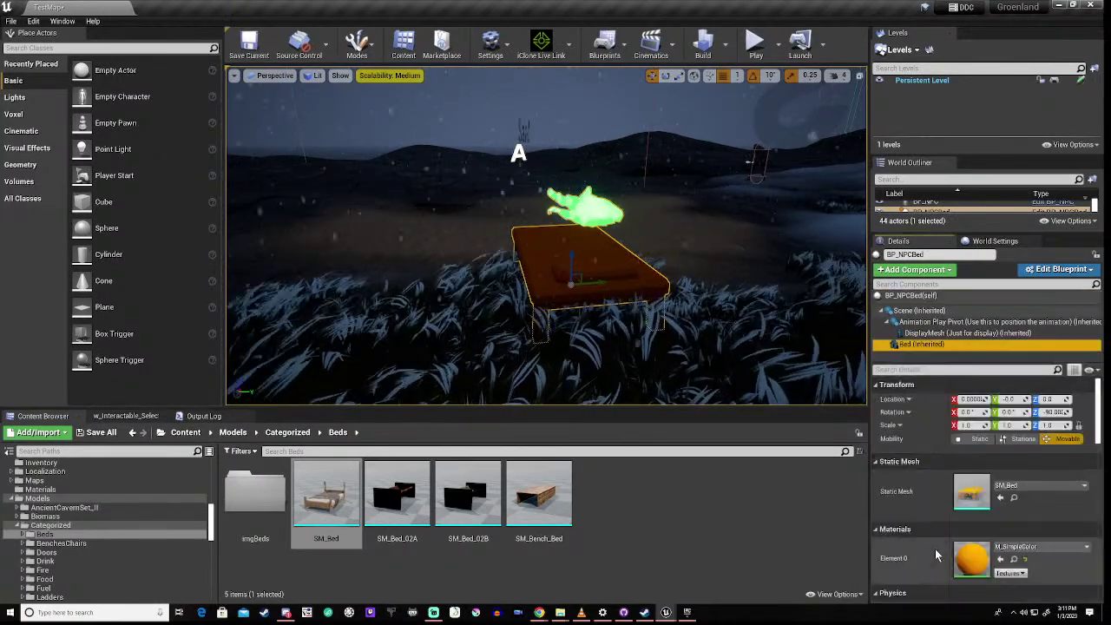
left_click_drag(343, 514, 999, 500)
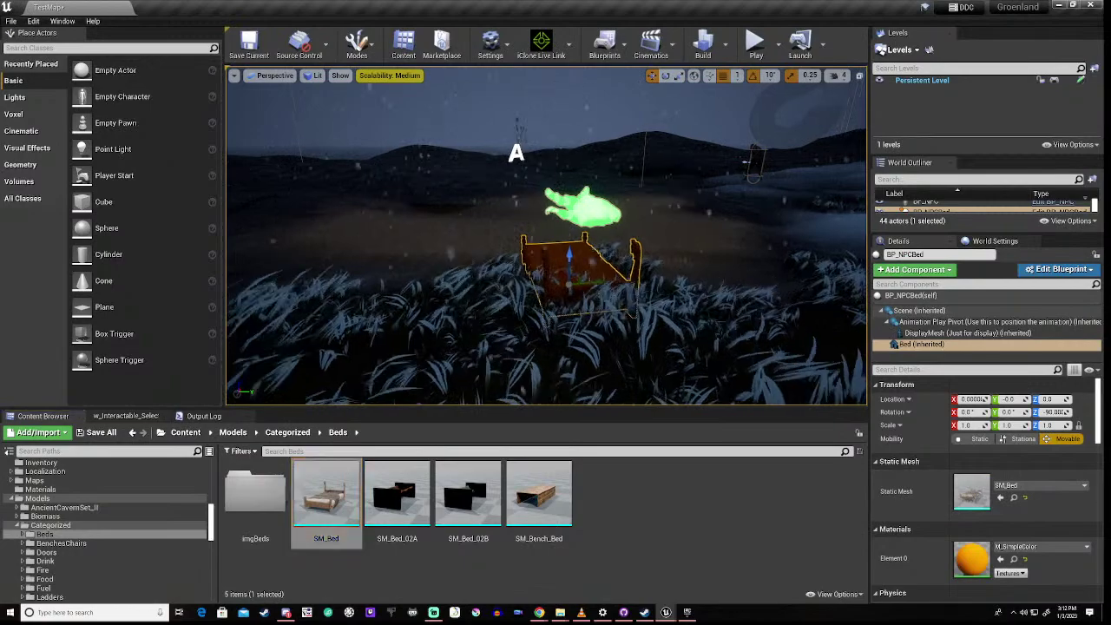
right_click_drag(547, 236, 608, 295)
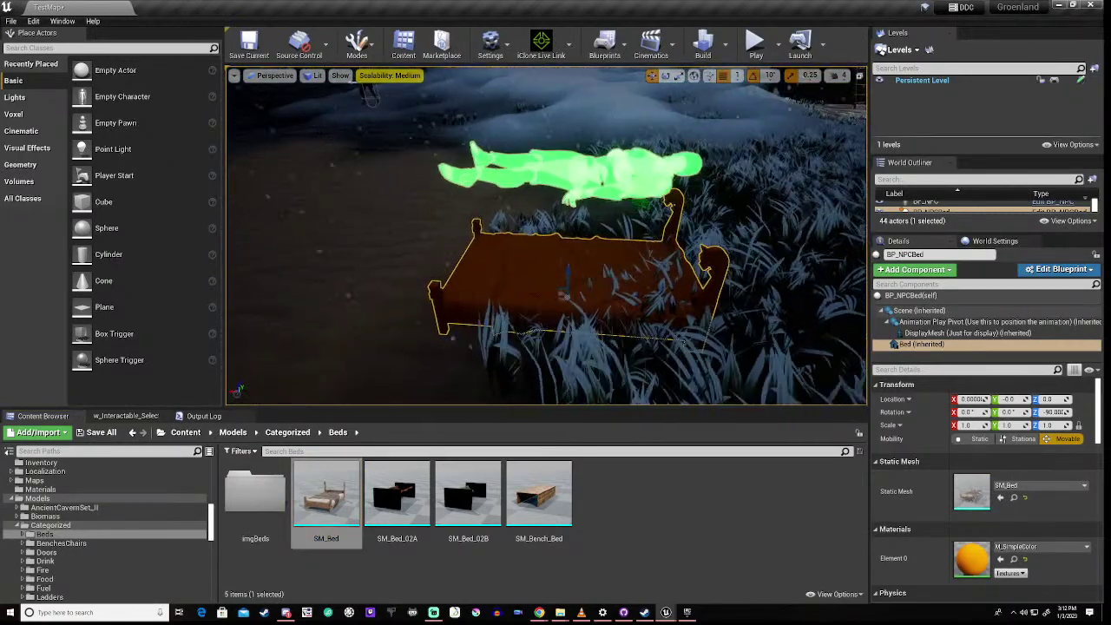
Lower the Animation Play Pivot of the placed BP_NPCBed to a Z location of 29
left_click(964, 333)
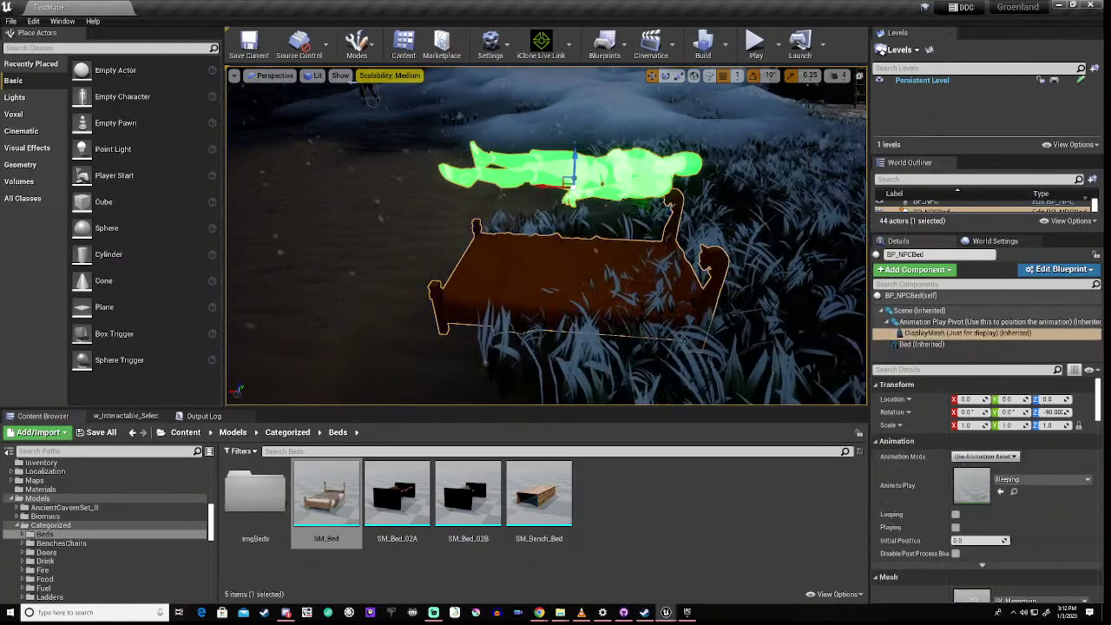
left_click(929, 322)
left_click_drag(574, 163, 574, 186)
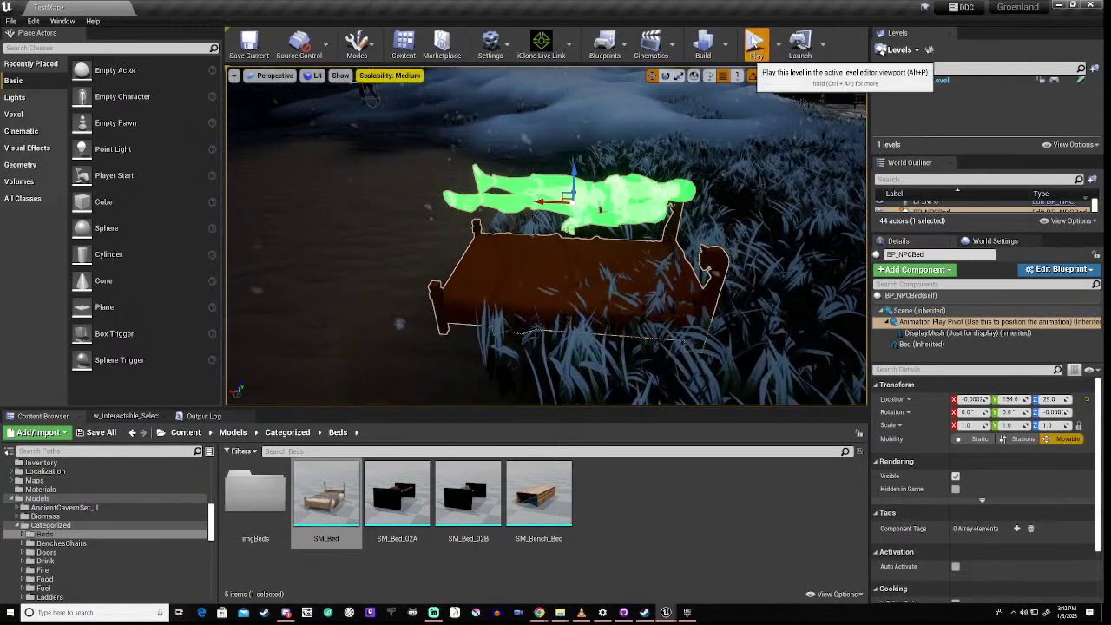
Play the level to watch the NPC use the bed, and stop the session
left_click(756, 44)
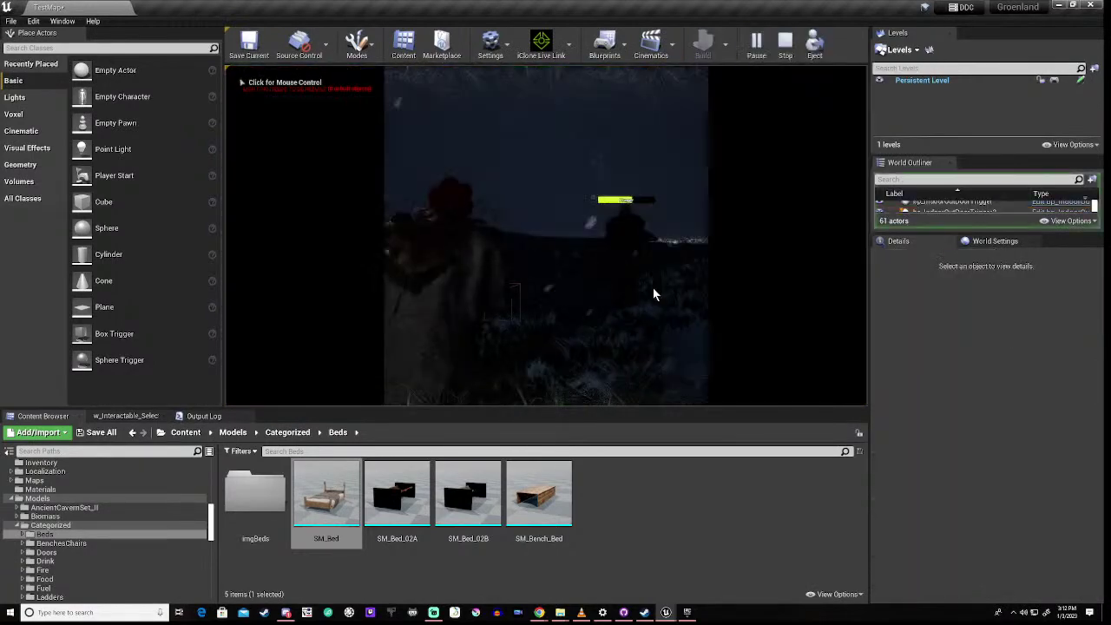
left_click(572, 322)
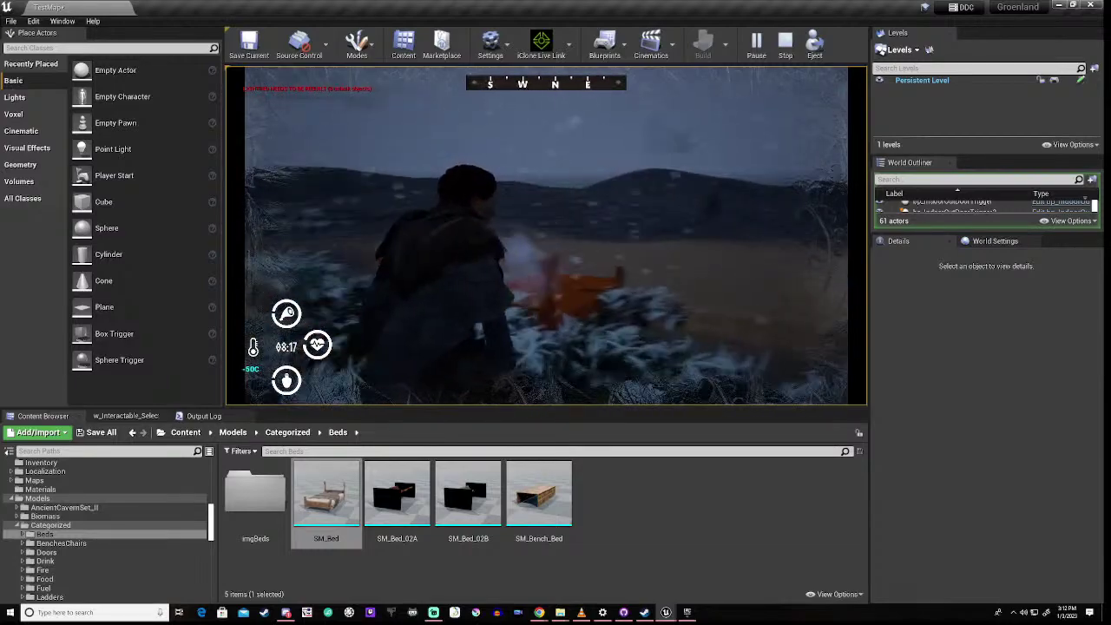
key("Escape")
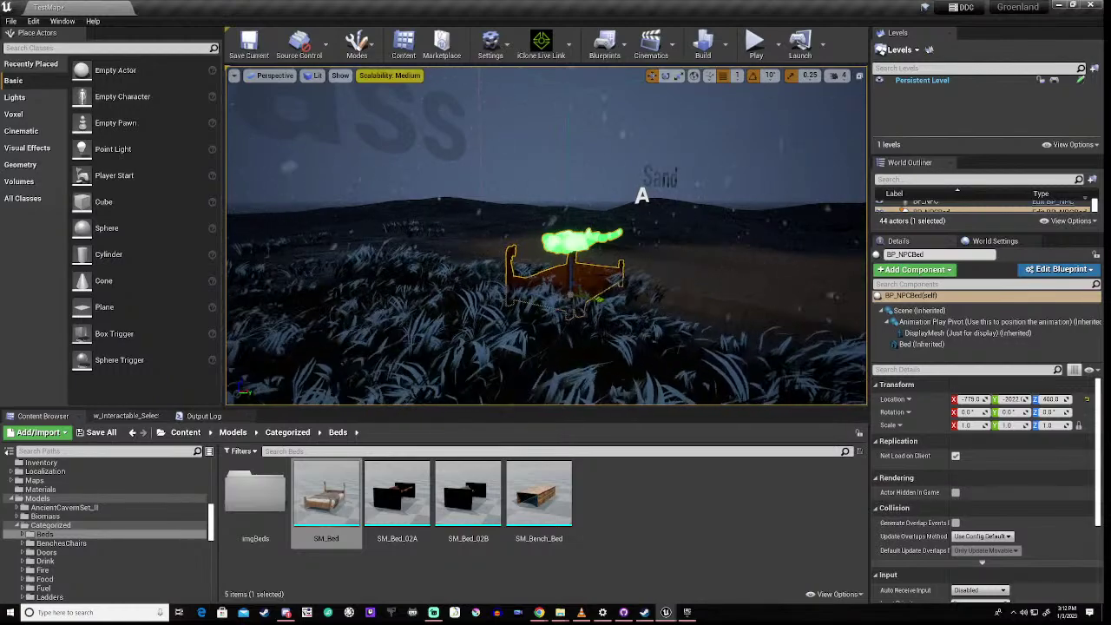
Replace the static mesh of the placed BP_NPCBed's Bed component with SM_Bed_02A
left_click(921, 344)
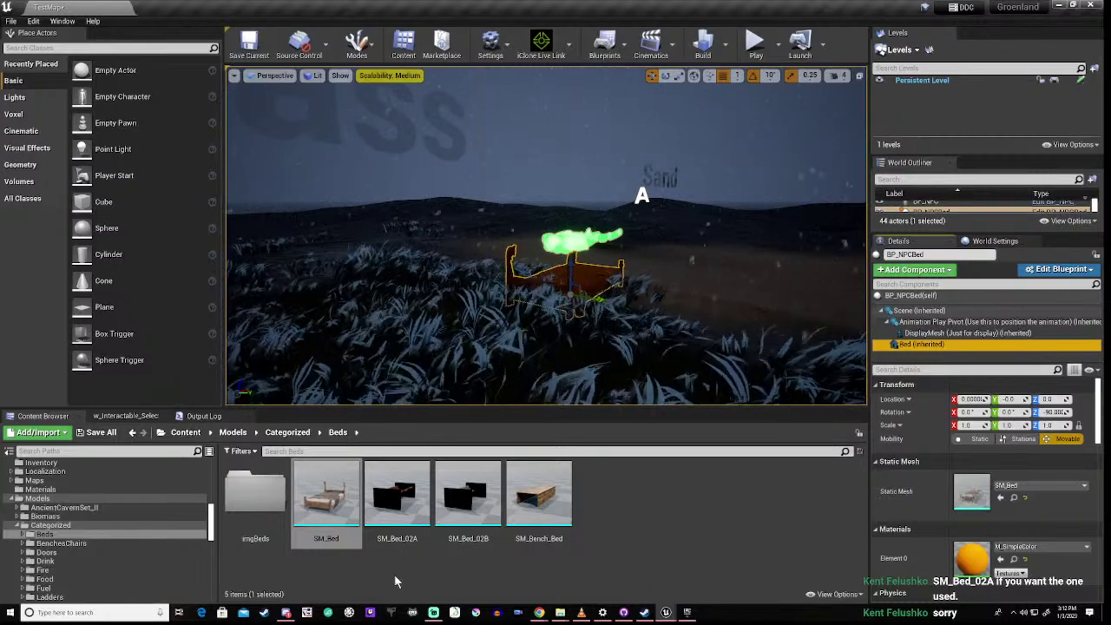
mouse_move(387, 501)
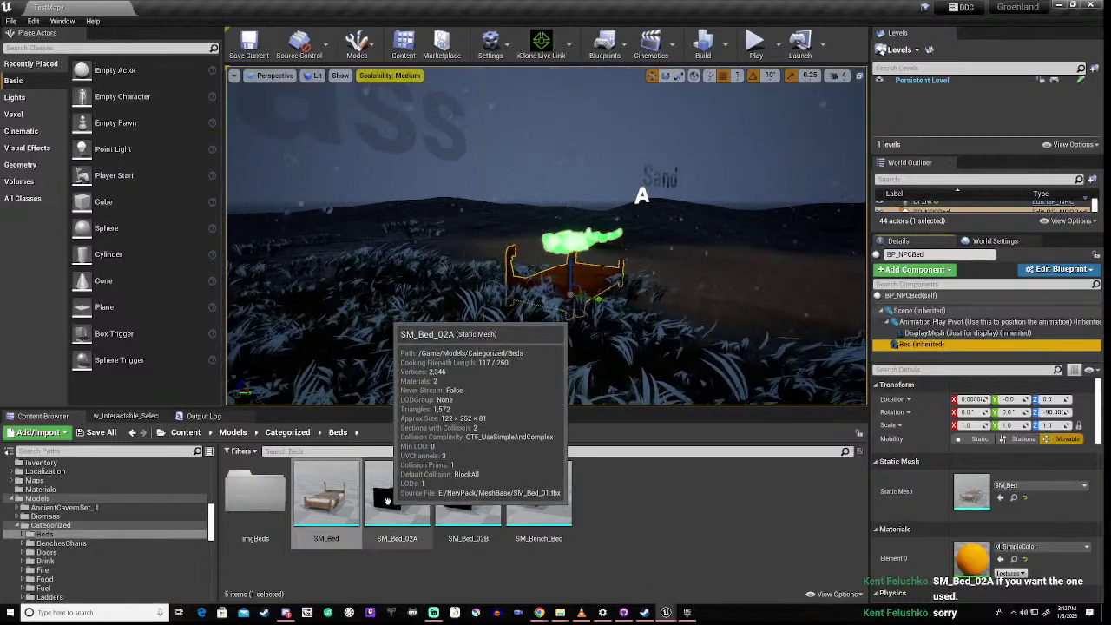
left_click(388, 500)
left_click_drag(714, 505, 973, 491)
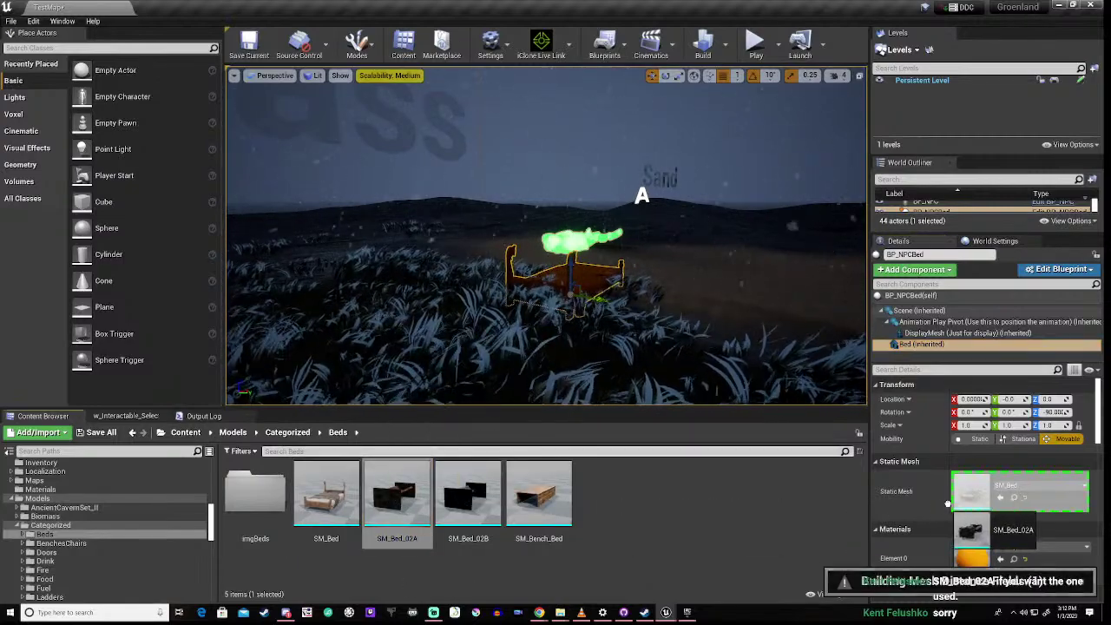
Try raising the Bed component to a Z location of 17, and undo the move
right_click_drag(556, 260, 582, 334)
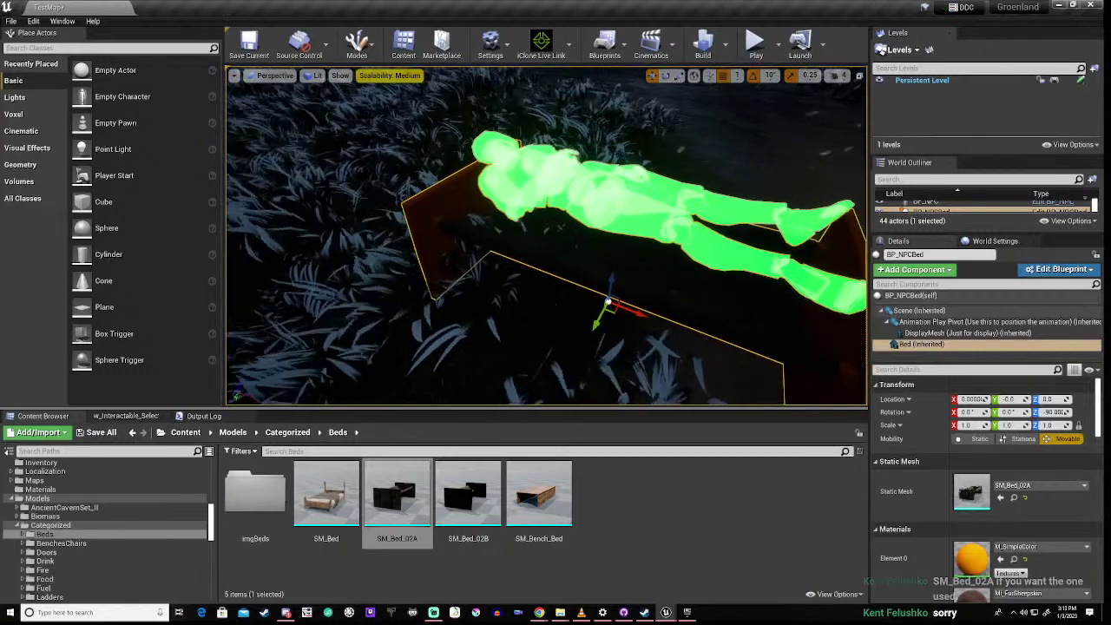
key("Return")
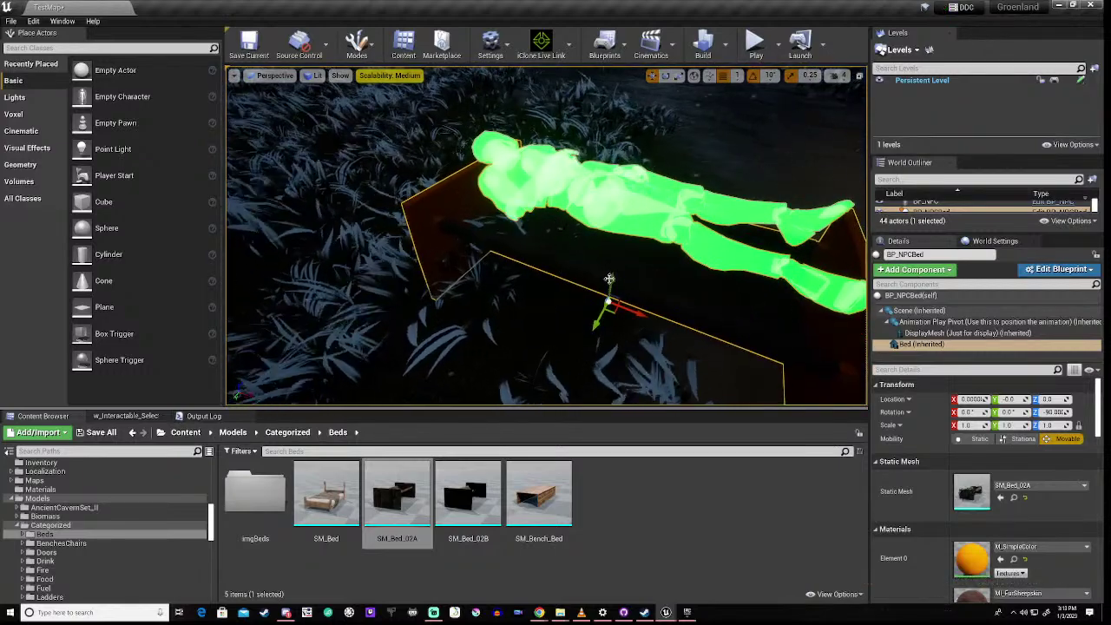
right_click_drag(614, 270, 586, 208)
key("a")
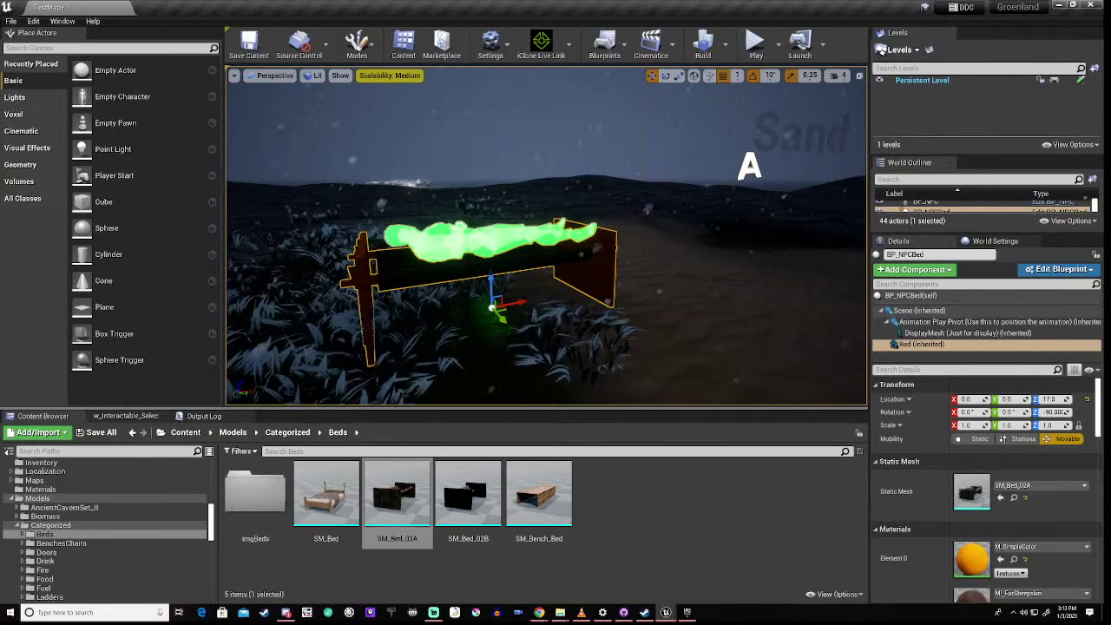
key("ctrl+z")
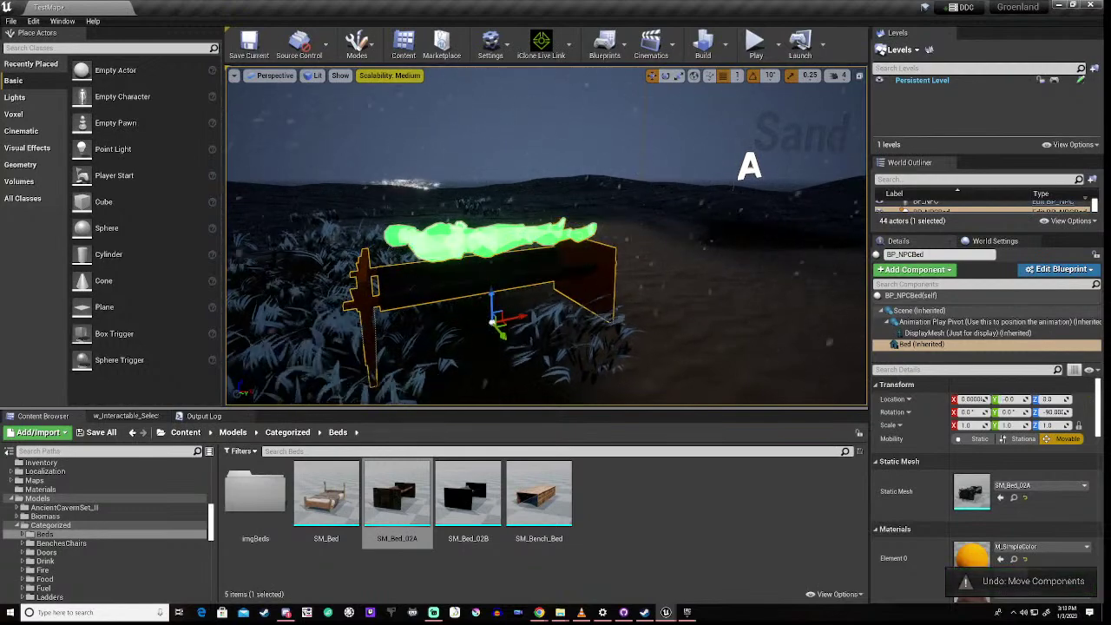
Select the whole placed BP_NPCBed actor and adjust its height in the level slightly
left_click(903, 297)
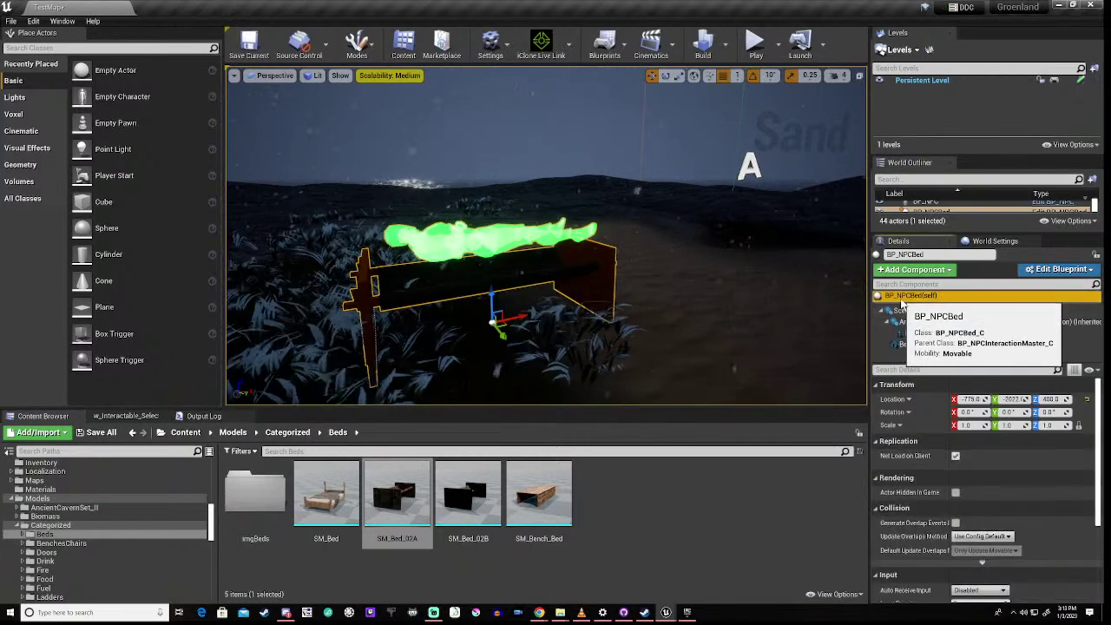
mouse_move(491, 293)
left_mouse_down()
mouse_move(492, 268)
mouse_move(492, 308)
left_mouse_up()
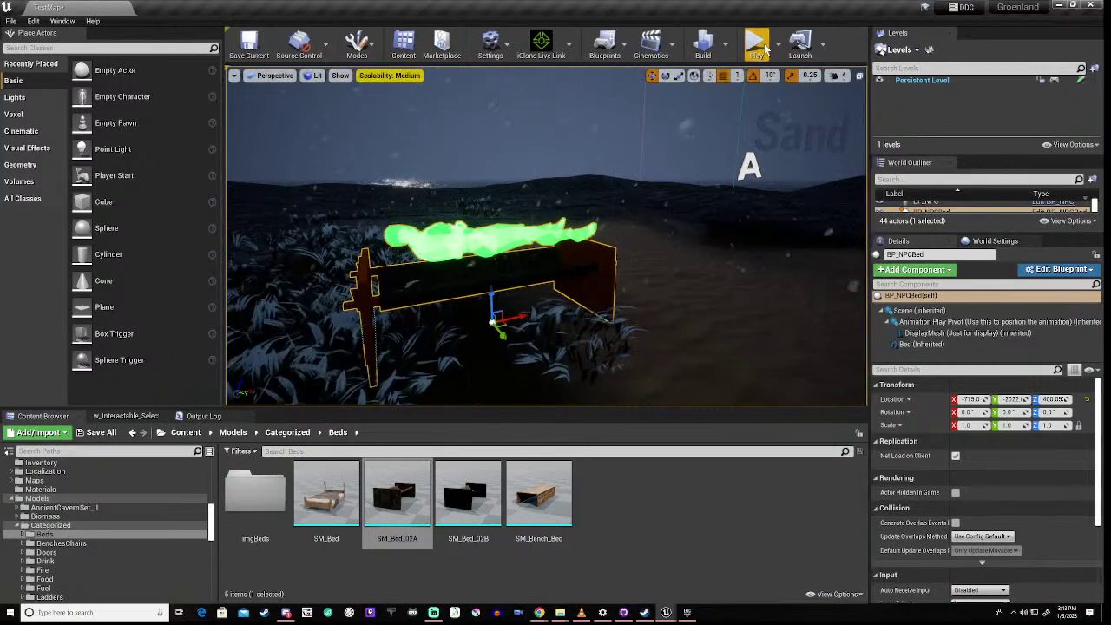
Play the level, walk the character up to the bed to inspect it in game, and stop the session
key("alt+p")
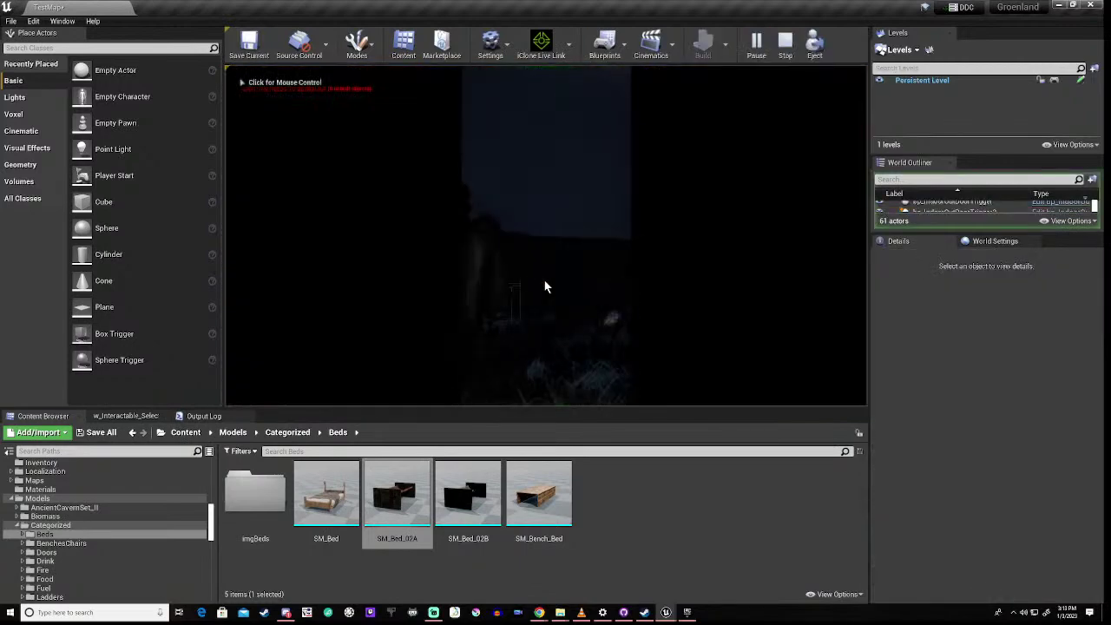
left_click(533, 318)
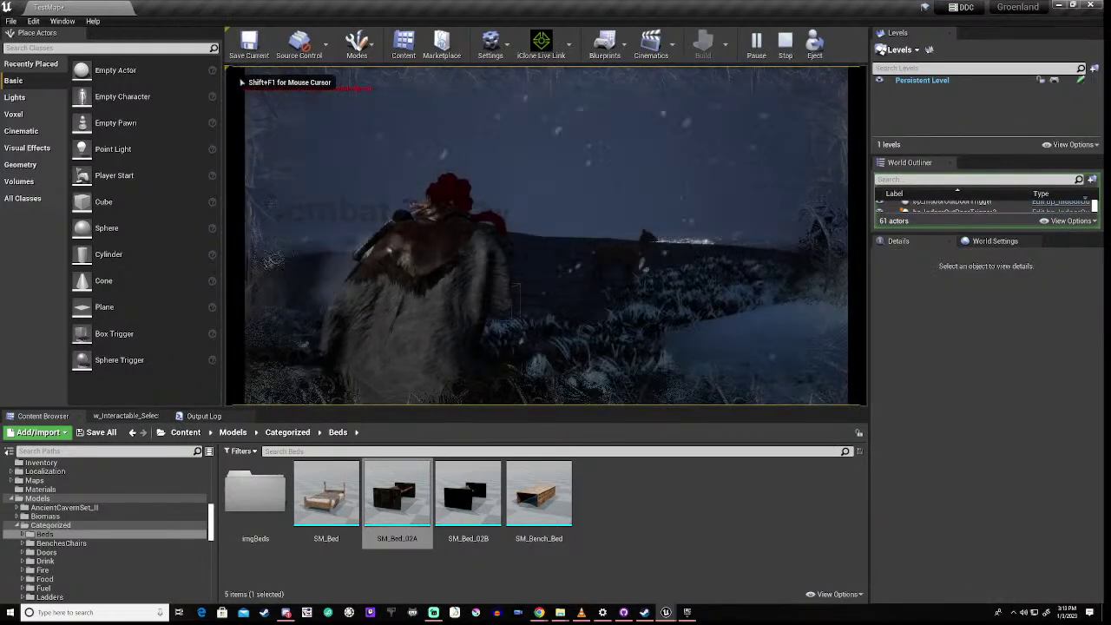
key("w")
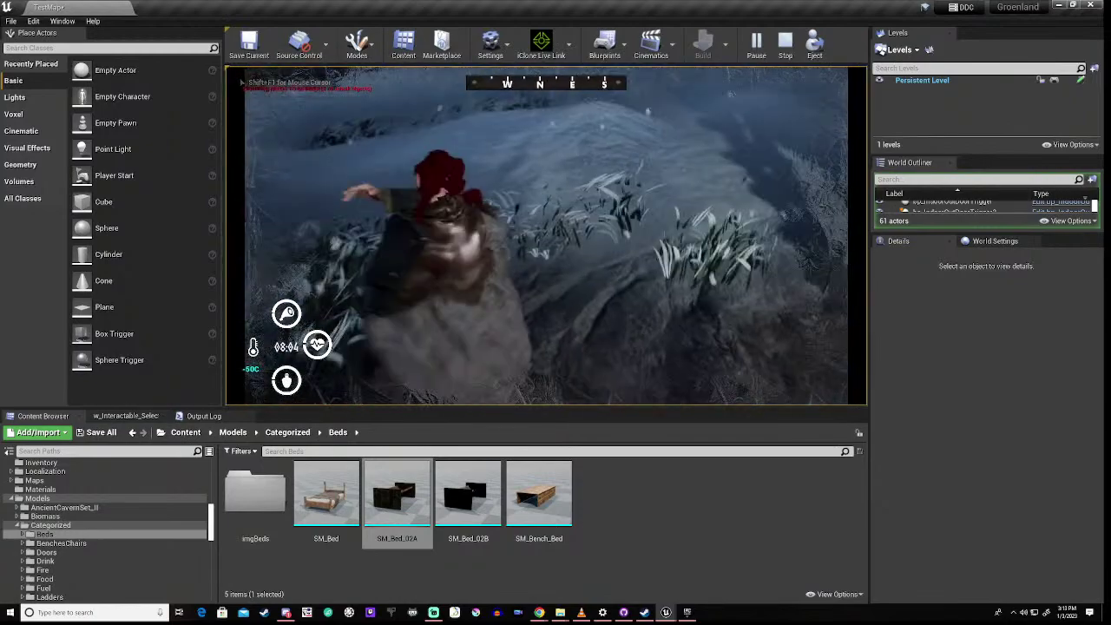
key("w")
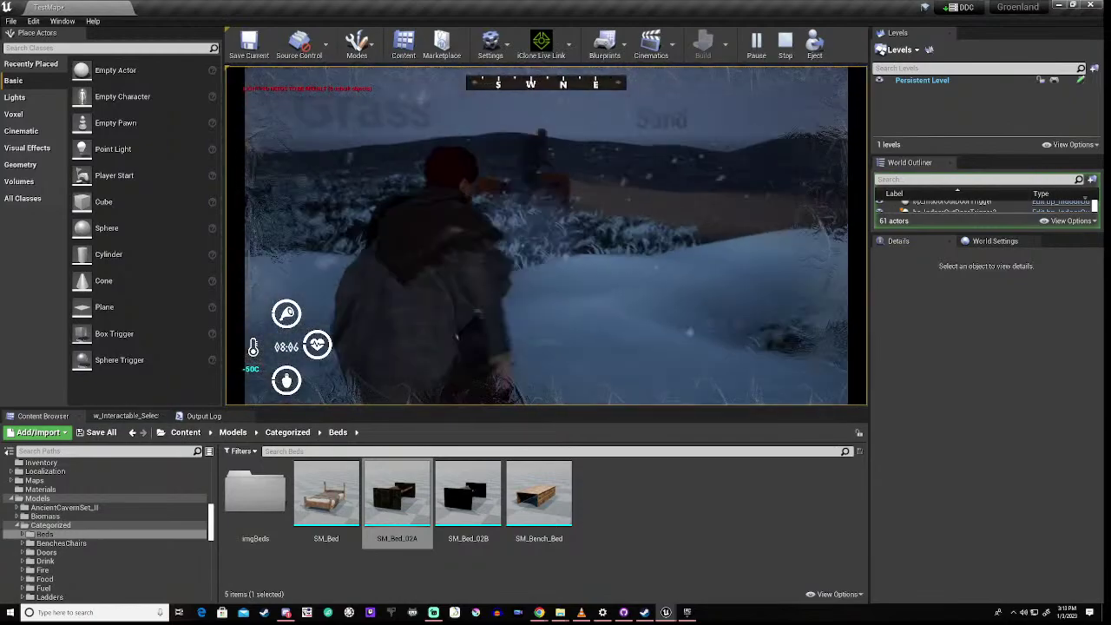
key("w")
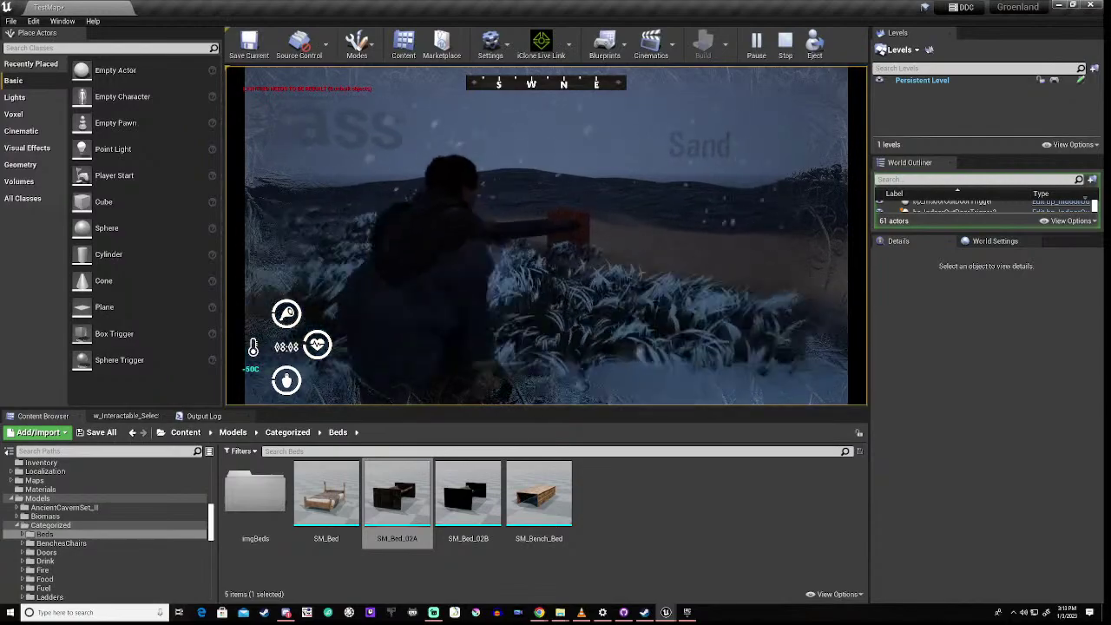
key("w")
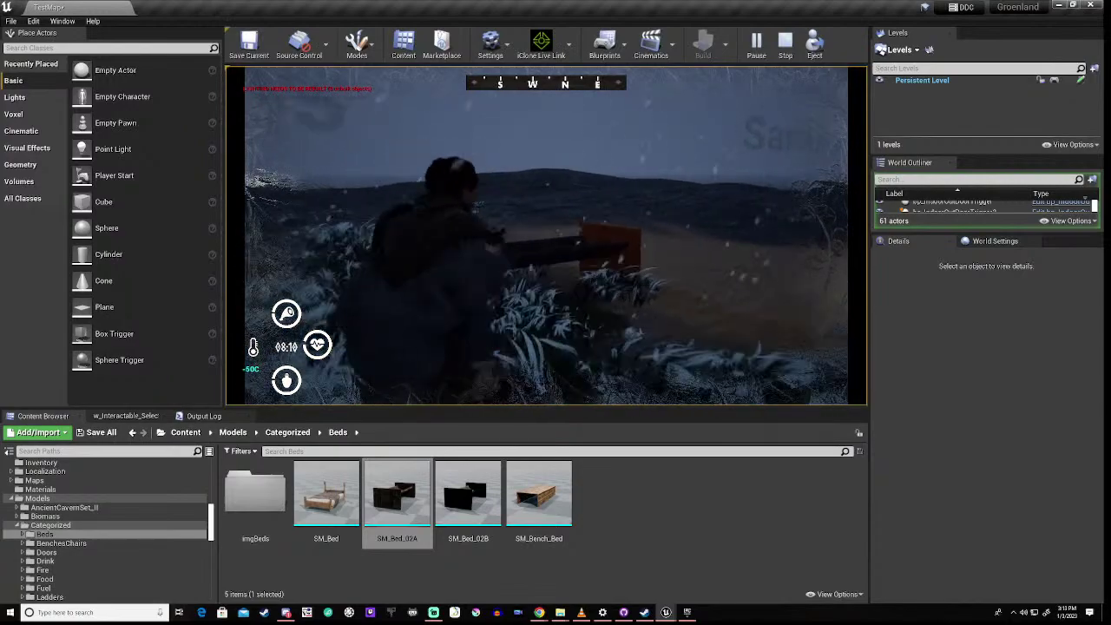
key("w")
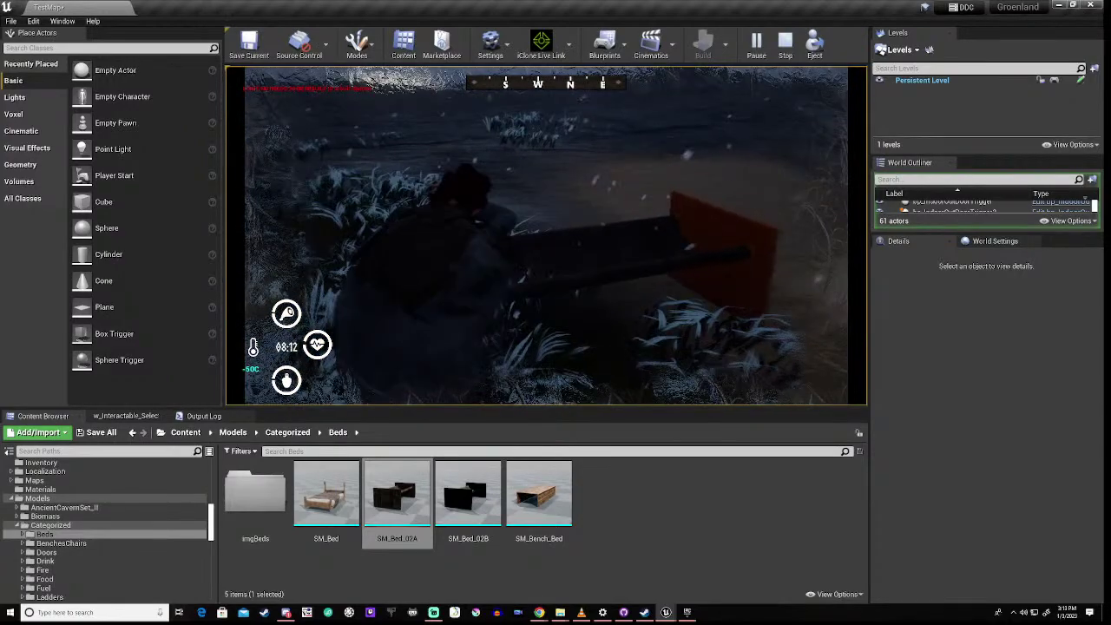
key("w")
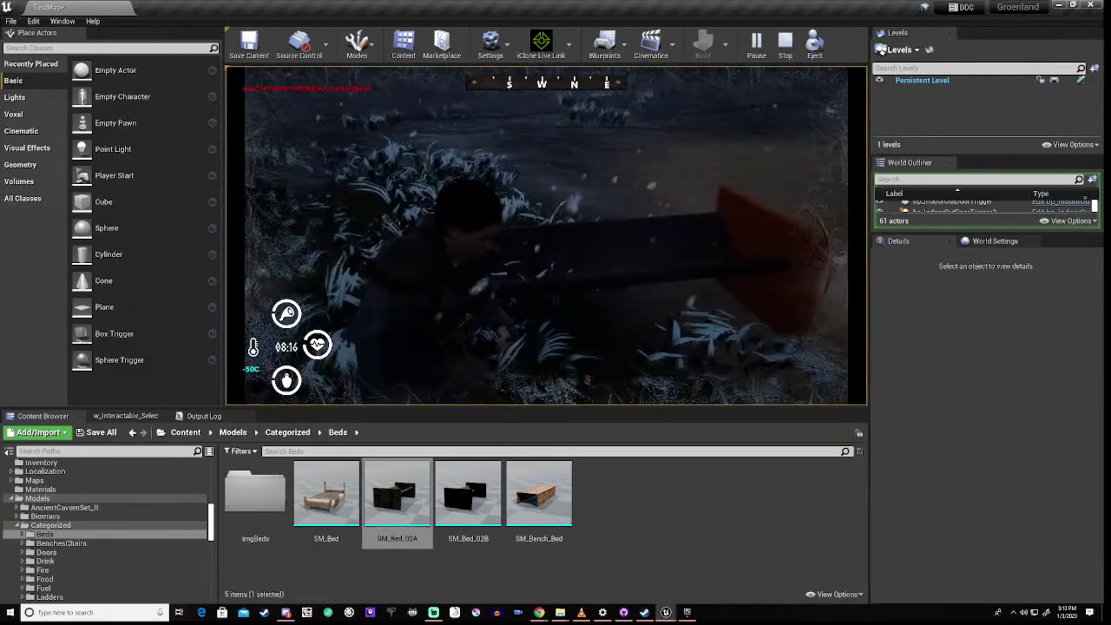
key("Escape")
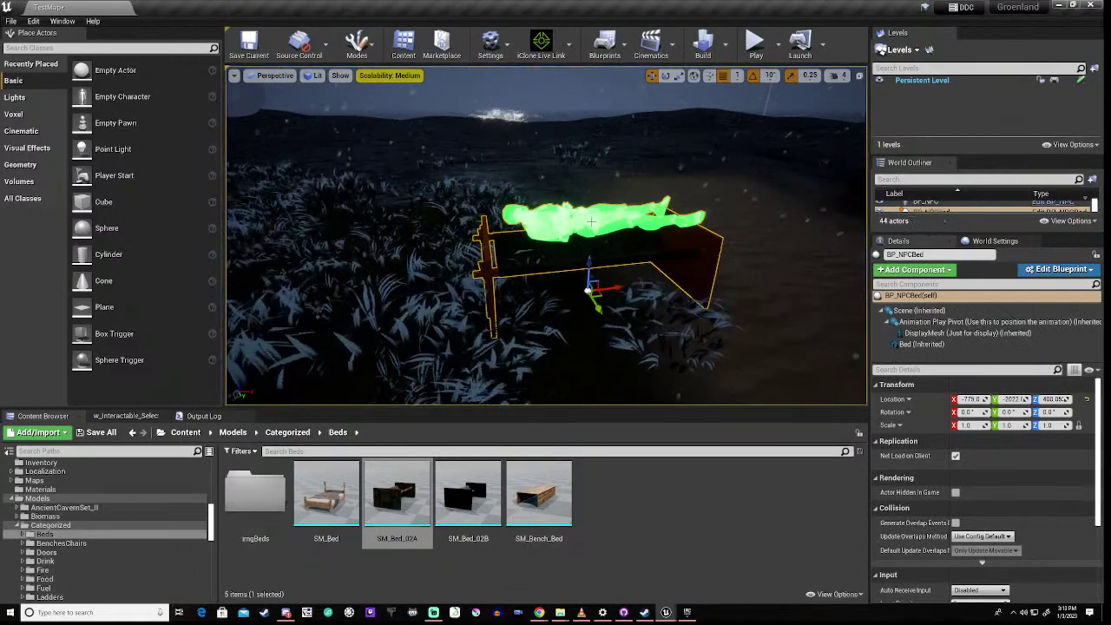
Raise the placed BP_NPCBed's Animation Play Pivot to a Z location of 45, and play the level to watch the NPC sleep on the bed
left_click(955, 322)
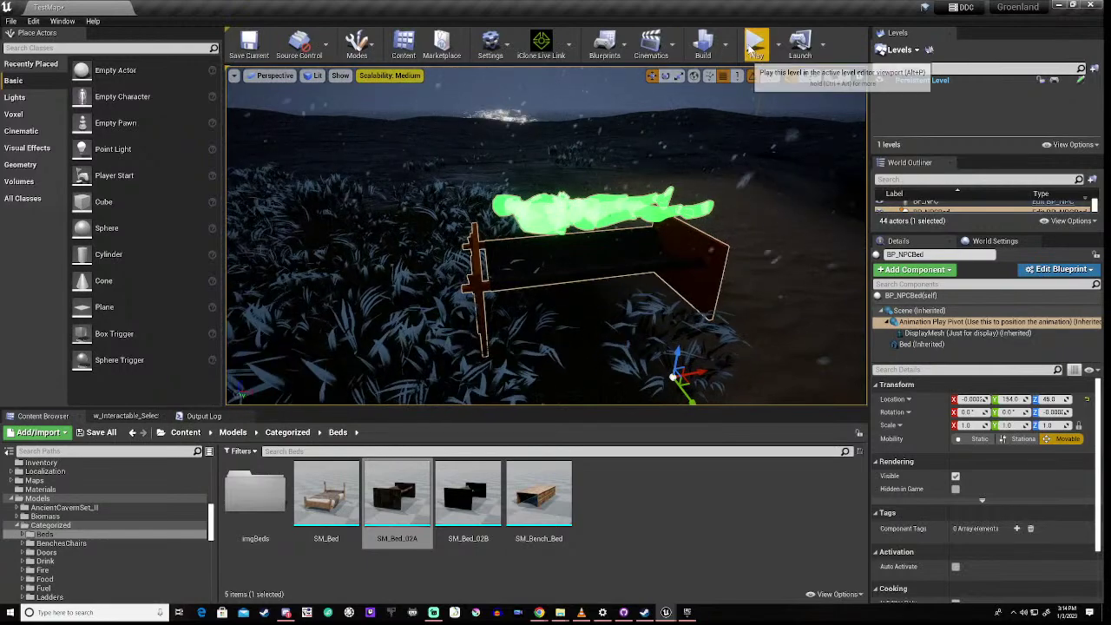
left_click(756, 44)
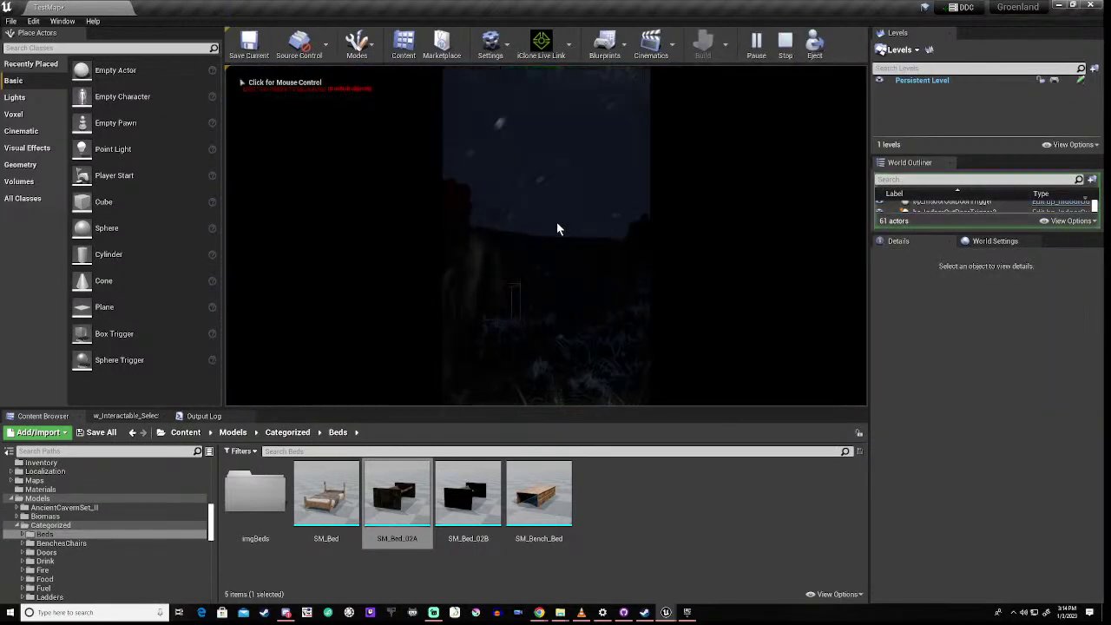
left_click(548, 239)
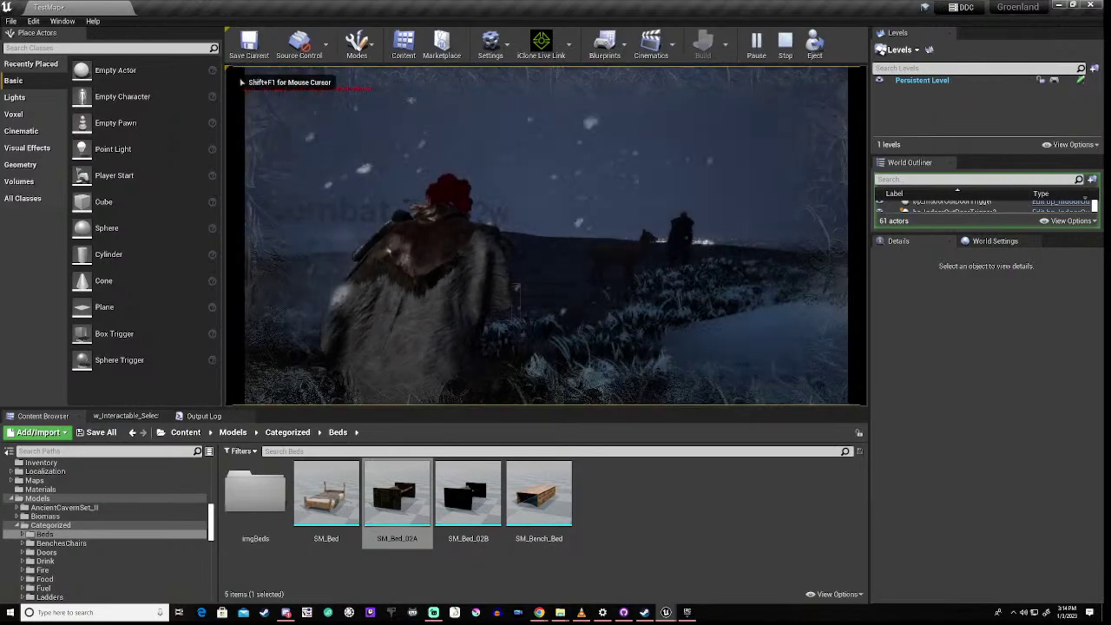
key("w")
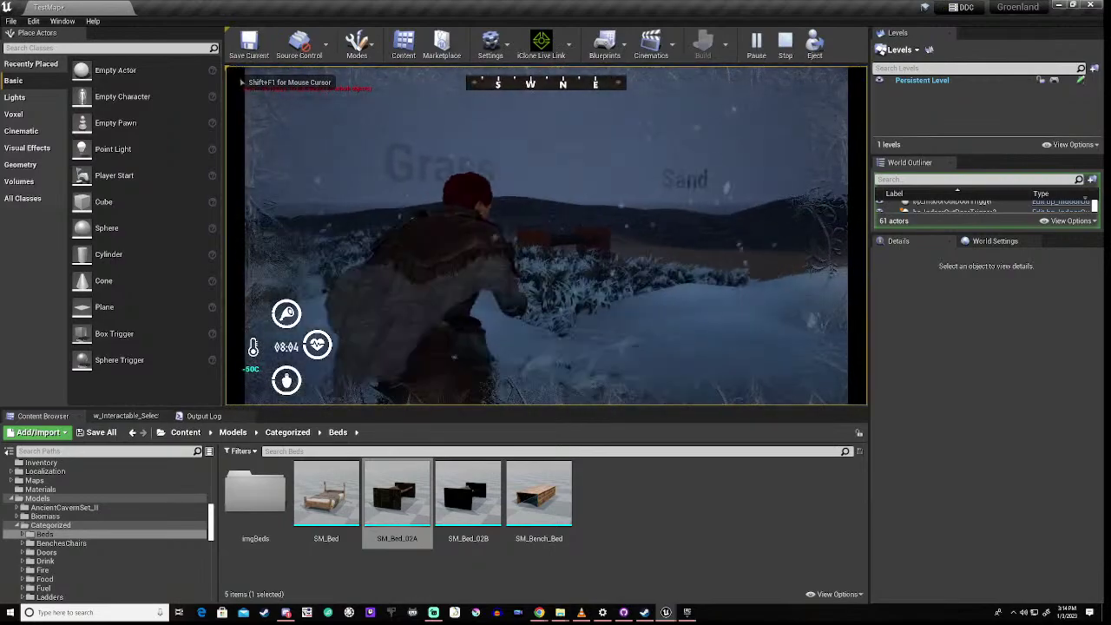
key("w")
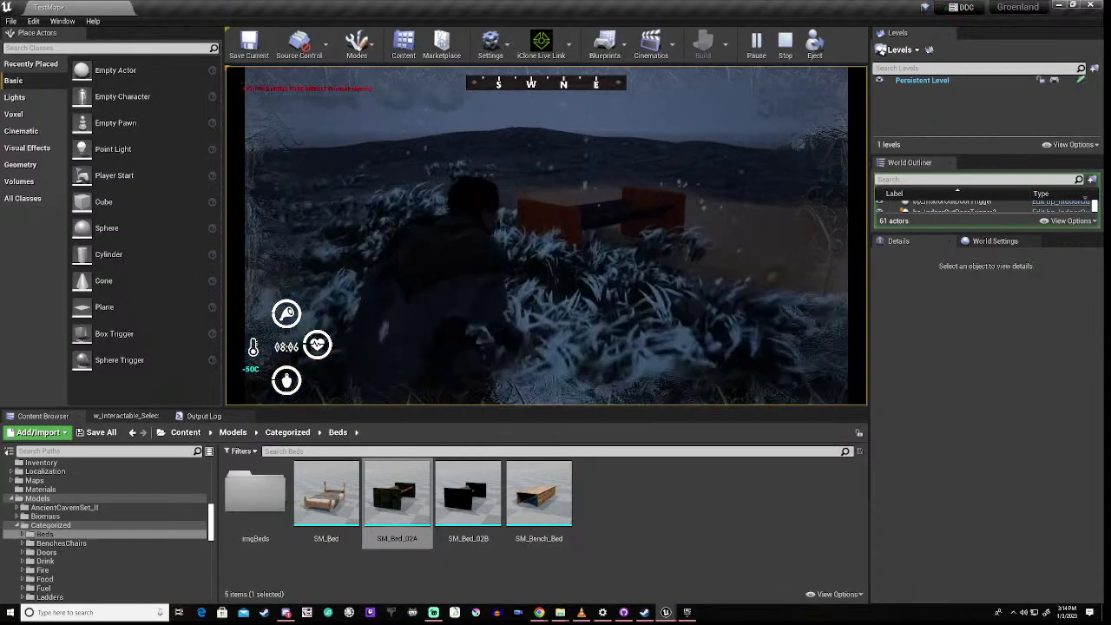
key("w")
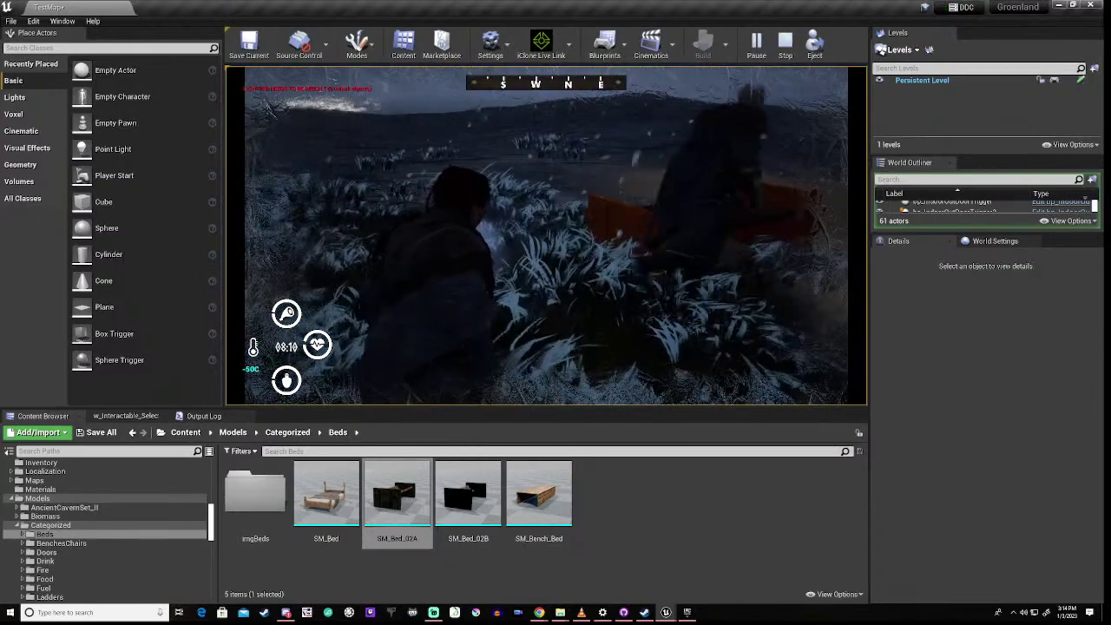
key("w")
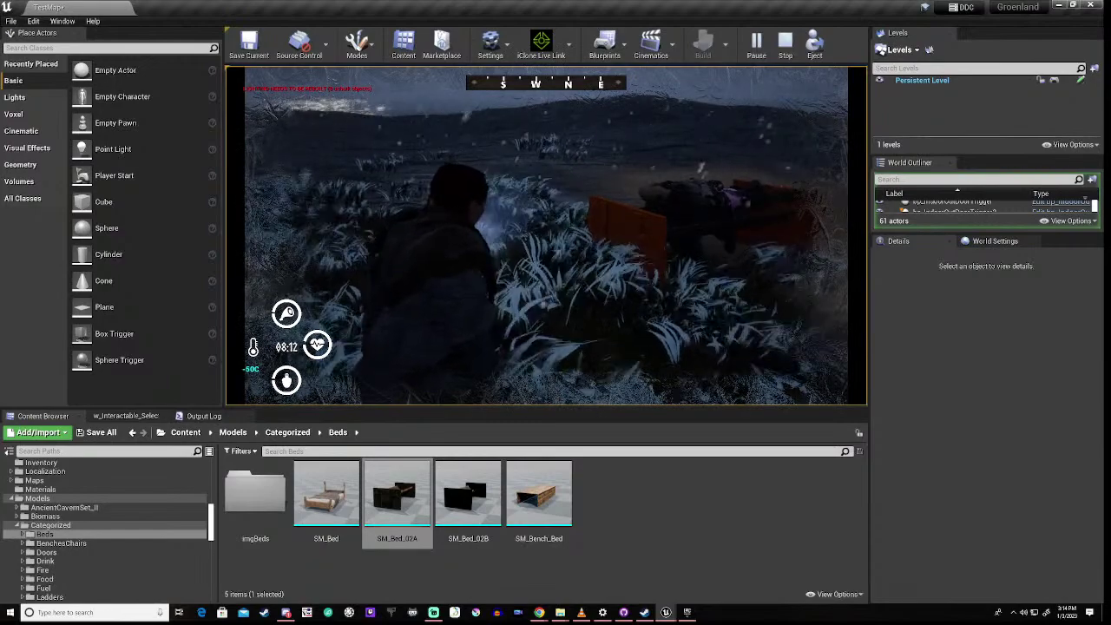
key("w")
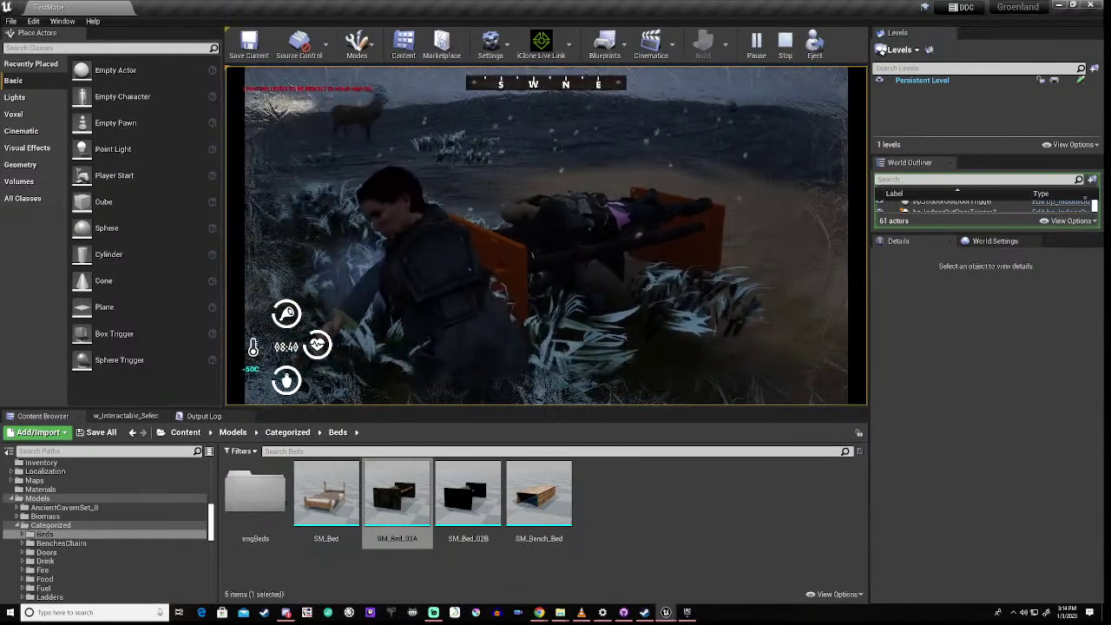
Bring up the item data table showing its Bed row
key("alt+Tab")
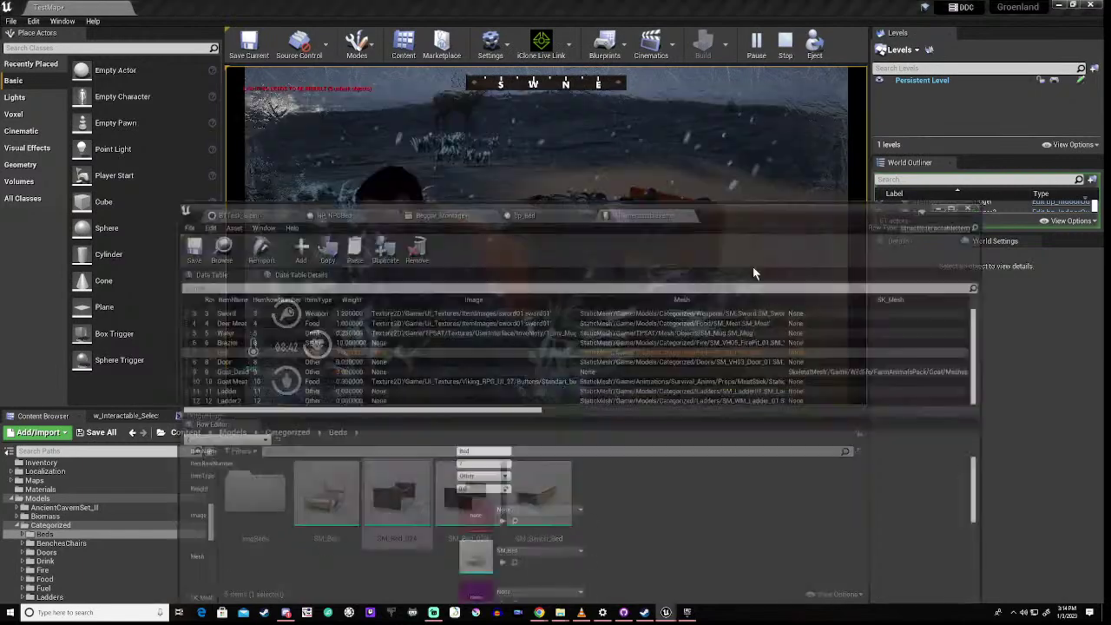